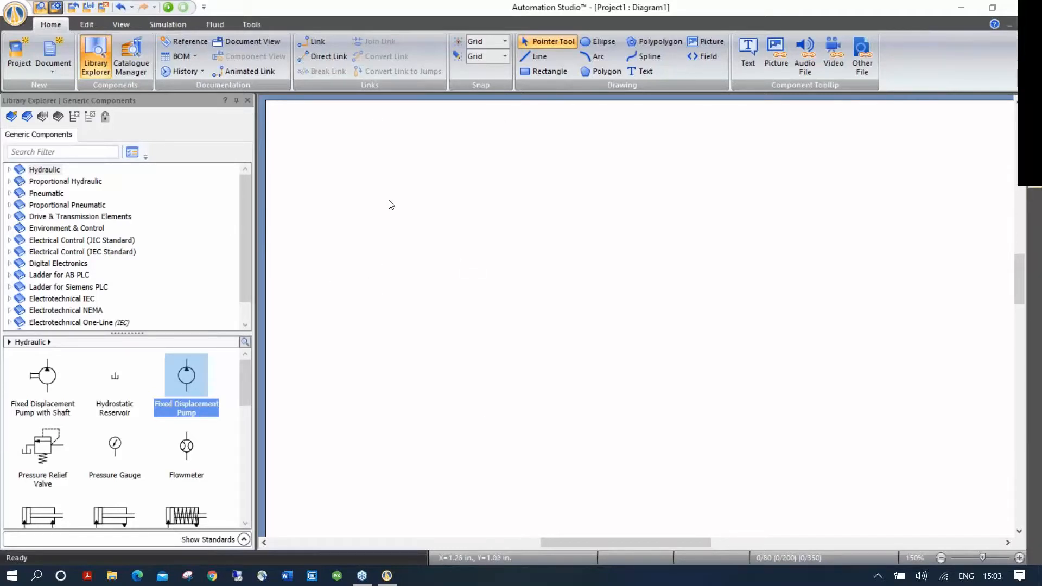
Step: Fit the whole diagram page in the view, and enlarge its upper part for placing components
click(127, 22)
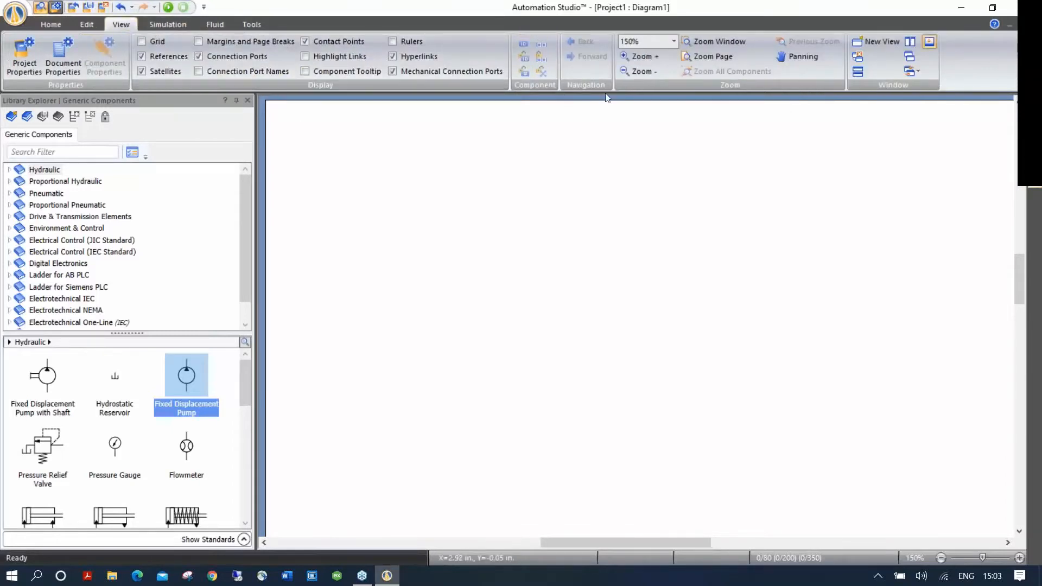
click(707, 56)
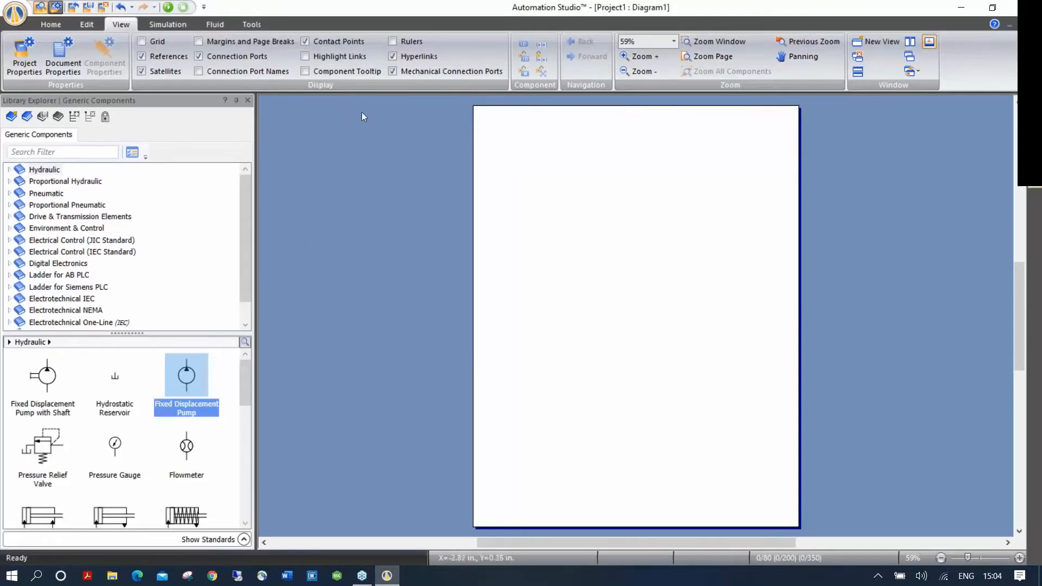
ctrl+scroll(363, 113, up, 3)
drag(737, 160, 401, 163)
key(Escape)
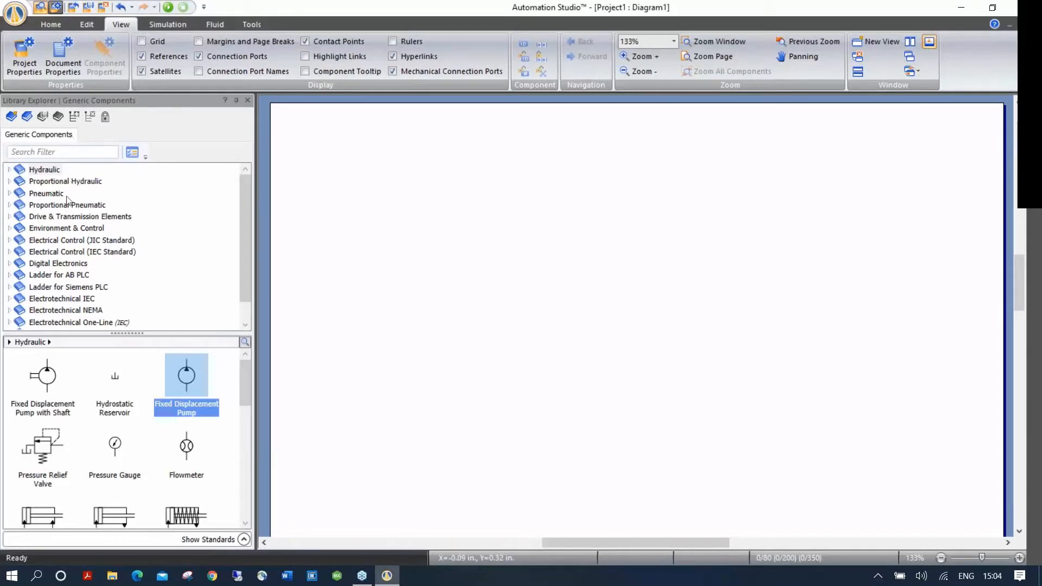
Step: Examine the Hydraulic and Electrical Control (JIC Standard) component libraries, including the subcategories of Hydraulic
click(42, 171)
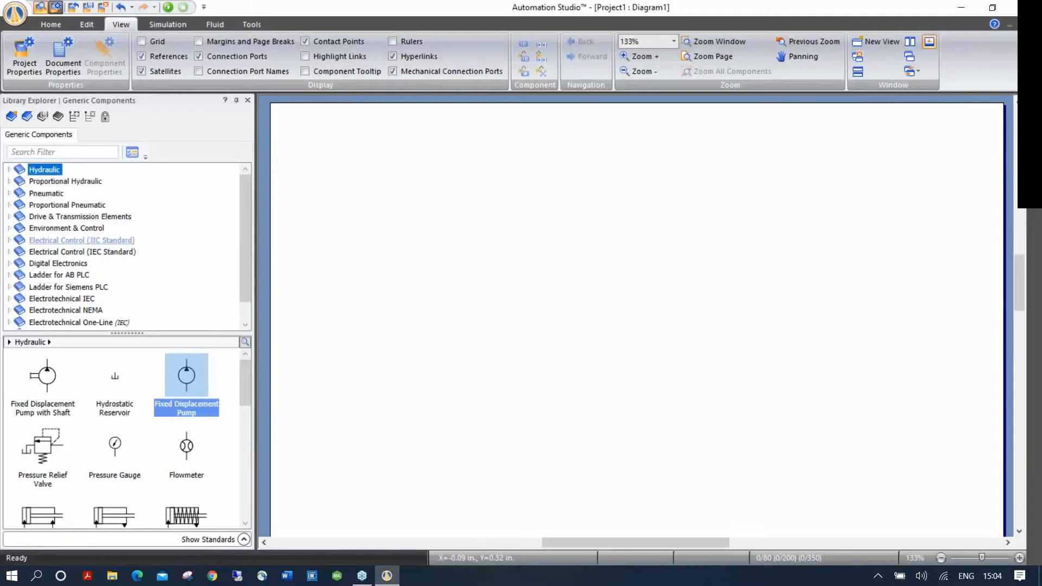
click(50, 241)
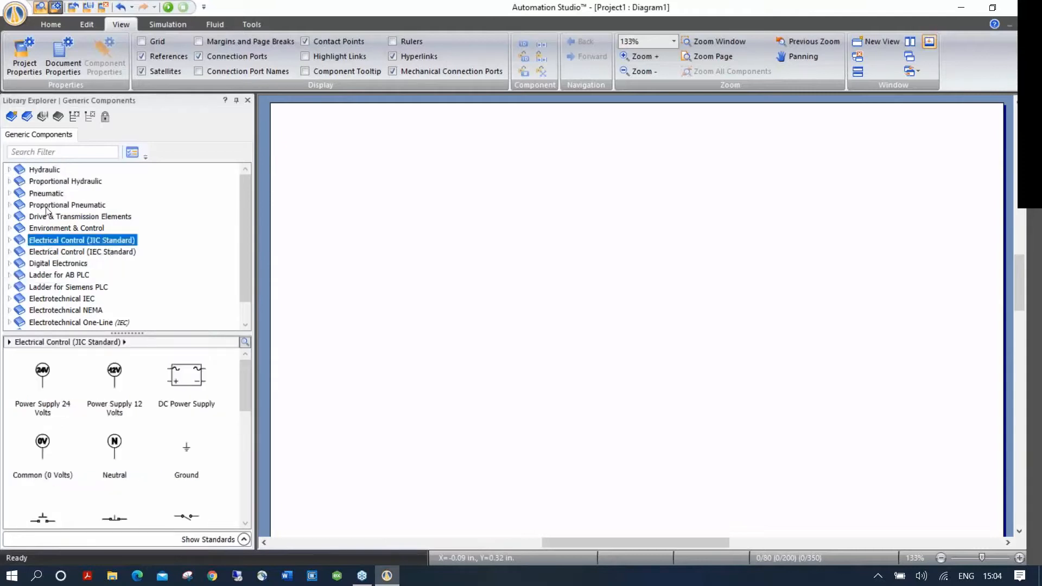
click(39, 172)
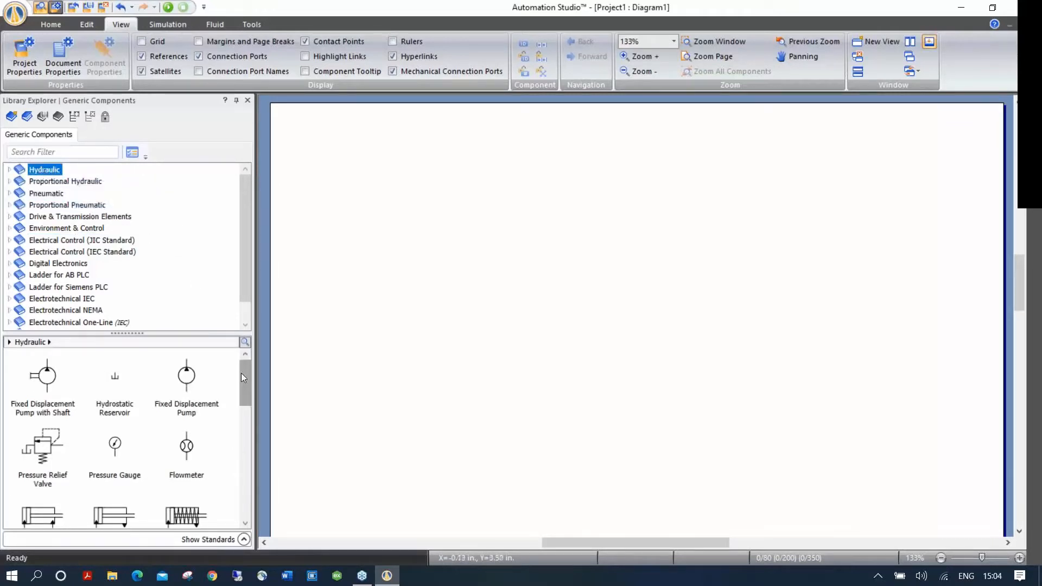
mouse_move(244, 377)
mouse_down()
mouse_move(239, 500)
mouse_move(244, 365)
mouse_up()
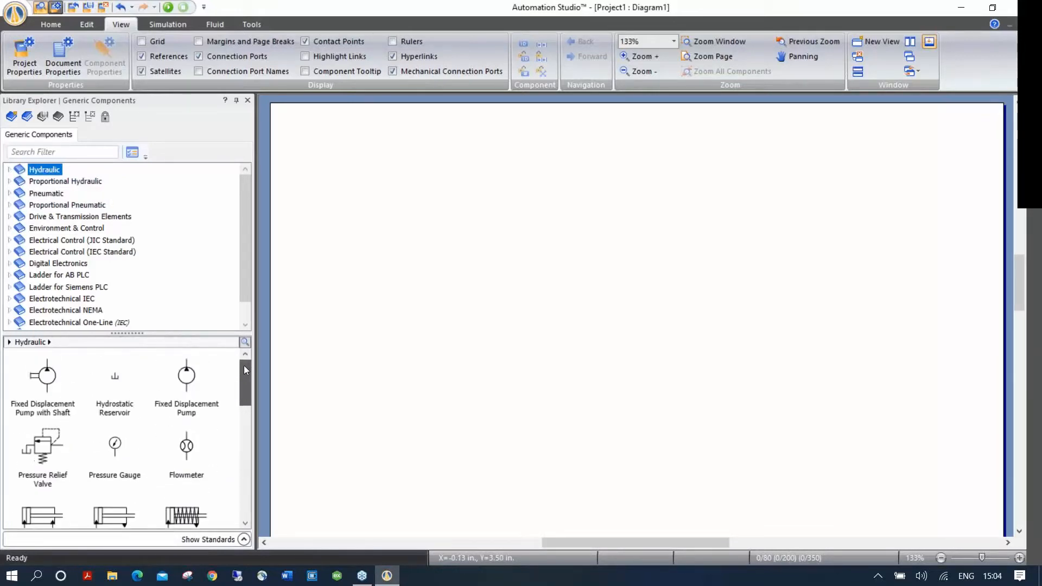
click(10, 172)
click(10, 171)
click(10, 172)
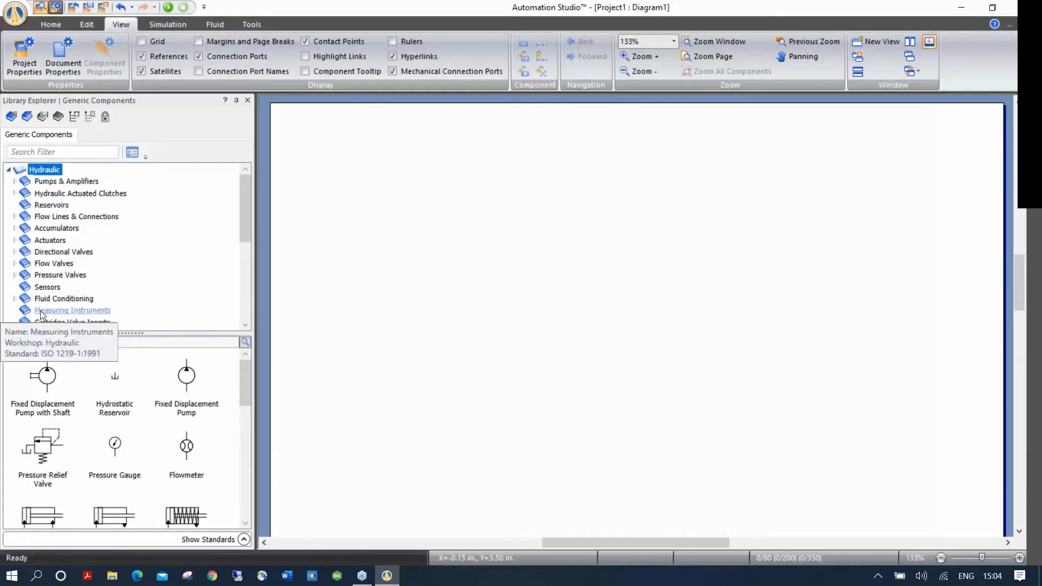
click(9, 170)
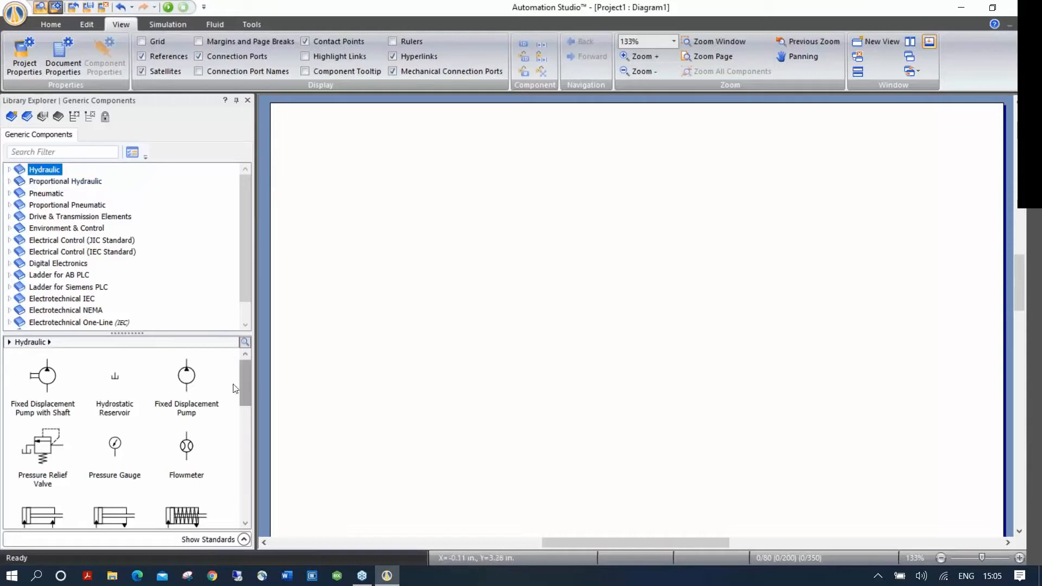
Step: Place a Fixed Displacement Pump on the diagram and a Hydrostatic Reservoir directly below its inlet port
drag(186, 375, 485, 433)
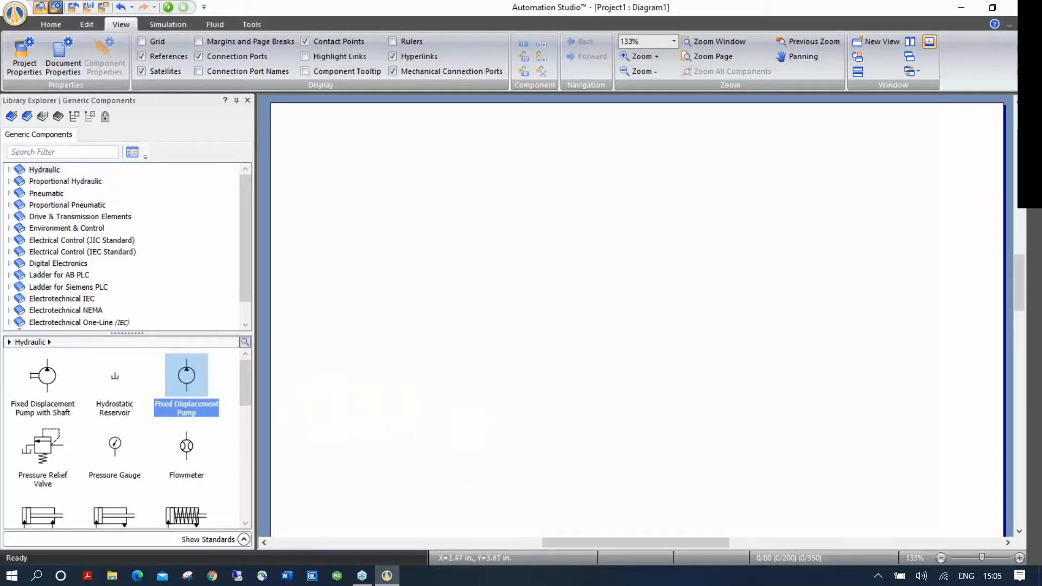
click(328, 434)
click(116, 384)
drag(117, 383, 489, 515)
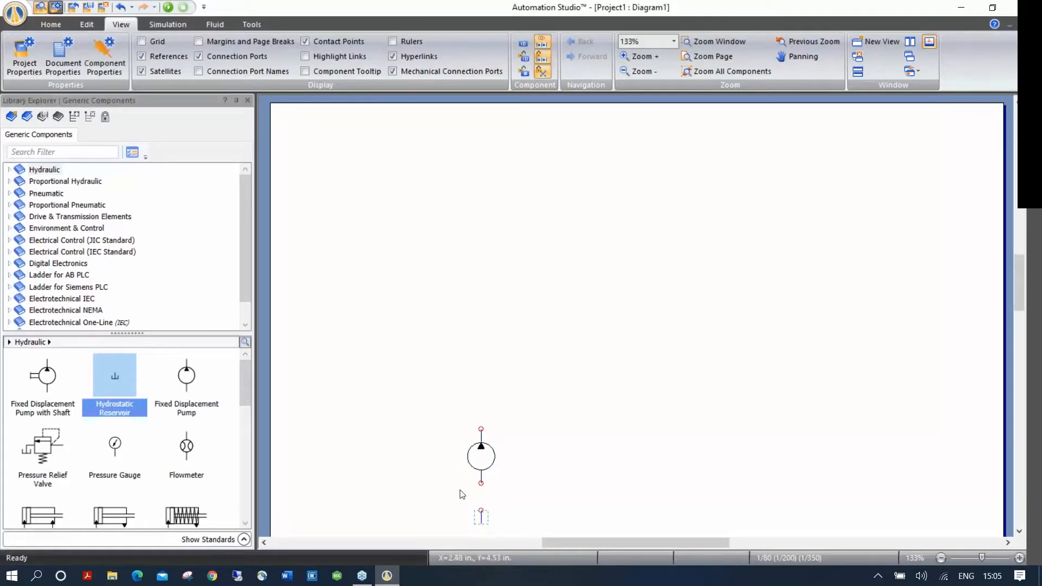
Step: Place a Pressure Relief Valve above and left of the pump, and a double-acting cylinder near the page's upper edge
click(45, 449)
drag(45, 450, 367, 302)
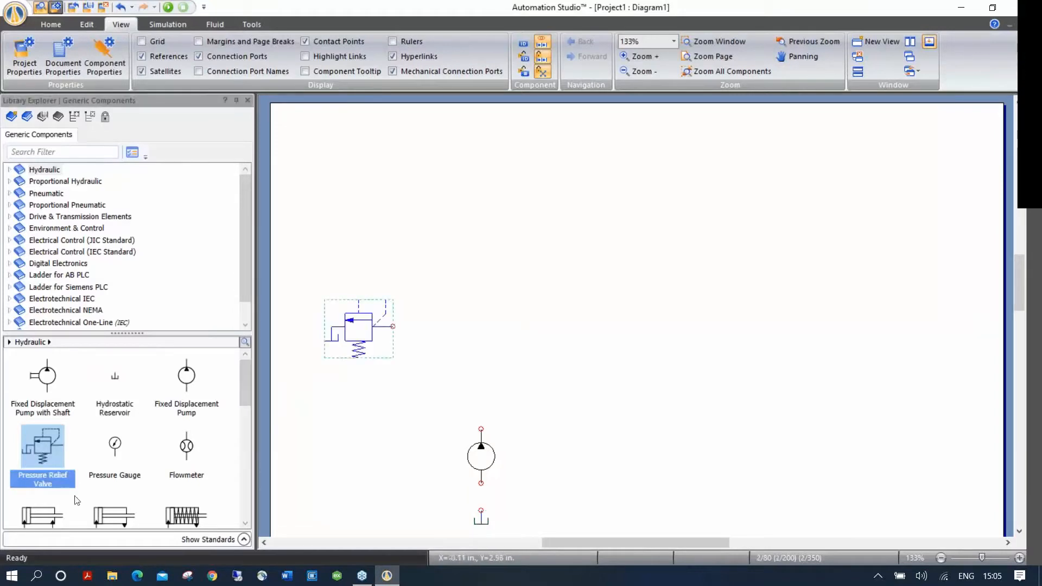
drag(50, 514, 492, 131)
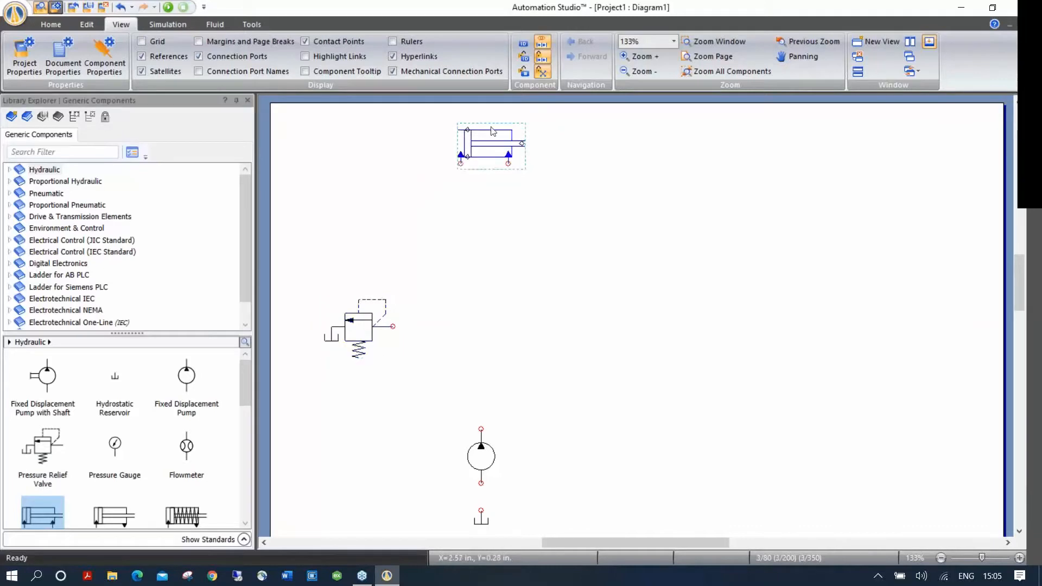
Step: Place a 4/2-Way NO Valve directly below the cylinder and deselect it
scroll(240, 393, down, 5)
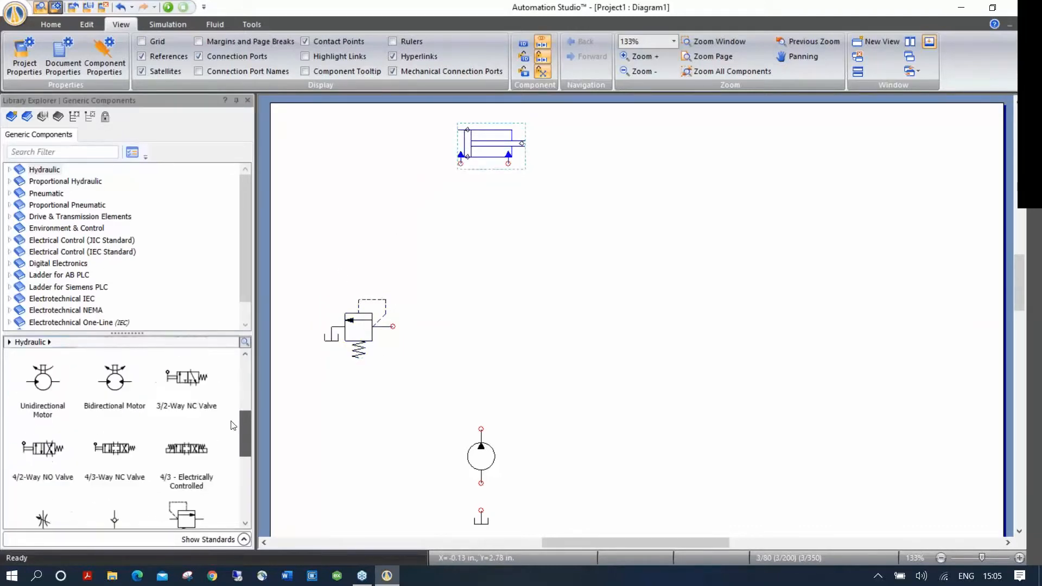
drag(43, 440, 481, 211)
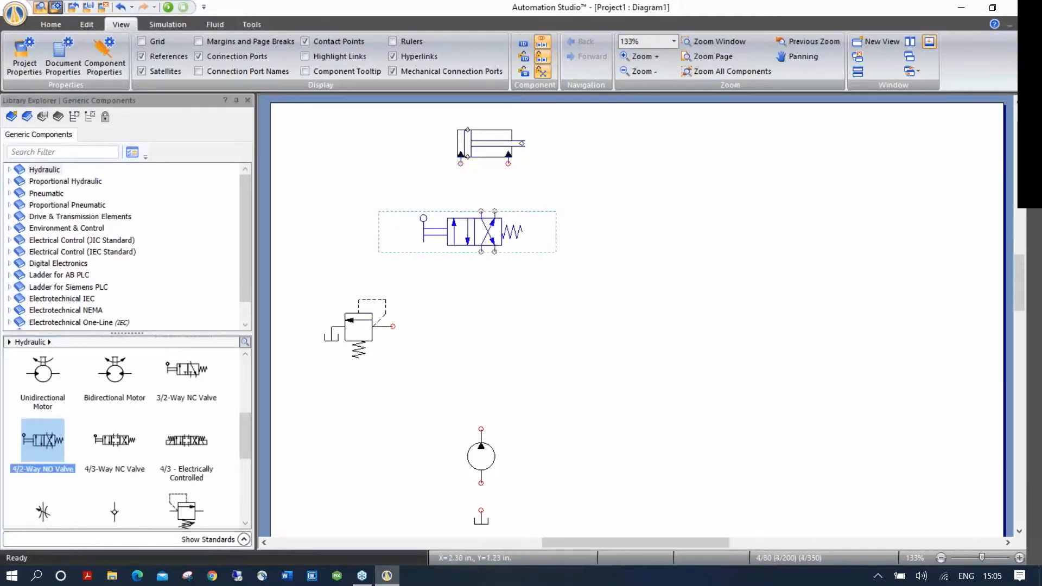
click(513, 300)
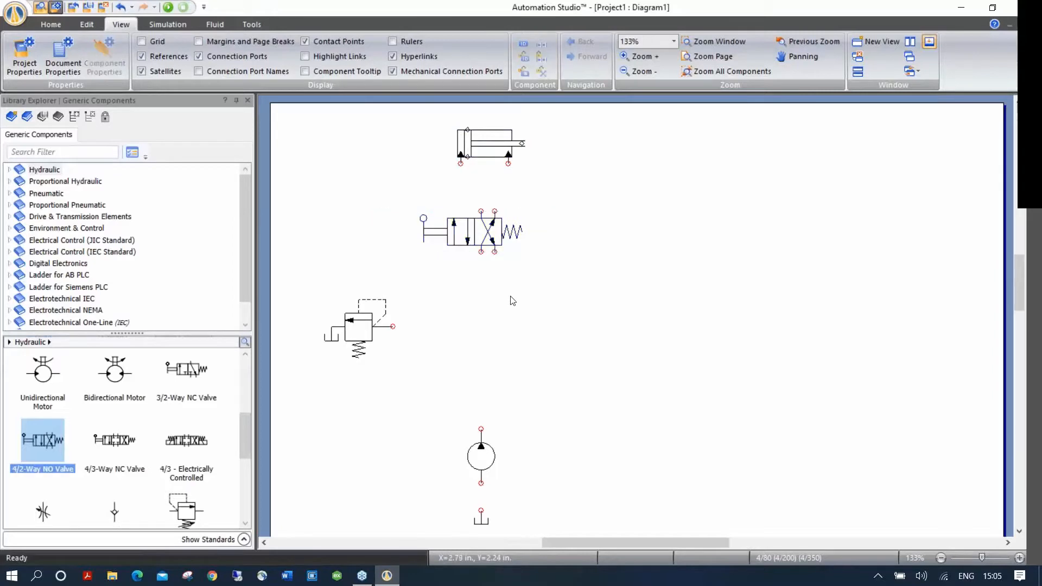
Step: Examine the connection ports of the cylinder and the 4/2-way valve up close, and reposition the diagram with the Panning tool
scroll(450, 154, up, 5)
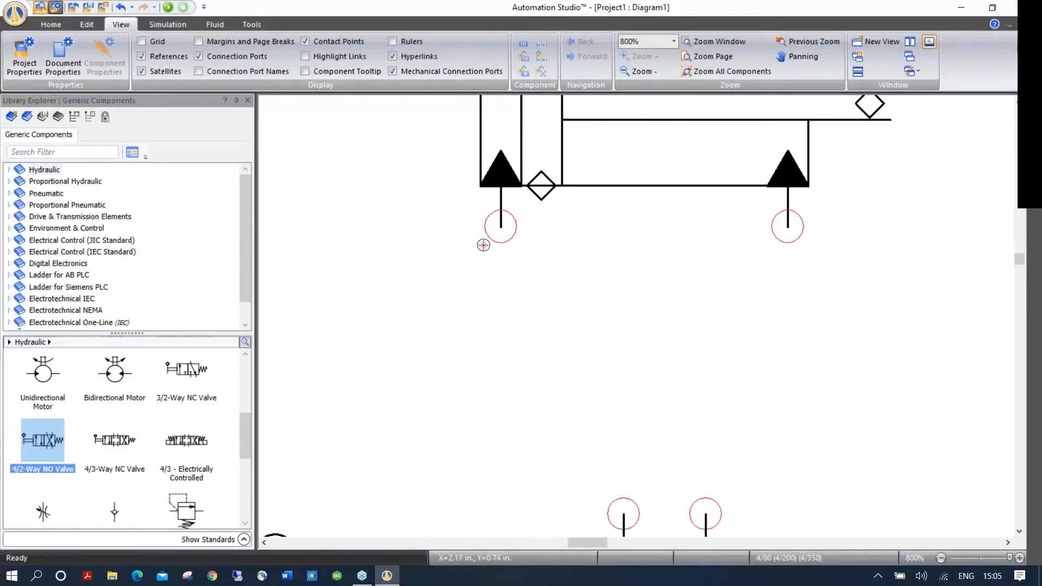
scroll(506, 287, down, 5)
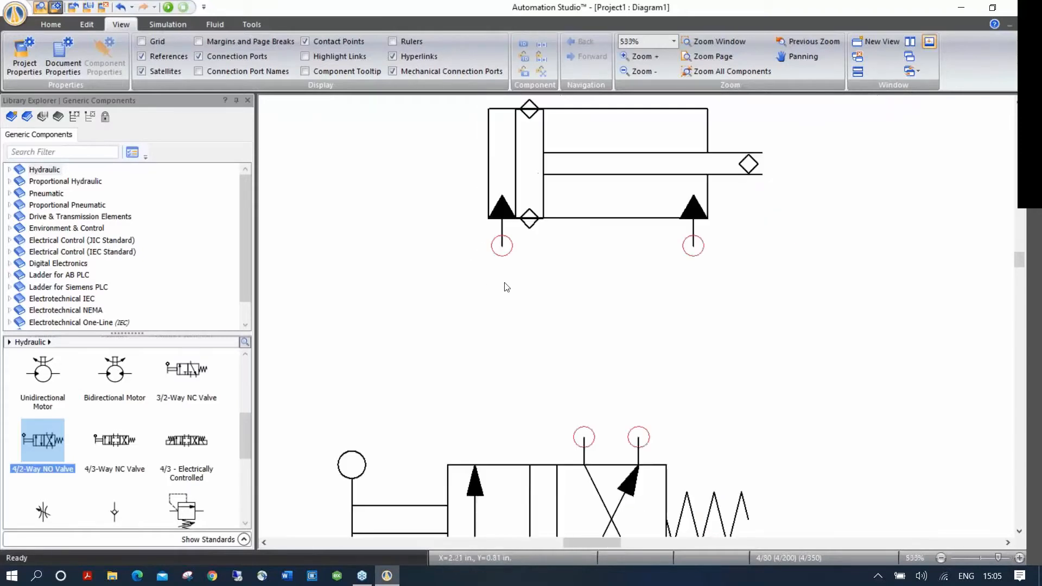
scroll(505, 284, down, 1)
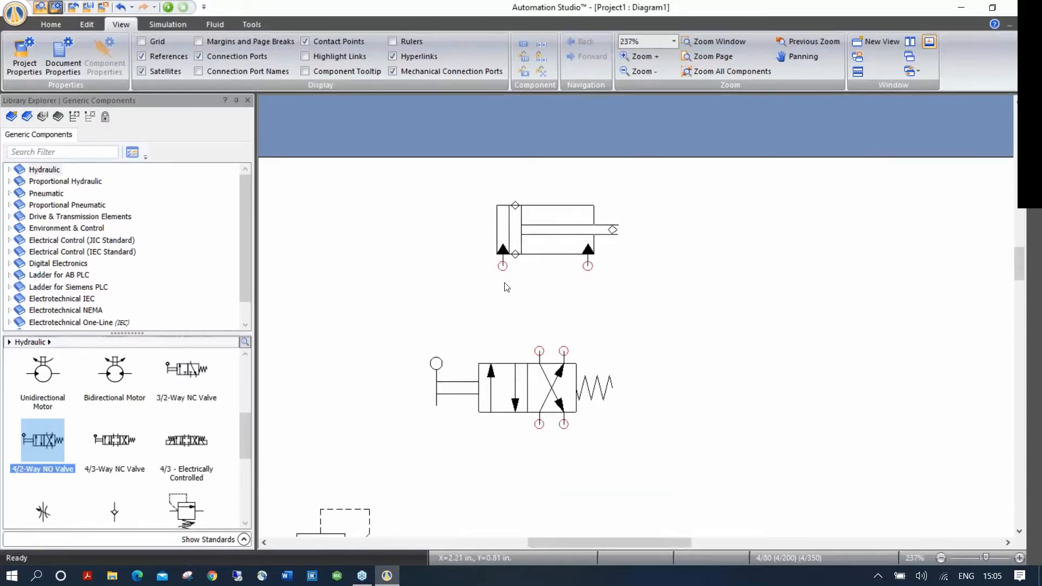
drag(592, 312, 569, 207)
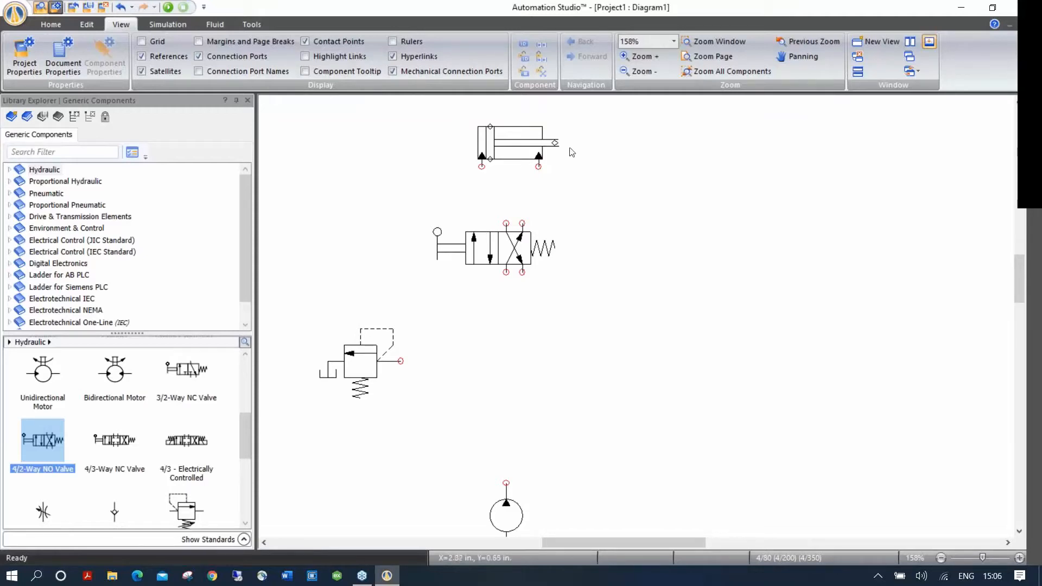
click(797, 56)
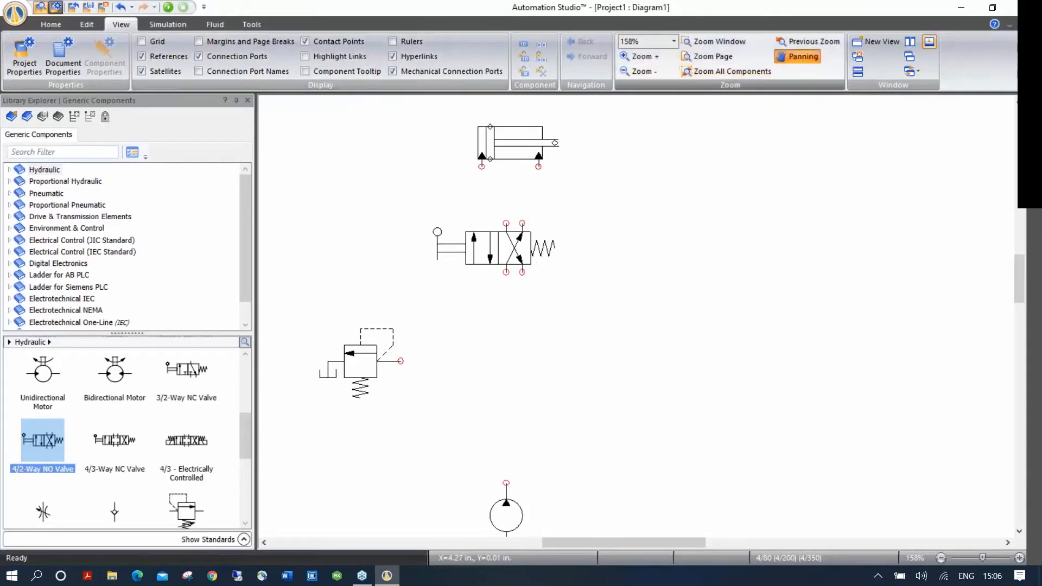
mouse_move(563, 227)
mouse_down()
mouse_move(659, 219)
mouse_move(512, 266)
mouse_move(635, 250)
mouse_move(561, 313)
mouse_move(560, 237)
mouse_move(575, 233)
mouse_up()
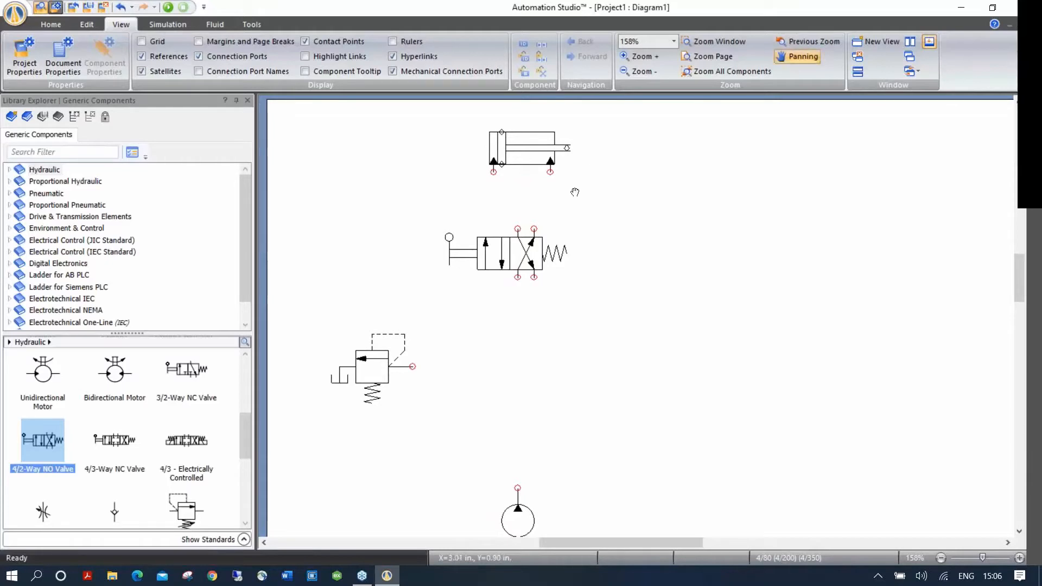
mouse_move(568, 194)
mouse_down()
mouse_move(665, 177)
mouse_move(517, 226)
mouse_move(612, 216)
mouse_move(559, 197)
mouse_up()
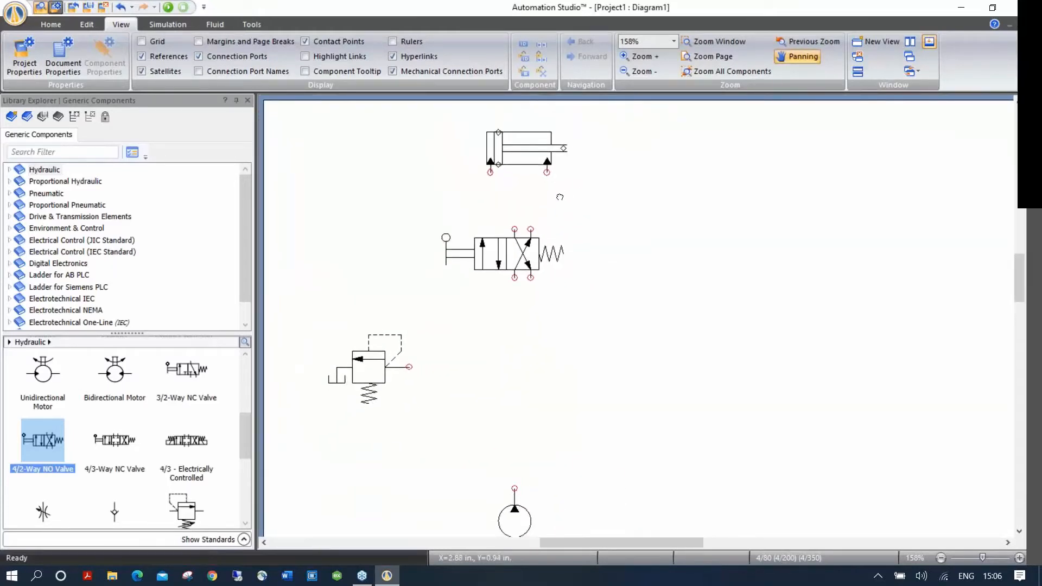
key(Escape)
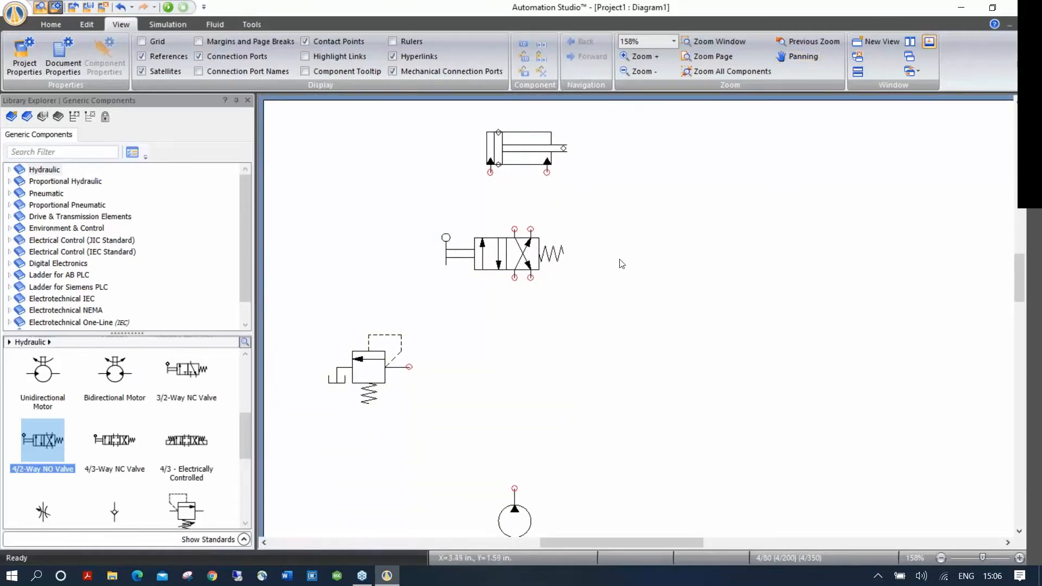
Step: Examine the circuit at different magnifications, from the full page to the pump's connection ports
click(644, 58)
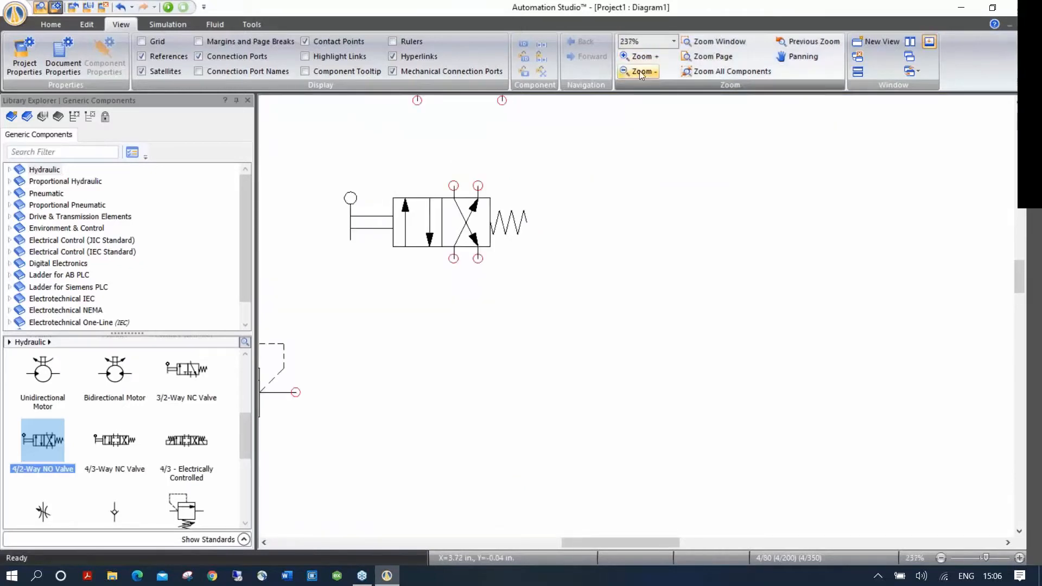
click(640, 71)
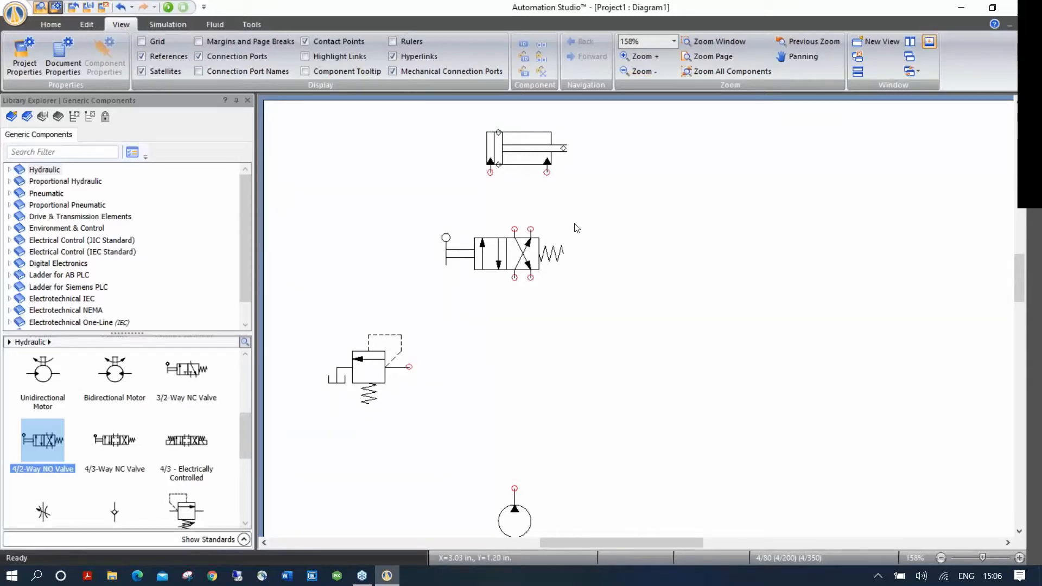
scroll(619, 229, down, 5)
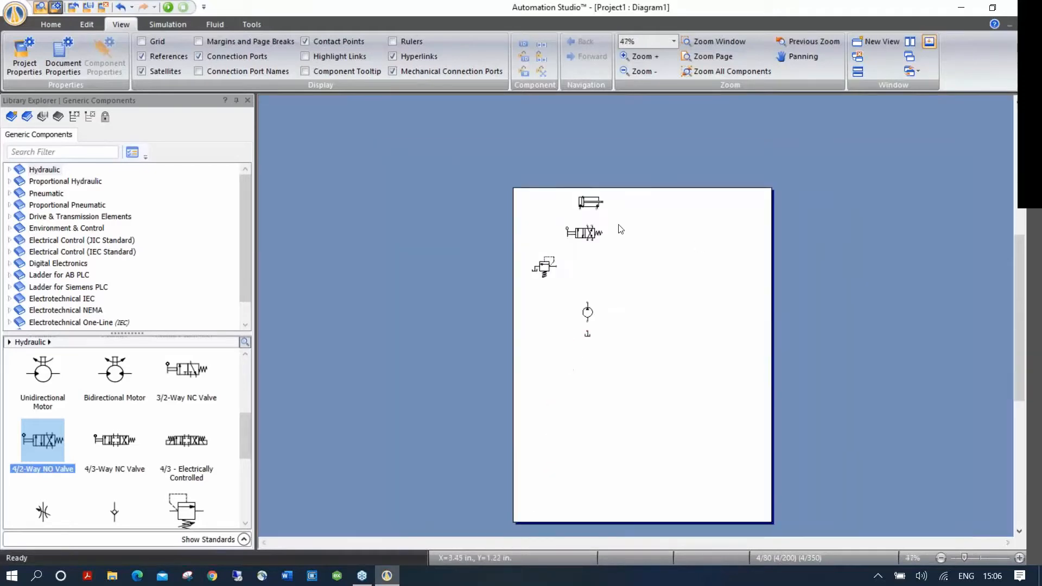
scroll(620, 228, up, 8)
scroll(621, 229, down, 8)
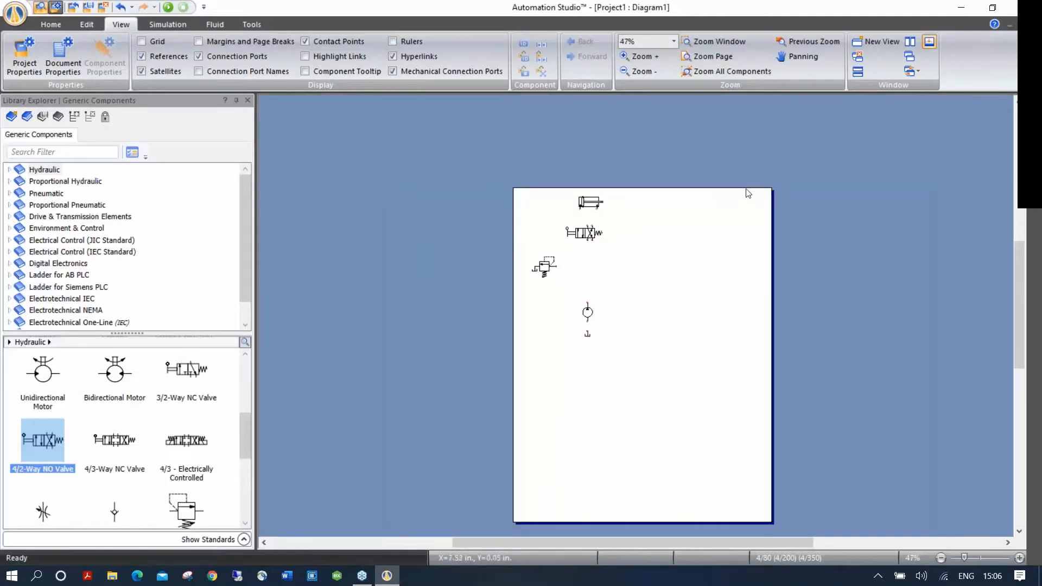
scroll(770, 185, up, 10)
scroll(770, 186, down, 7)
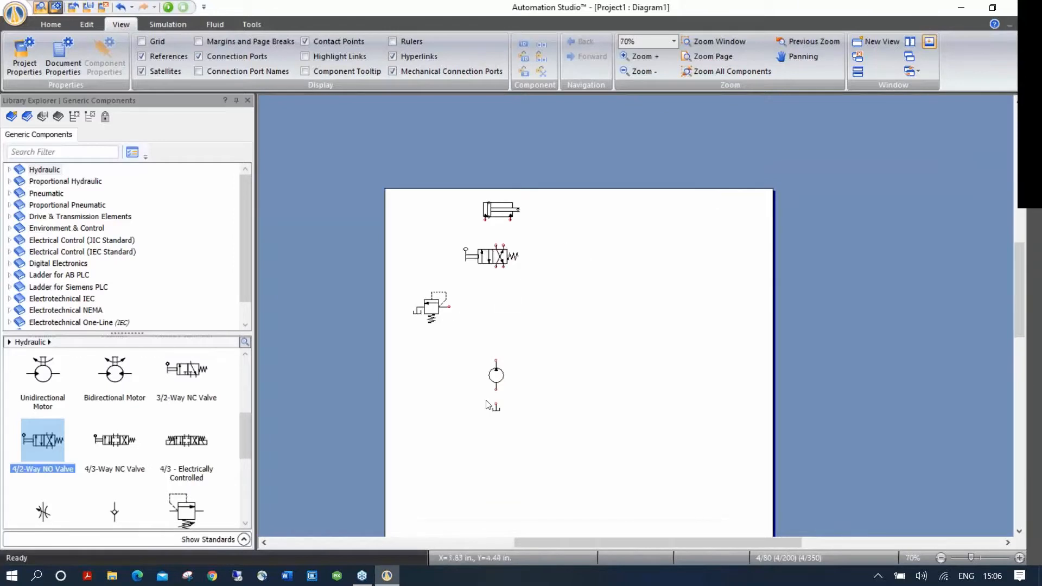
scroll(502, 384, up, 6)
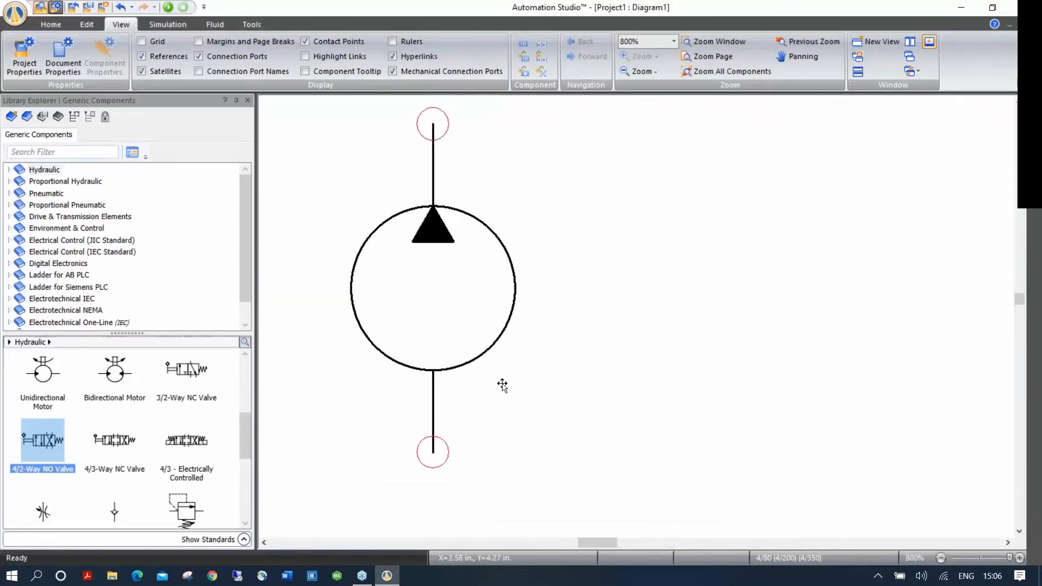
scroll(502, 385, down, 6)
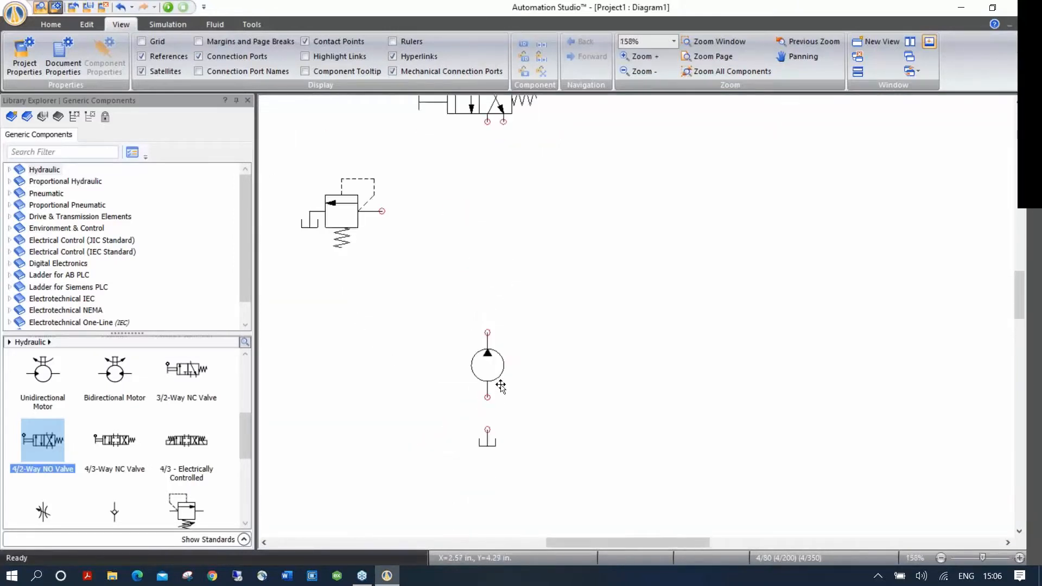
Step: Fit all placed components in the view and centre the circuit in the drawing area
drag(523, 196, 516, 273)
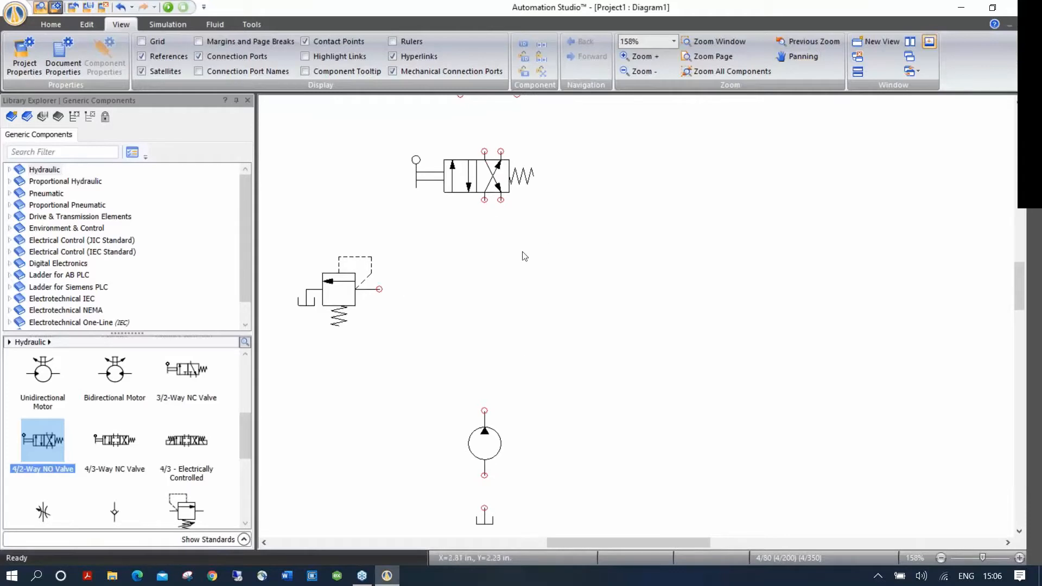
right_click(579, 234)
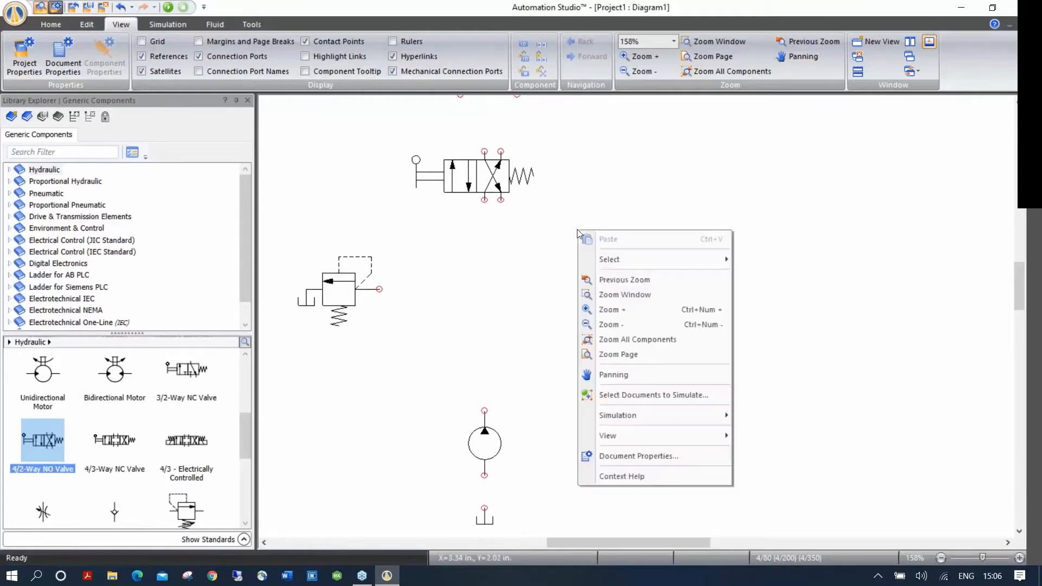
click(628, 341)
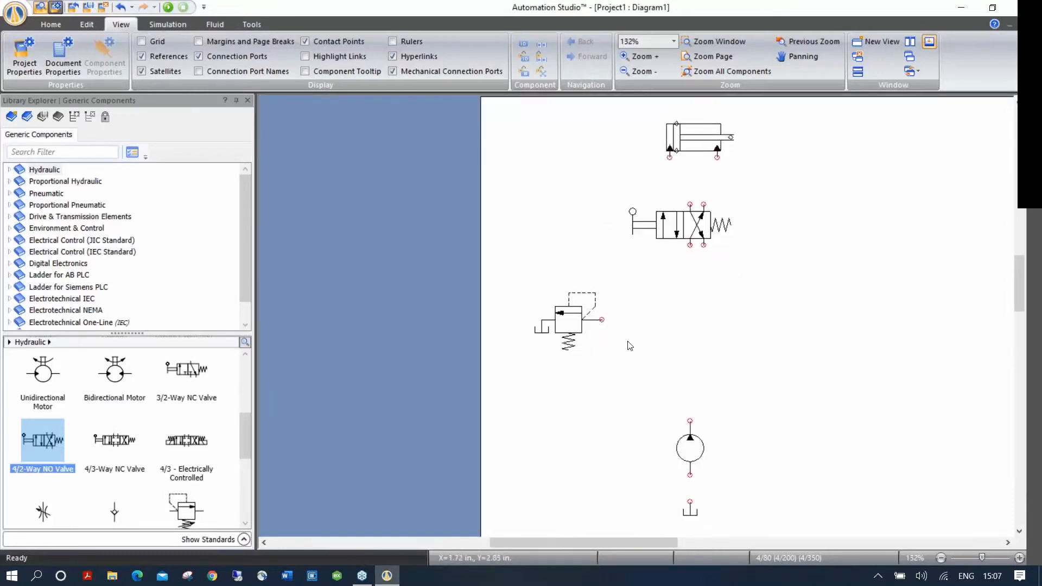
drag(707, 315, 537, 315)
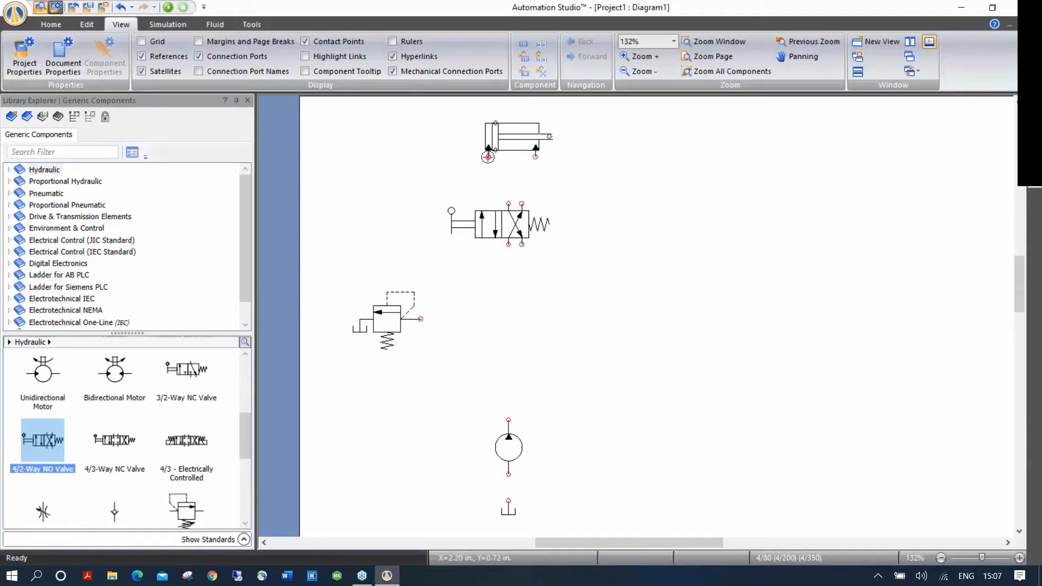
Step: Draw pipes linking the cylinder to the 4/2-way valve, the valve through the pump to the reservoir, and the relief valve to the pressure line
drag(489, 157, 507, 201)
drag(535, 156, 521, 205)
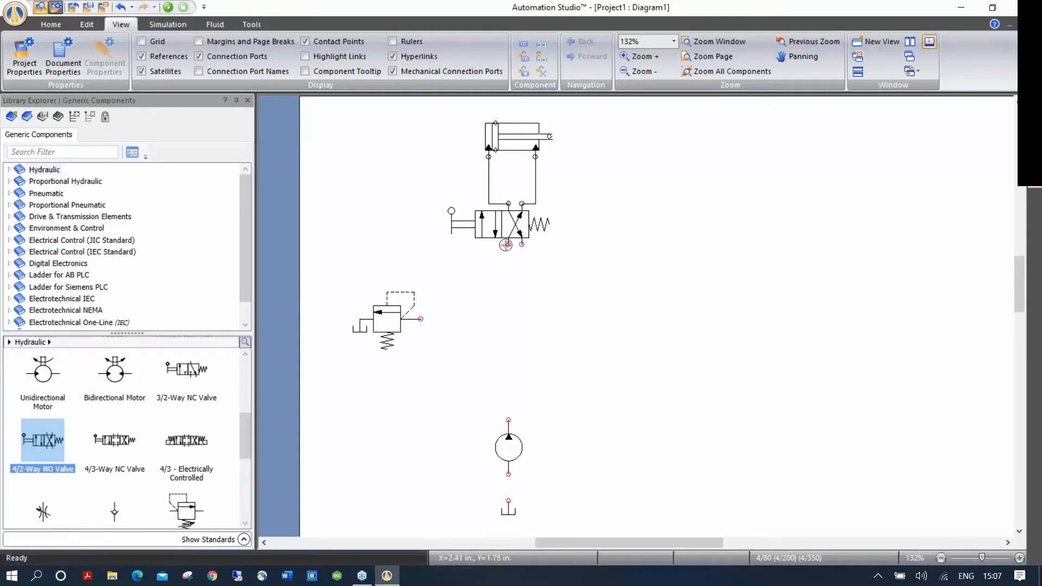
drag(506, 245, 509, 419)
drag(508, 474, 508, 501)
drag(421, 319, 508, 319)
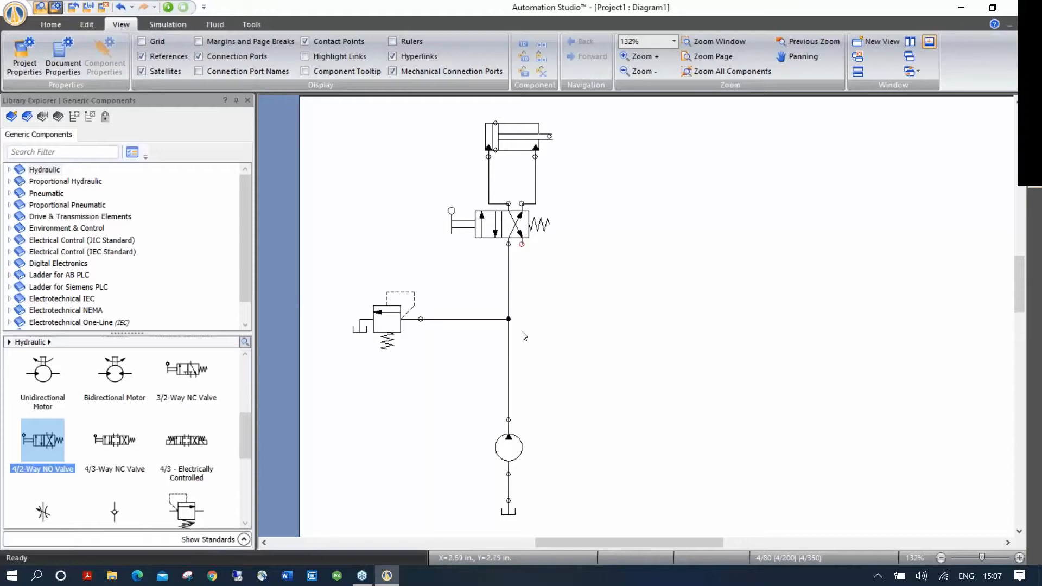
Step: Place a second Hydrostatic Reservoir beside the pump's reservoir and pipe it to the 4/2-way valve's free return port
click(523, 246)
drag(246, 433, 246, 364)
drag(115, 378, 565, 515)
click(700, 514)
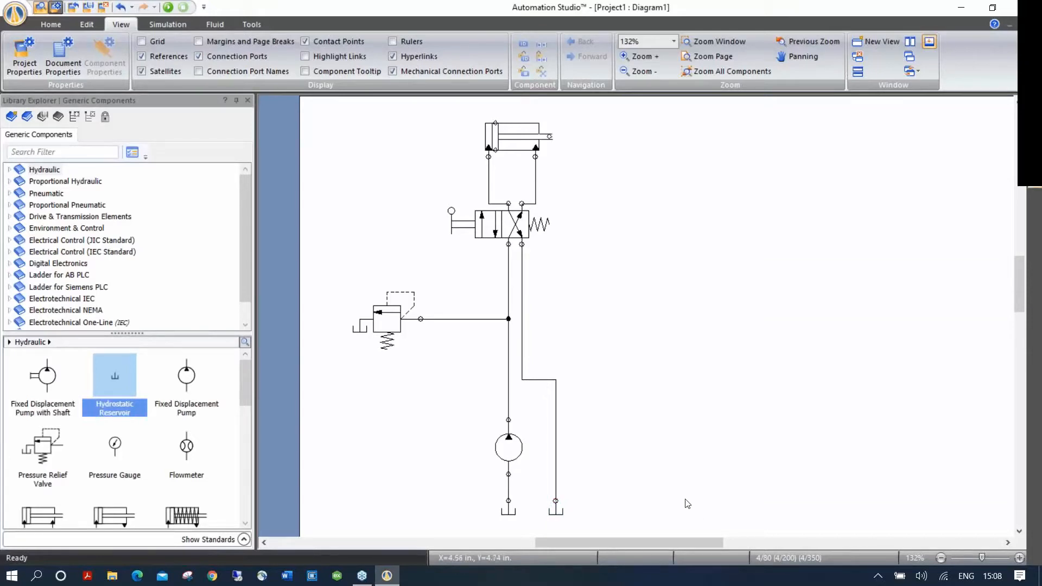
Step: Replace the return line's reservoir with a copied and pasted version of the pump's reservoir
click(558, 511)
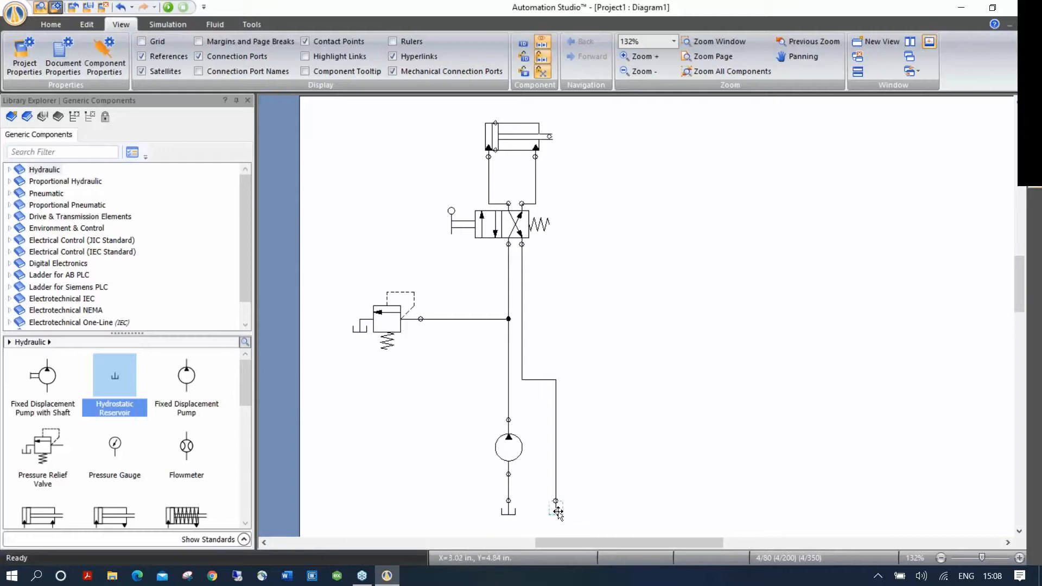
key(Delete)
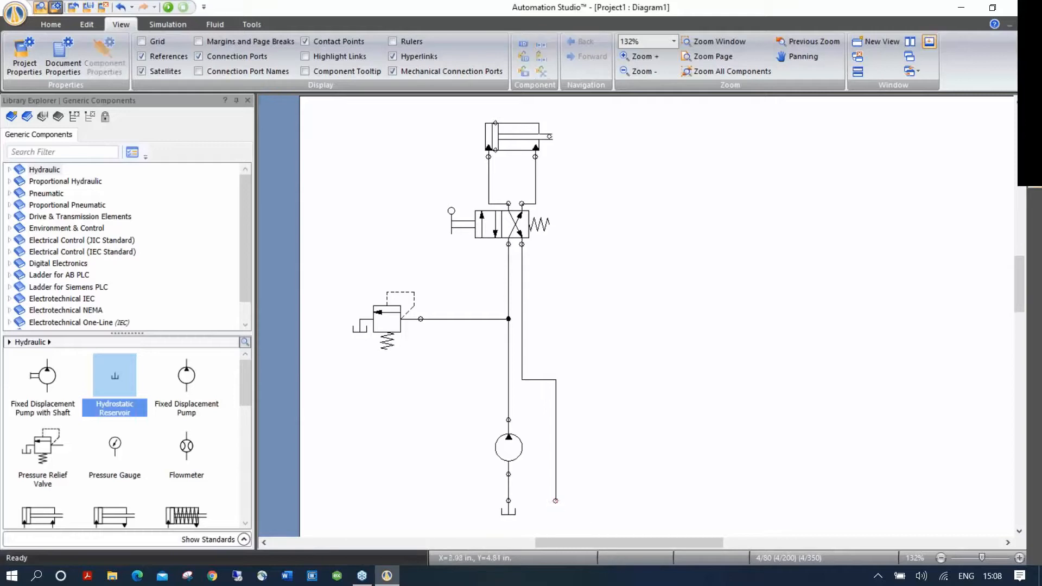
right_click(508, 515)
click(532, 231)
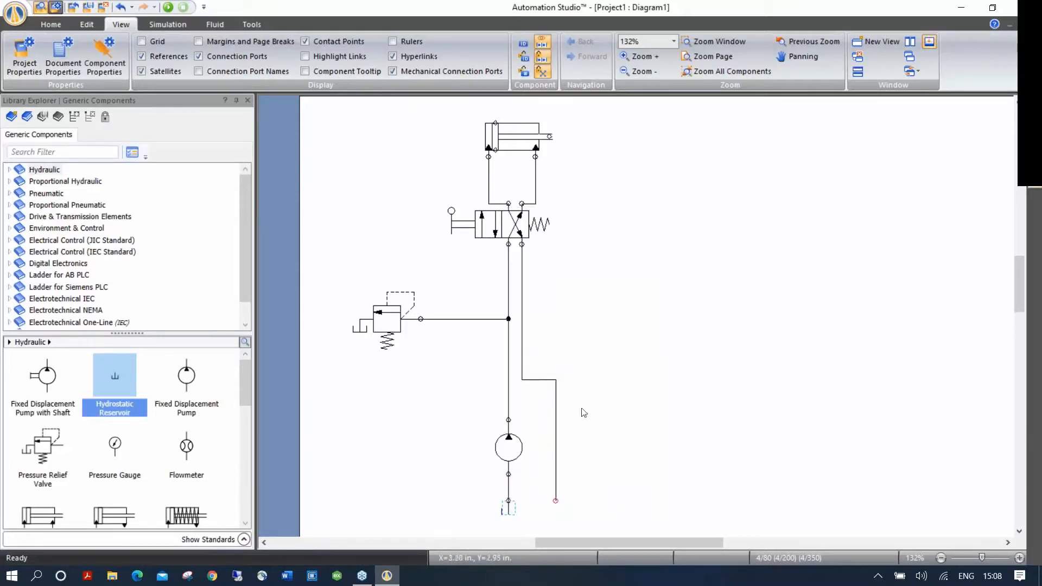
right_click(576, 498)
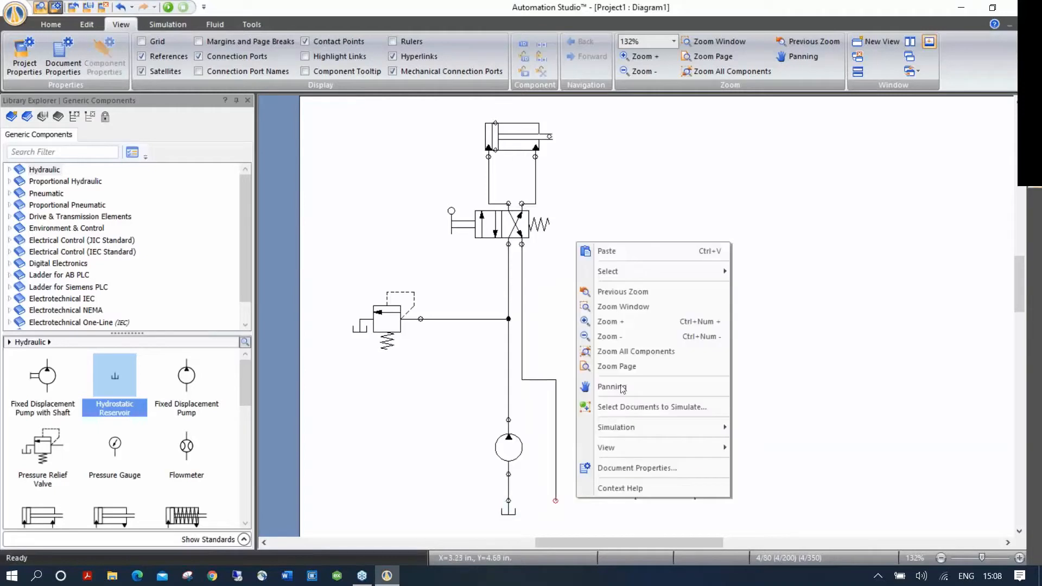
click(630, 252)
drag(634, 252, 562, 509)
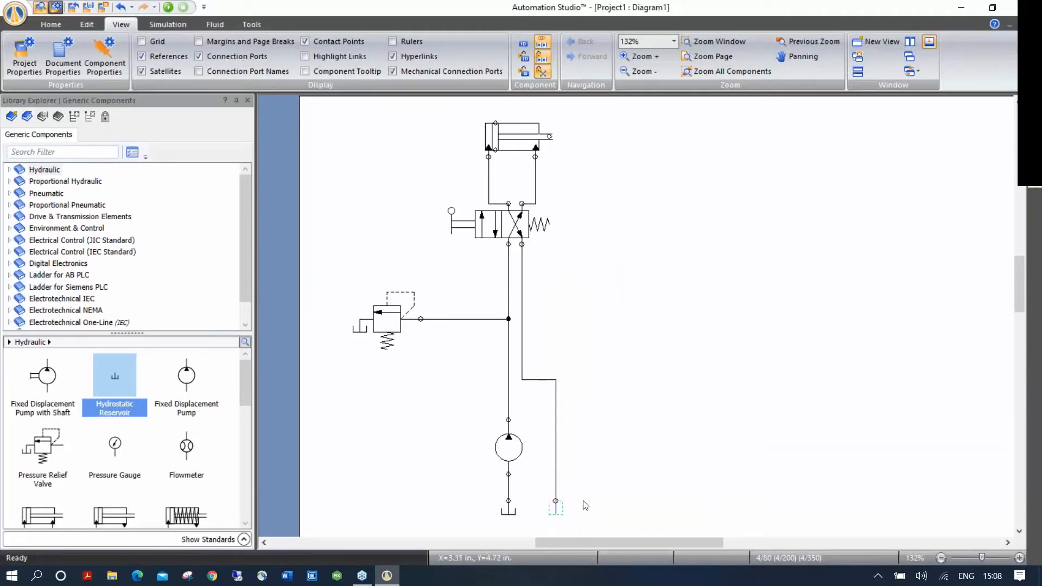
Step: Delete the return line's reservoir and duplicate the pump's reservoir directly onto the line's open end
key(Delete)
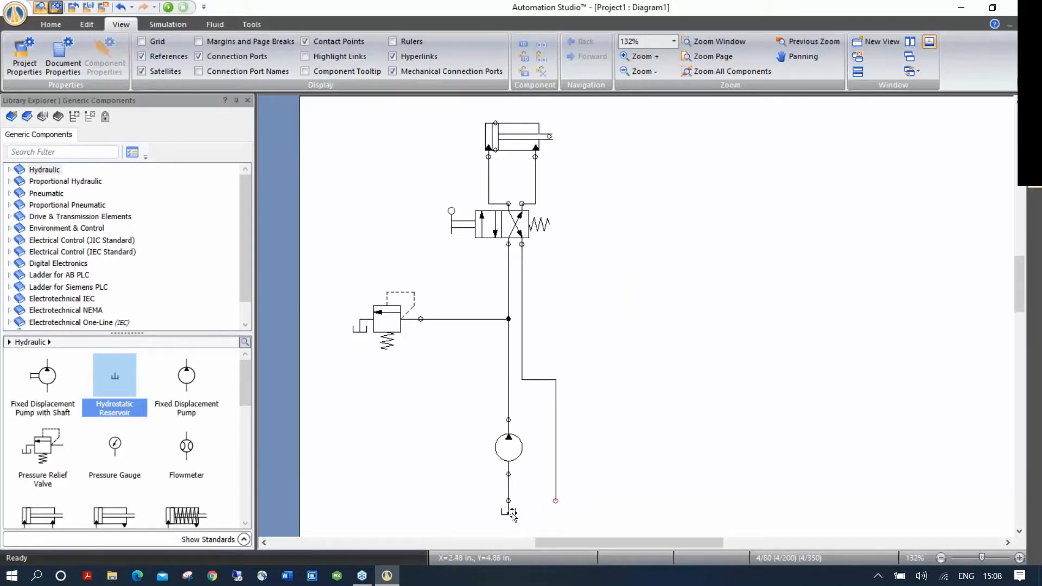
drag(517, 515, 560, 516)
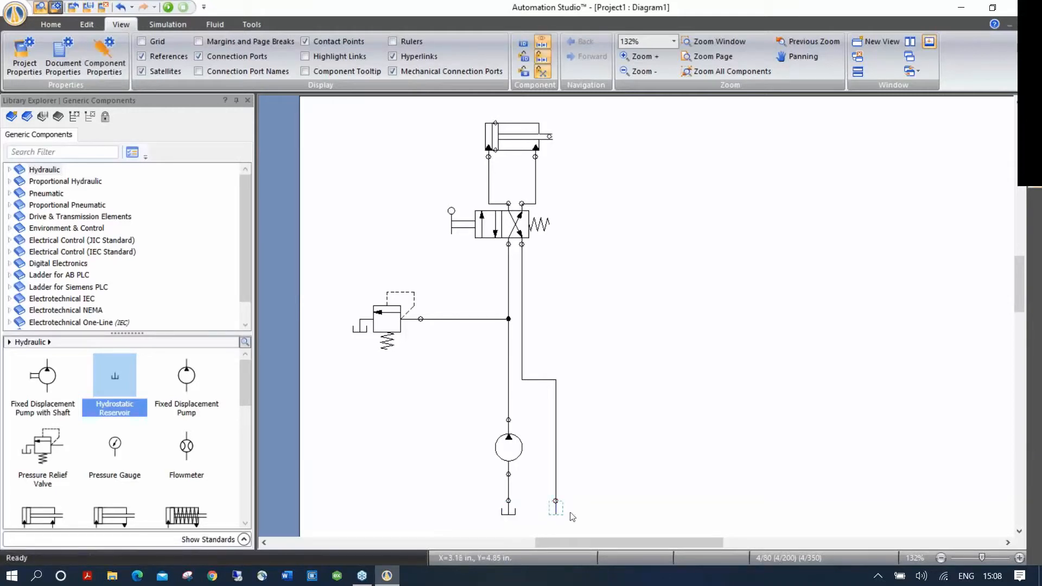
click(588, 493)
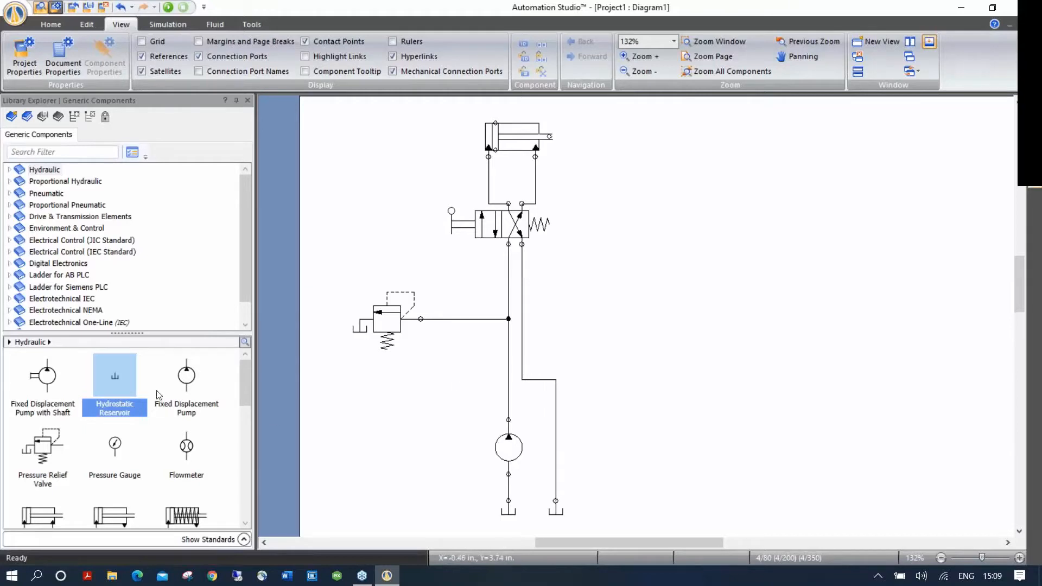
Step: Run a normal simulation, toggle the 4/2-way valve's lever several times to extend and retract the cylinder, and stop the simulation
mouse_move(189, 368)
click(172, 25)
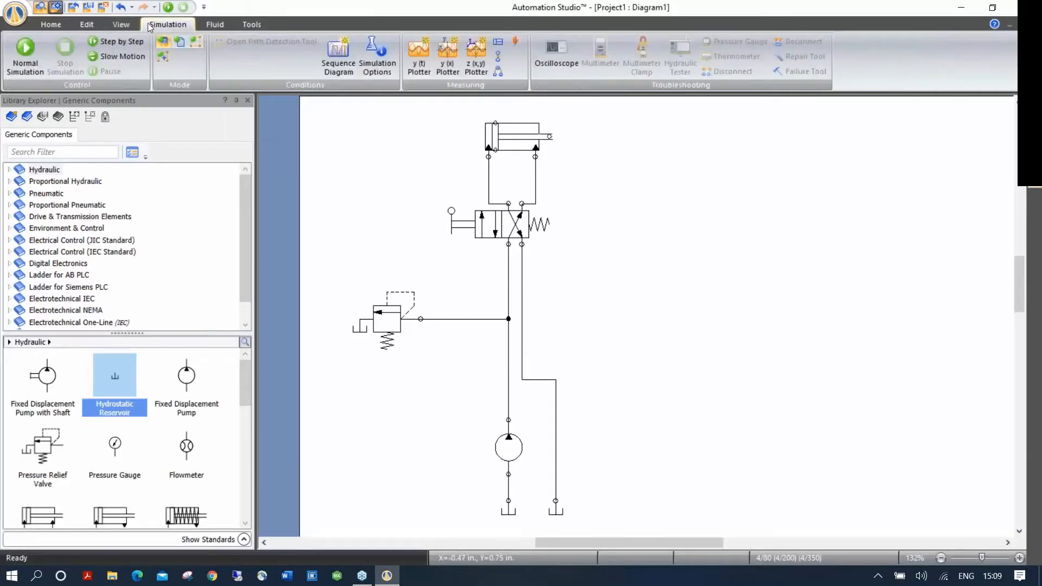
click(21, 50)
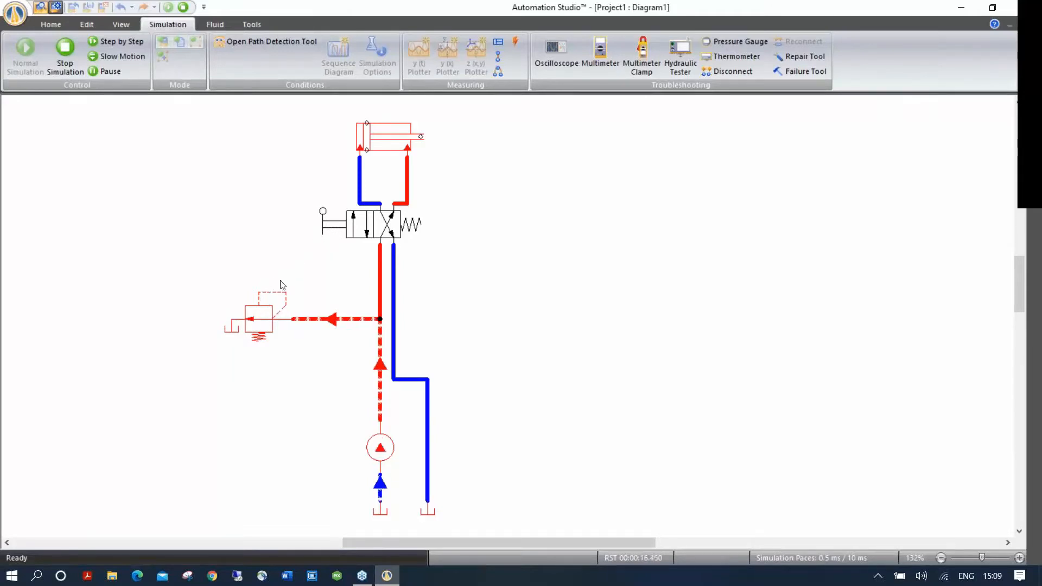
click(336, 228)
click(336, 228)
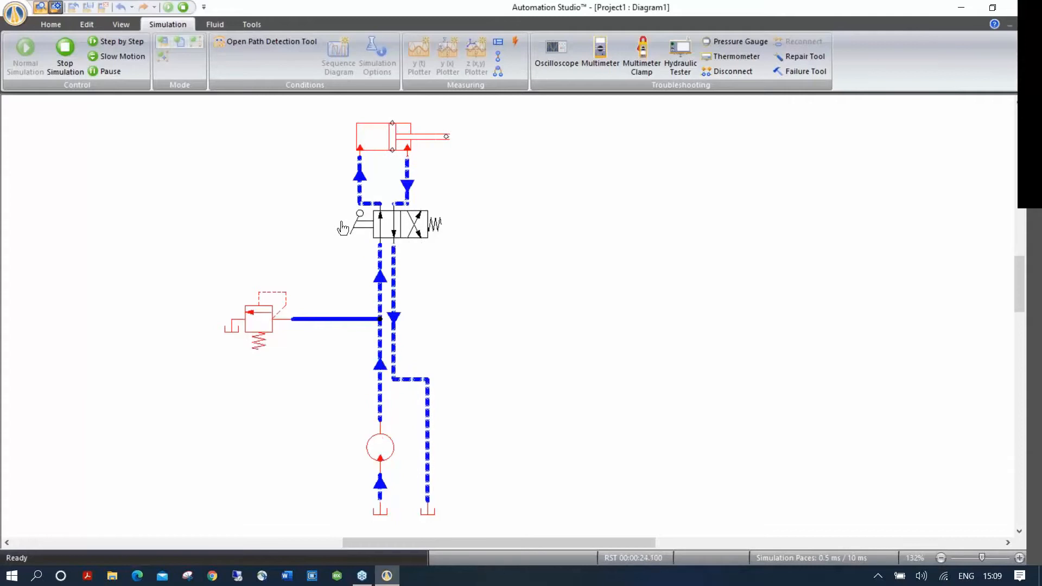
click(342, 228)
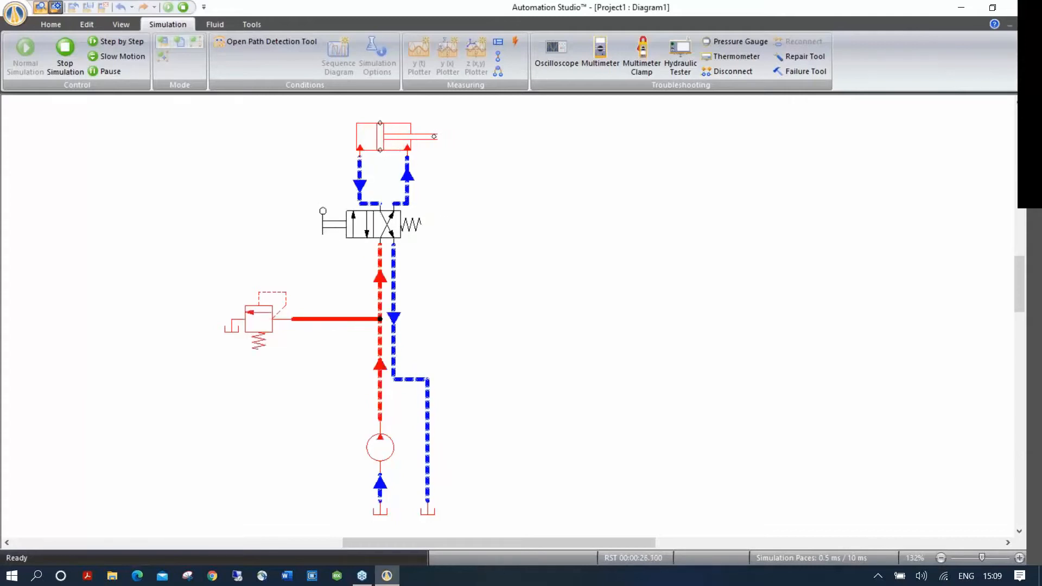
click(325, 231)
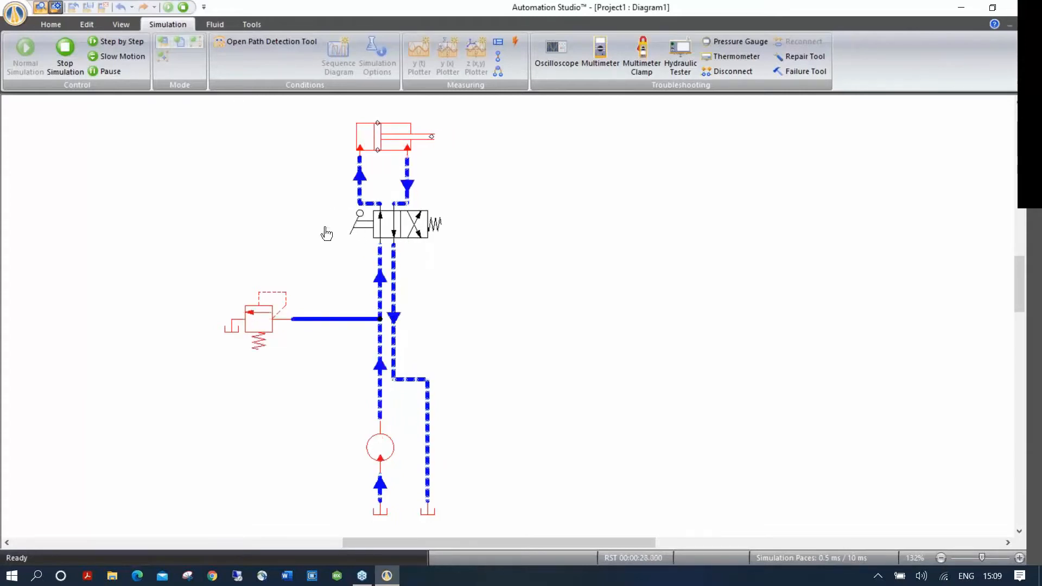
click(350, 234)
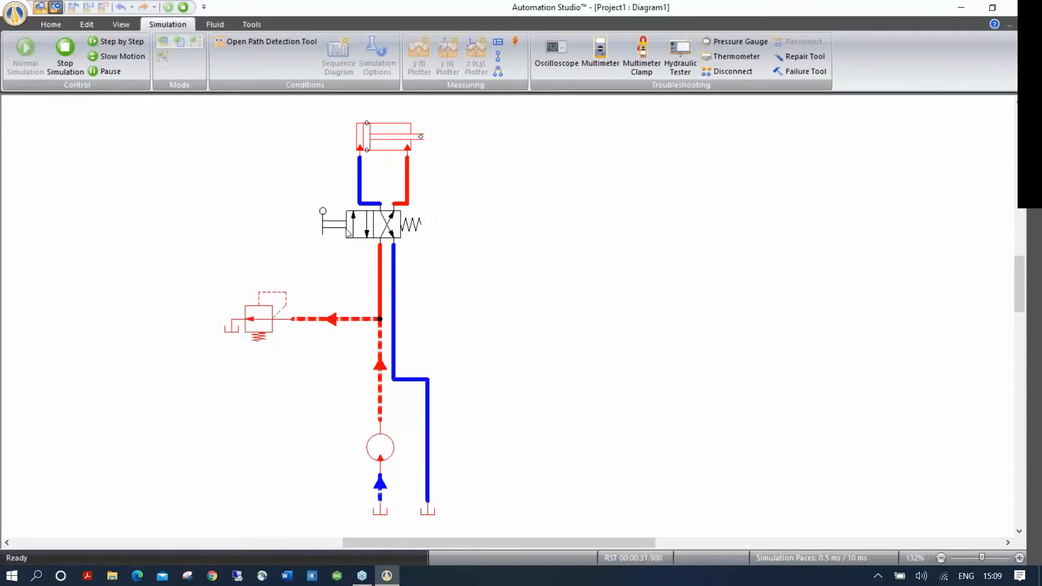
click(66, 54)
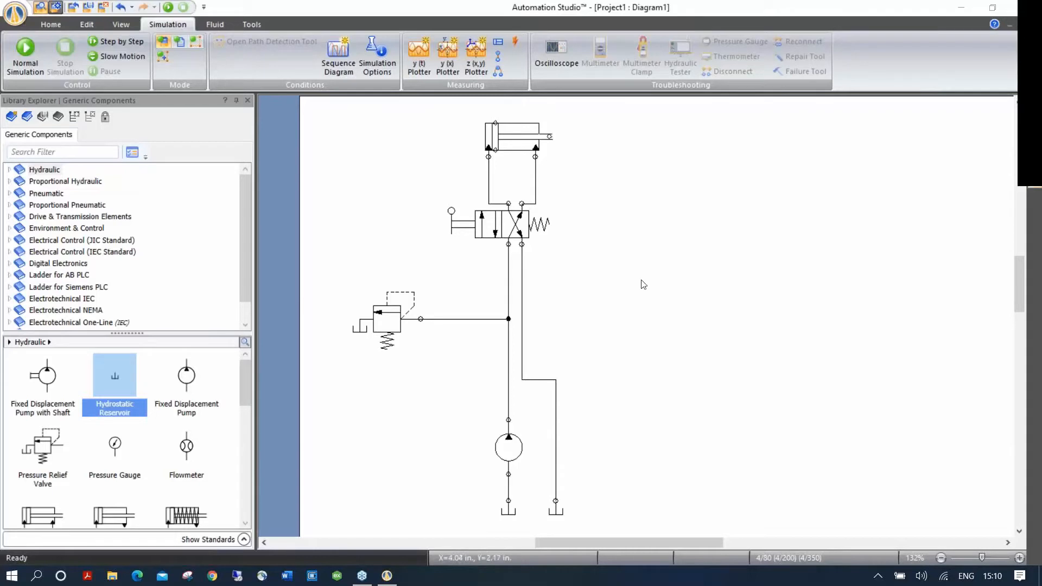
Step: Read the operation paragraph on unequal piston areas in the double-acting cylinder's context help, and close the help
right_click(517, 136)
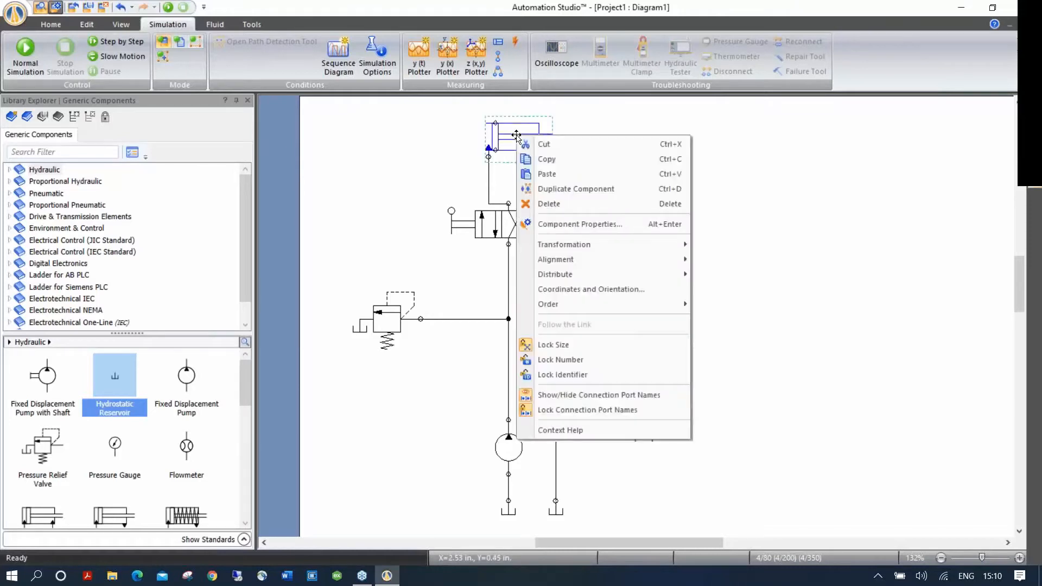
click(571, 430)
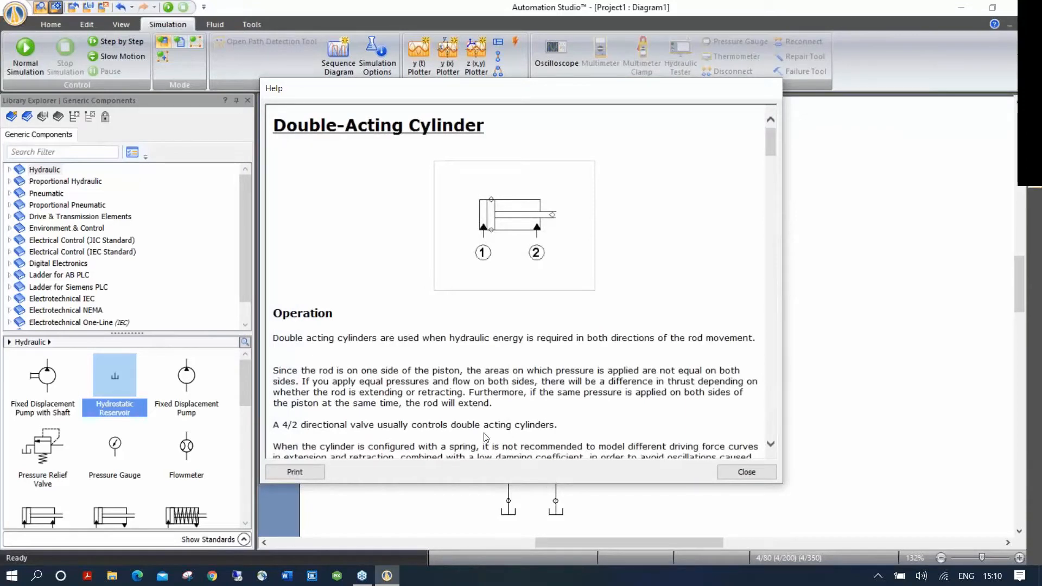
drag(498, 404, 279, 372)
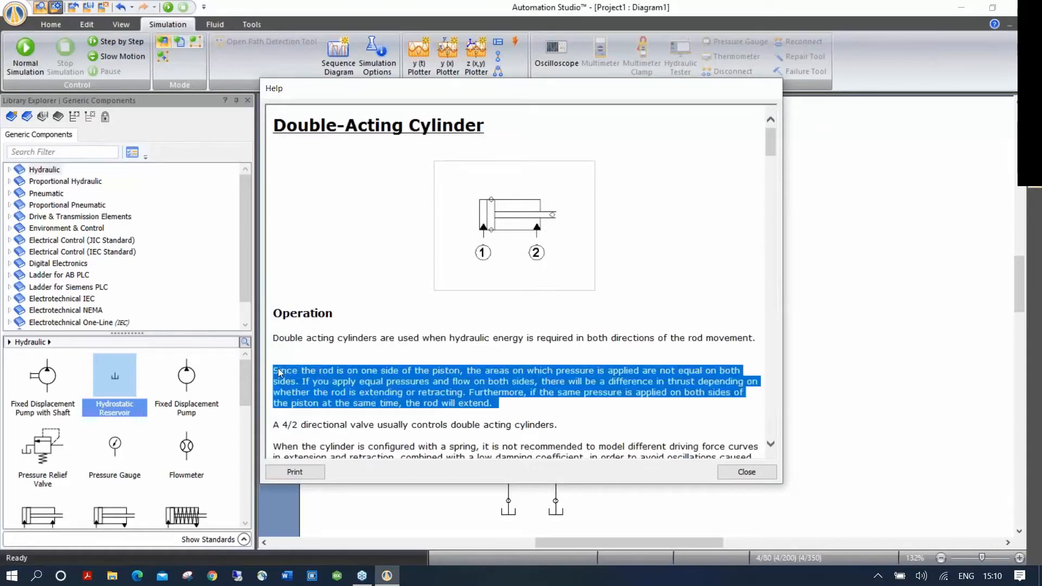
click(500, 357)
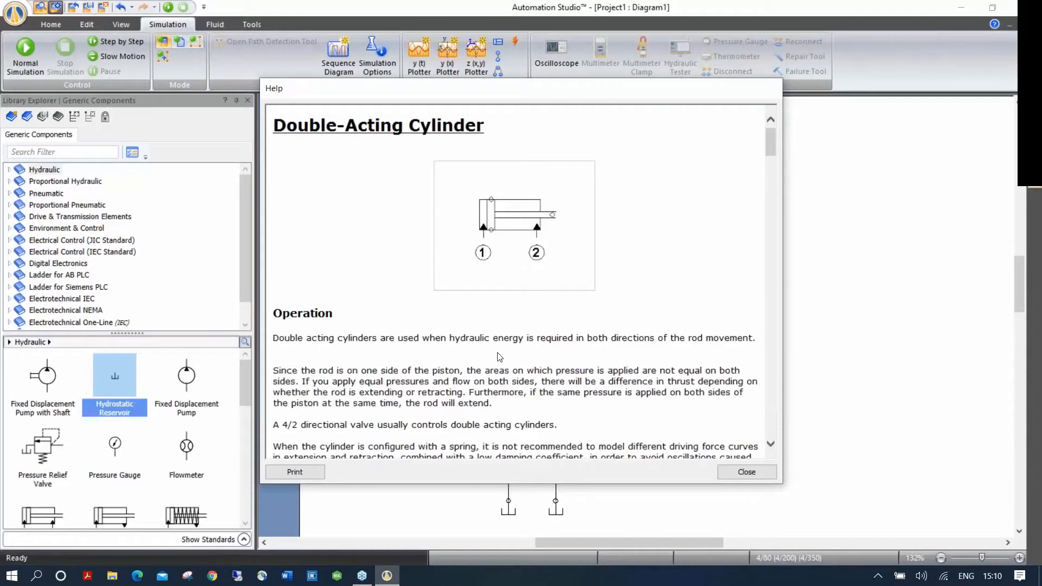
click(758, 475)
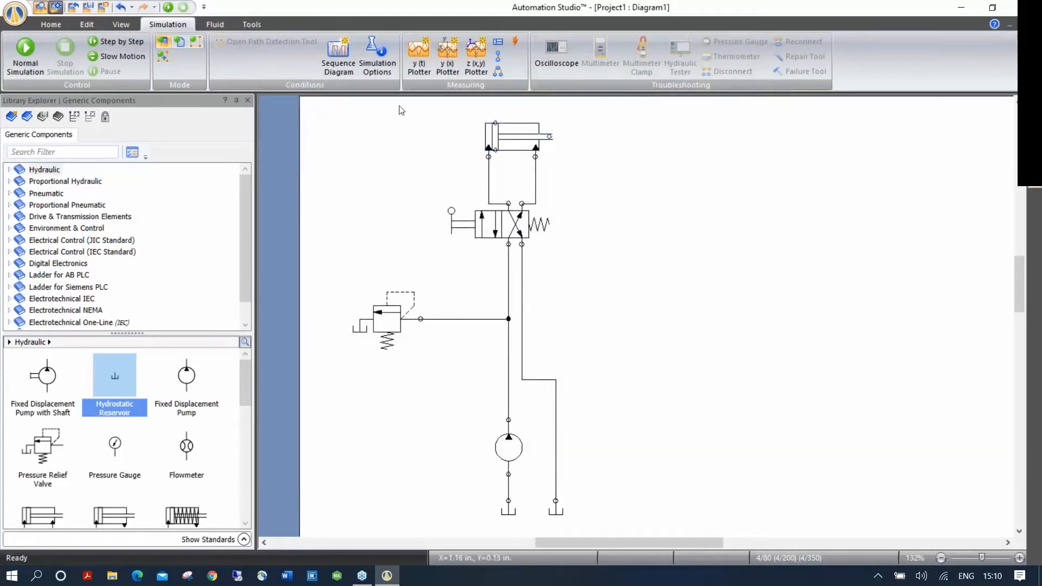
Step: Copy the cylinder and 4/2-way valve with their connecting pipes and paste them into a blank Word document
drag(401, 104, 623, 278)
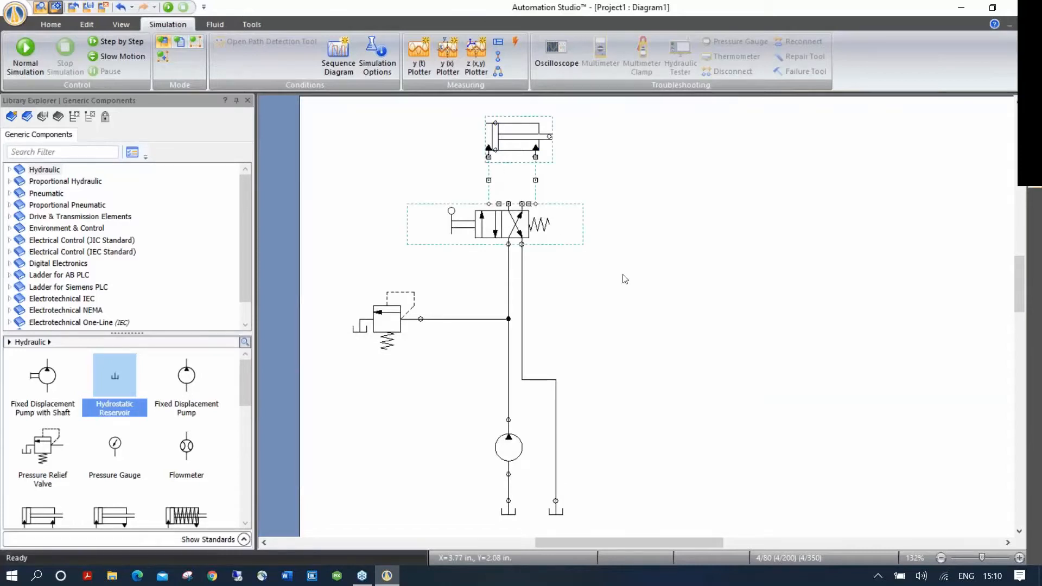
right_click(512, 222)
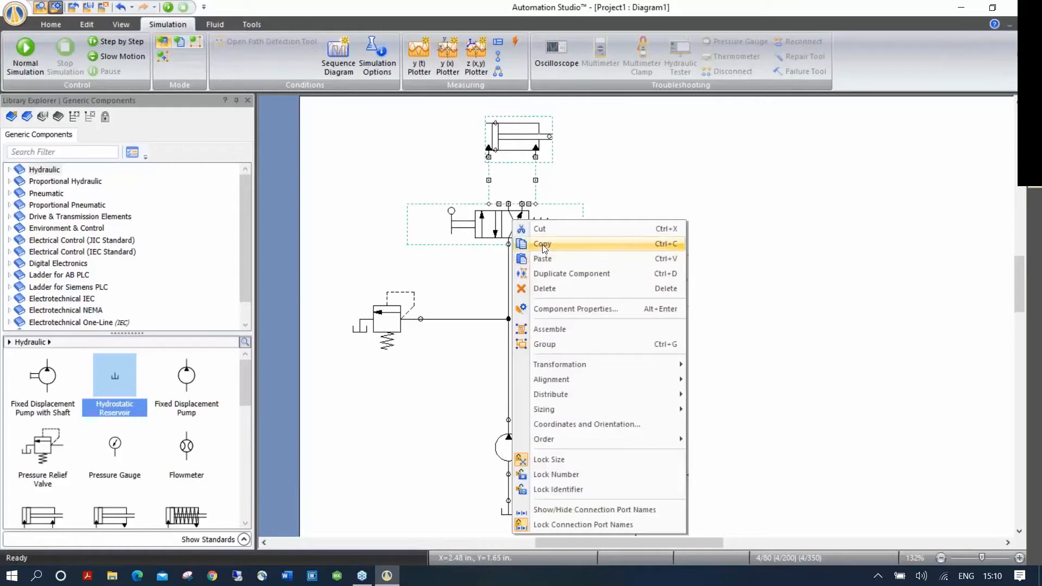
click(540, 239)
click(288, 575)
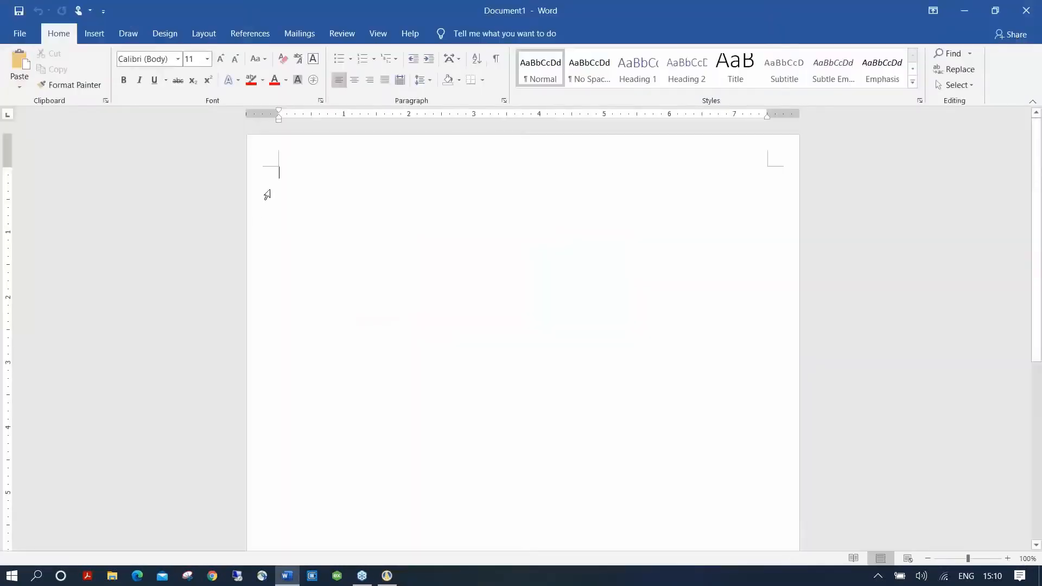
right_click(279, 177)
click(304, 235)
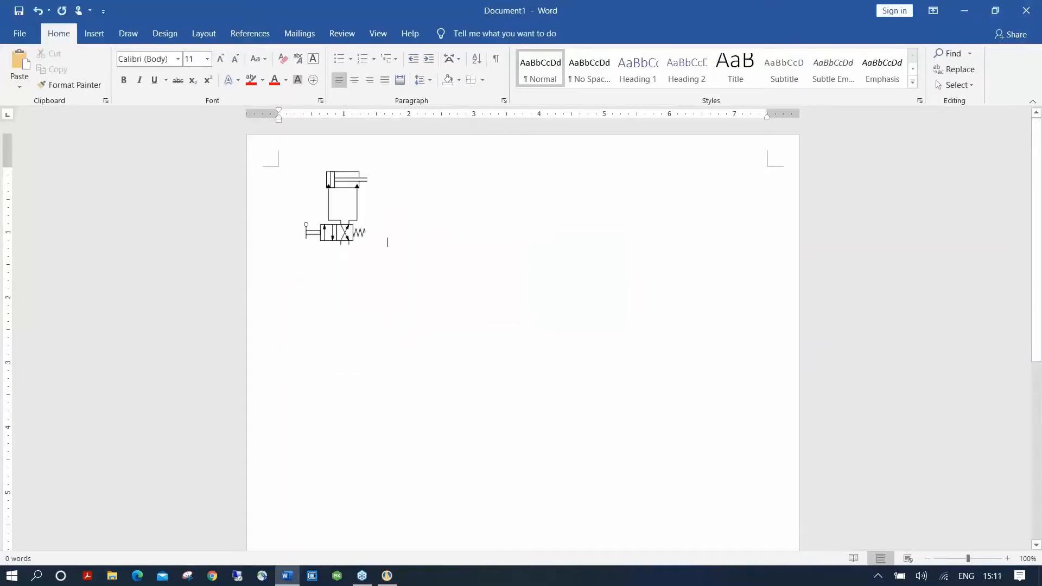
Step: Enlarge the pasted circuit picture to nearly the full text width and shrink it to a small size again
click(360, 228)
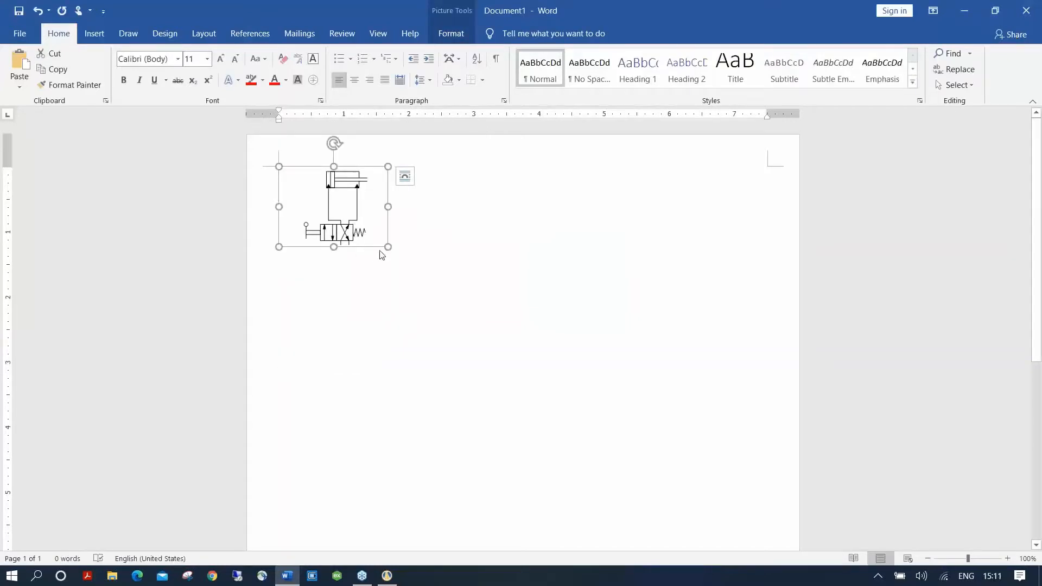
drag(386, 247, 717, 521)
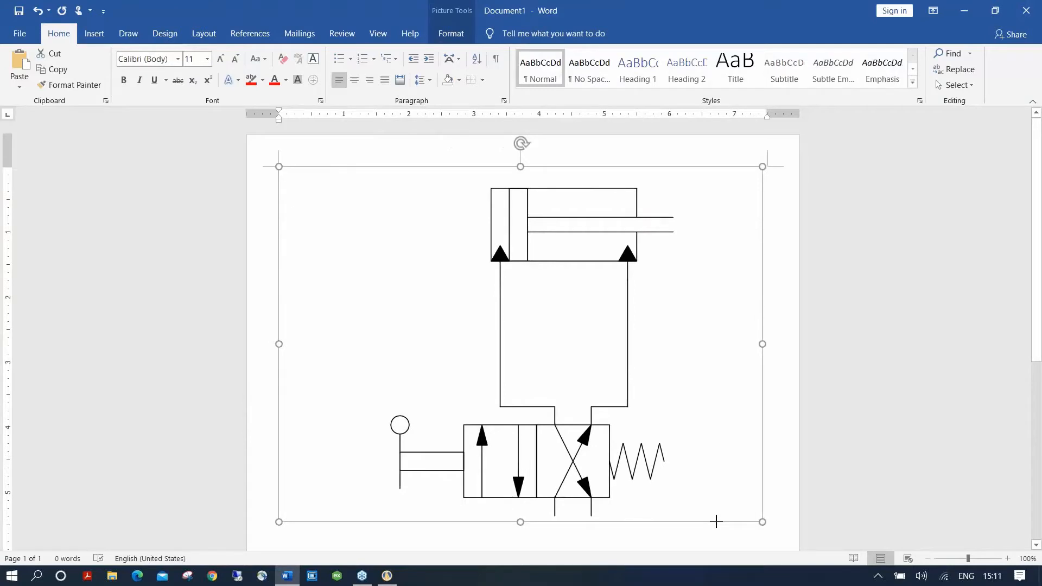
drag(716, 521, 373, 236)
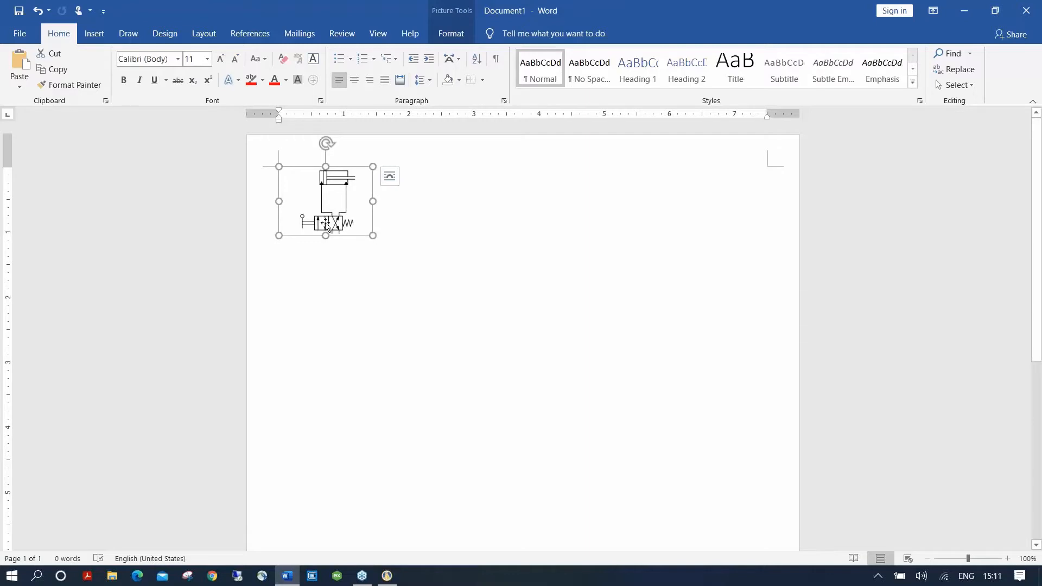
Step: Replace the pasted circuit picture with the text line "Fdgsdf gdsf gsgfsdg fsd g"
key(Delete)
text(Fdgsdf gdsf gsgfsdg fsd g)
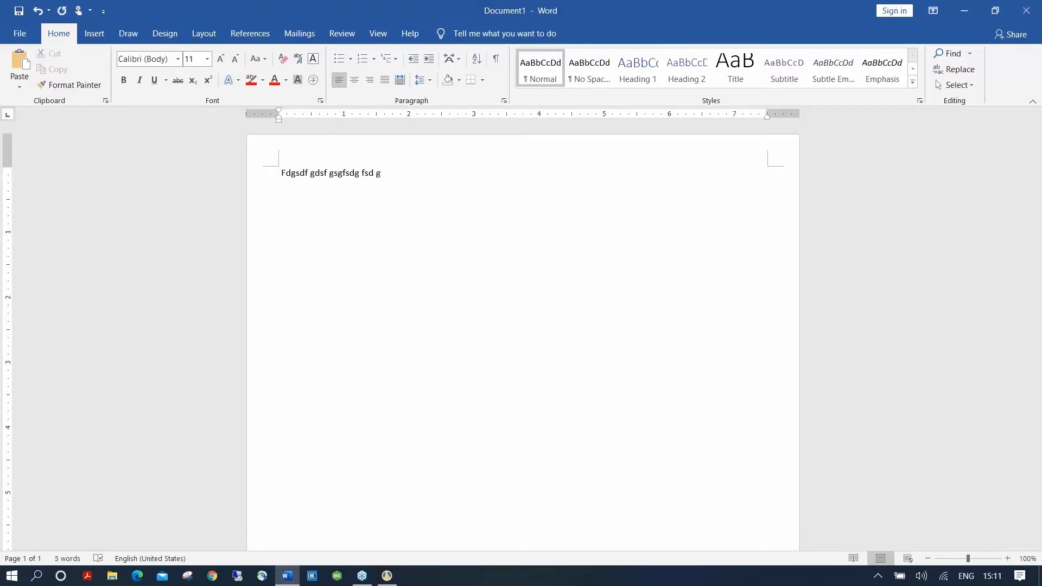
Step: Switch to Automation Studio and copy the cylinder, 4/2-way valve, relief valve, pump and both reservoirs without their pipes
key(alt+Tab)
click(680, 221)
click(522, 135)
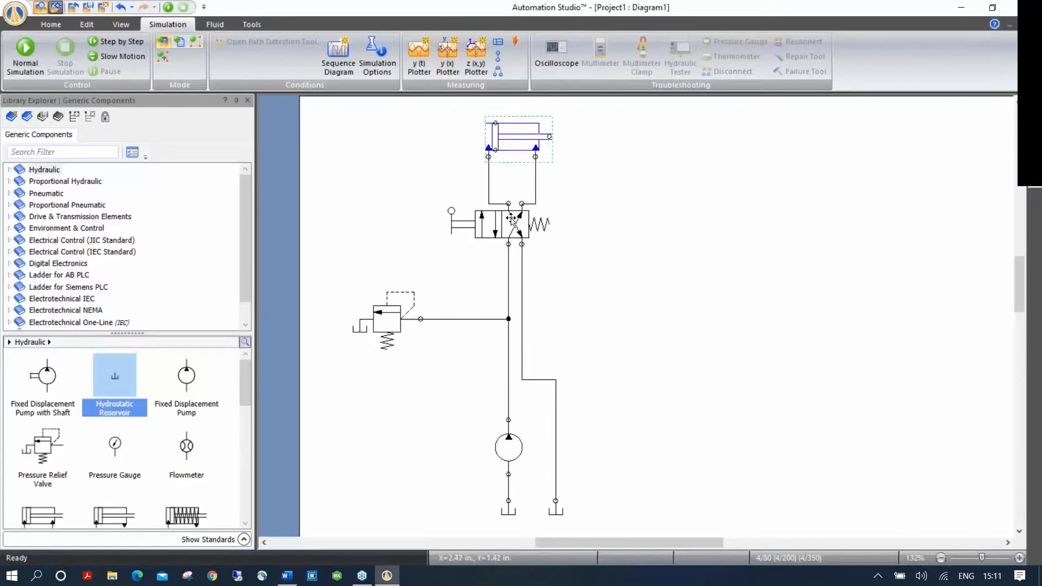
click(505, 224)
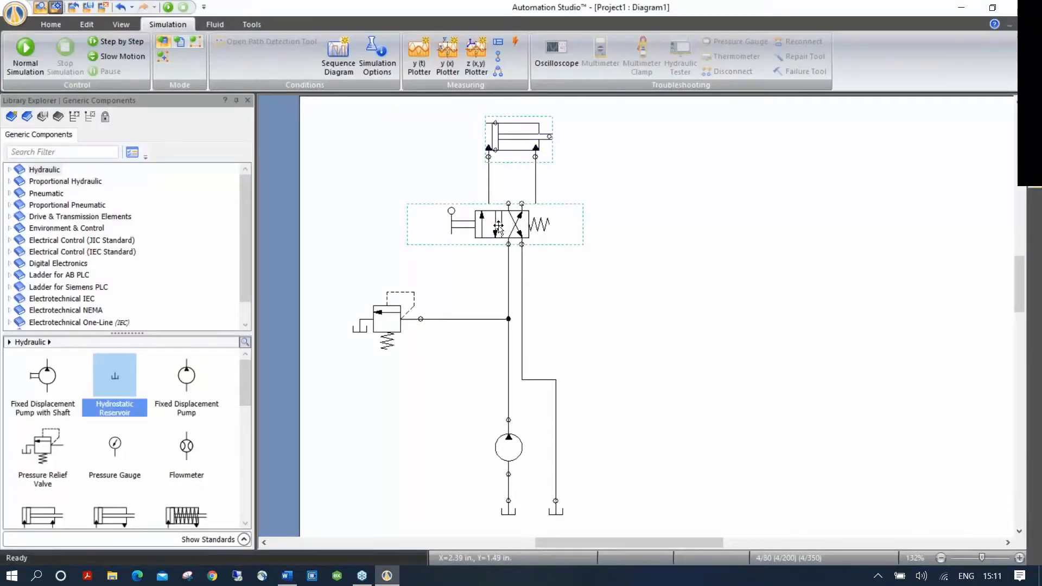
click(387, 315)
click(503, 445)
click(509, 510)
right_click(517, 452)
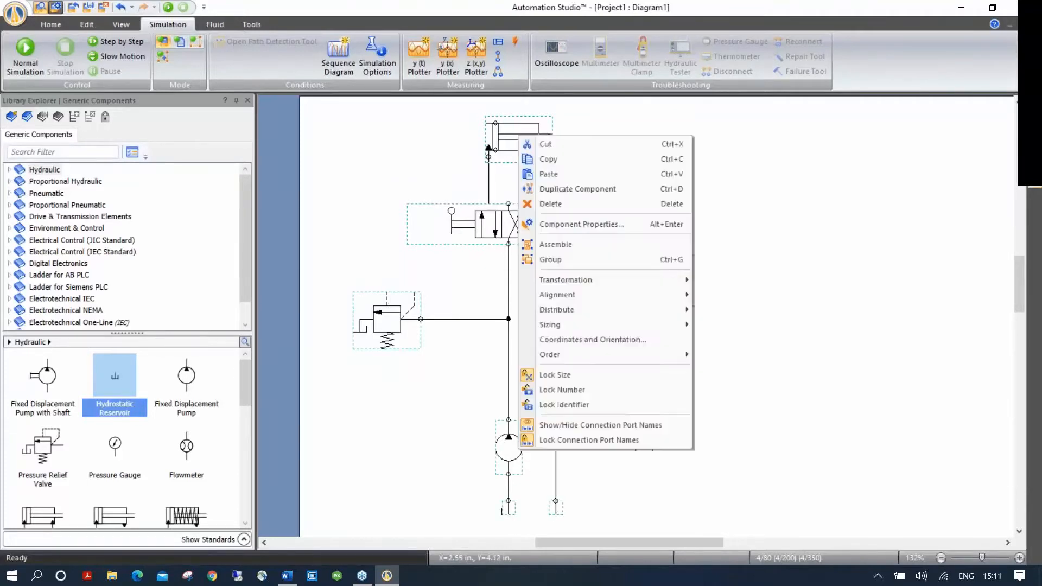
click(562, 160)
Step: Switch to Word and paste the copied component symbols below the text line
key(alt+Tab)
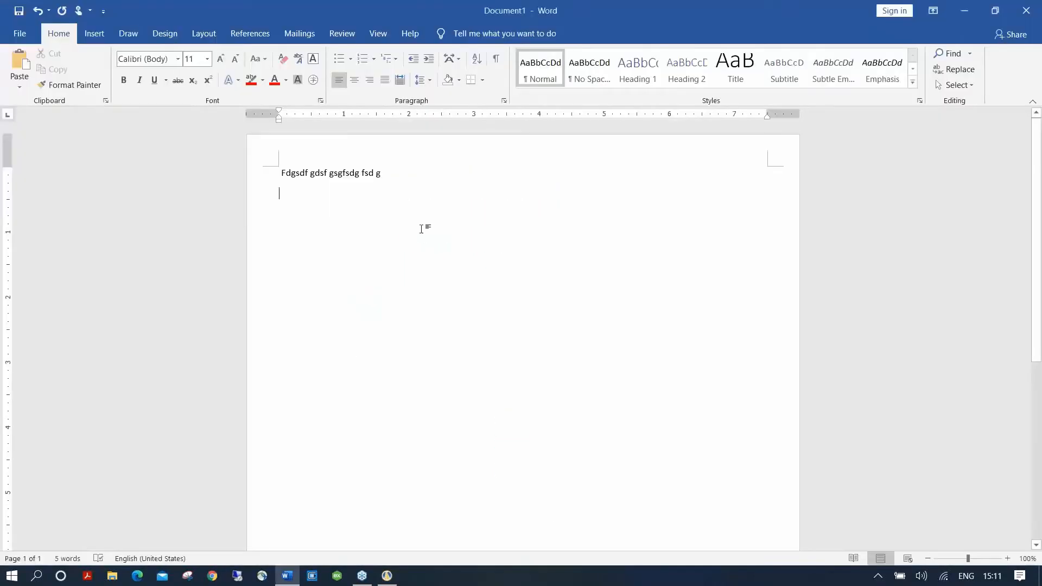
right_click(328, 210)
click(355, 270)
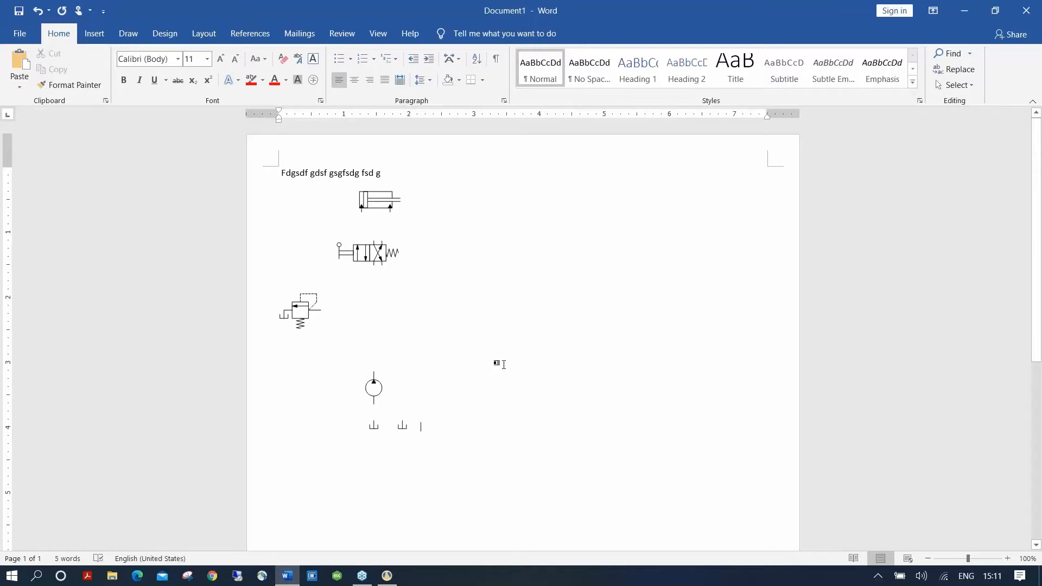
Step: Return to Automation Studio and move the 4/2-way valve straight down, farther from the cylinder, keeping its pipes connected
double_click(664, 15)
click(921, 11)
click(521, 319)
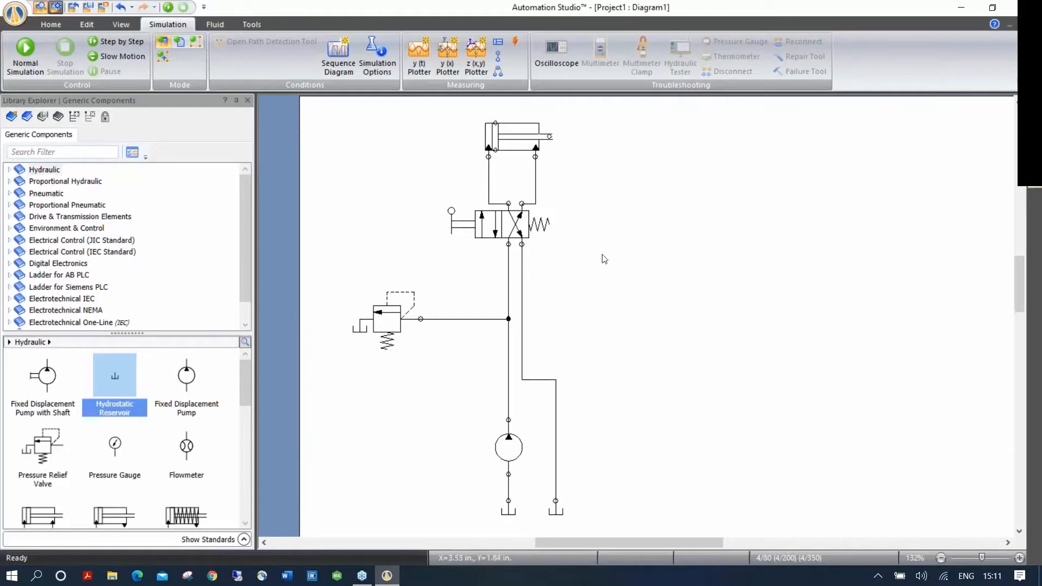
drag(622, 232, 566, 247)
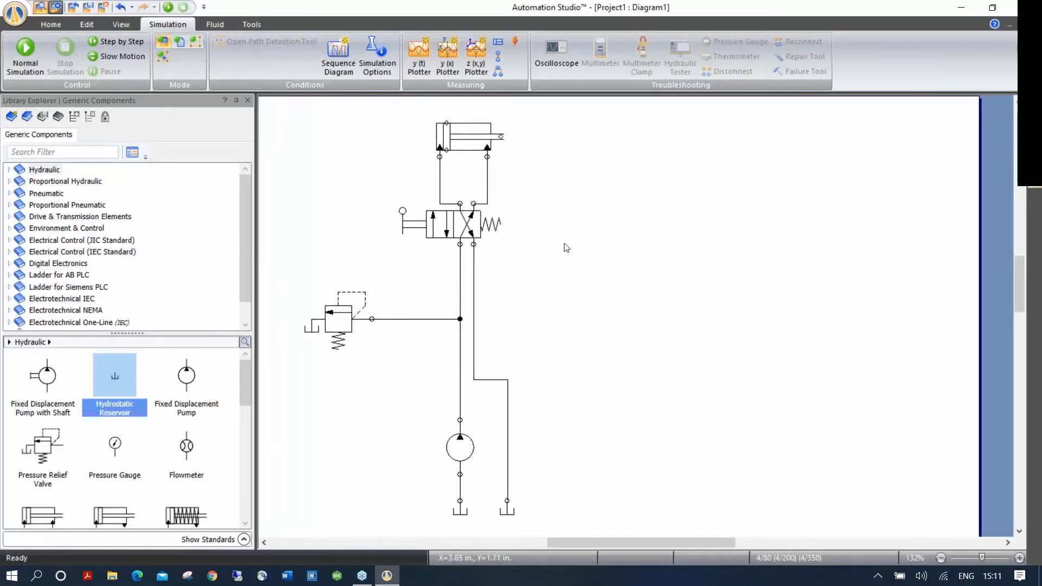
click(451, 227)
mouse_move(452, 227)
mouse_down()
mouse_move(460, 252)
mouse_move(461, 206)
mouse_move(460, 245)
mouse_up()
mouse_move(452, 446)
mouse_down()
mouse_move(397, 446)
mouse_move(455, 445)
mouse_up()
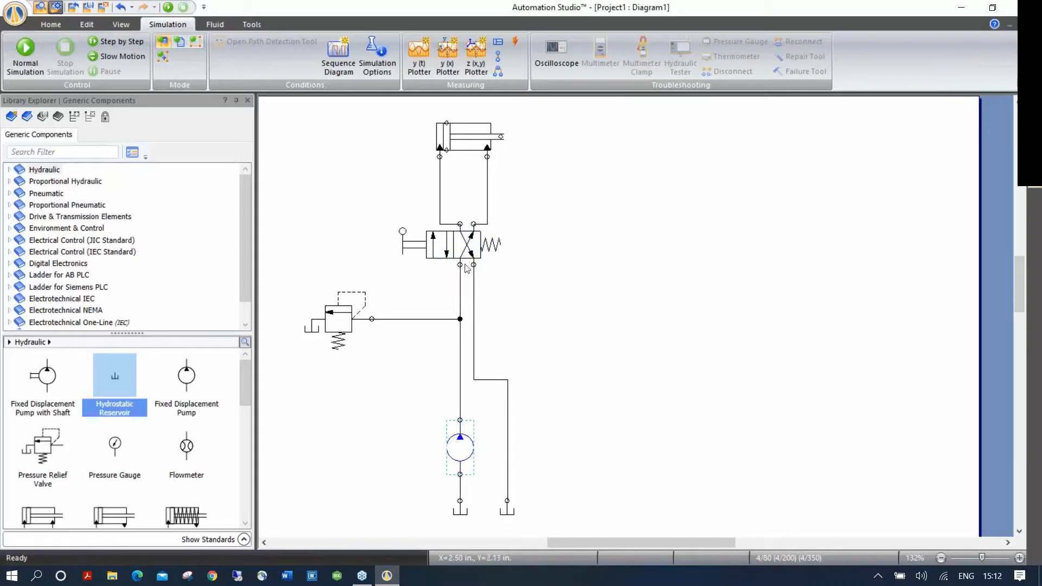
drag(459, 246, 458, 266)
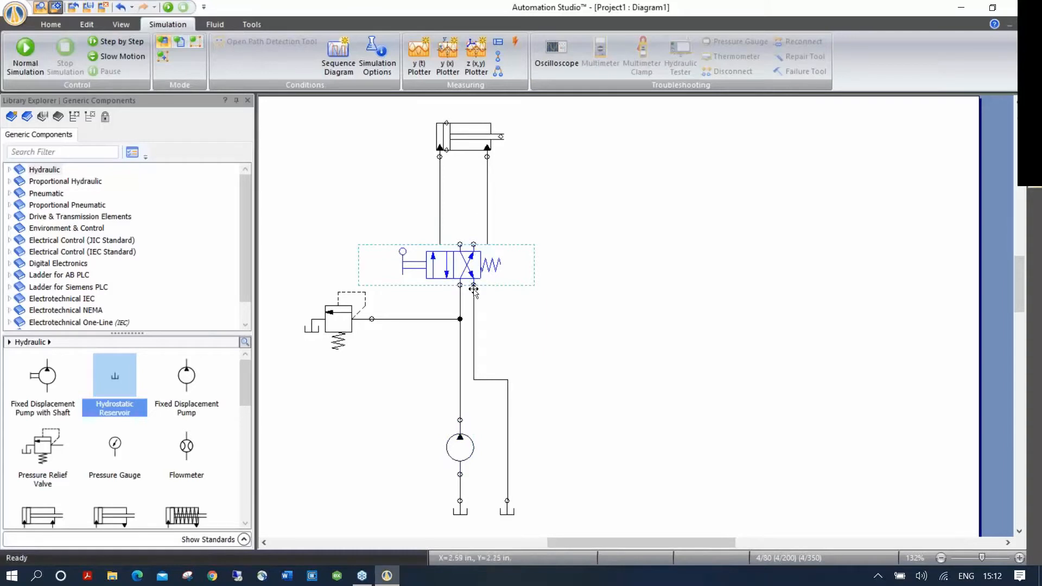
click(508, 241)
Step: Paste a copy of the double-acting cylinder beside the original and connect its two ports to the original cylinder's corresponding lines
click(473, 132)
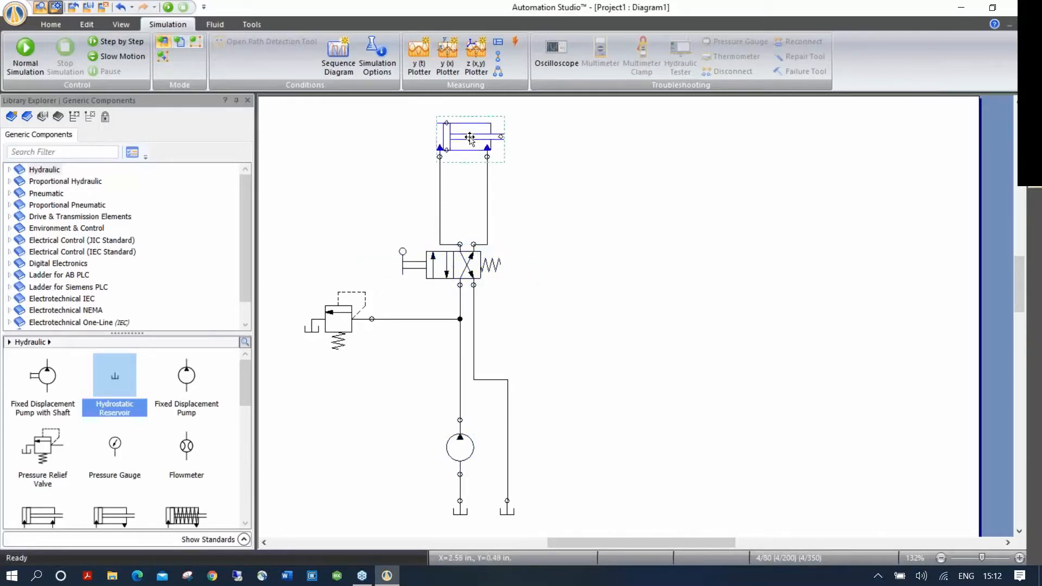
right_click(470, 138)
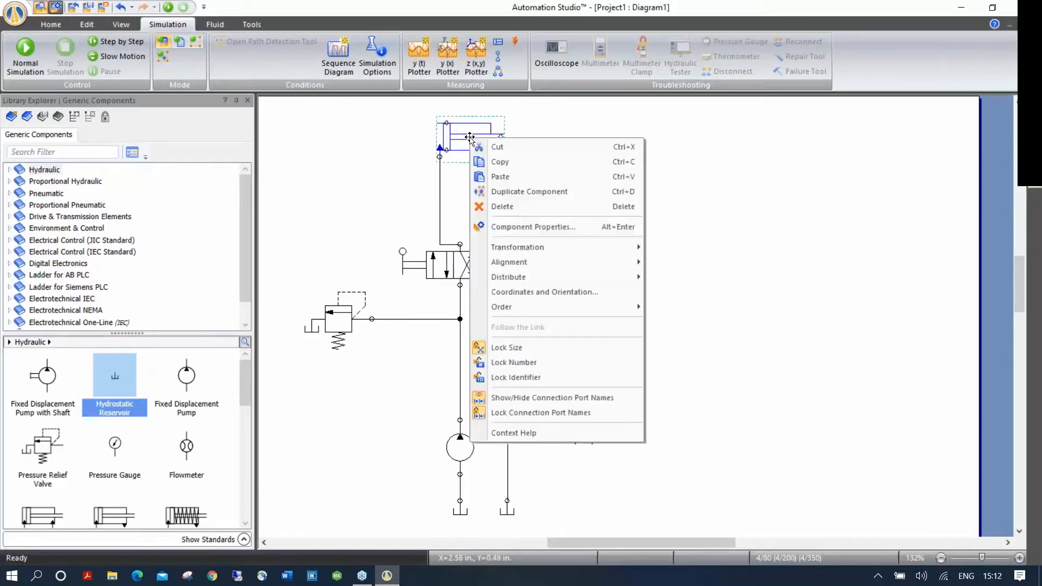
click(510, 158)
click(581, 178)
right_click(581, 178)
click(602, 182)
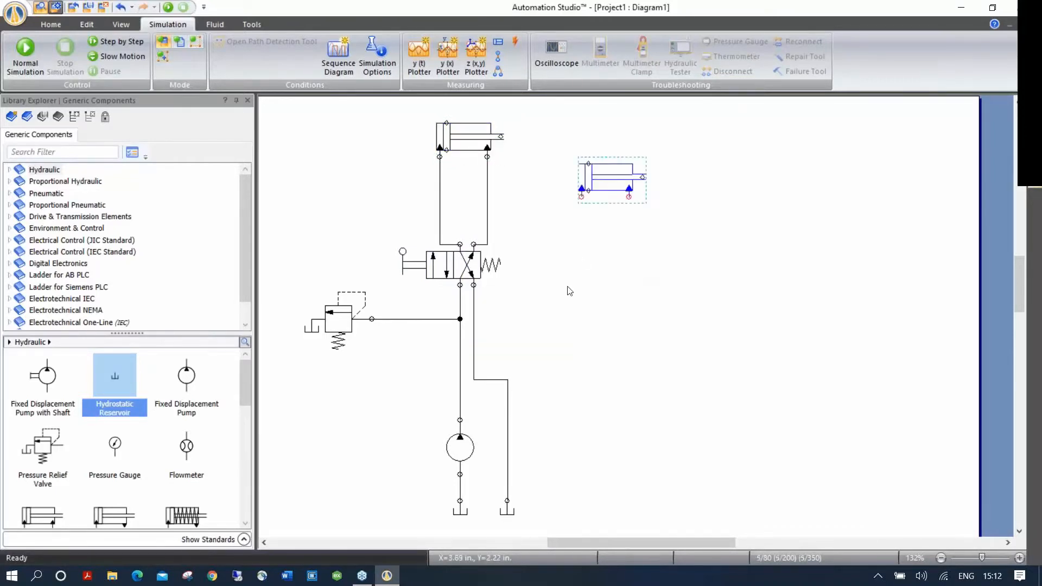
click(570, 291)
drag(580, 194, 436, 201)
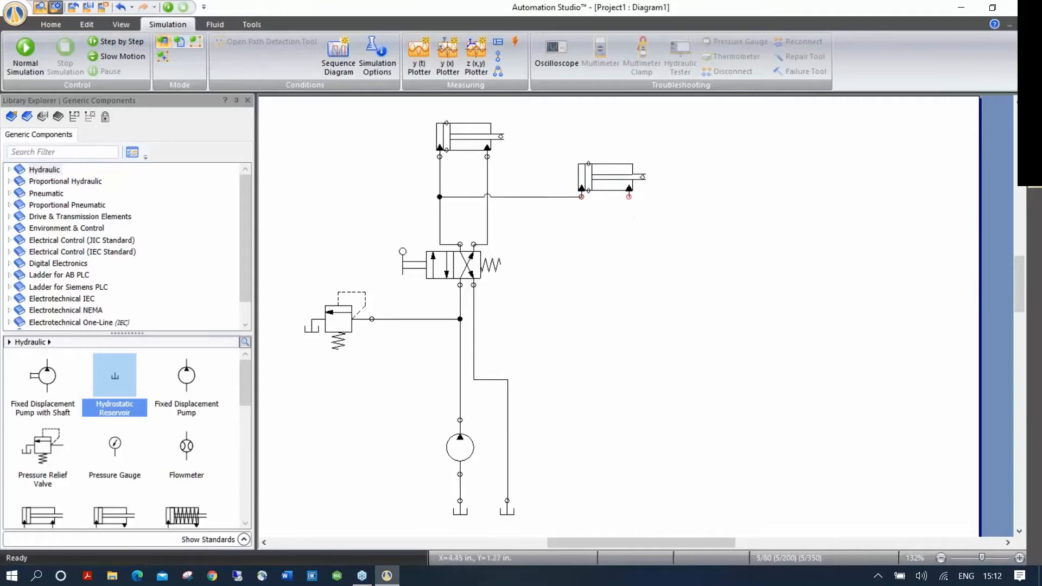
mouse_move(629, 196)
mouse_down()
mouse_move(530, 228)
mouse_move(489, 218)
mouse_up()
Step: Run the normal simulation, operate the 4/2-way valve's lever repeatedly to extend and retract both cylinders, and stop the simulation
click(28, 53)
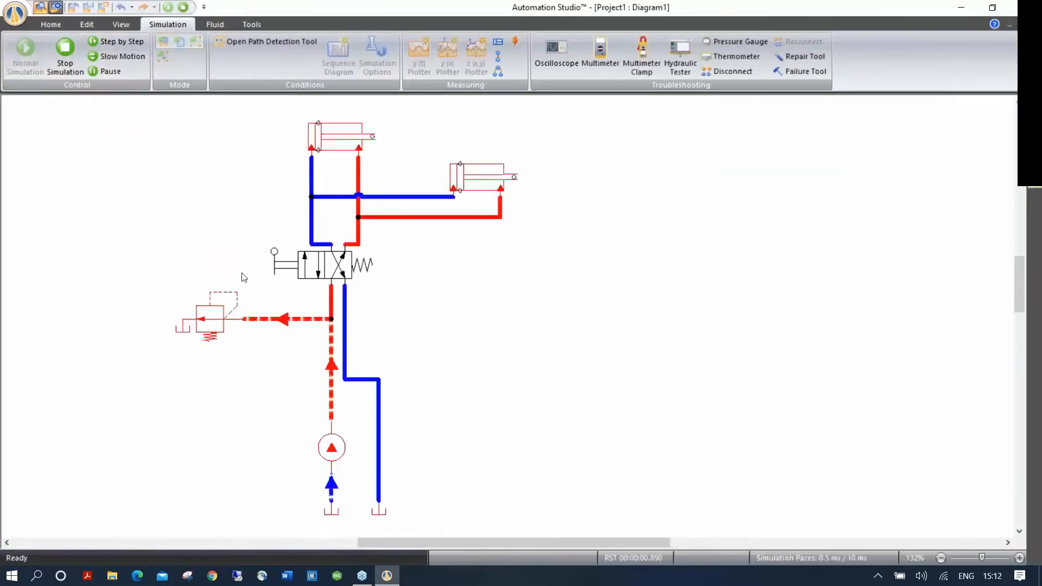
click(289, 265)
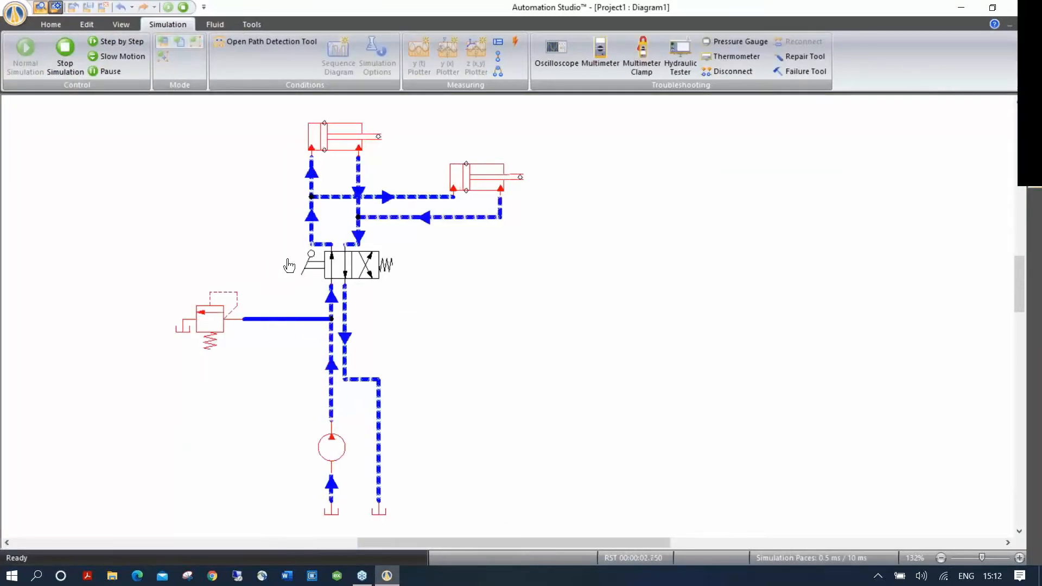
click(305, 267)
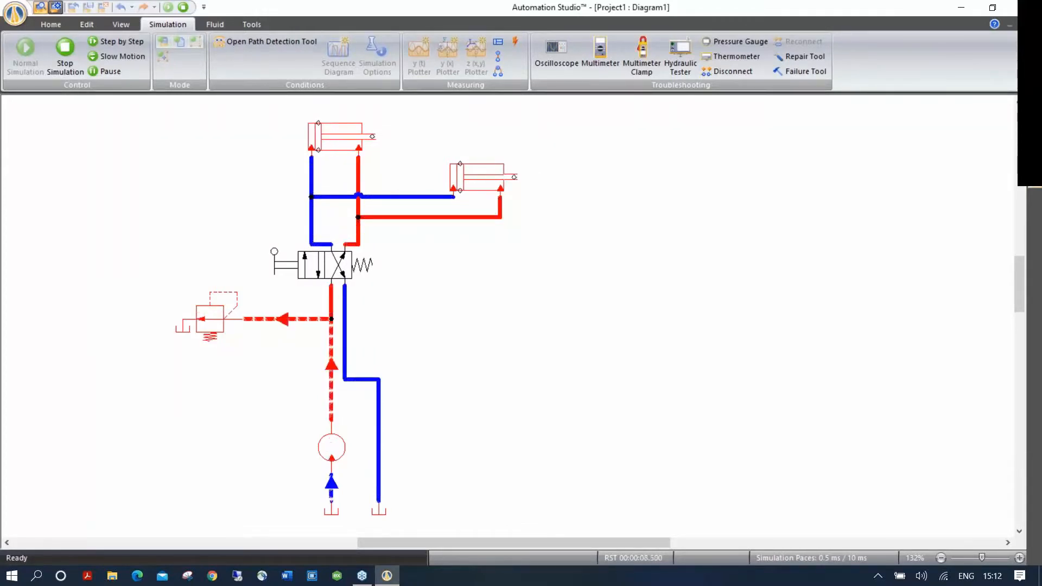
click(282, 266)
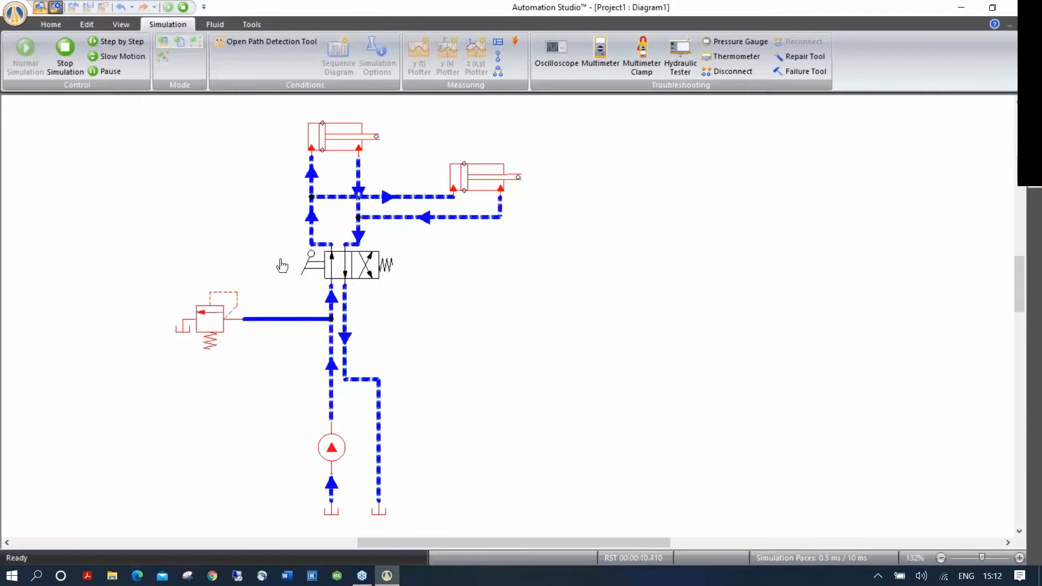
click(281, 267)
click(281, 268)
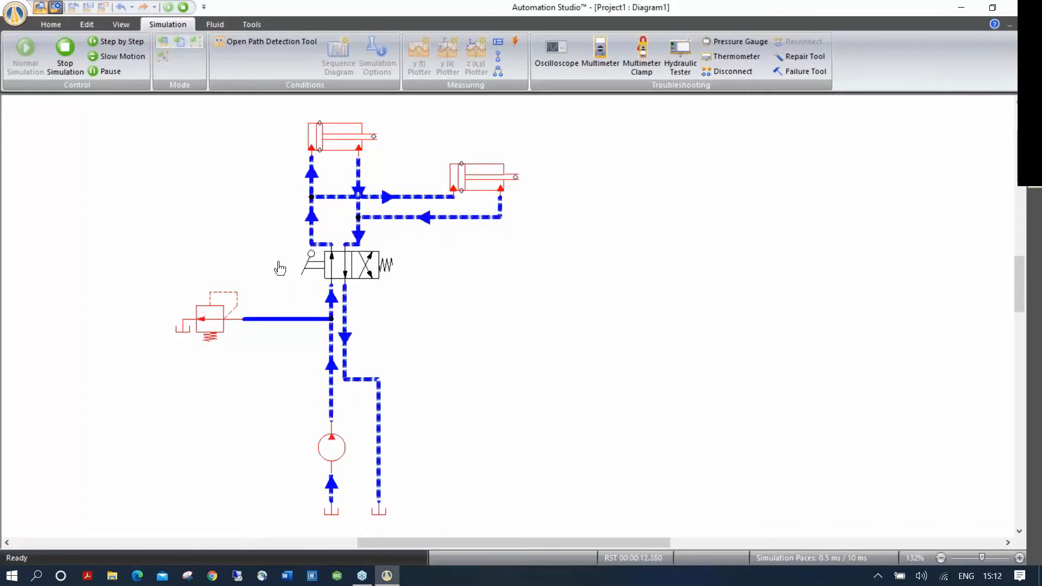
click(280, 268)
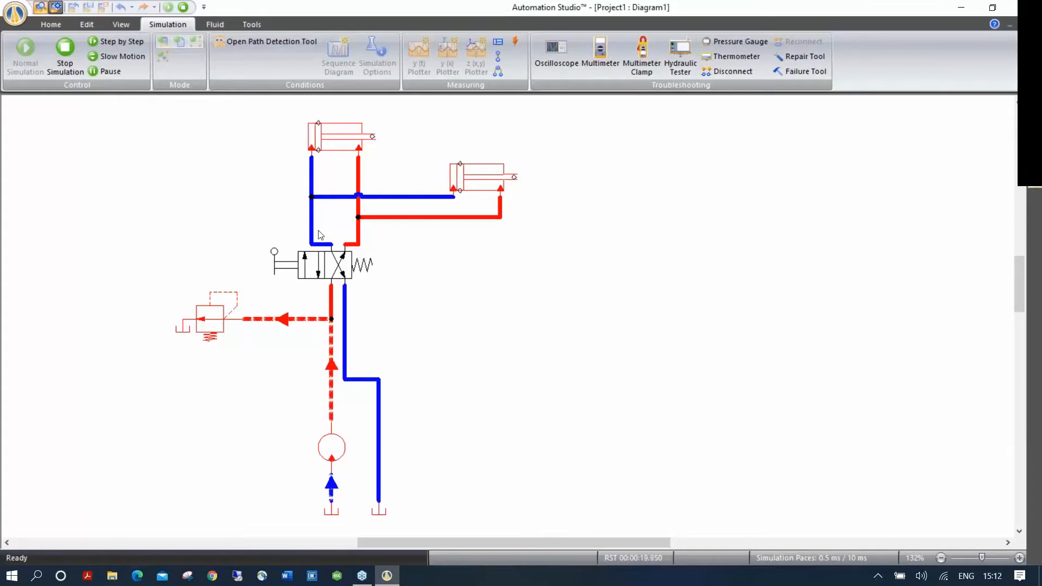
click(315, 270)
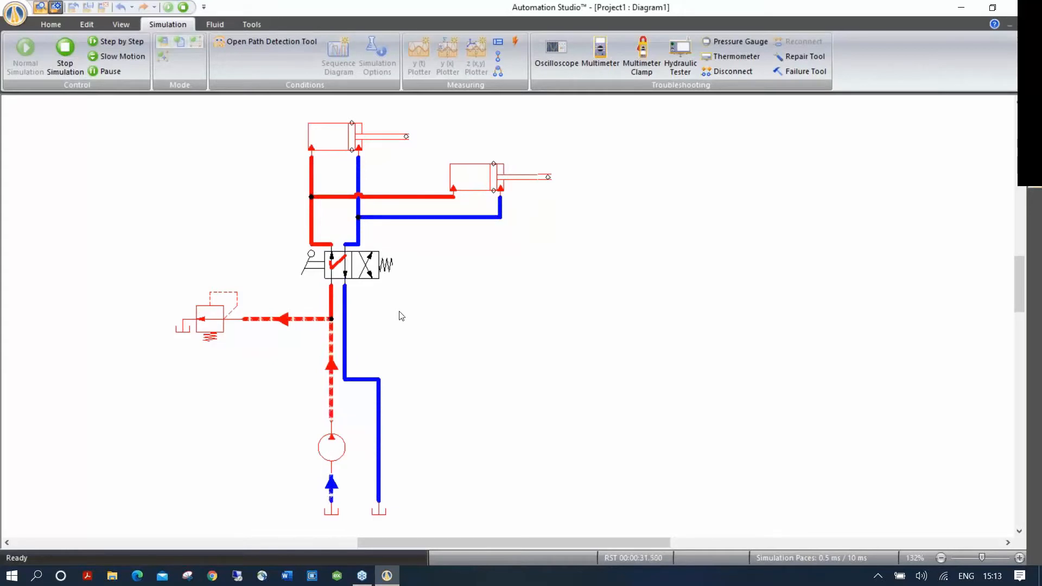
click(368, 270)
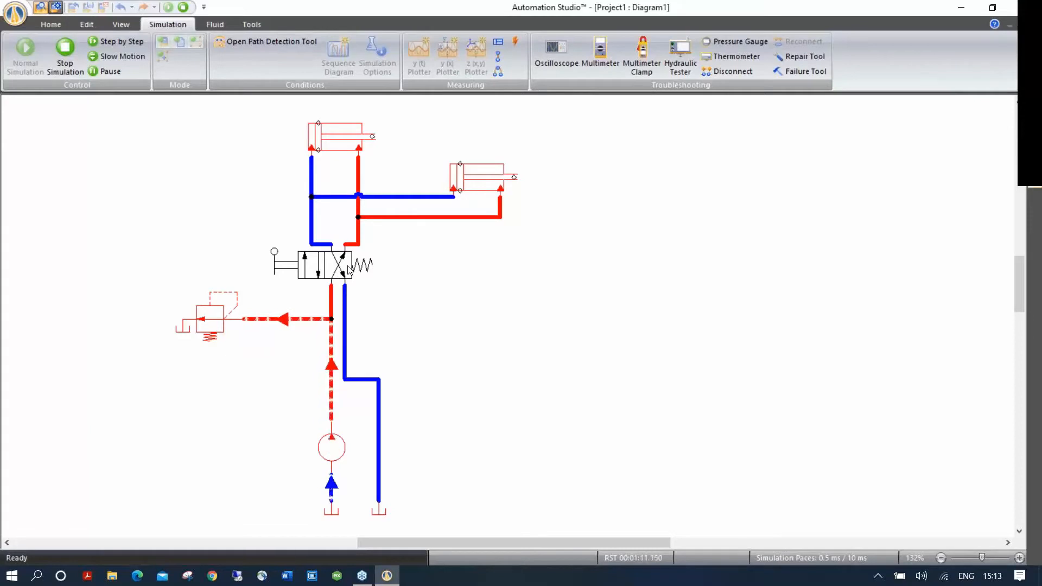
click(1032, 15)
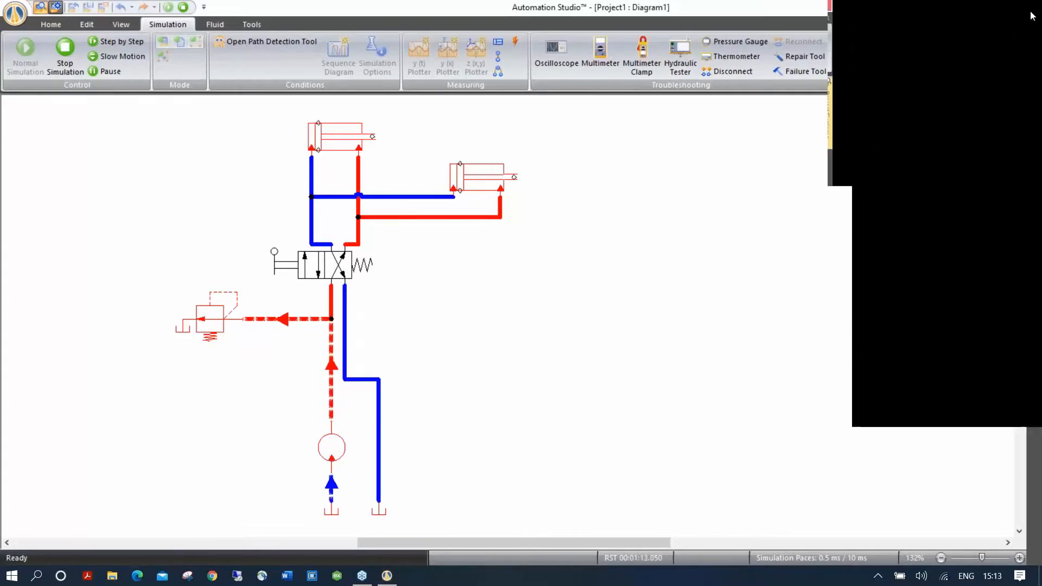
click(842, 16)
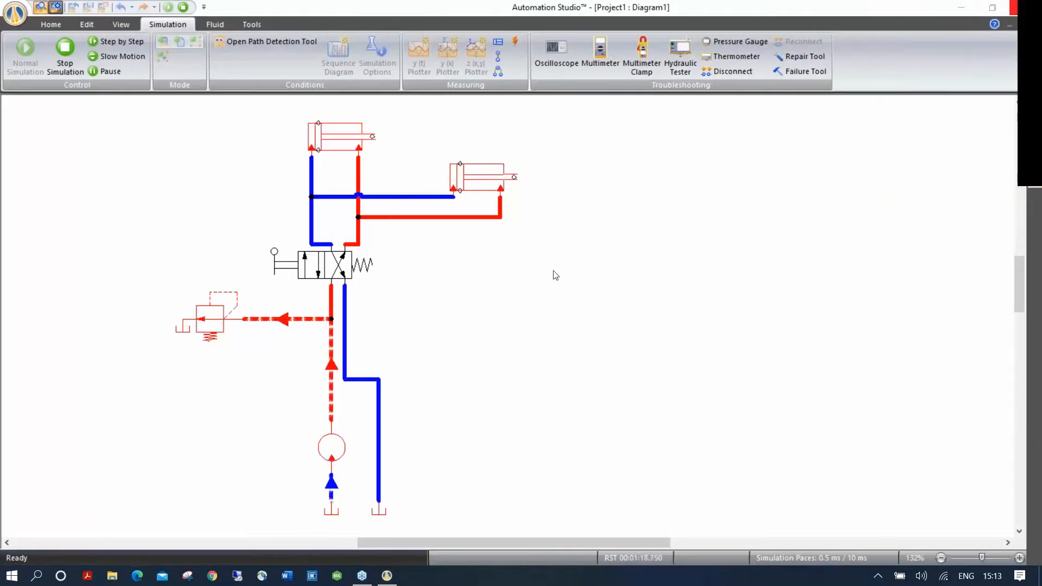
click(65, 52)
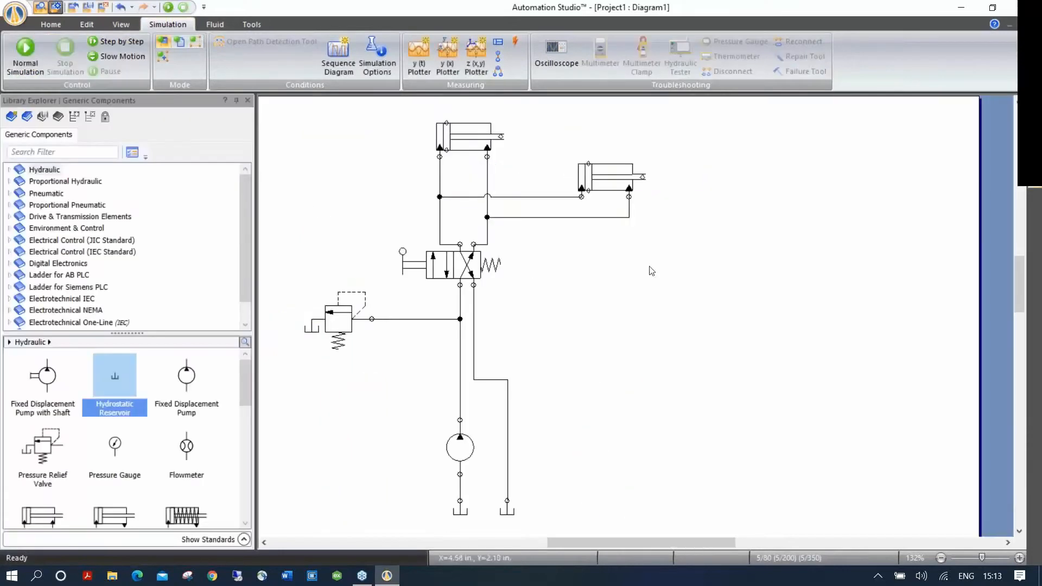
Step: Open the component properties of the copied double-acting cylinder and review its favourite parameters only
click(612, 174)
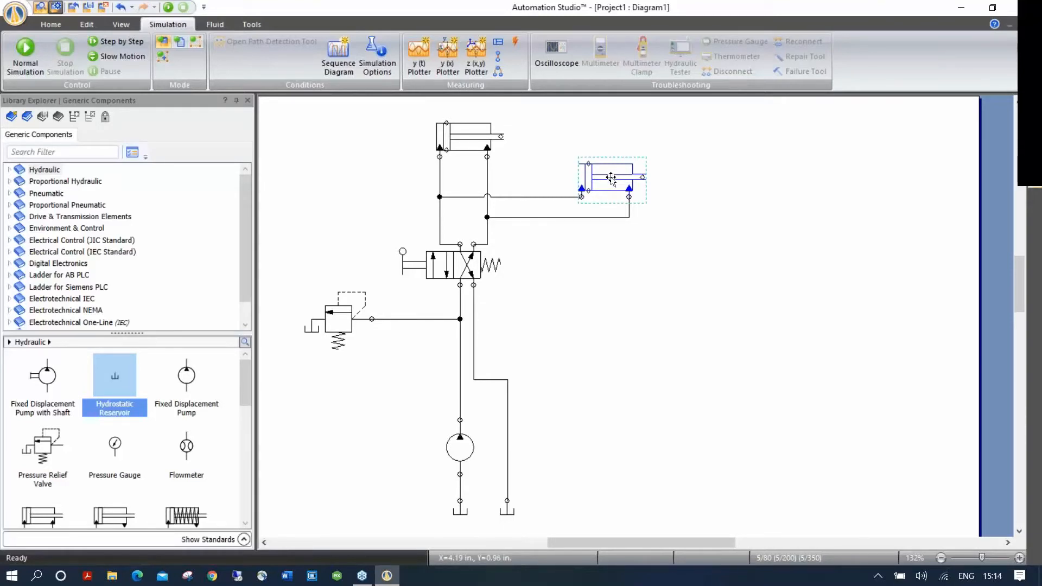
right_click(611, 178)
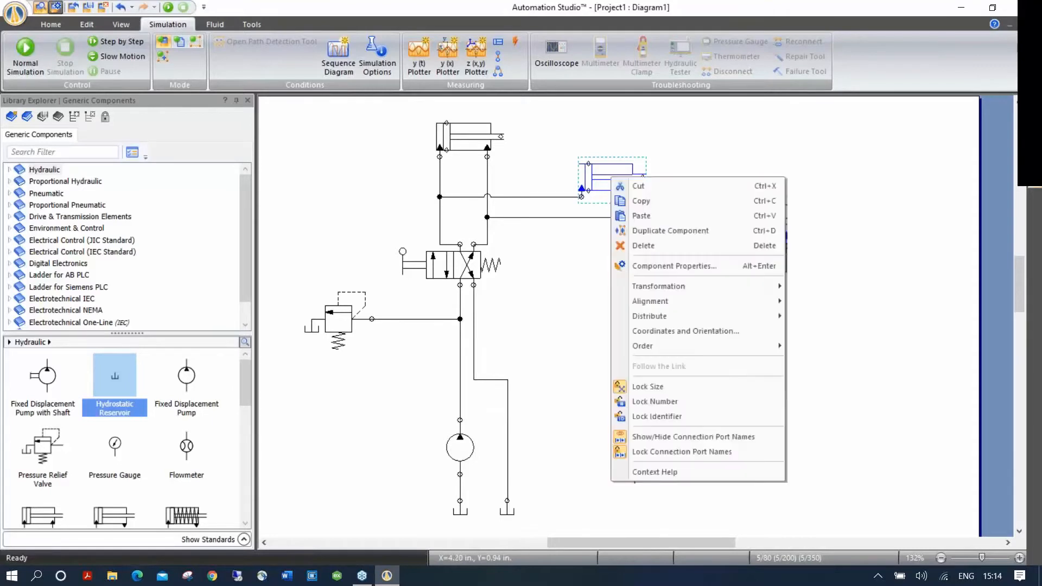
click(672, 266)
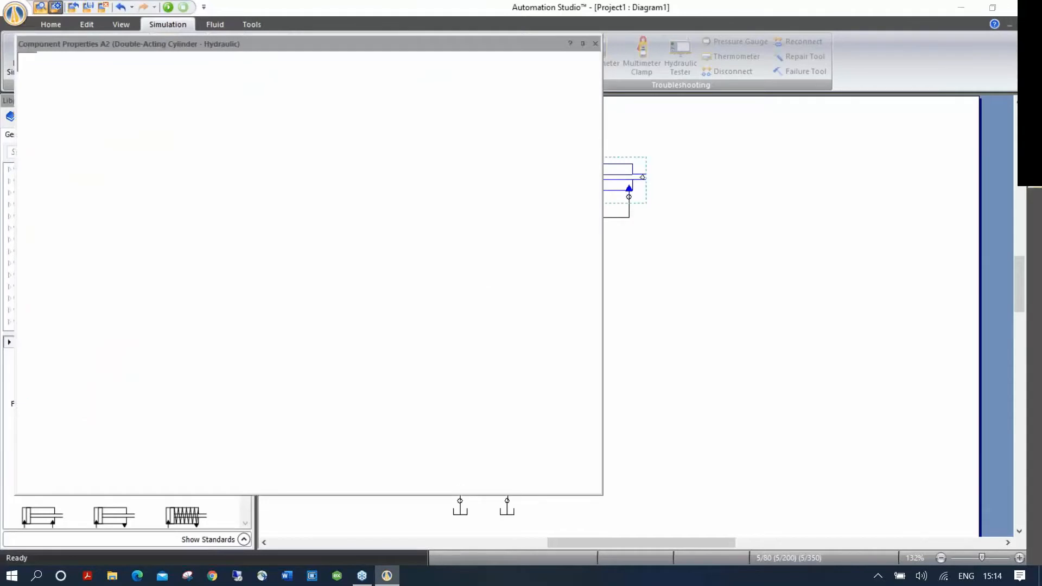
click(173, 64)
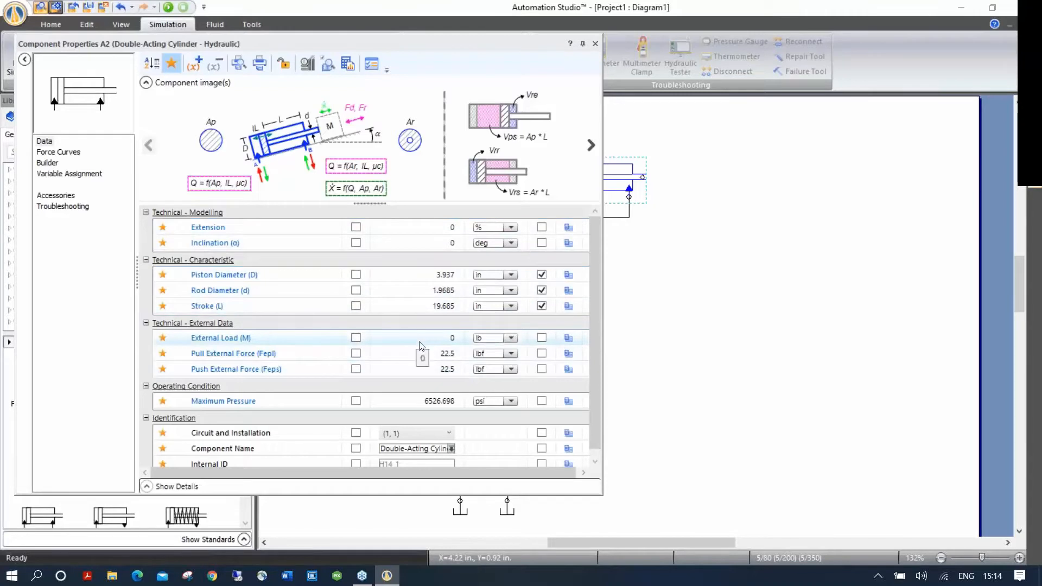
drag(416, 48, 511, 41)
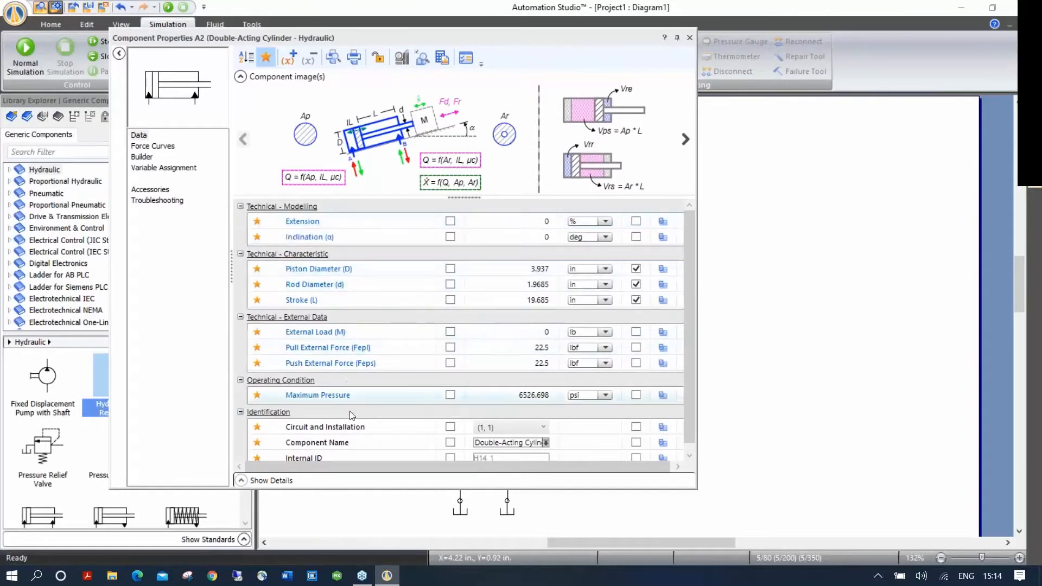
drag(689, 296, 687, 267)
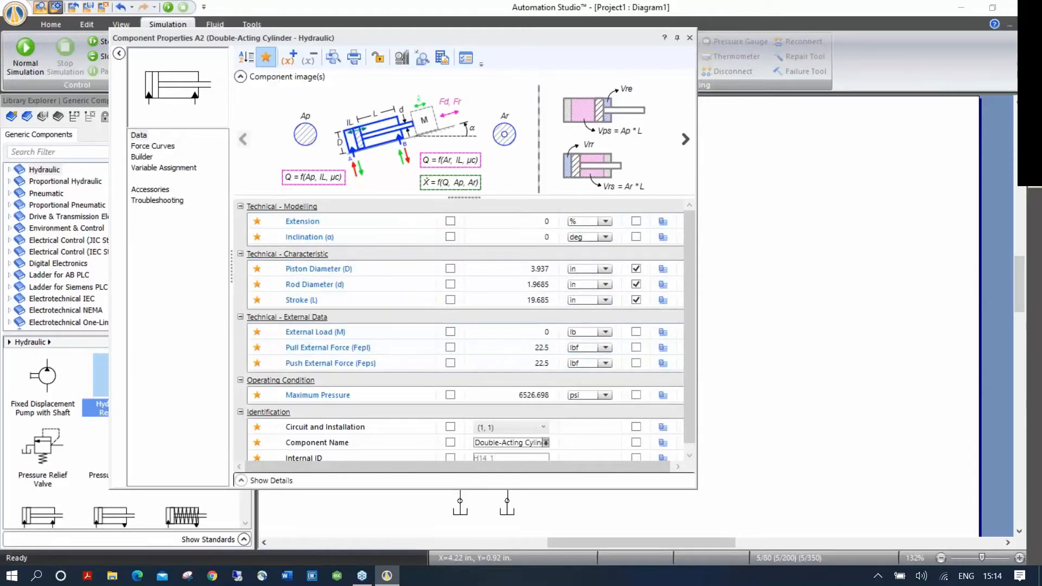
Step: Display the copied cylinder's full parameter list, read through its modelling and characteristic values, and restrict the list to favourites again
click(266, 56)
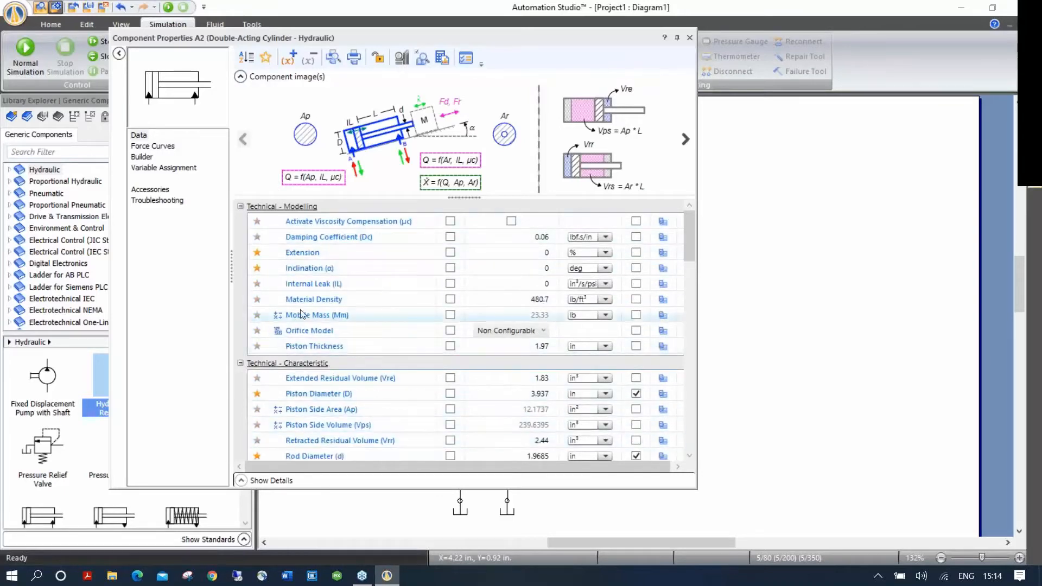
mouse_move(330, 284)
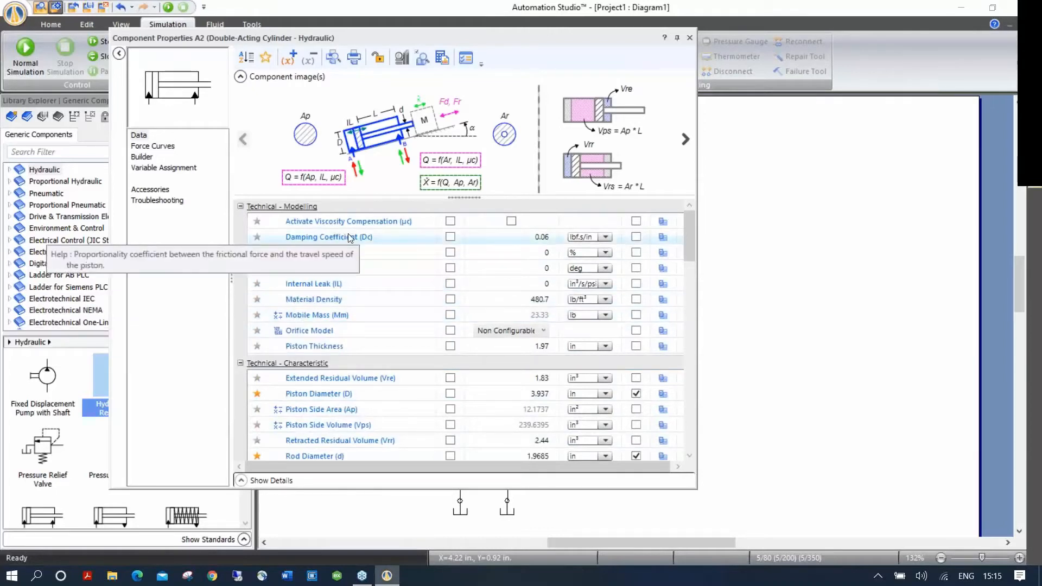
scroll(359, 401, down, 1)
scroll(358, 400, down, 1)
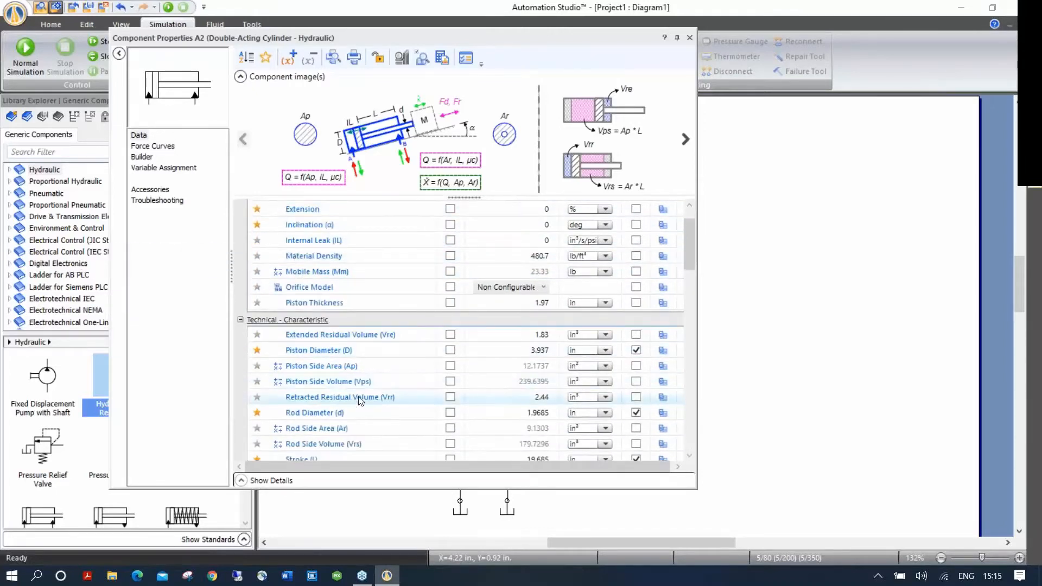
scroll(359, 401, down, 3)
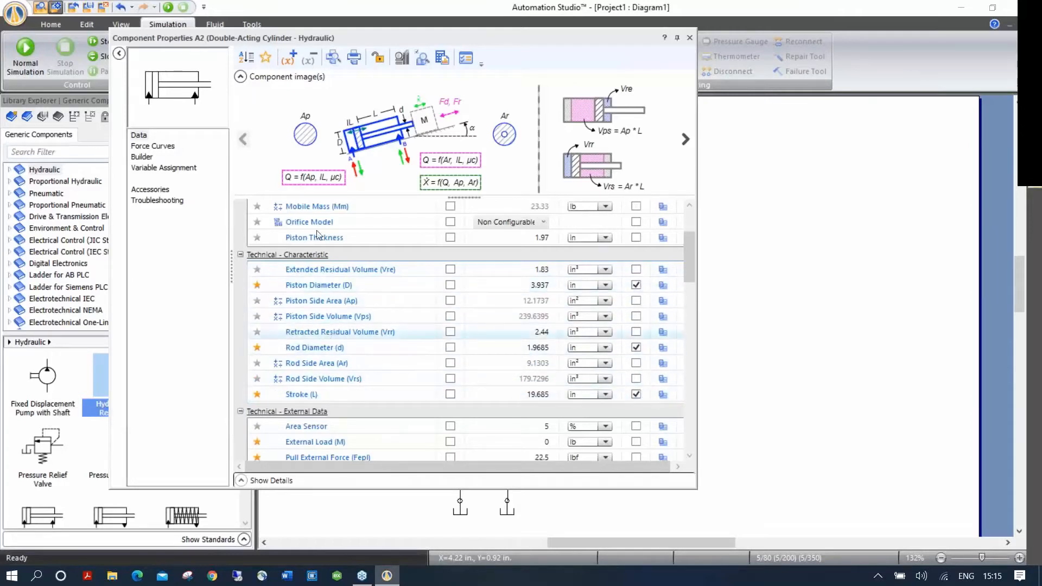
click(267, 62)
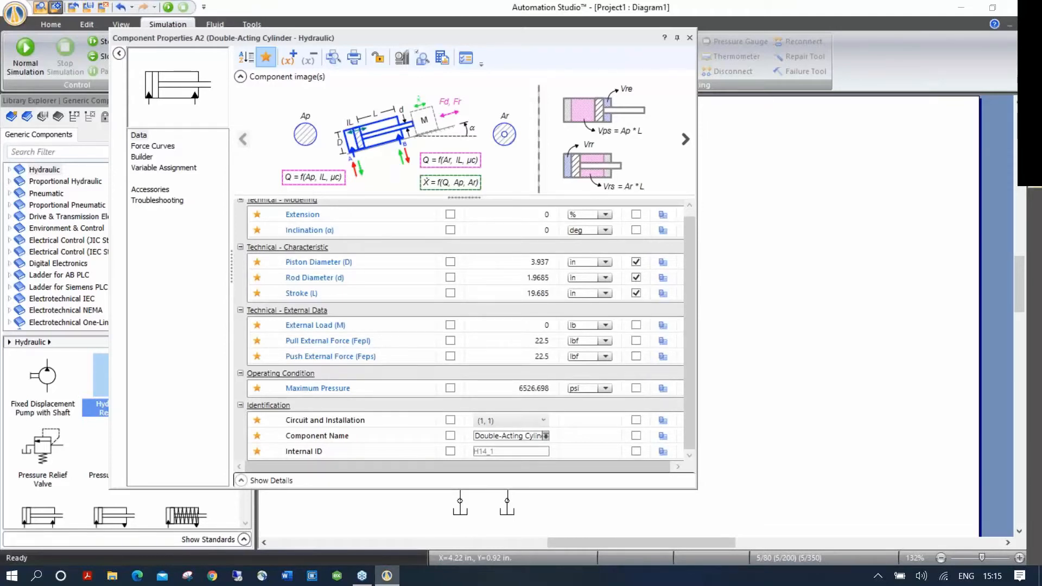
Step: Display the copied cylinder's full parameter list and set its Inclination to 40 deg
click(266, 57)
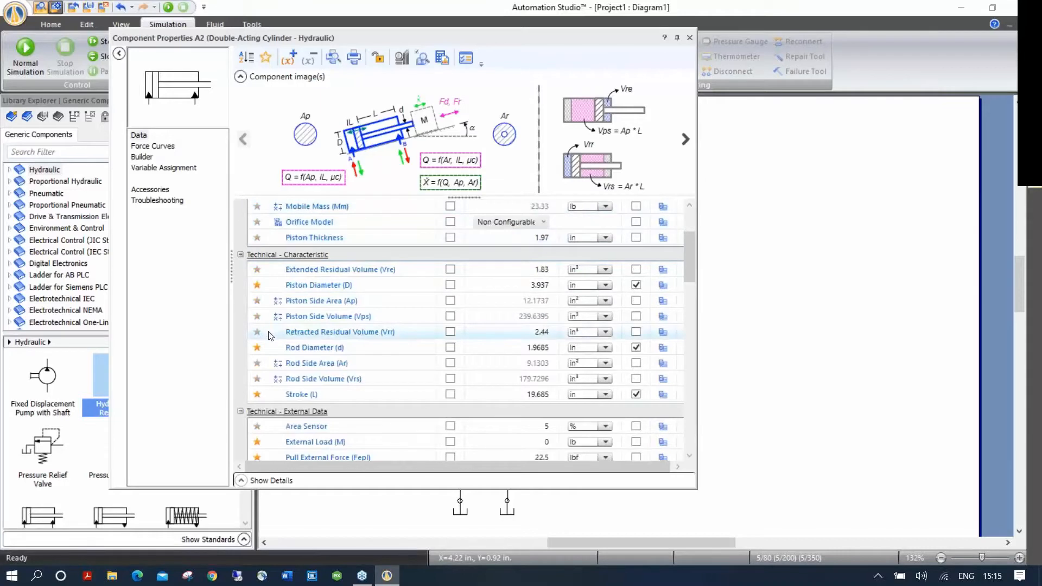
scroll(415, 391, up, 3)
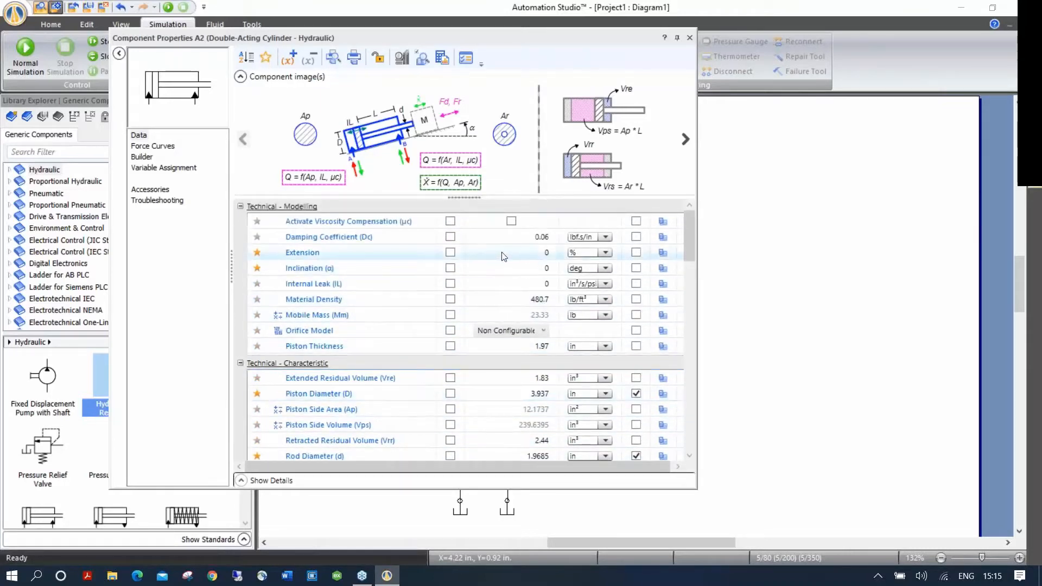
click(514, 270)
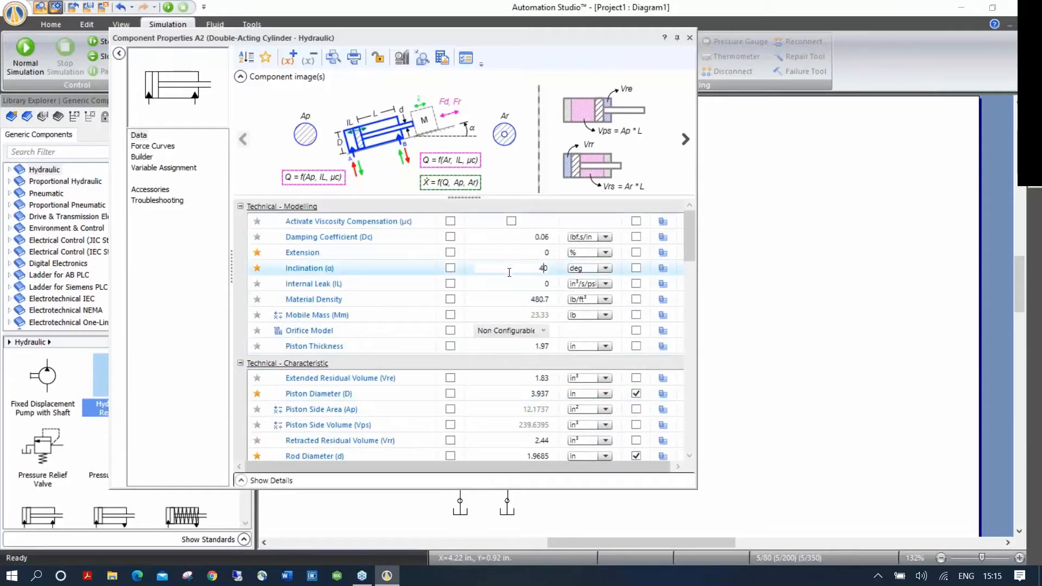
text(4)
Step: Set the copied cylinder's External Load to 5000 lb, show that value on the diagram and close the component properties
scroll(499, 311, down, 2)
scroll(500, 311, down, 3)
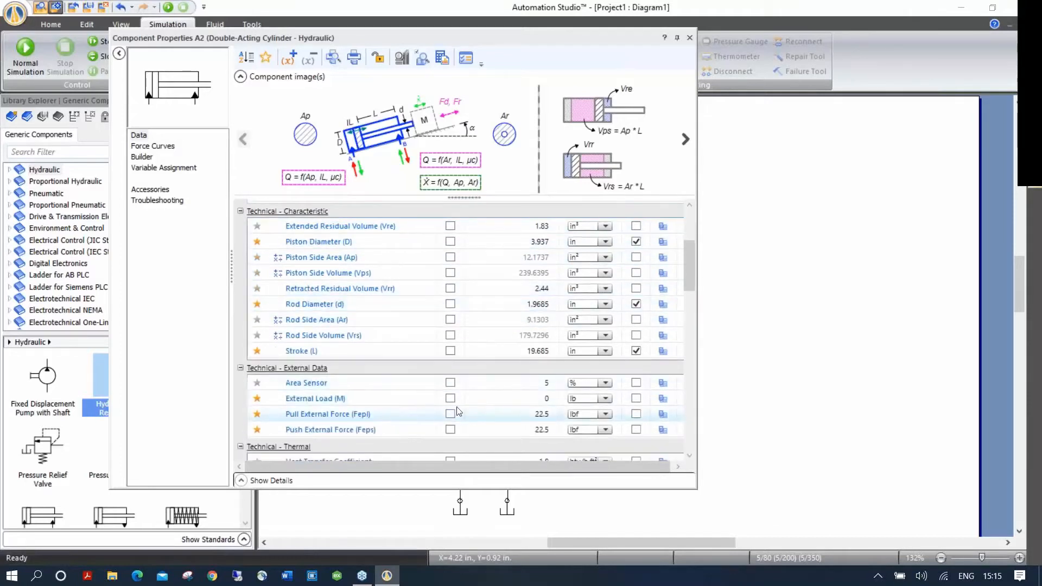
click(519, 398)
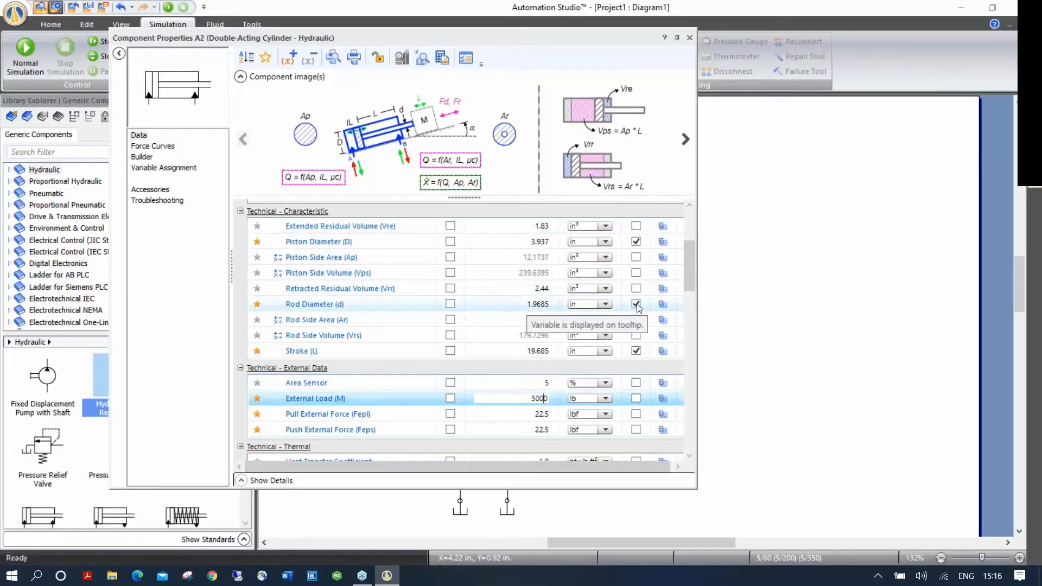
click(450, 399)
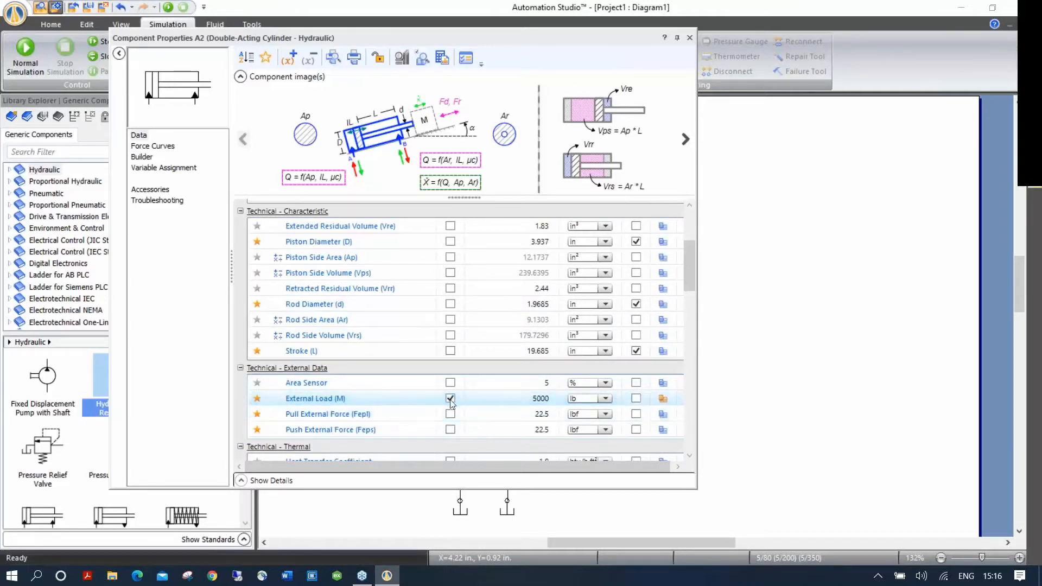
click(689, 38)
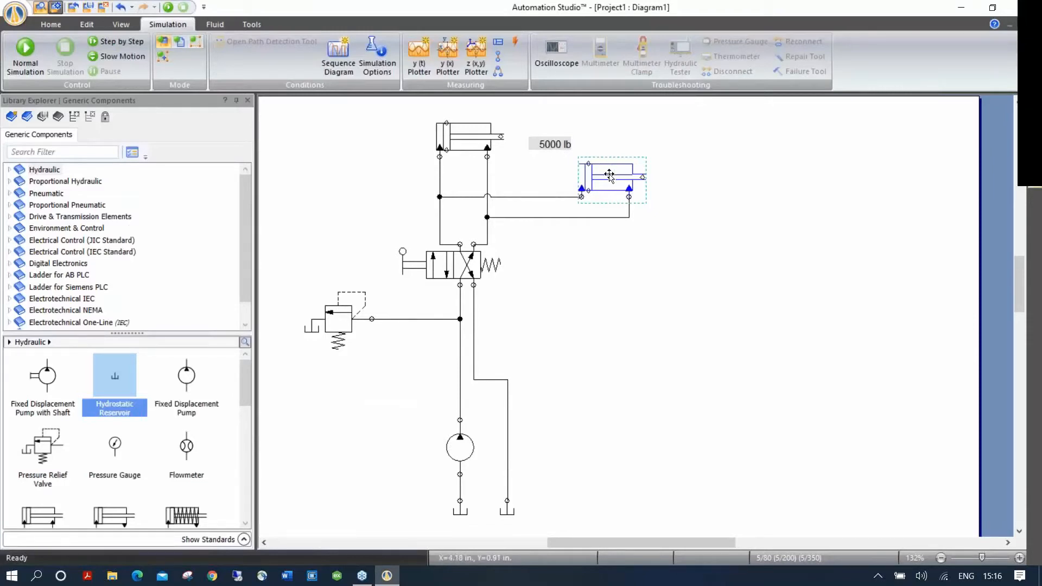
Step: Move the 5000 lb label to just above the copied cylinder and format its text bold and light blue
drag(548, 145, 607, 149)
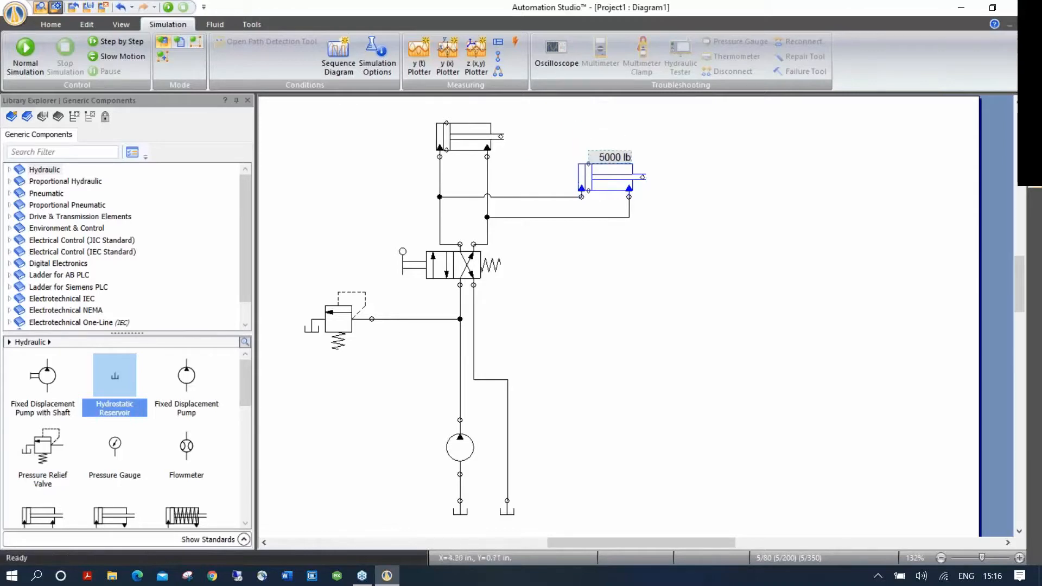
click(93, 25)
click(268, 69)
click(391, 46)
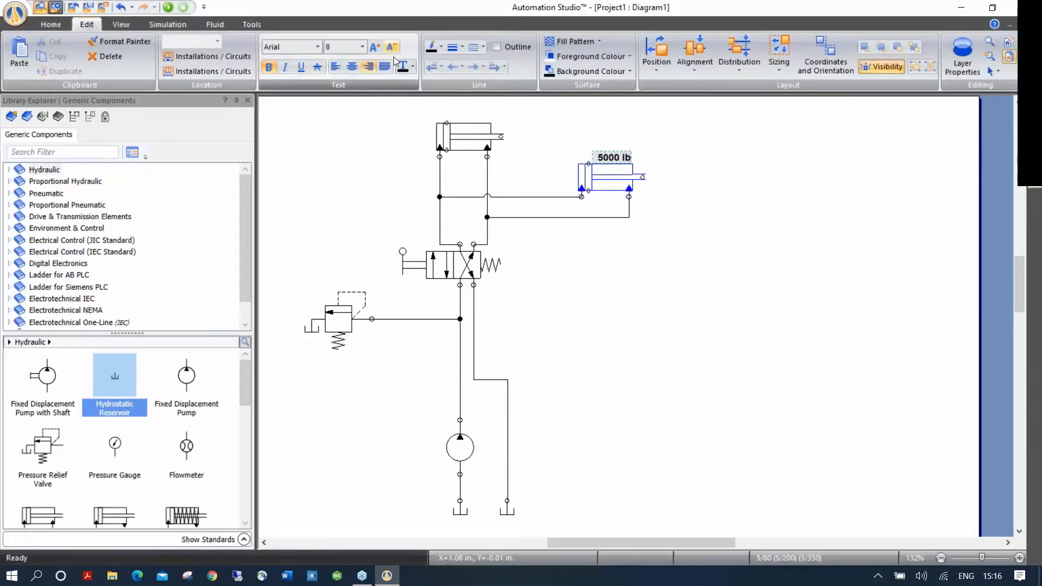
click(413, 68)
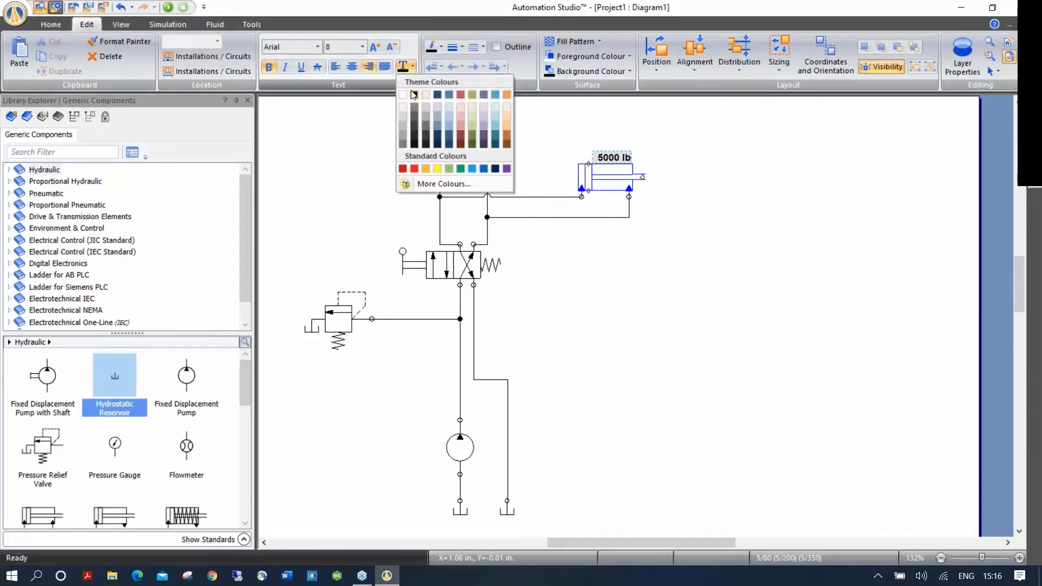
click(466, 172)
click(629, 303)
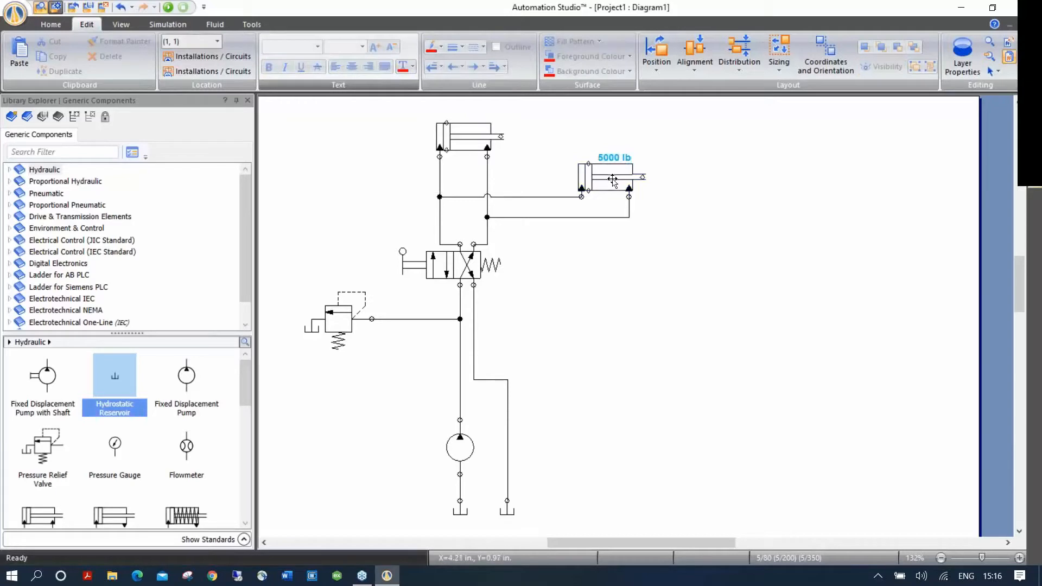
Step: Reposition the copied cylinder slightly higher and nearer the original cylinder, with its 5000 lb label placed above it
drag(634, 177, 745, 152)
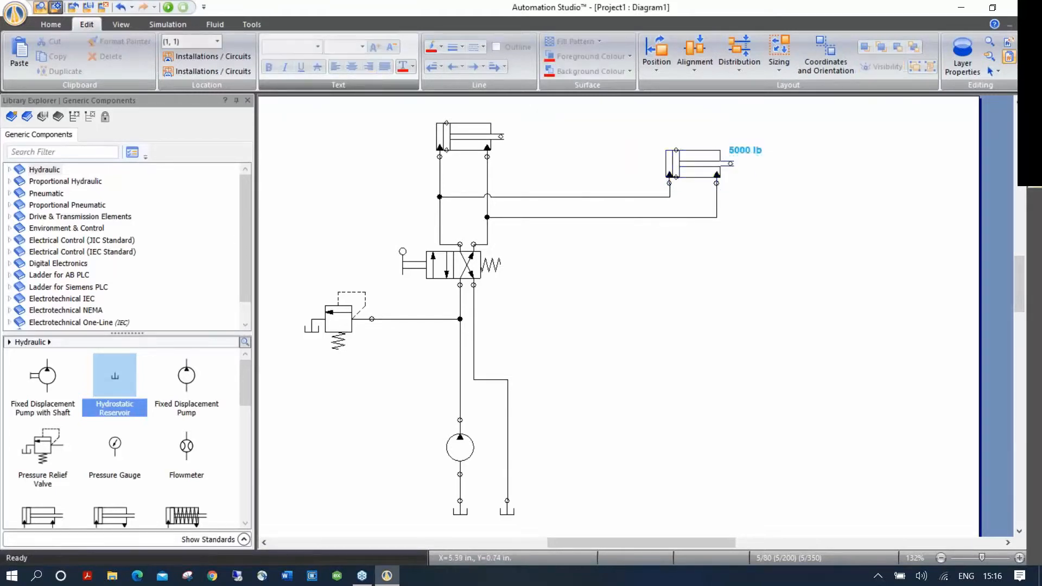
drag(677, 158, 606, 162)
mouse_move(595, 158)
mouse_down()
mouse_move(610, 162)
mouse_move(602, 165)
mouse_up()
drag(669, 149, 627, 145)
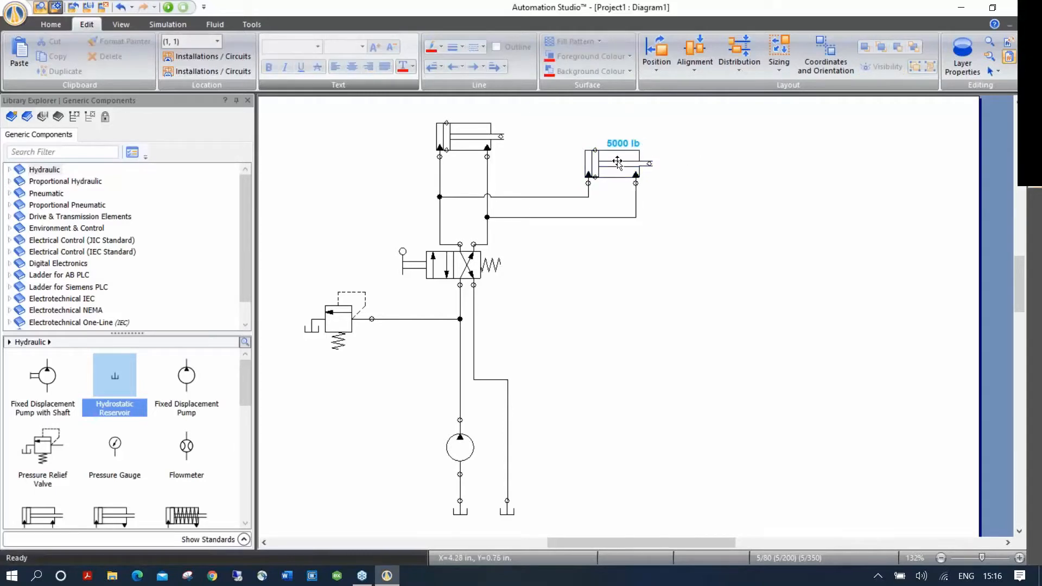
mouse_move(615, 173)
mouse_down()
mouse_move(592, 177)
mouse_move(609, 179)
mouse_up()
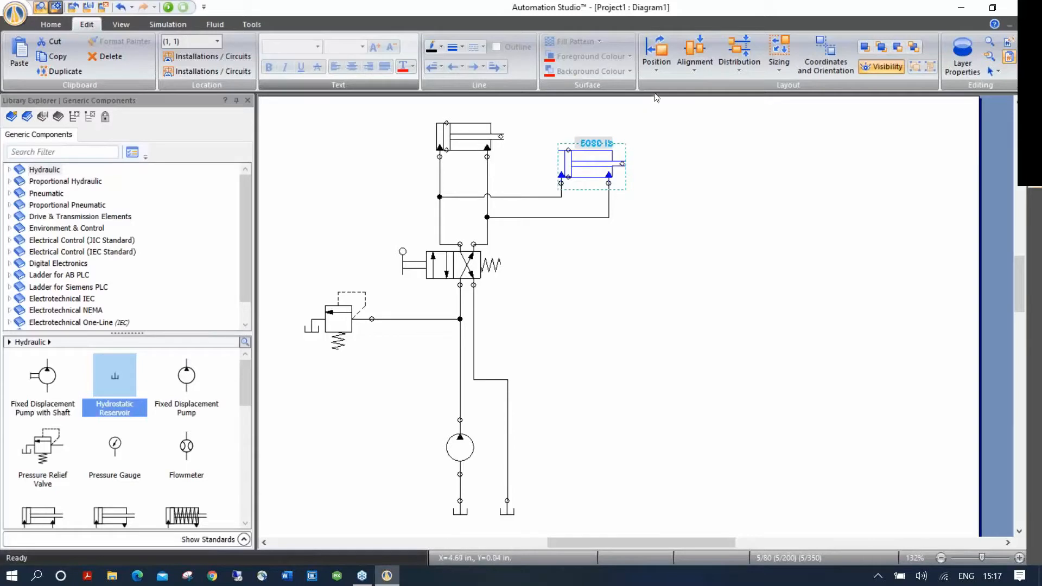
Step: Rotate the copied cylinder freely counter-clockwise so that its rod points diagonally upwards, and deselect it
click(658, 61)
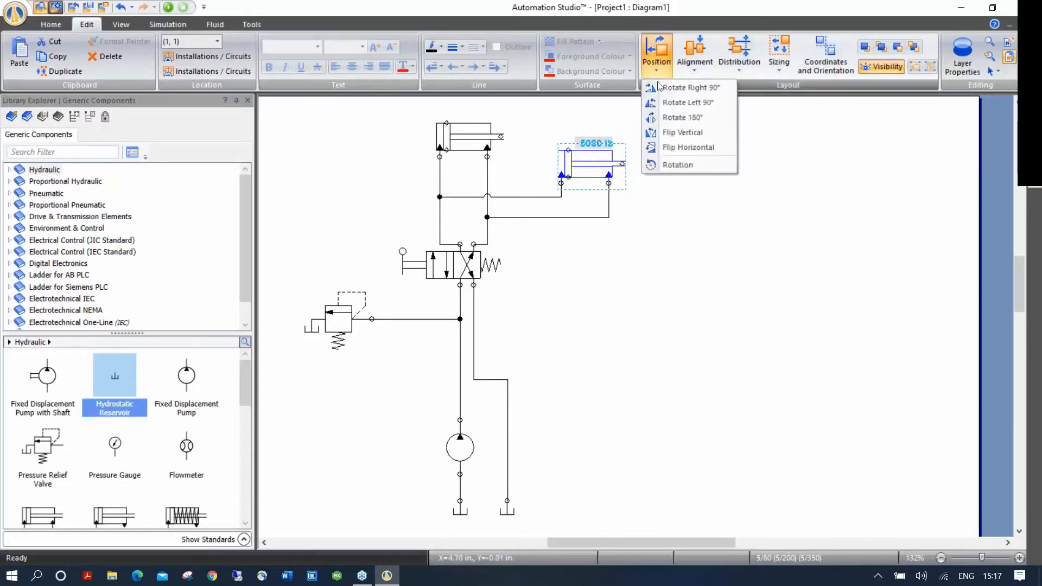
click(676, 164)
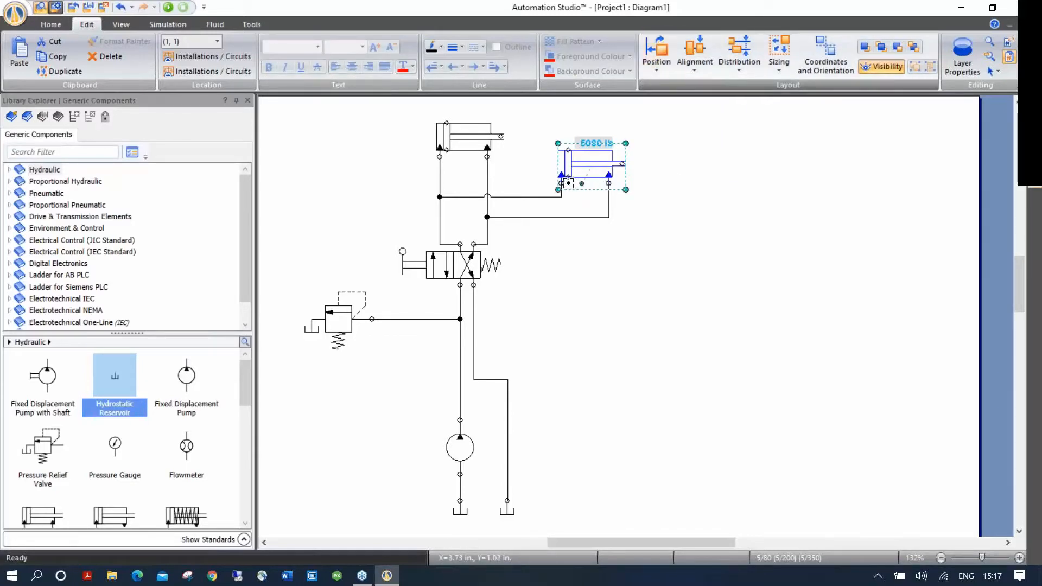
drag(626, 188, 618, 151)
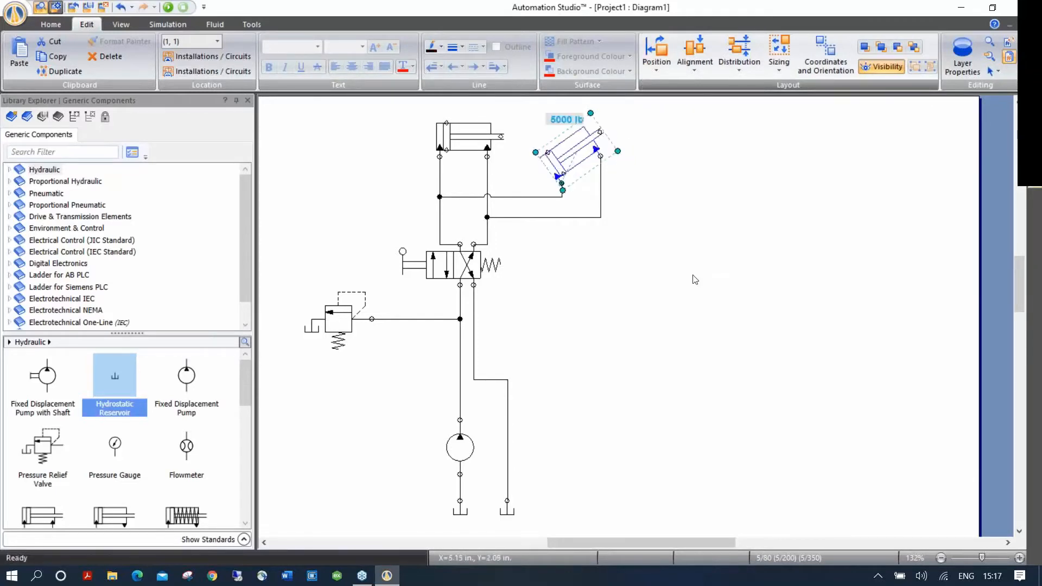
click(716, 341)
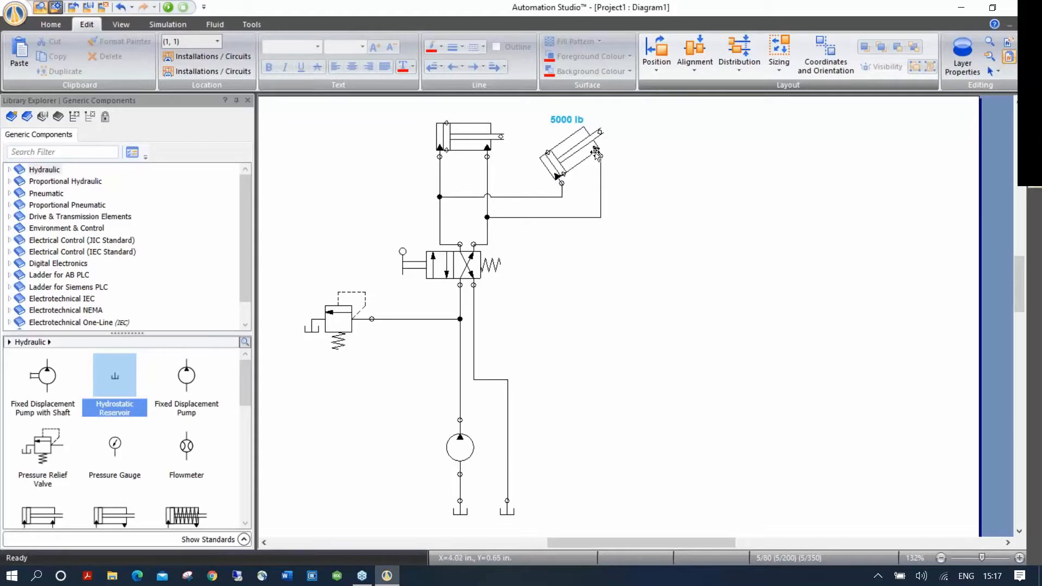
Step: Place a Pressure Gauge above the pressure relief valve and connect it to the relief valve's inlet port
drag(115, 445, 342, 228)
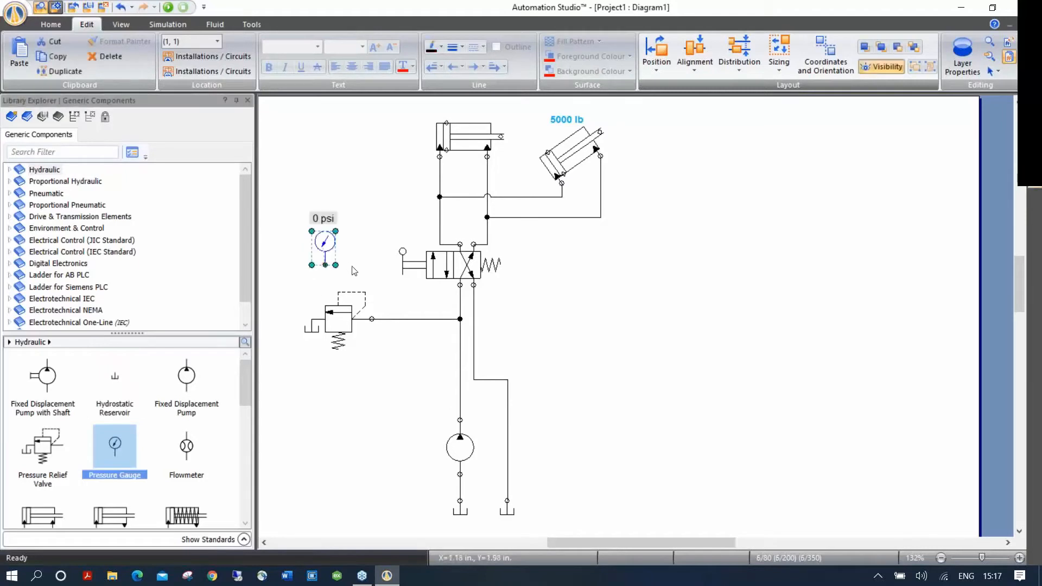
mouse_move(325, 265)
mouse_down()
mouse_move(356, 278)
mouse_move(372, 317)
mouse_up()
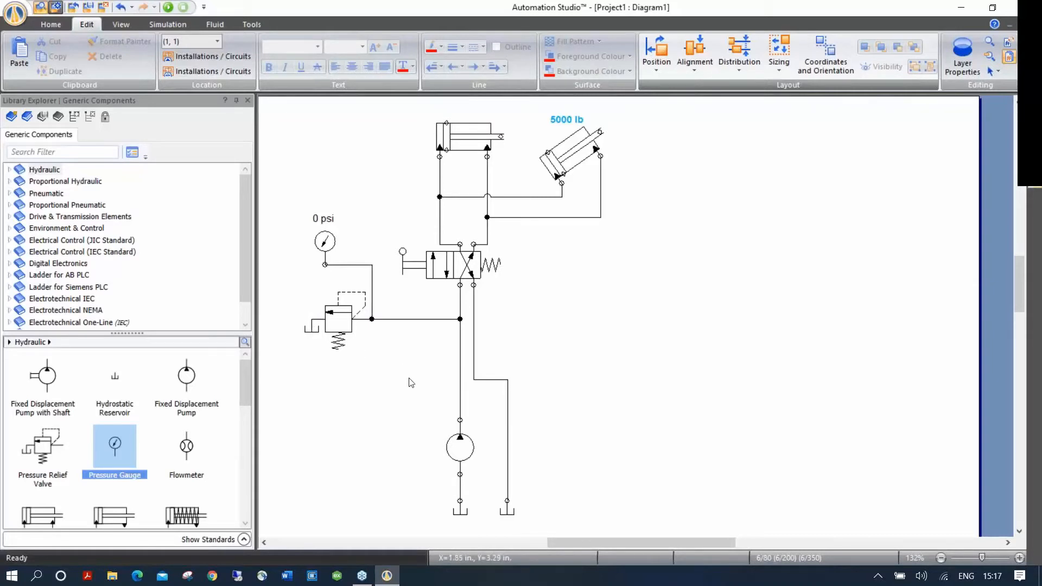
Step: Insert a Flowmeter into the line above the pump, inspect its connection ports up close and delete the flowmeter
scroll(411, 382, up, 3)
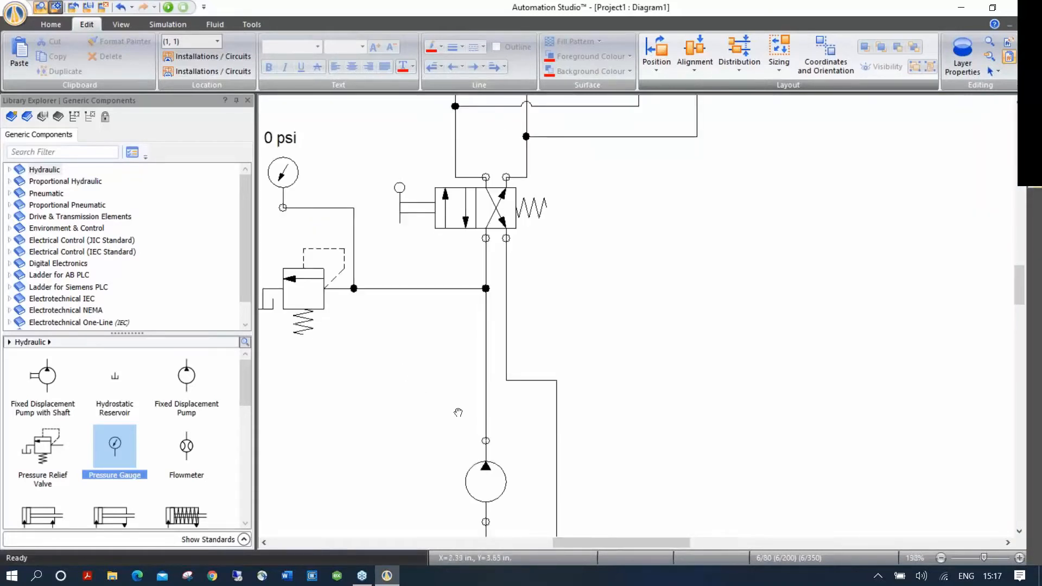
drag(434, 420, 435, 321)
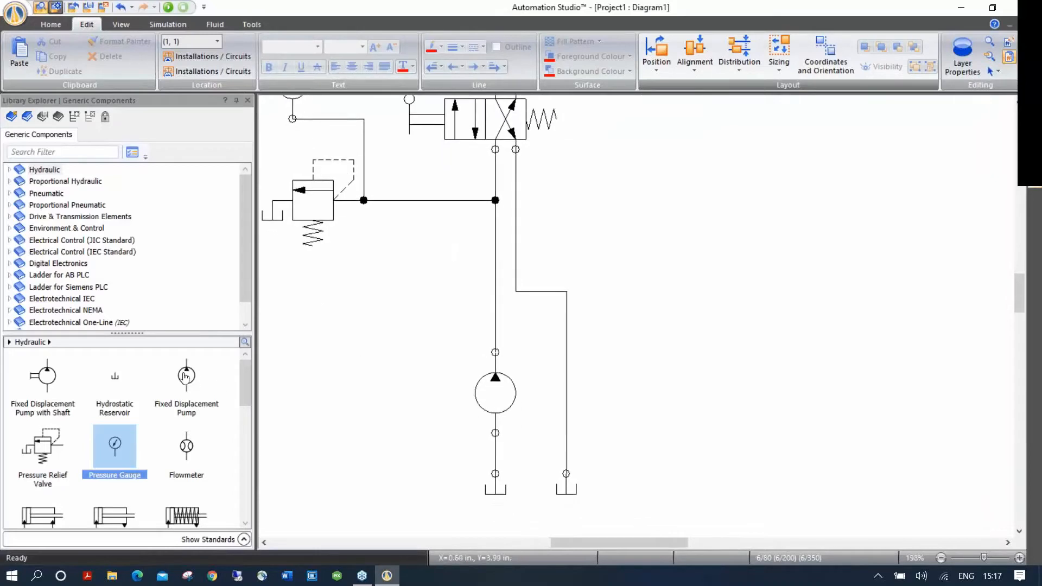
mouse_move(183, 450)
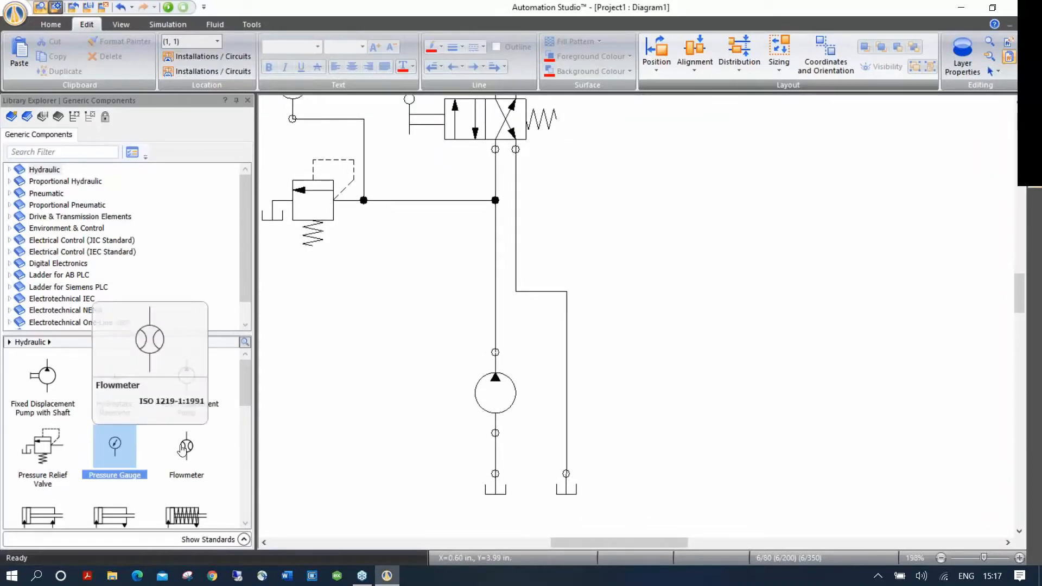
drag(185, 449, 516, 243)
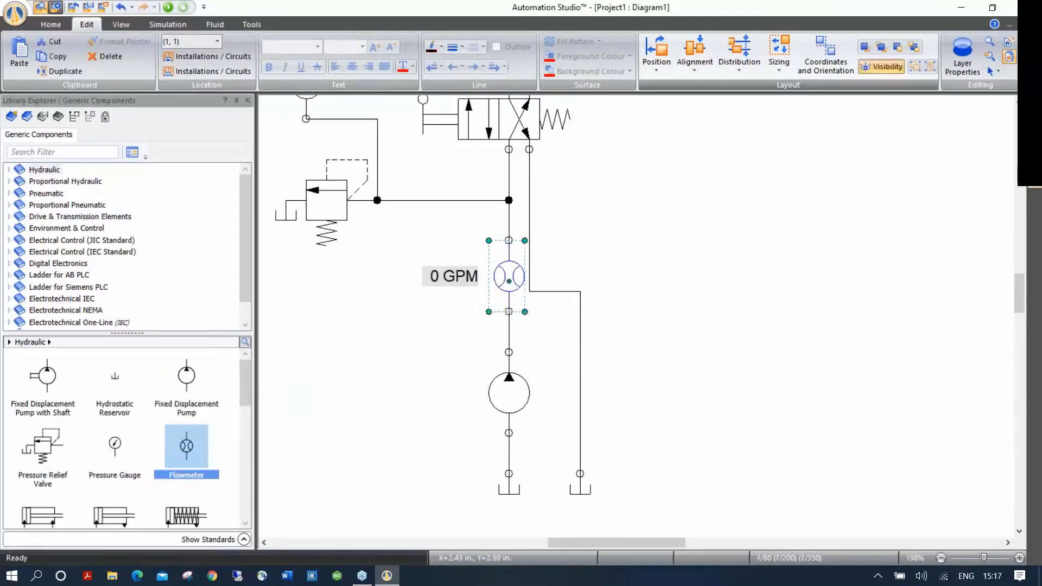
click(566, 259)
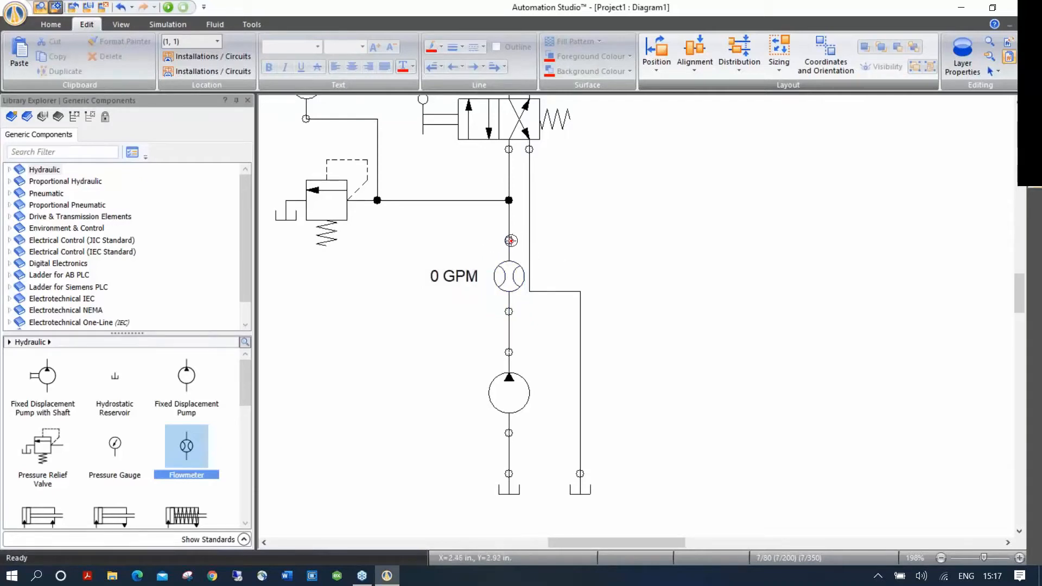
scroll(511, 241, up, 5)
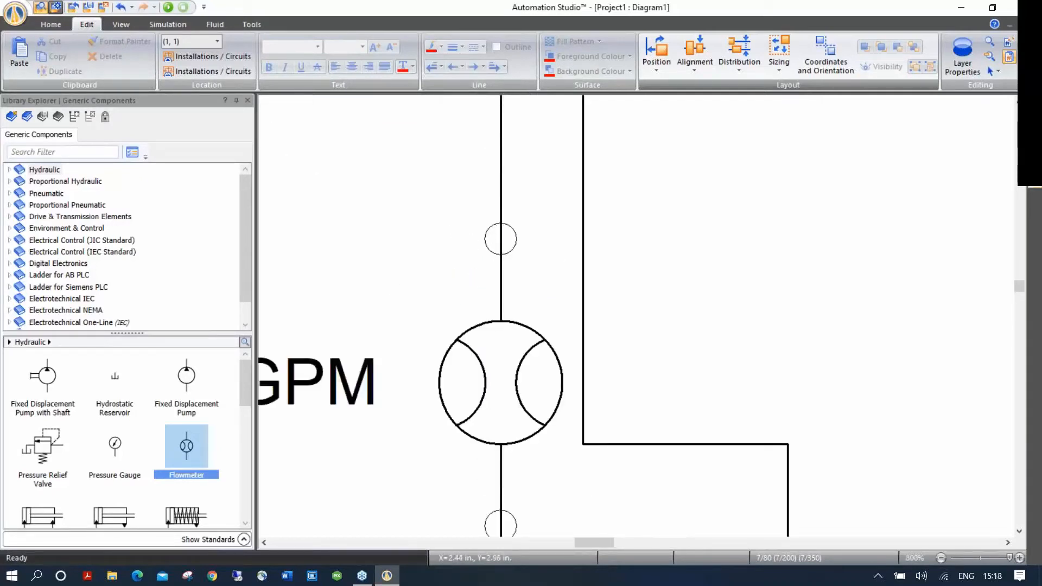
scroll(499, 248, down, 4)
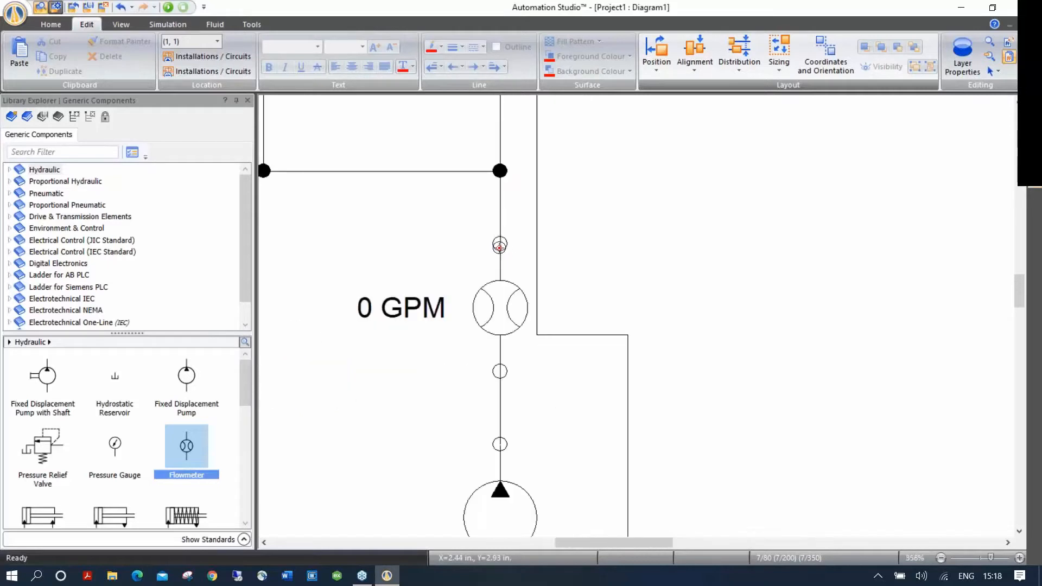
click(499, 296)
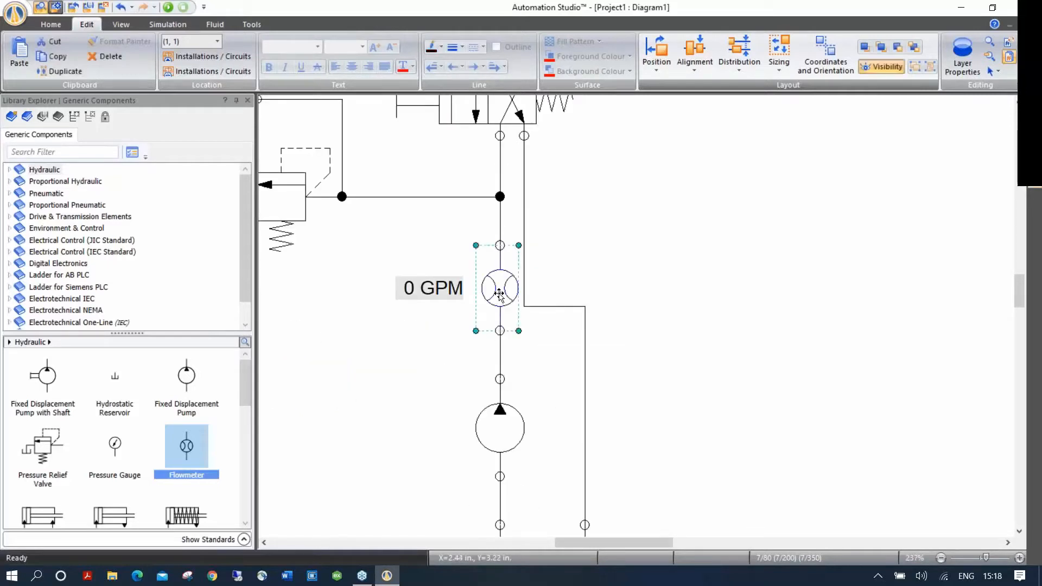
key(Delete)
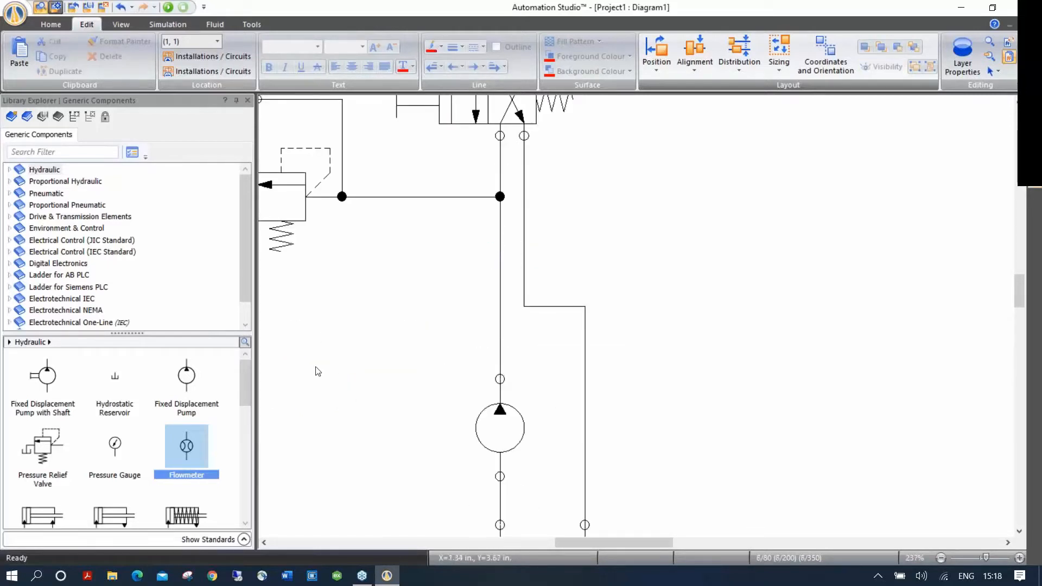
Step: Place a Flowmeter in the empty area beside the pump line and move it onto the line above the pump
drag(193, 449, 354, 313)
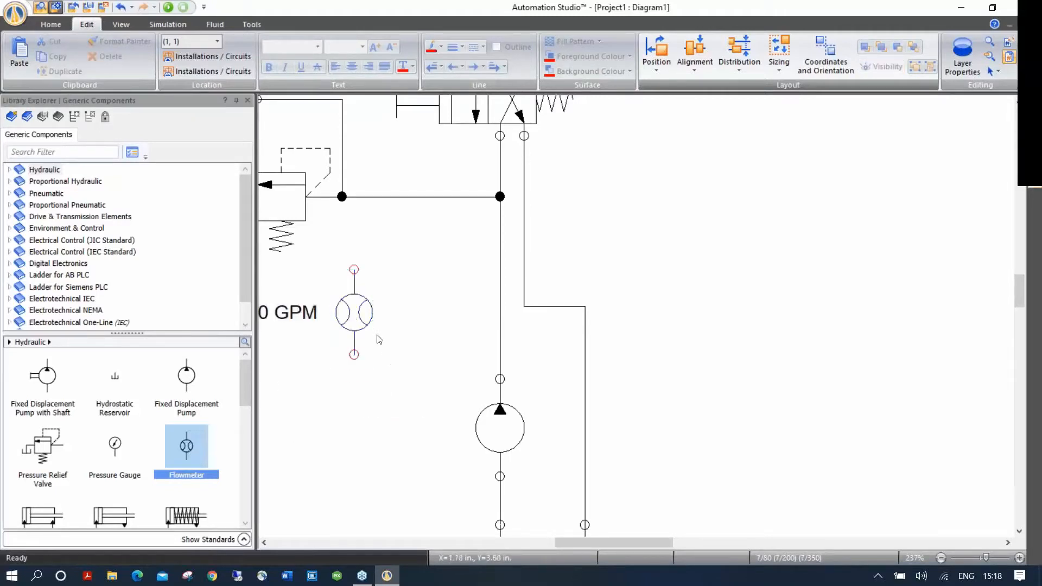
drag(369, 317, 501, 302)
click(434, 372)
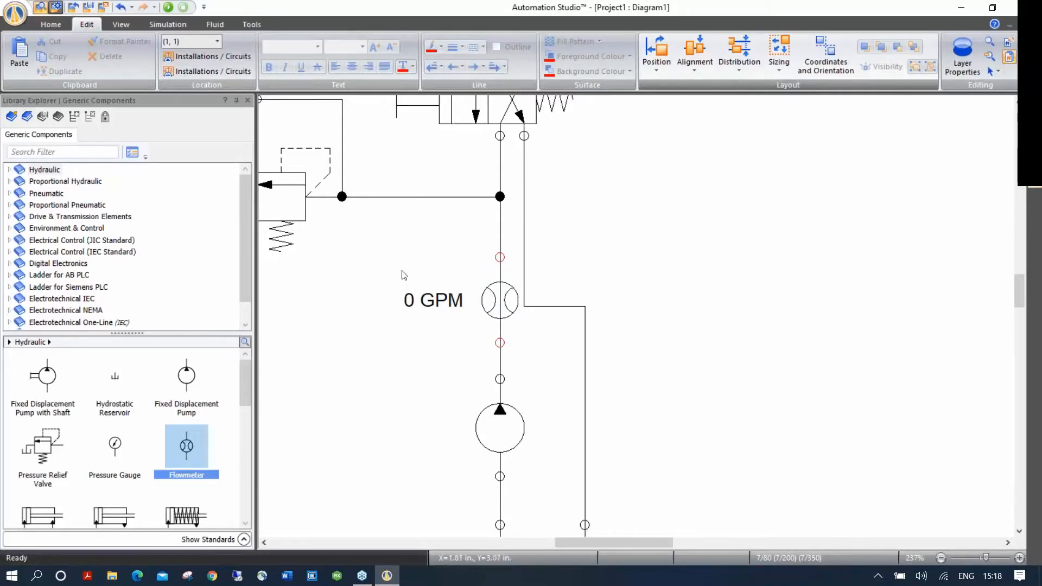
Step: Bring the whole circuit into view and start the normal simulation with the pressure gauge and flowmeter in place
scroll(403, 275, down, 2)
scroll(592, 293, up, 2)
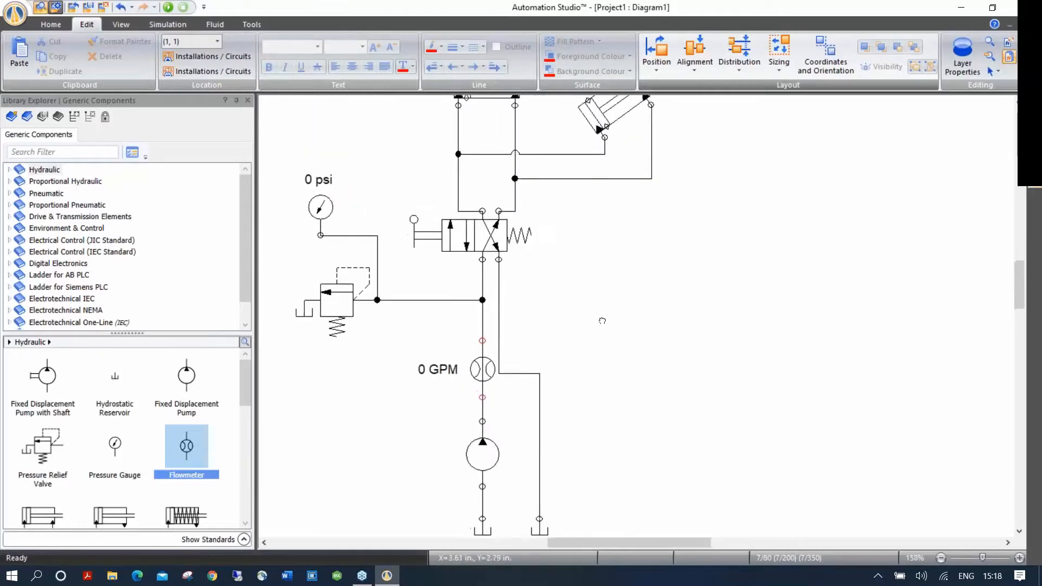
right_click(582, 260)
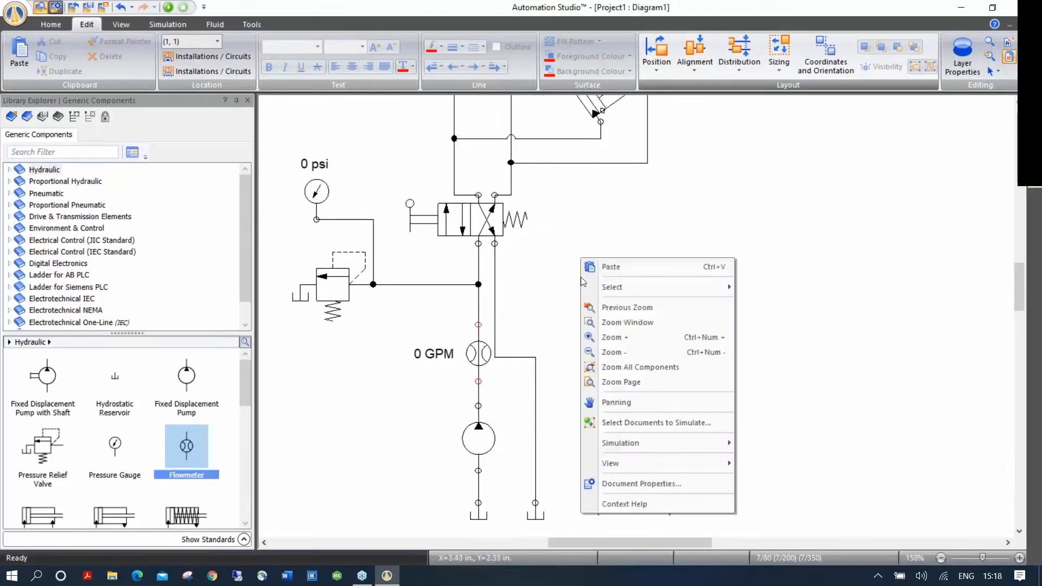
click(628, 373)
drag(768, 325, 586, 274)
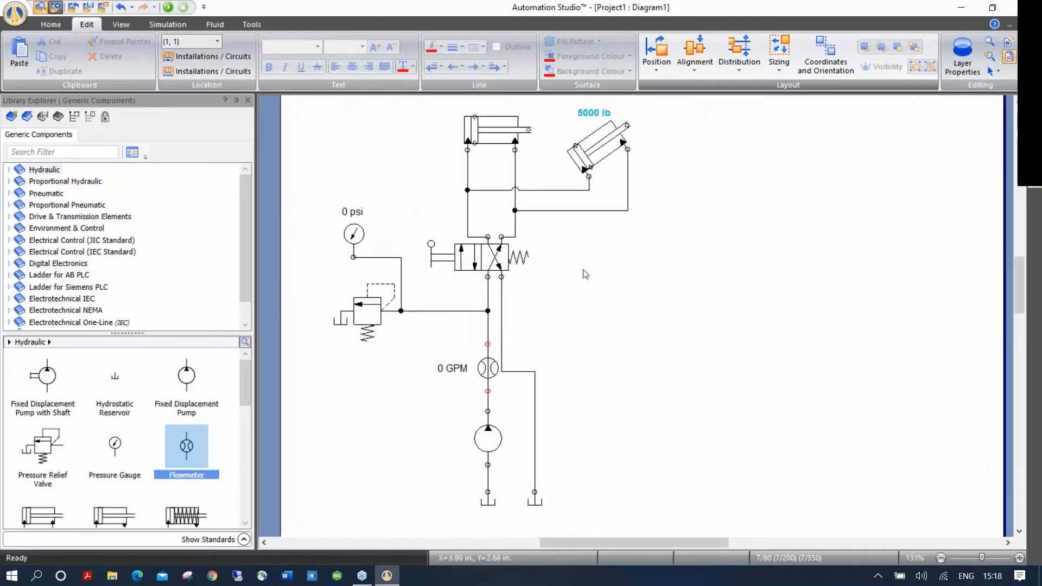
click(168, 7)
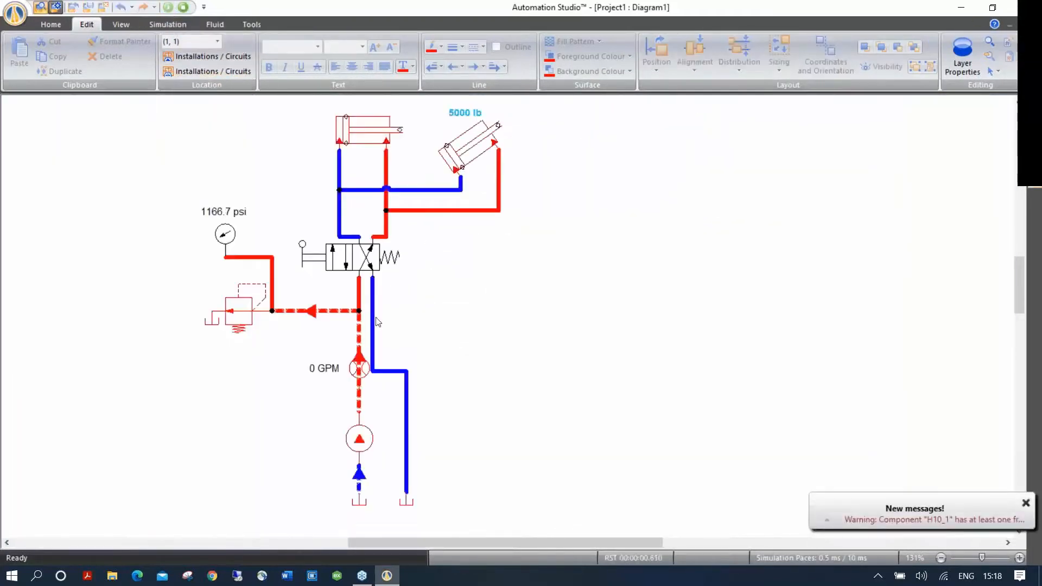
Step: Stop the simulation, pull the flowmeter off the line above the pump and place it back so both its ports connect to the line
scroll(369, 391, up, 5)
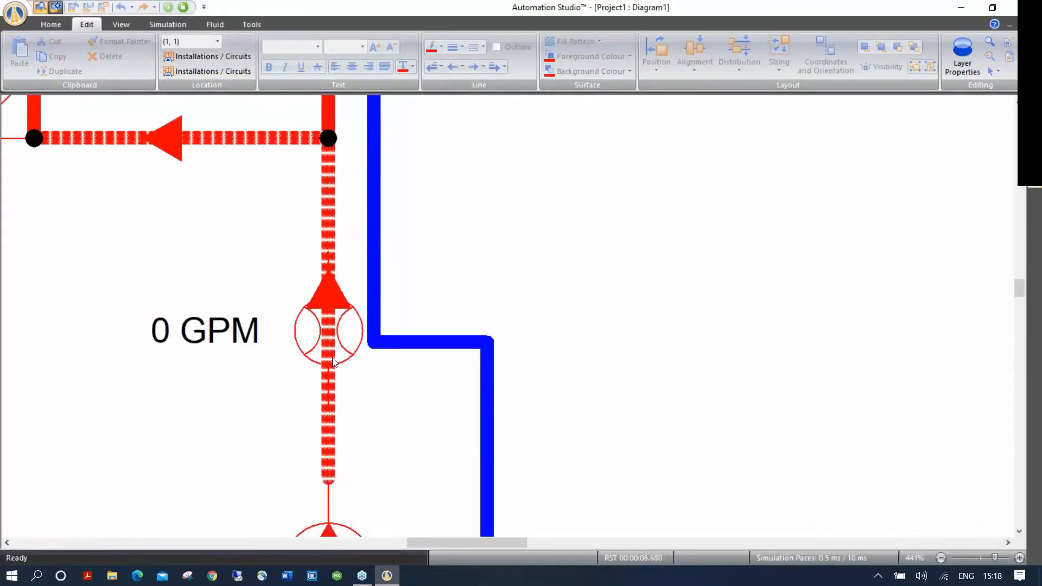
scroll(334, 364, down, 4)
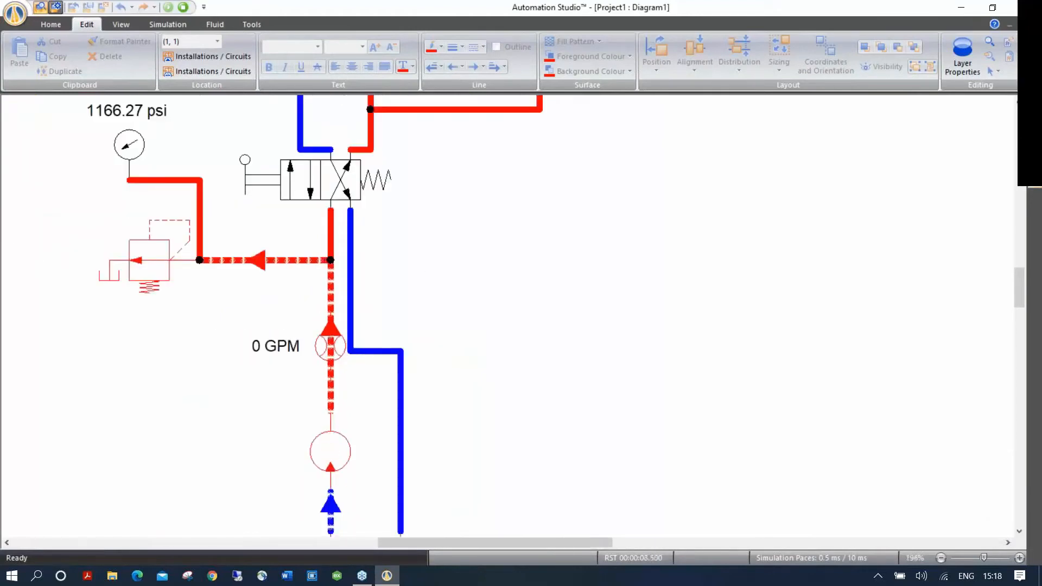
drag(333, 364, 413, 450)
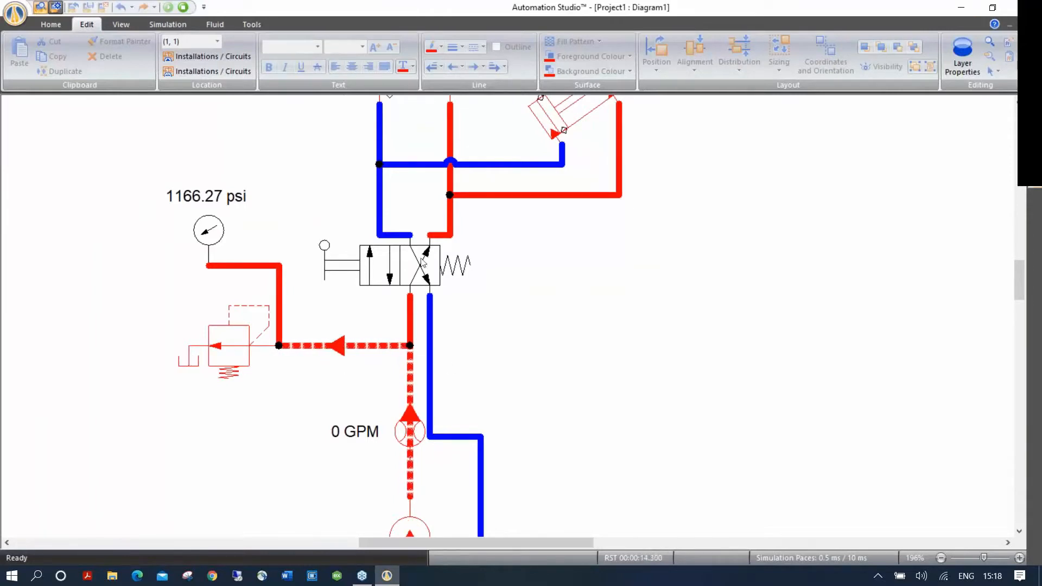
click(185, 9)
drag(540, 425, 458, 429)
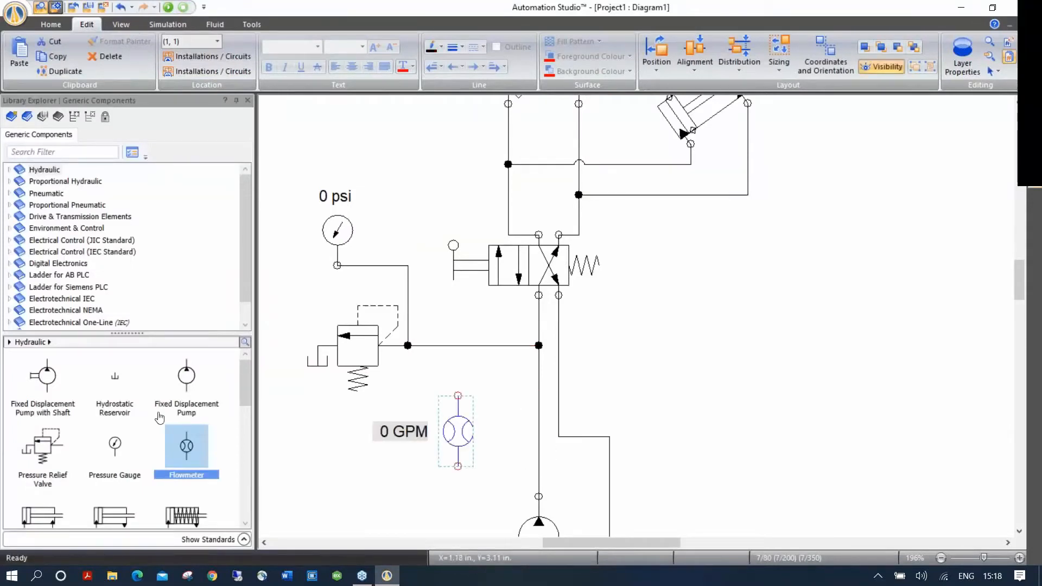
mouse_move(189, 452)
drag(456, 430, 538, 432)
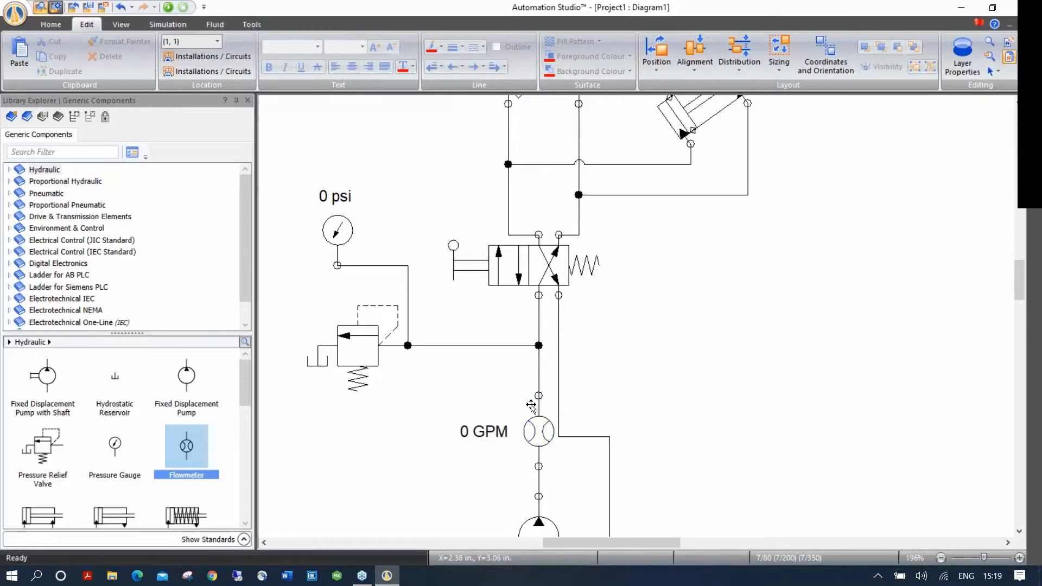
click(1032, 195)
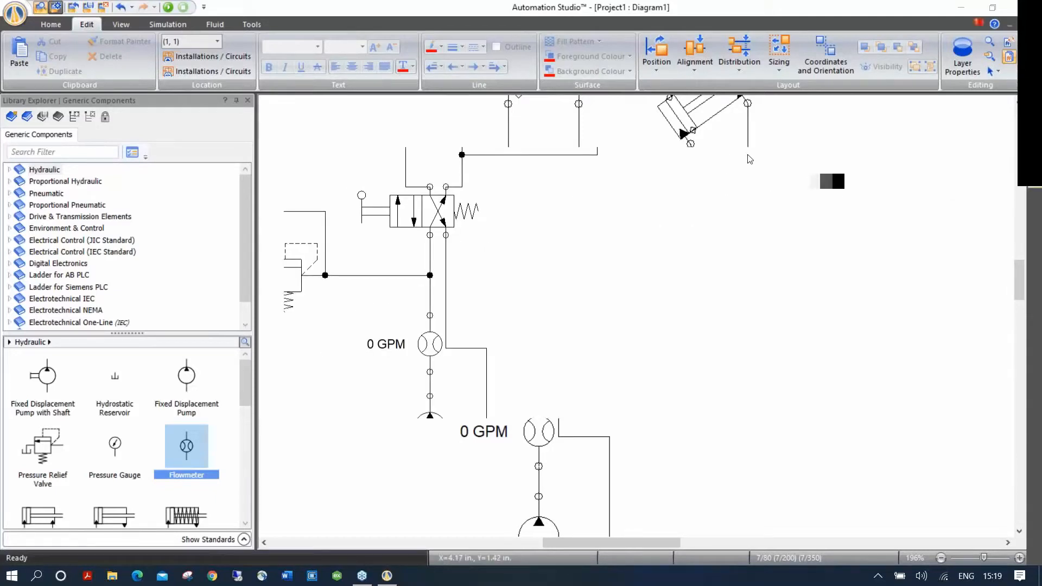
click(804, 257)
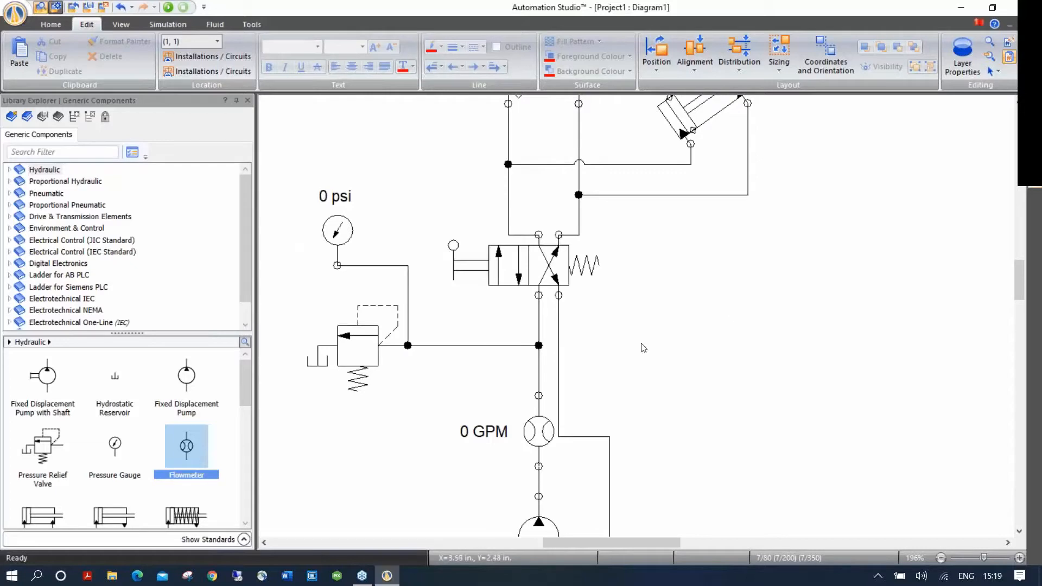
Step: Move the flowmeter aside with its lines attached and back, then detach it from the pump line and reinsert it in the same place
drag(535, 432, 485, 438)
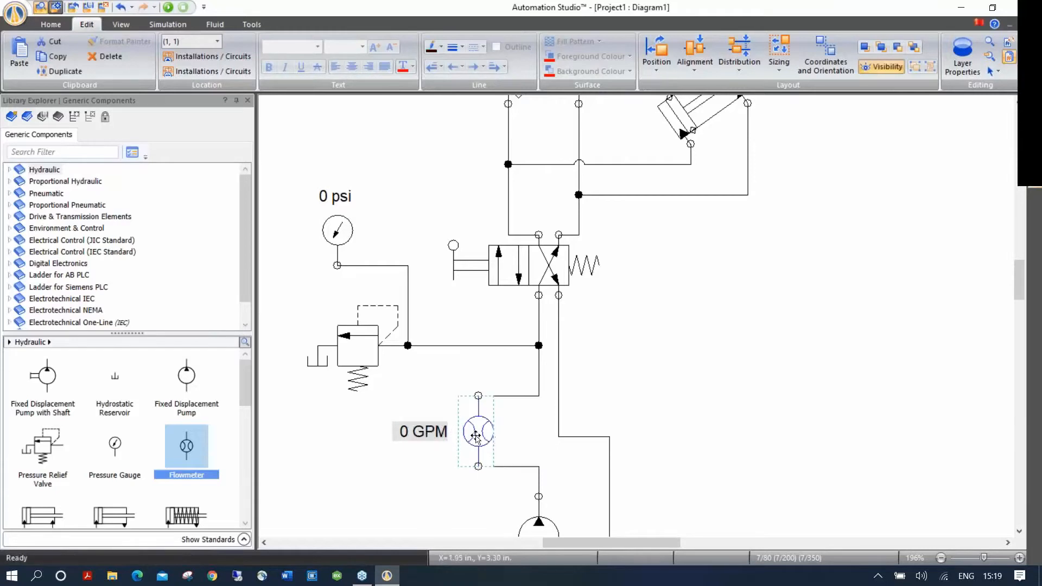
drag(409, 420, 541, 421)
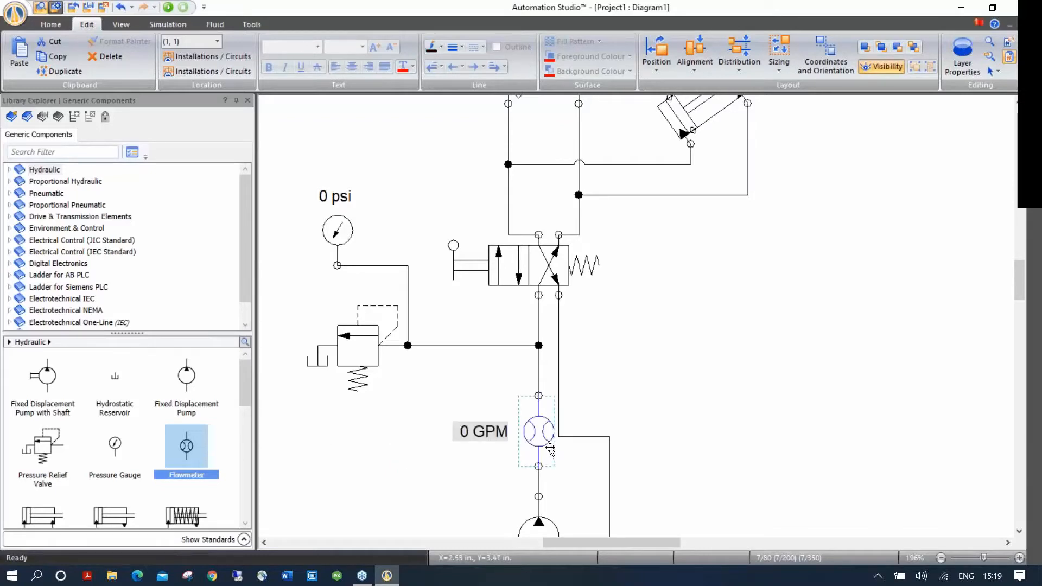
drag(541, 431, 440, 432)
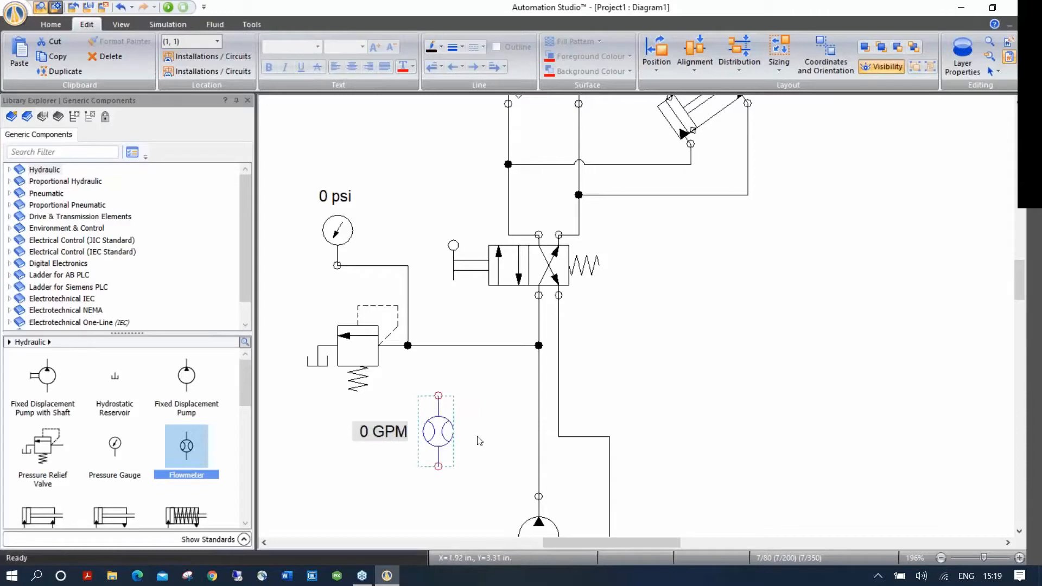
drag(441, 434, 539, 432)
click(625, 392)
Step: Detach the inclined 5000 lb cylinder by moving it away from its lines, and place it back on their open ends
drag(678, 304, 571, 462)
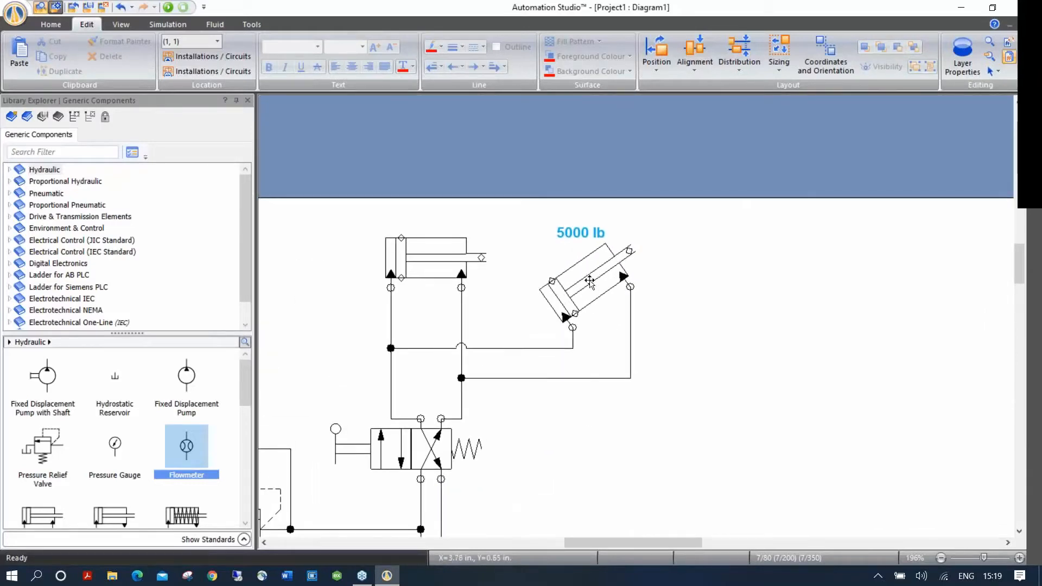
drag(589, 282, 751, 284)
click(745, 387)
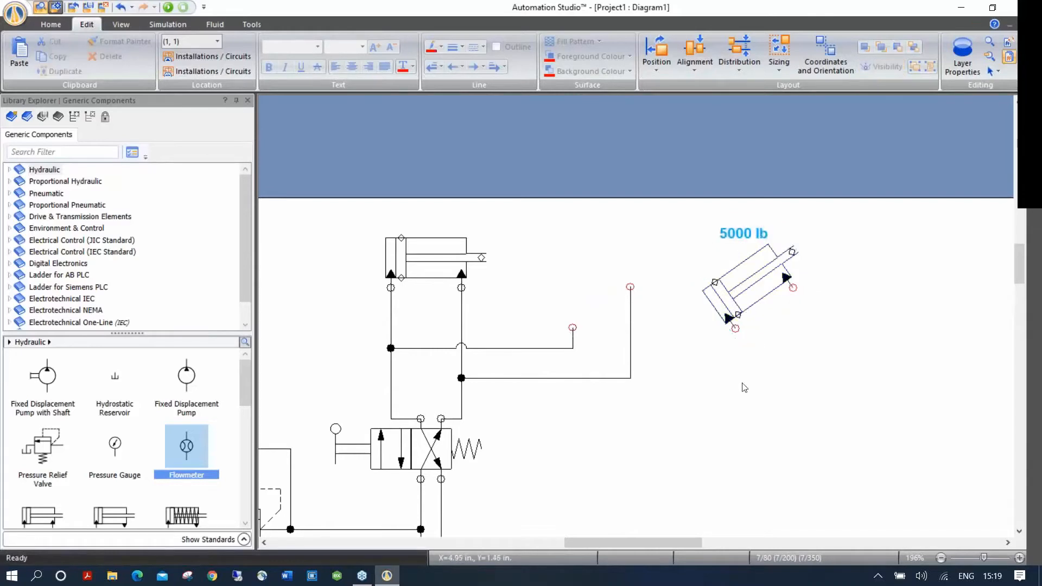
drag(744, 280, 577, 286)
click(624, 413)
Step: Examine the pressure gauge's properties and the available units for its Pressure (p) reading, and close them without changing the unit
drag(532, 436, 643, 356)
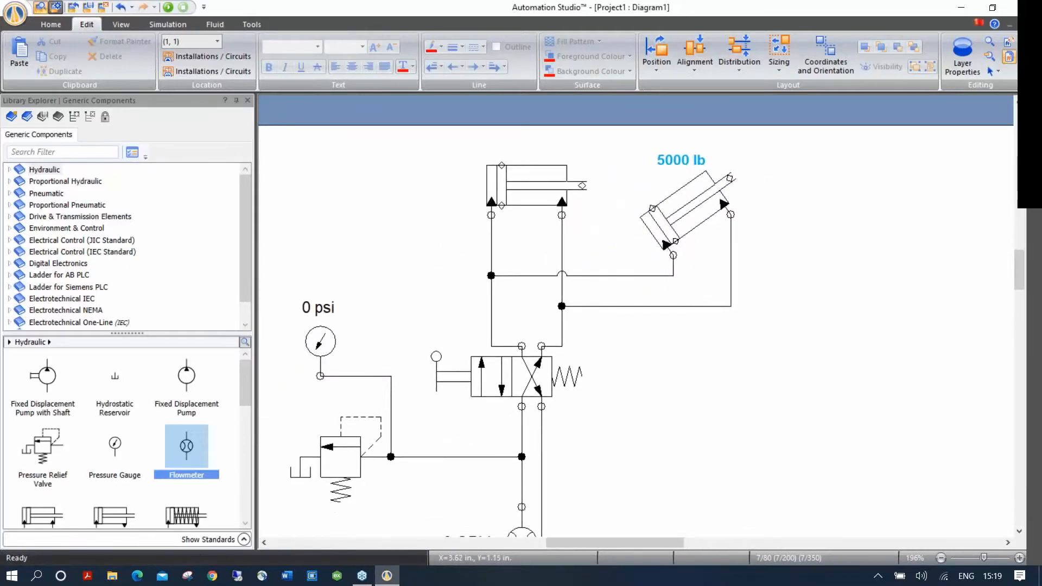
drag(627, 462, 699, 412)
click(394, 283)
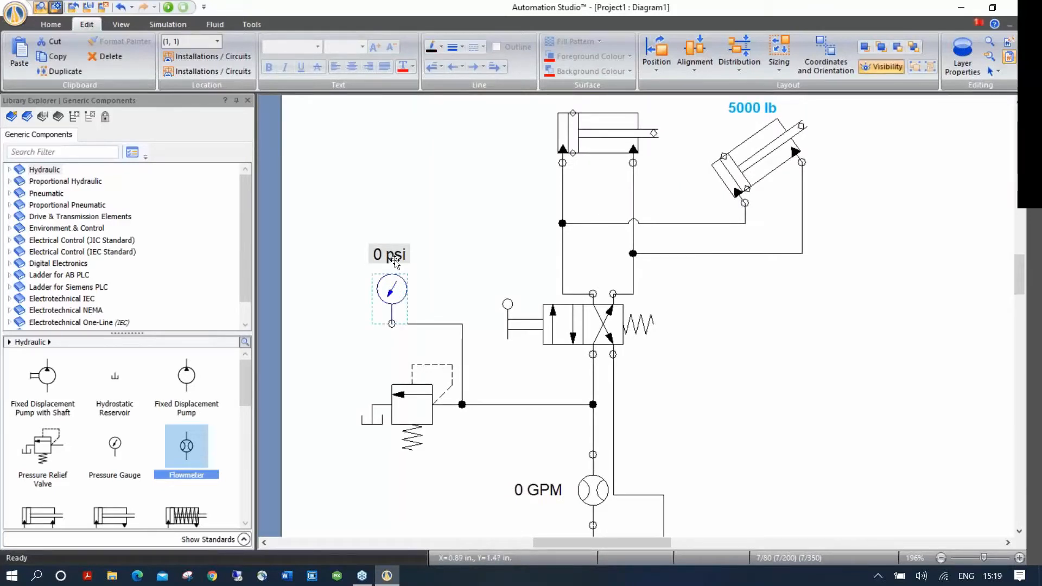
double_click(393, 292)
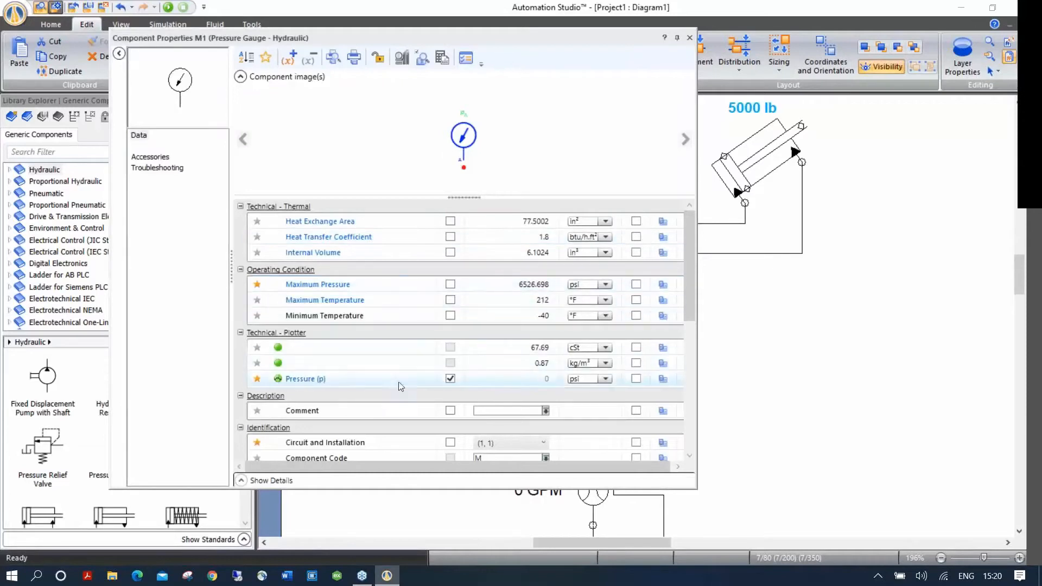
click(606, 379)
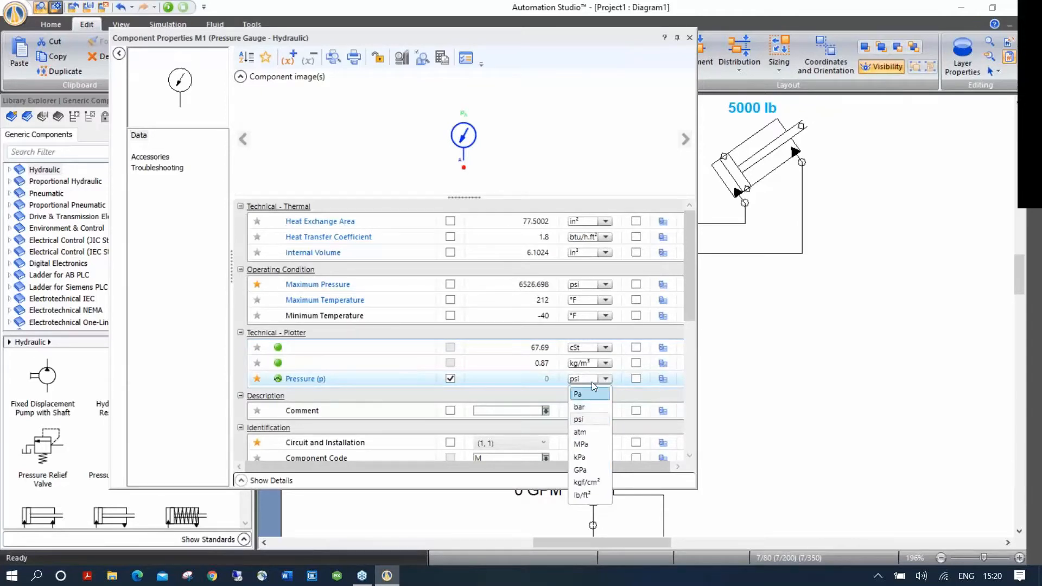
click(690, 42)
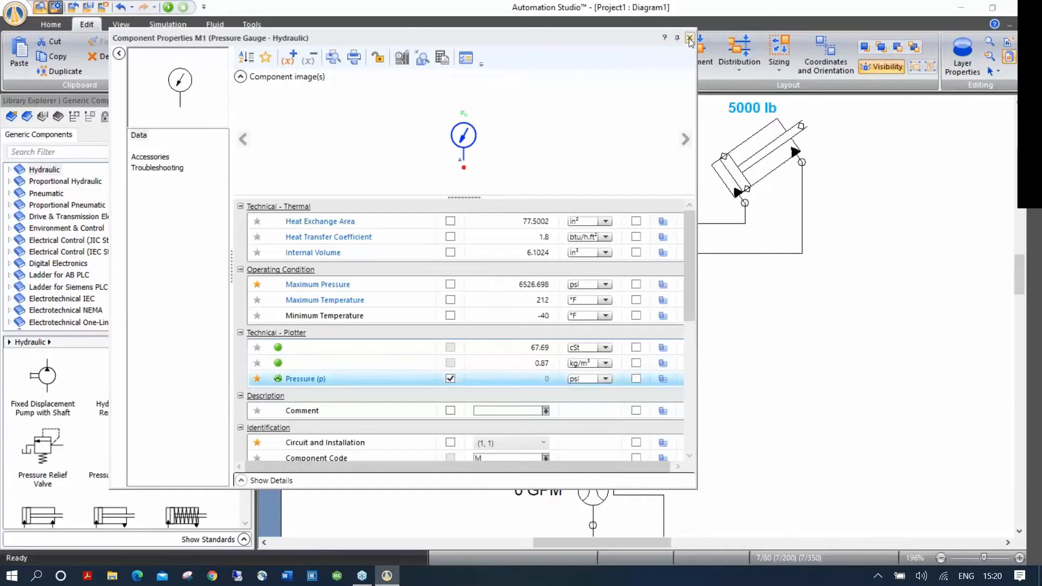
click(690, 42)
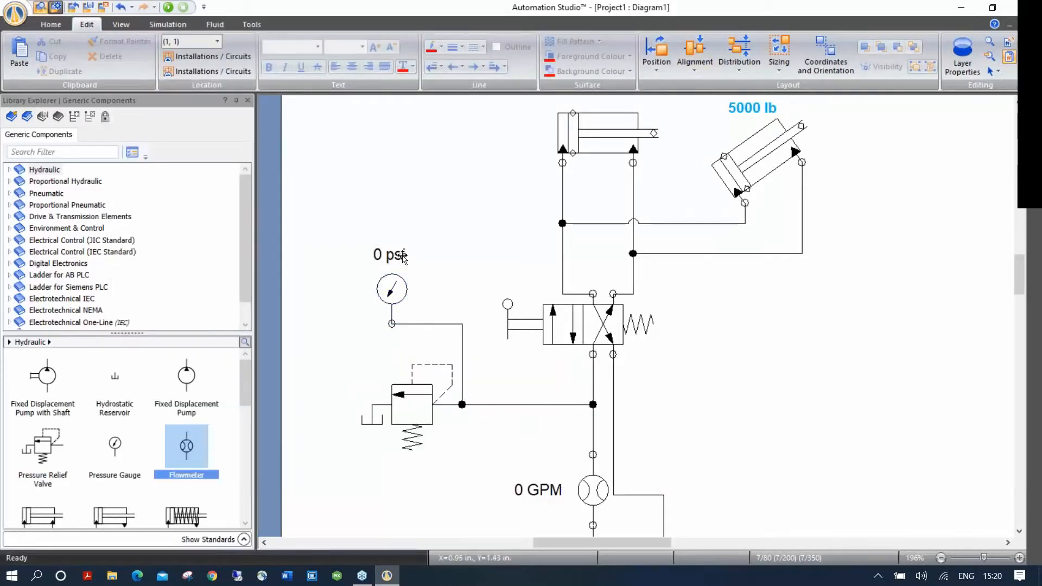
Step: Fit all components in view and start the normal simulation
right_click(422, 156)
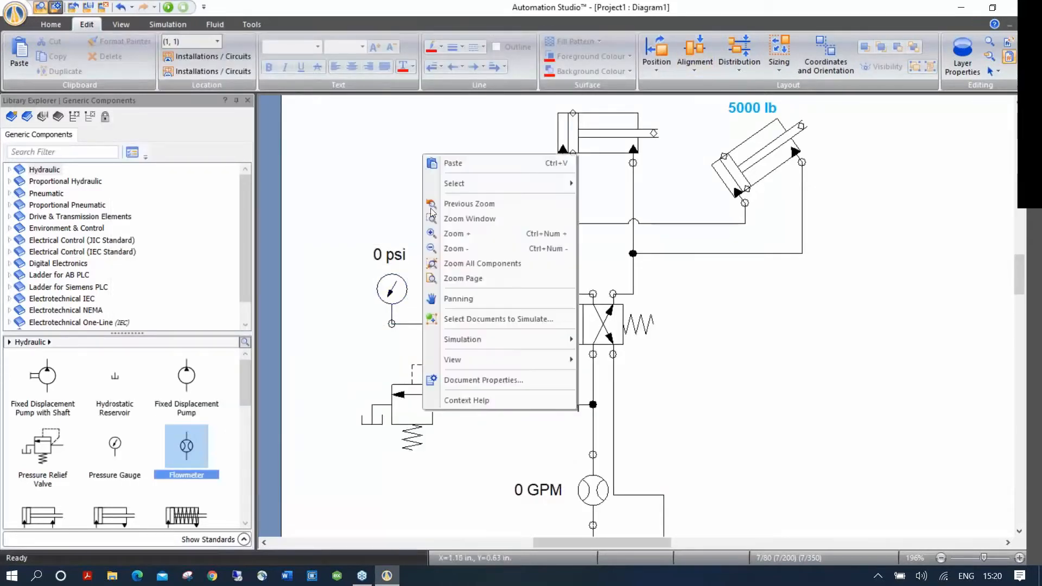
click(482, 263)
drag(678, 314, 649, 314)
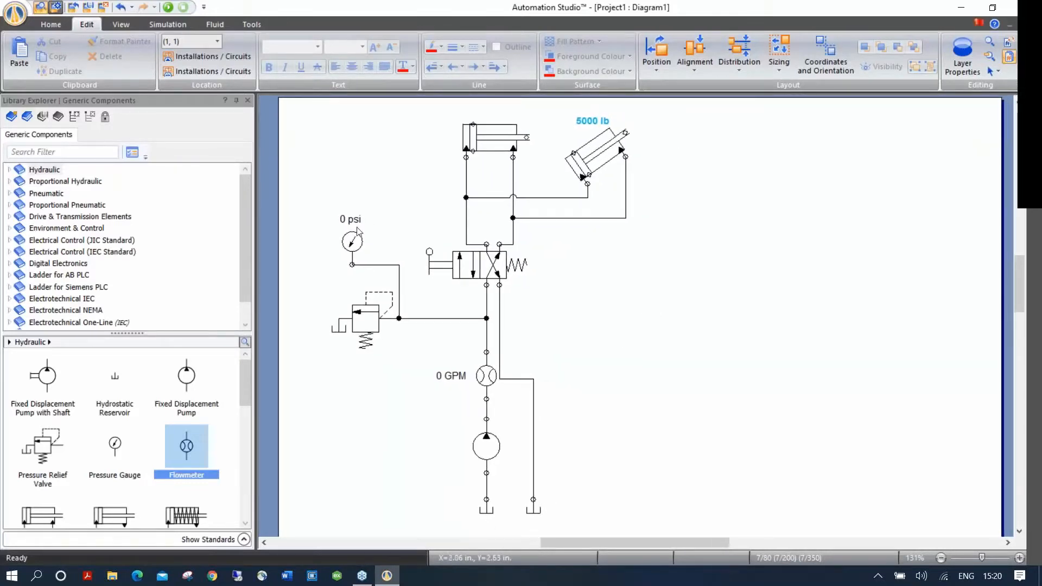
click(169, 7)
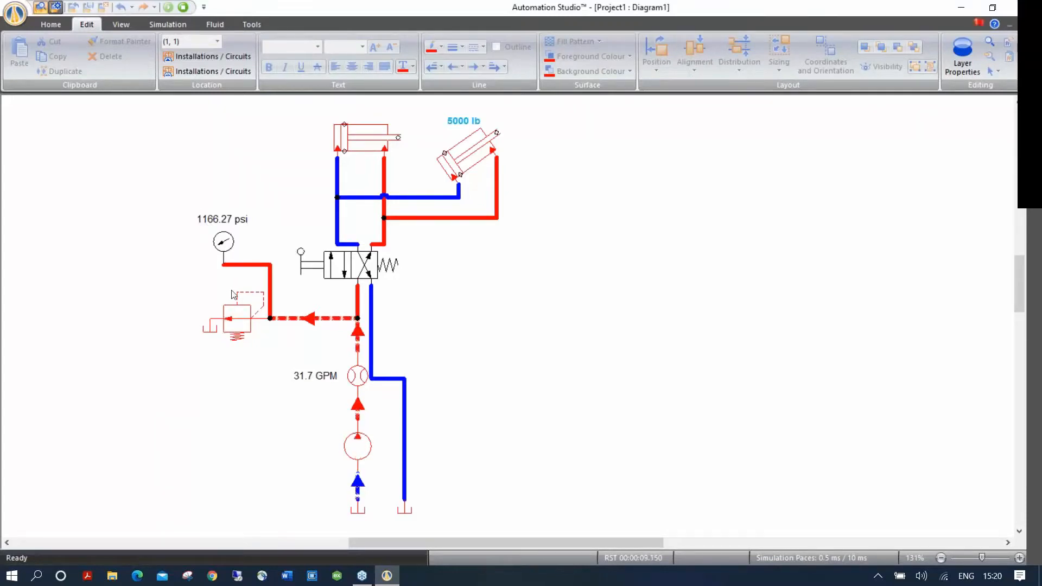
Step: Raise the pressure relief valve's cracking pressure to about 1592.53 psi in the running simulation
click(236, 324)
drag(293, 365, 318, 372)
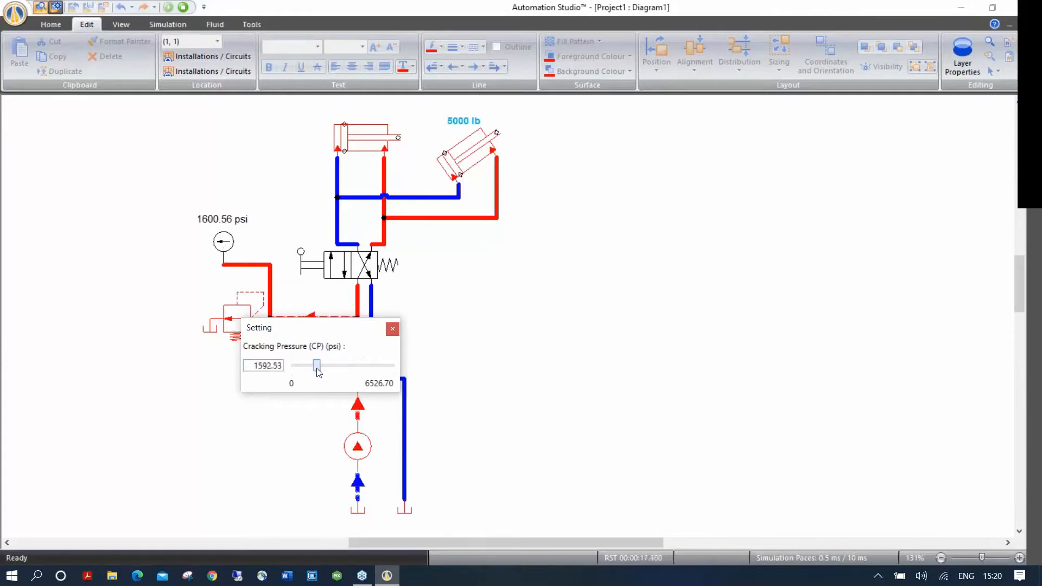
click(393, 328)
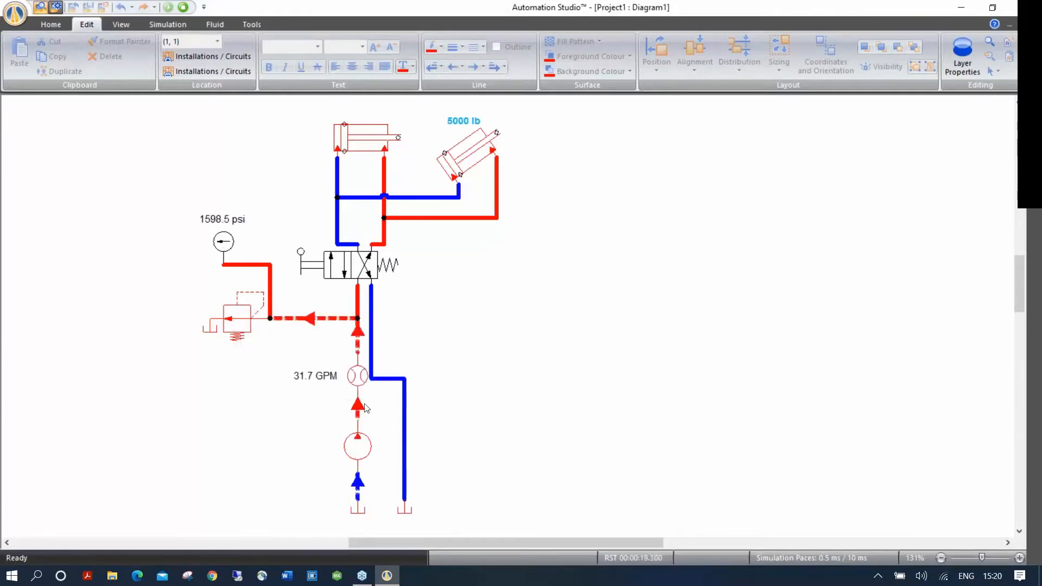
Step: Reduce the pump's rated speed to about 537.75 RPM in the running simulation
click(358, 452)
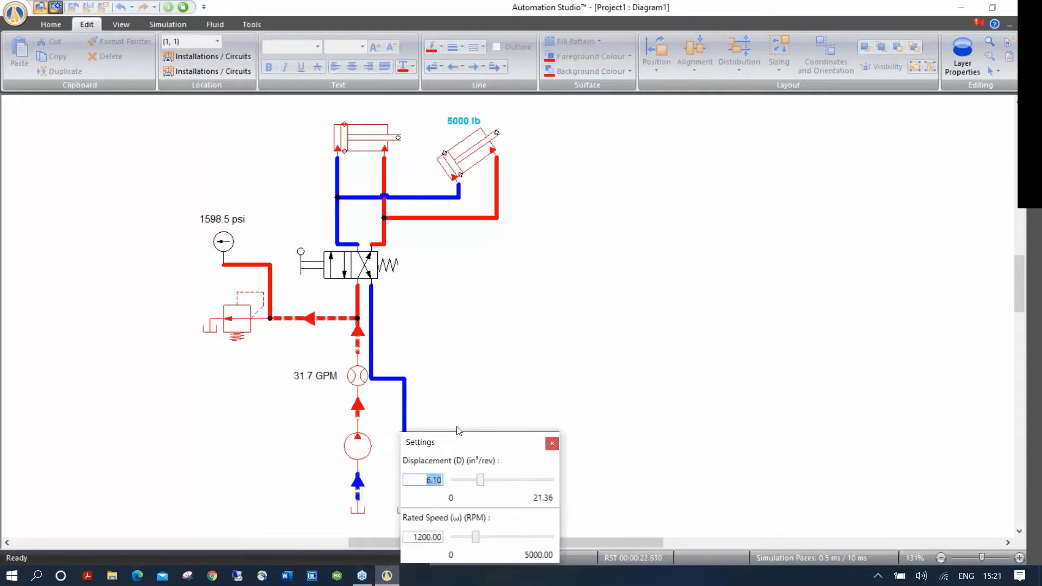
drag(459, 441, 480, 382)
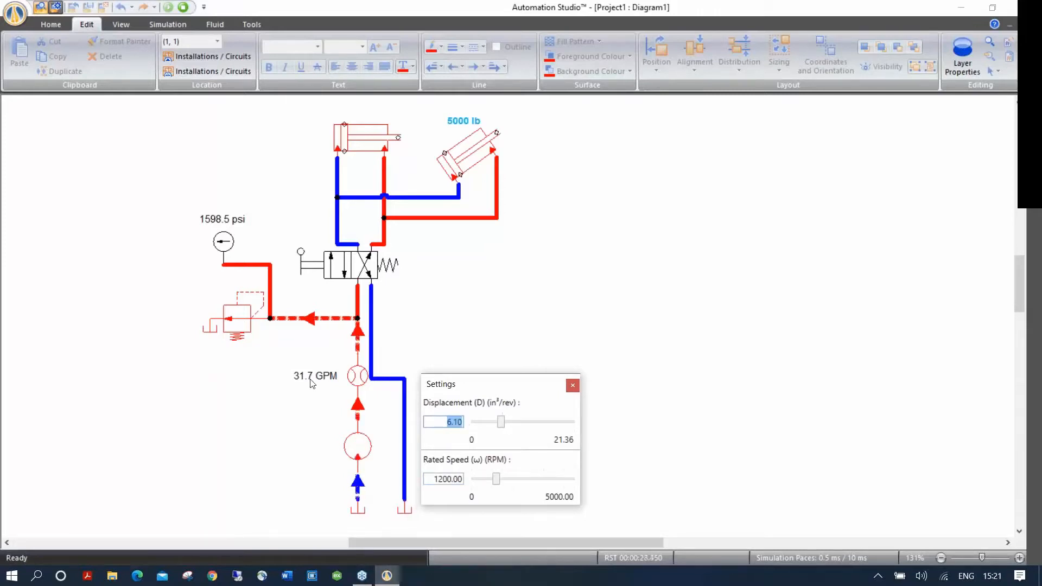
drag(497, 484, 488, 483)
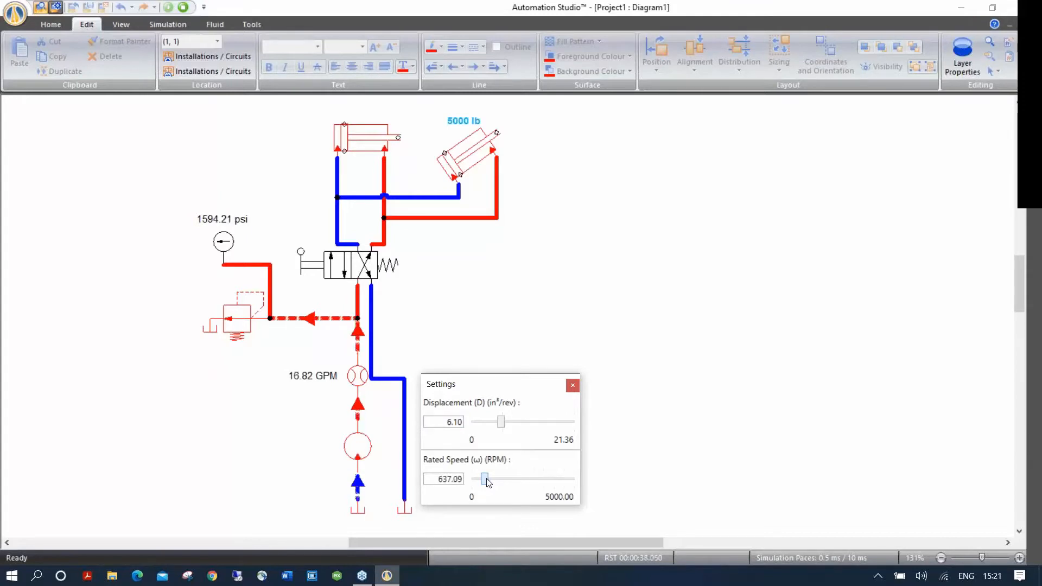
drag(486, 482, 485, 482)
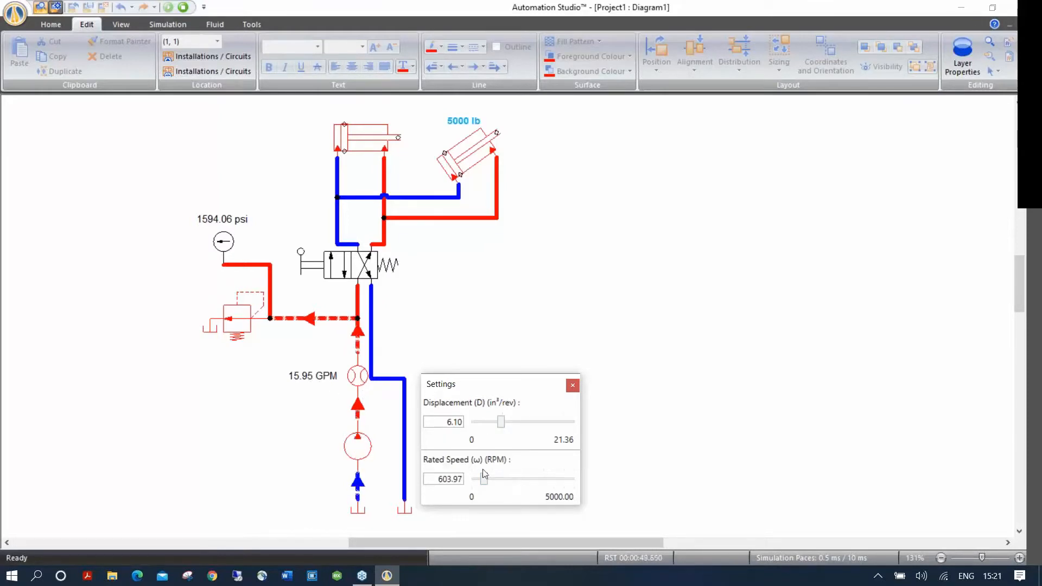
drag(484, 483, 482, 482)
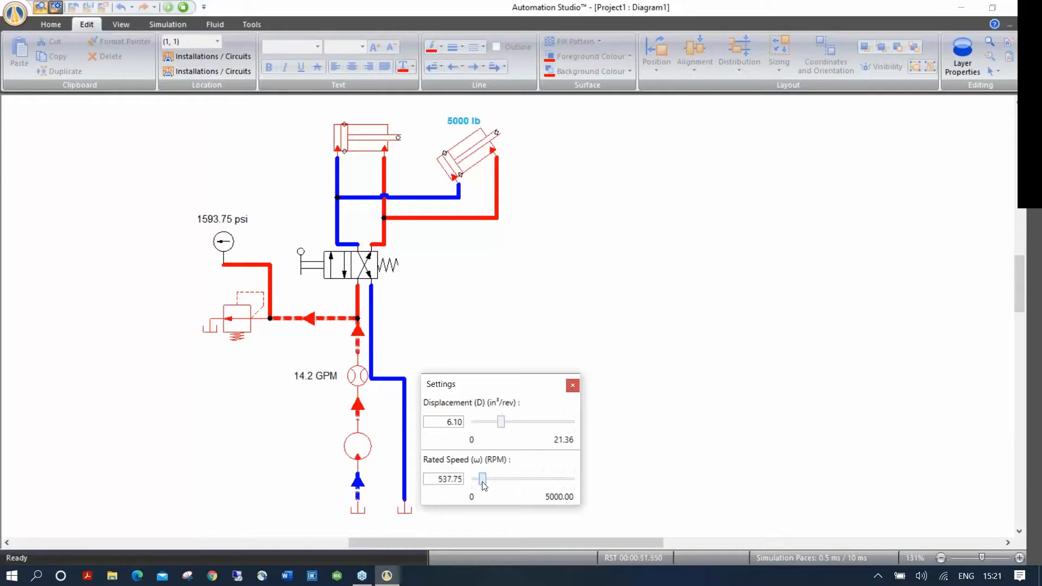
click(573, 387)
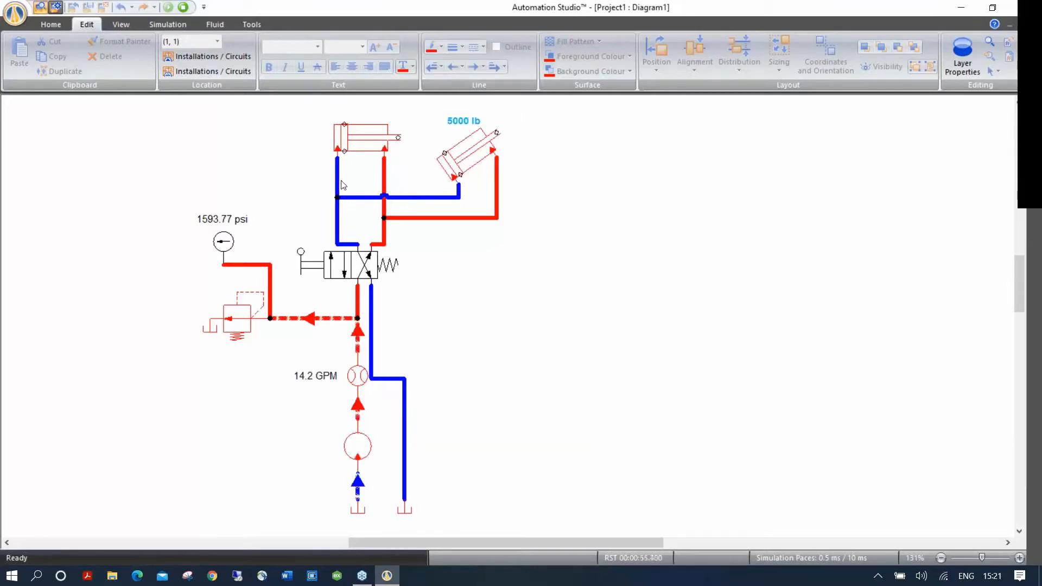
Step: Shift the directional valve to extend both cylinders, and switch it back to retract them
scroll(276, 145, up, 1)
drag(290, 180, 317, 203)
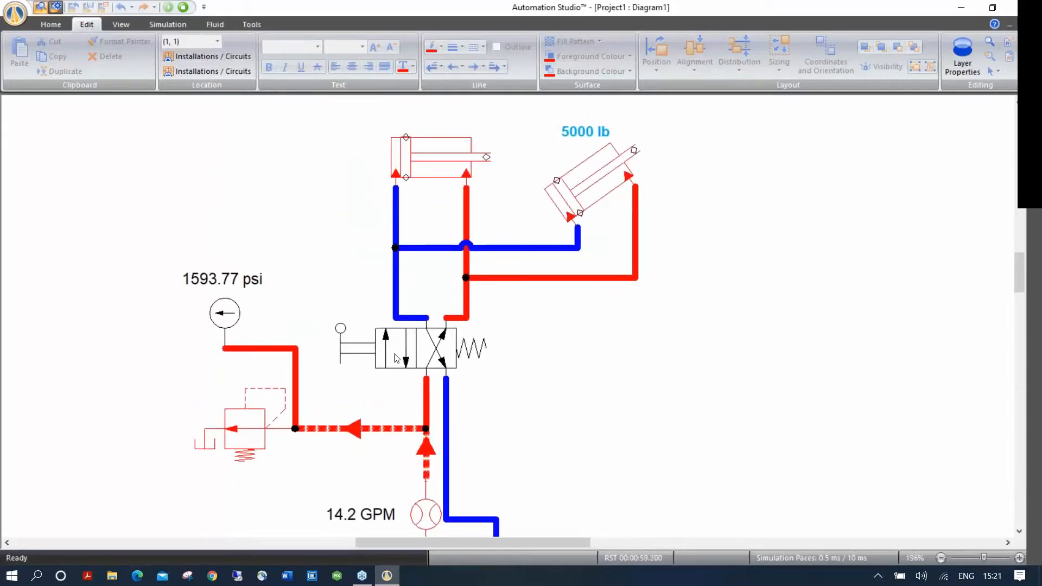
click(384, 356)
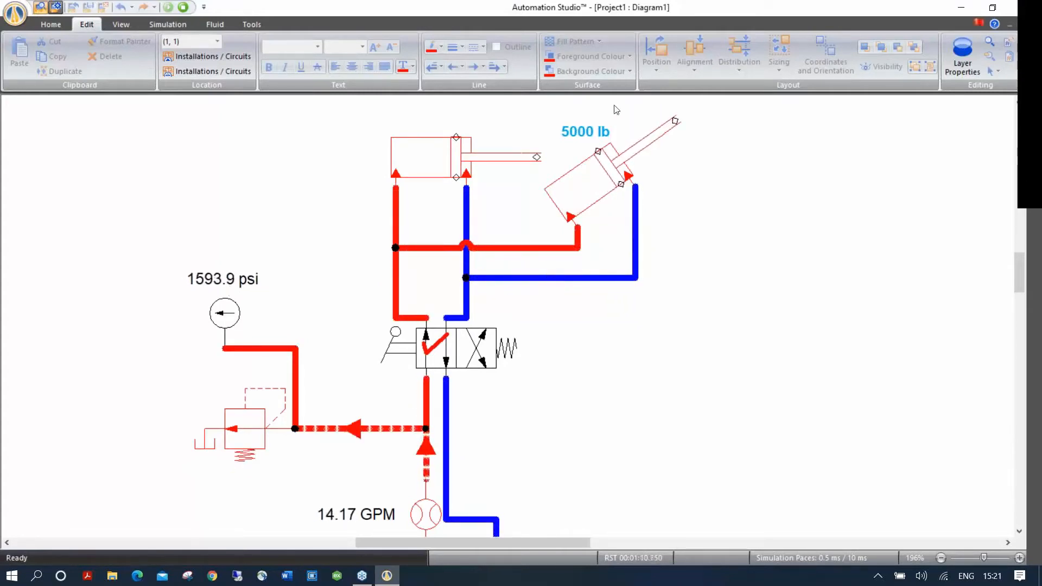
click(471, 358)
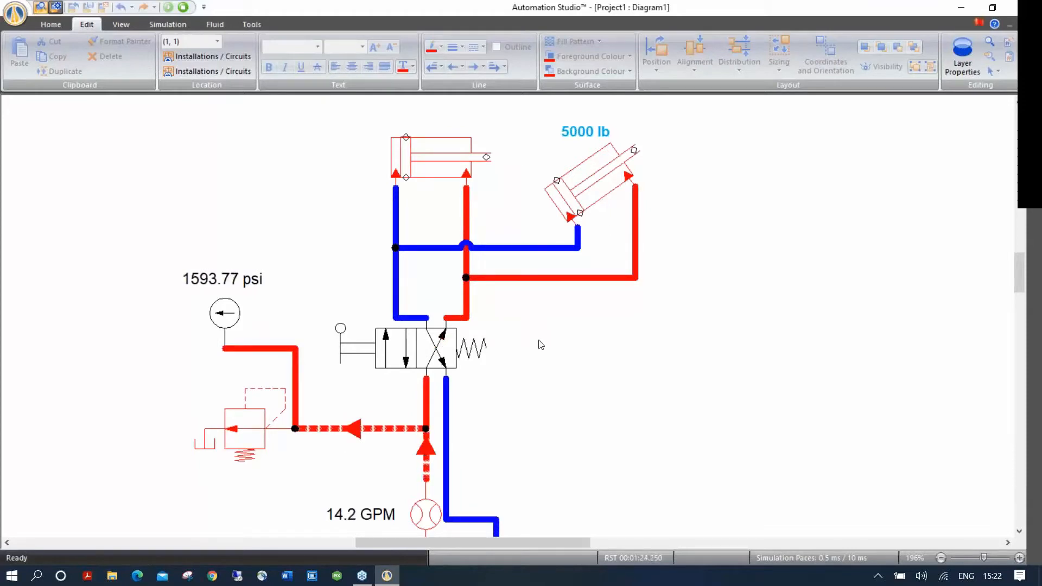
scroll(540, 344, down, 1)
drag(567, 369, 526, 323)
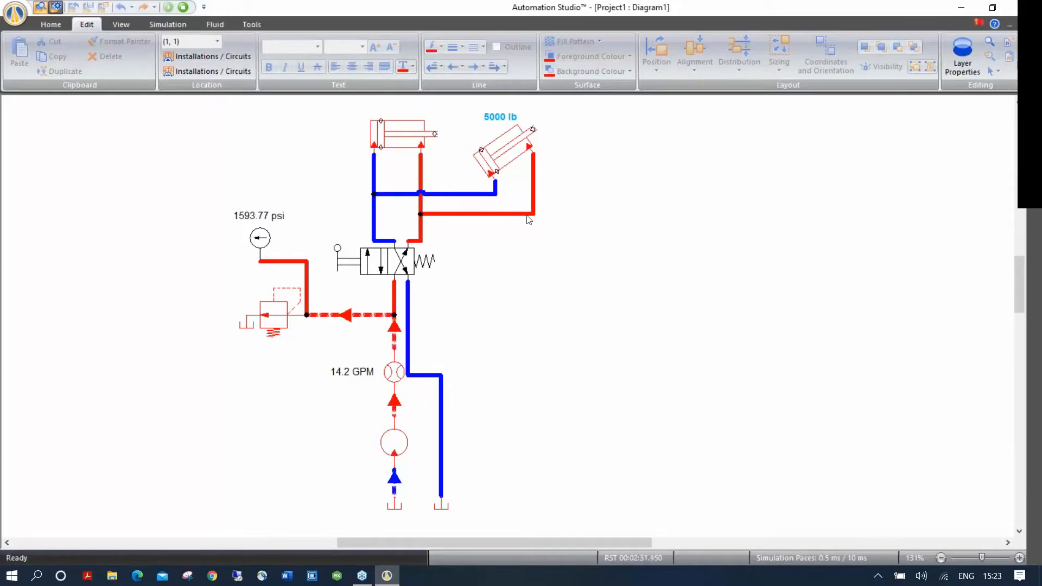
scroll(503, 199, up, 2)
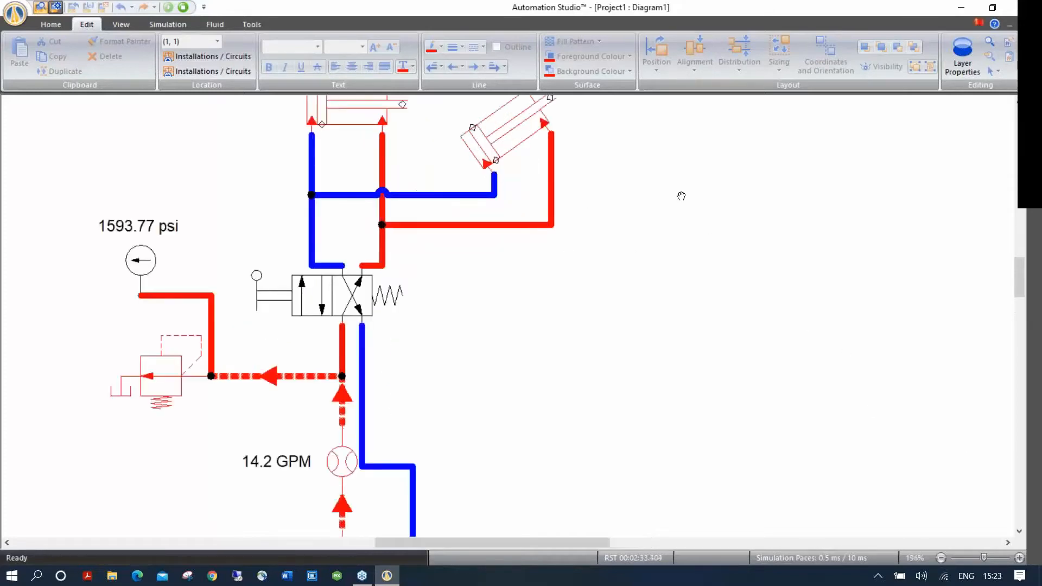
drag(679, 195, 670, 251)
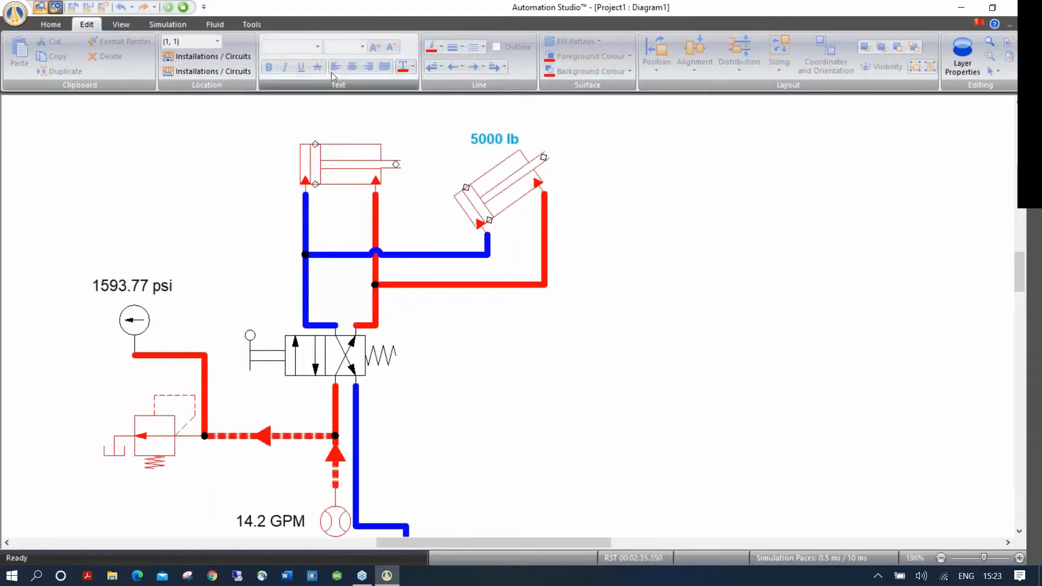
Step: Attach a measuring instrument to the loaded second cylinder's rod-side port, reading pressure in psi with 0.1 precision
click(172, 25)
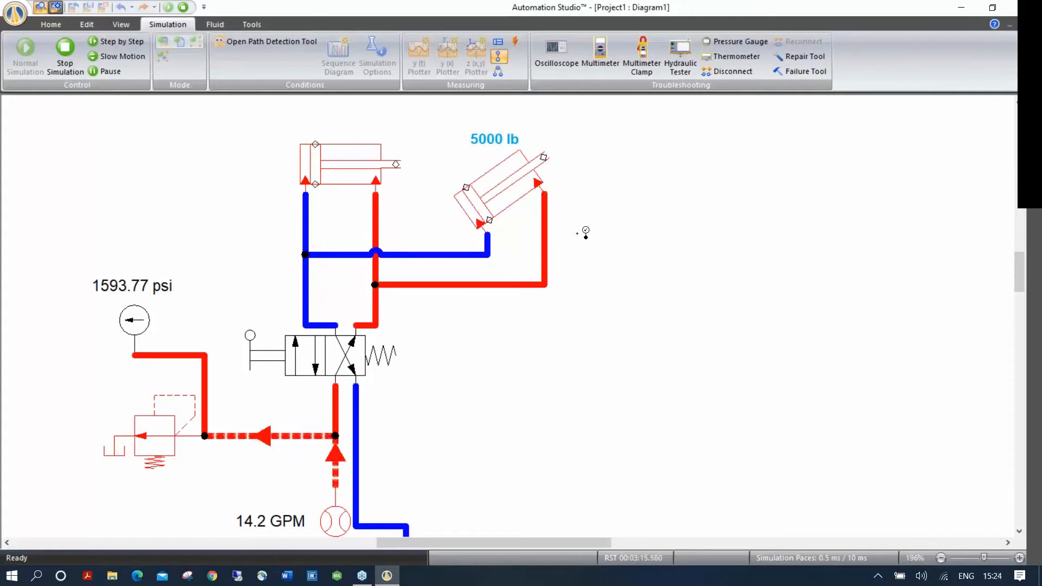
click(596, 221)
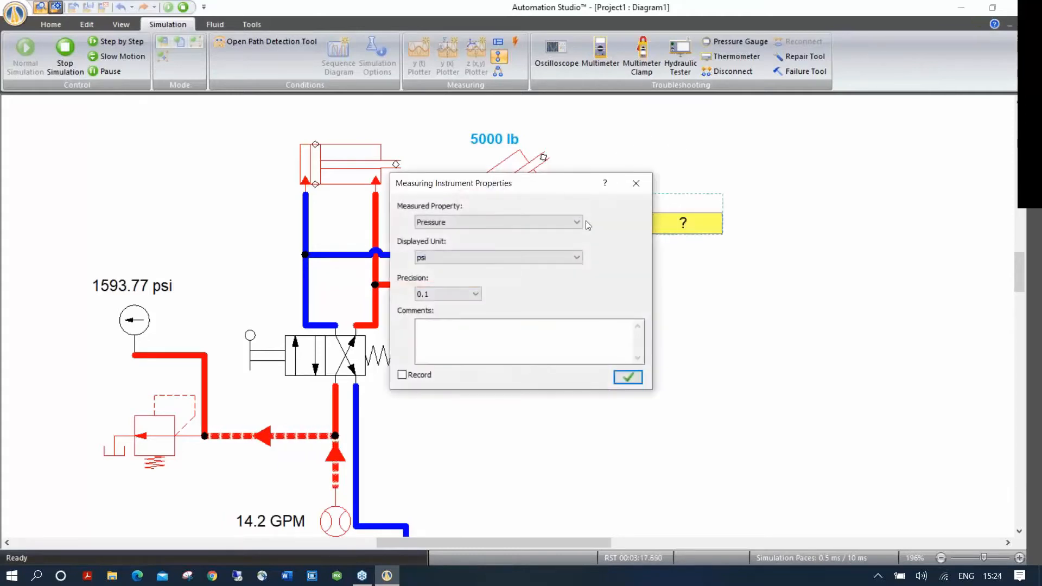
drag(554, 187, 394, 165)
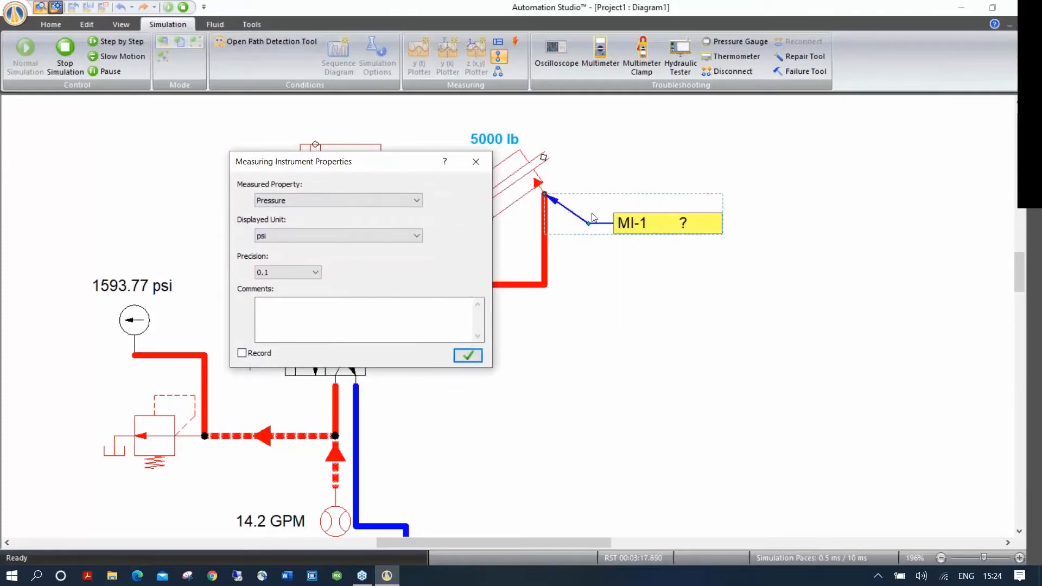
click(347, 197)
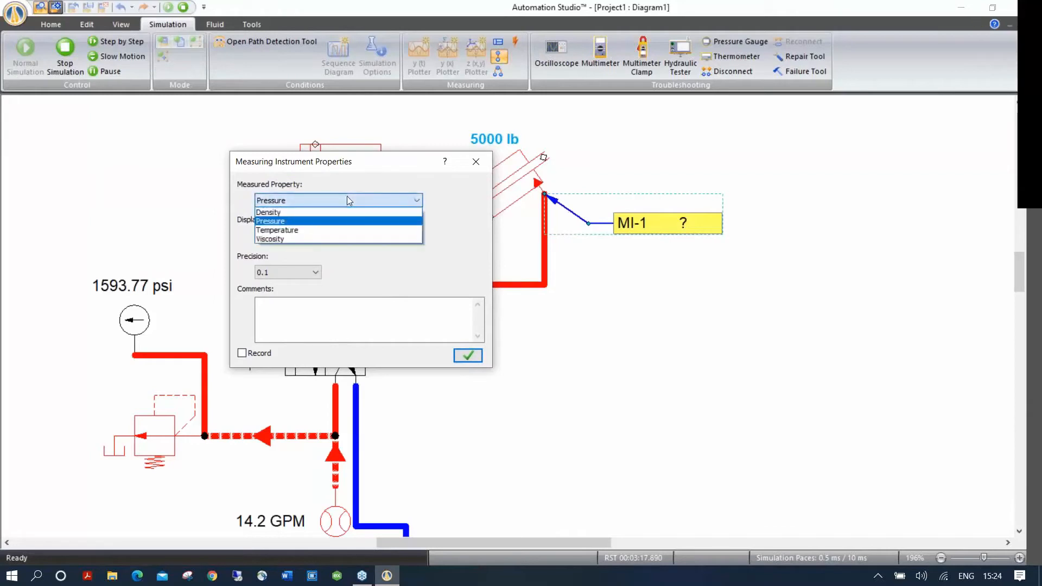
click(325, 228)
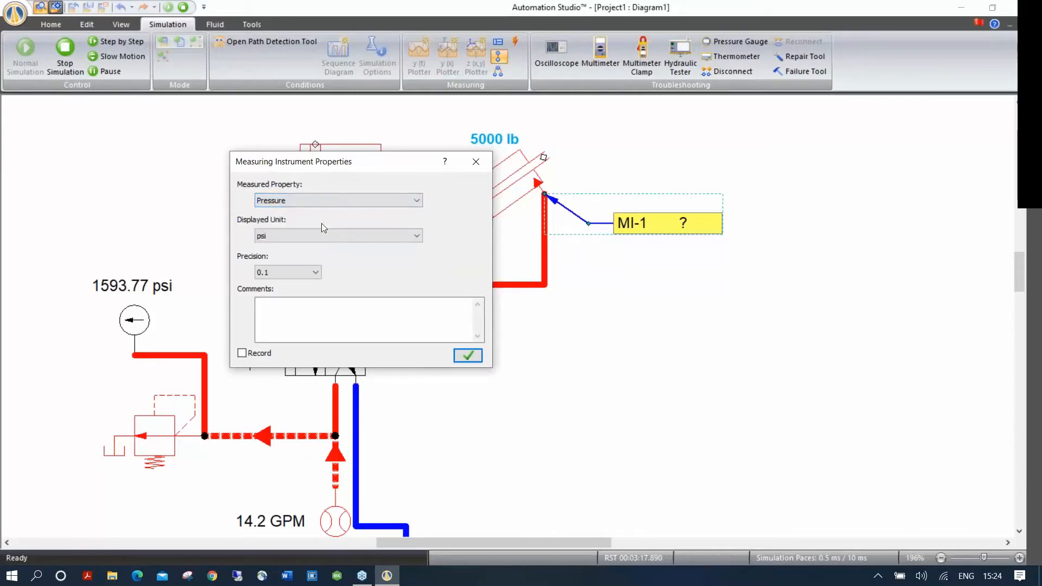
click(321, 237)
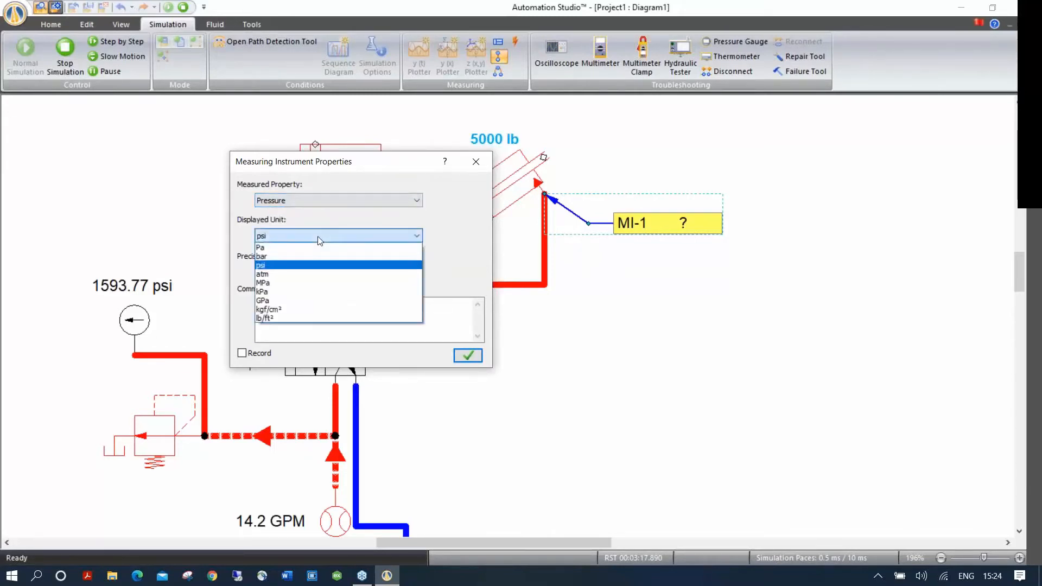
click(305, 265)
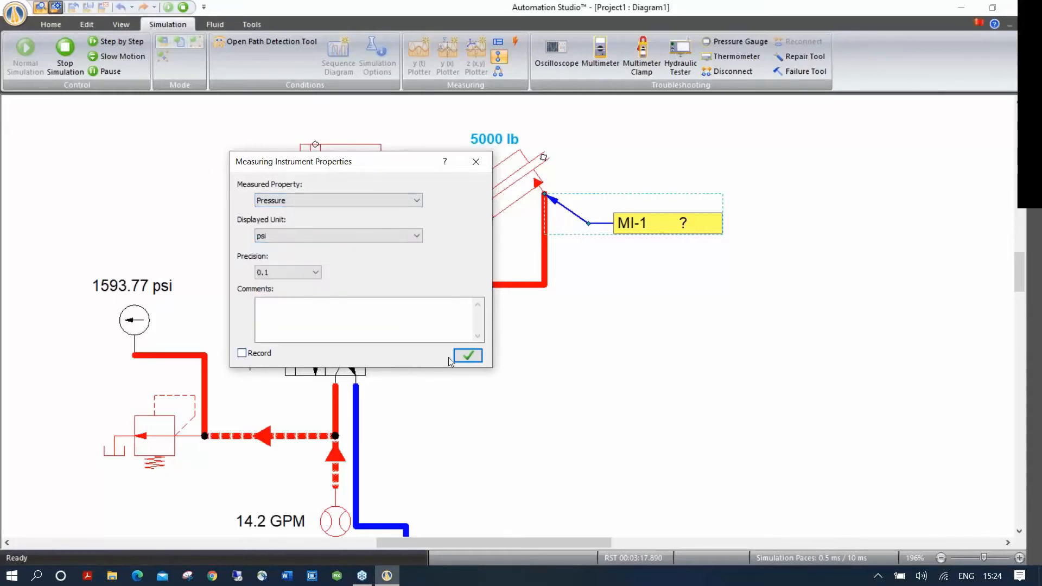
click(467, 356)
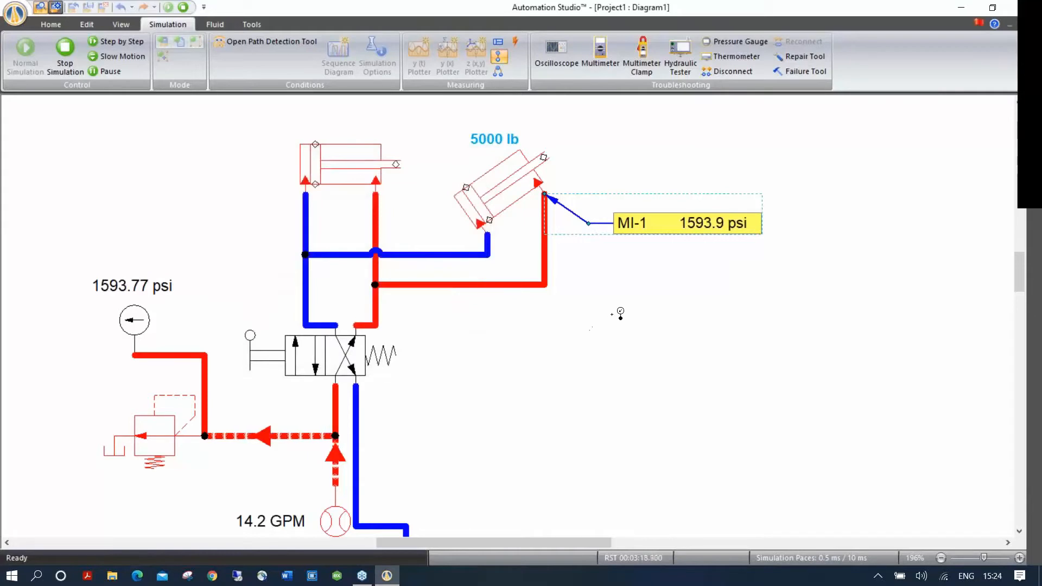
key(Escape)
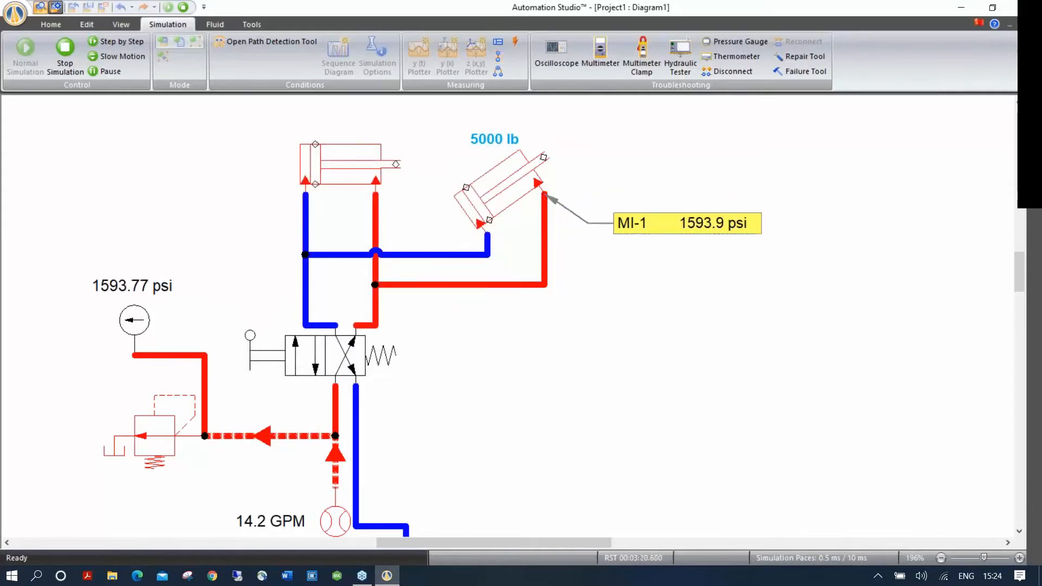
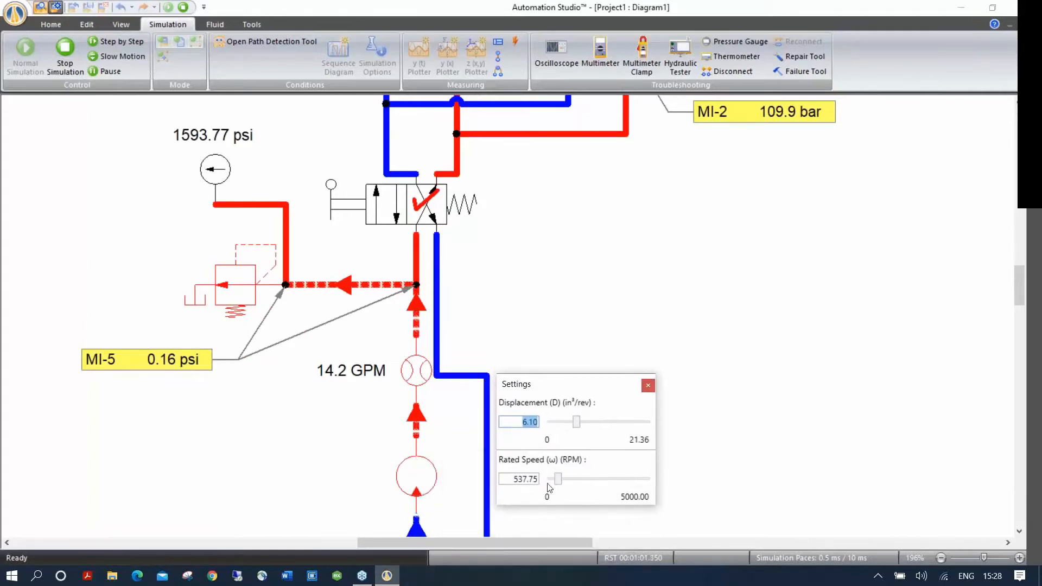
Step: Raise the pump's rated speed to about 736.42 RPM and stop the simulation
mouse_move(559, 484)
mouse_down()
mouse_move(594, 480)
mouse_move(565, 482)
mouse_up()
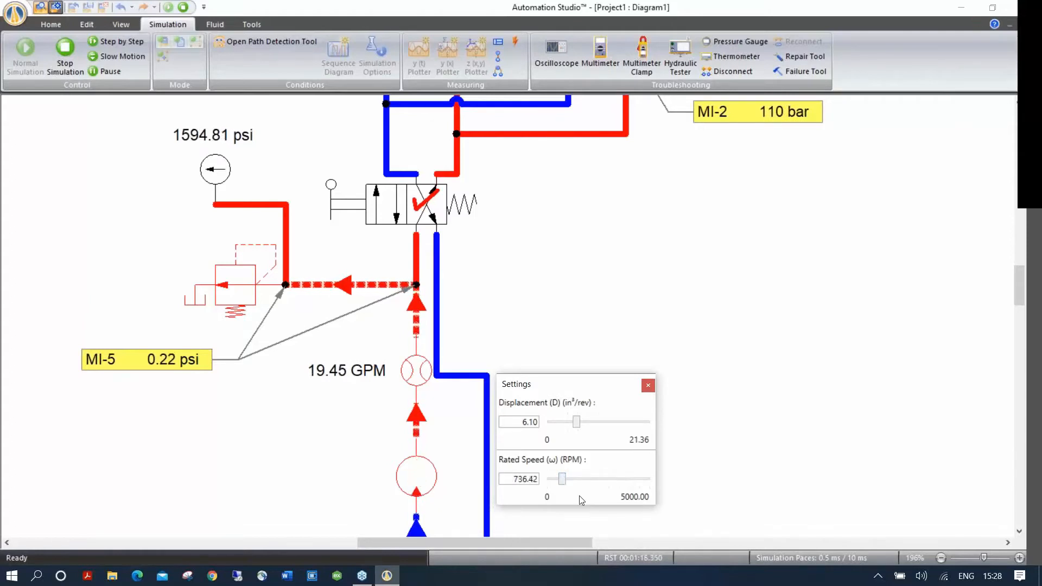
click(184, 10)
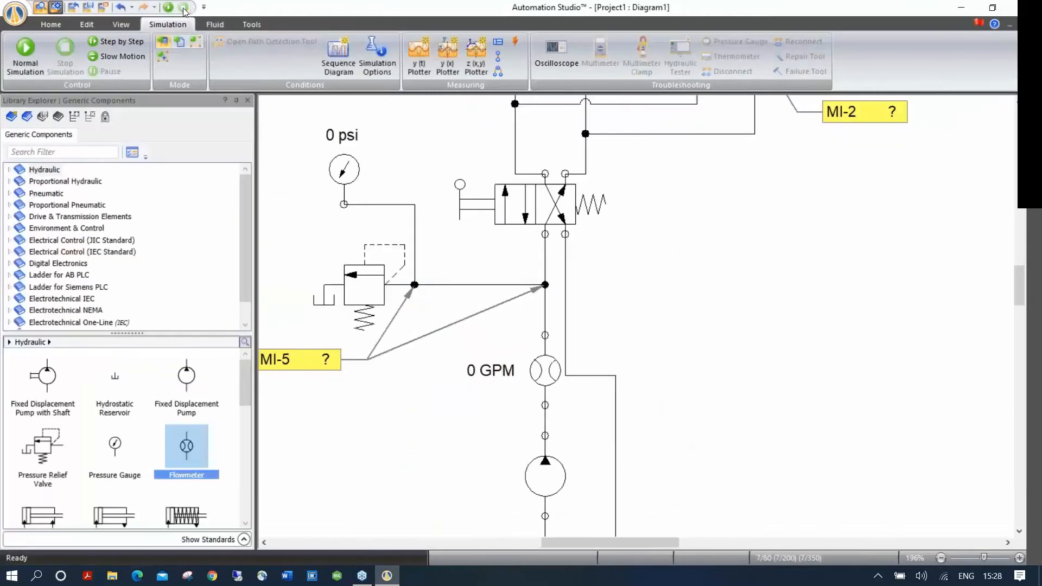
Step: Examine the component properties of the hydraulic line between the relief valve and the pump line, including diameter and length
click(476, 286)
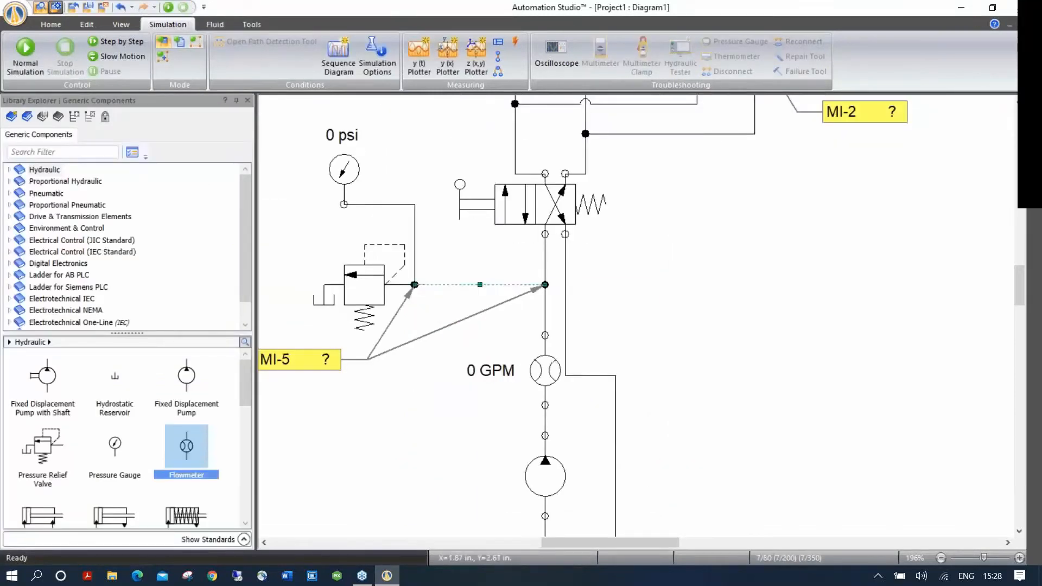
double_click(472, 286)
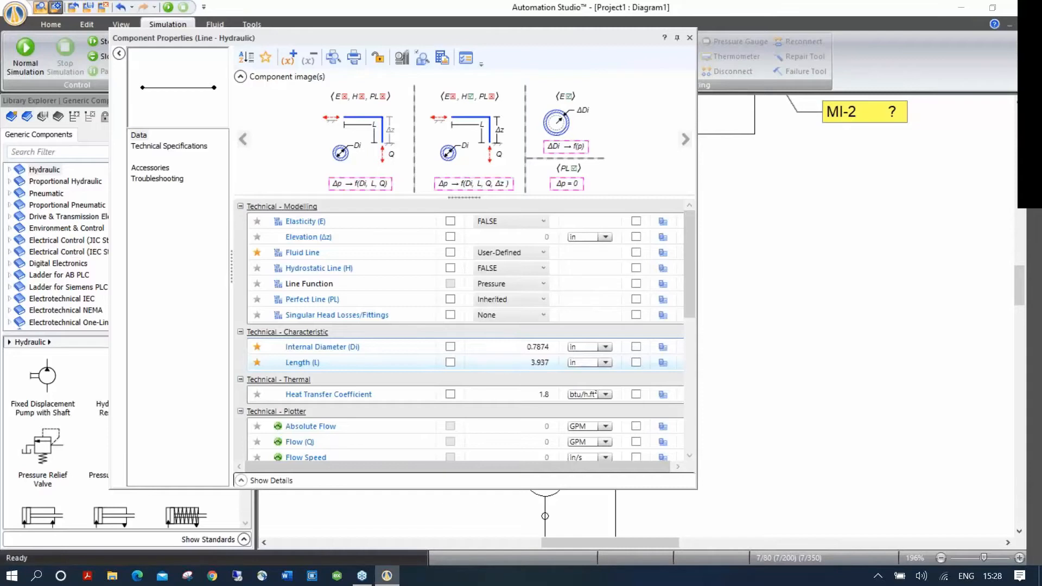
click(690, 38)
Step: Delete the measuring instruments MI-2, MI-1, MI-3 and MI-5 from the diagram
scroll(680, 228, down, 2)
drag(736, 223, 609, 269)
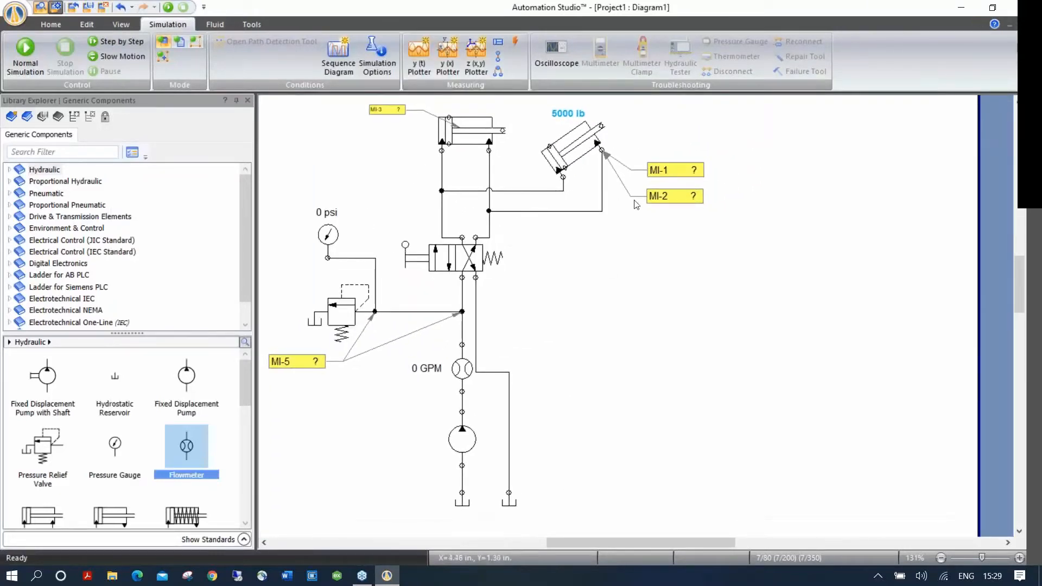
click(654, 197)
key(Delete)
click(655, 170)
key(Delete)
click(403, 113)
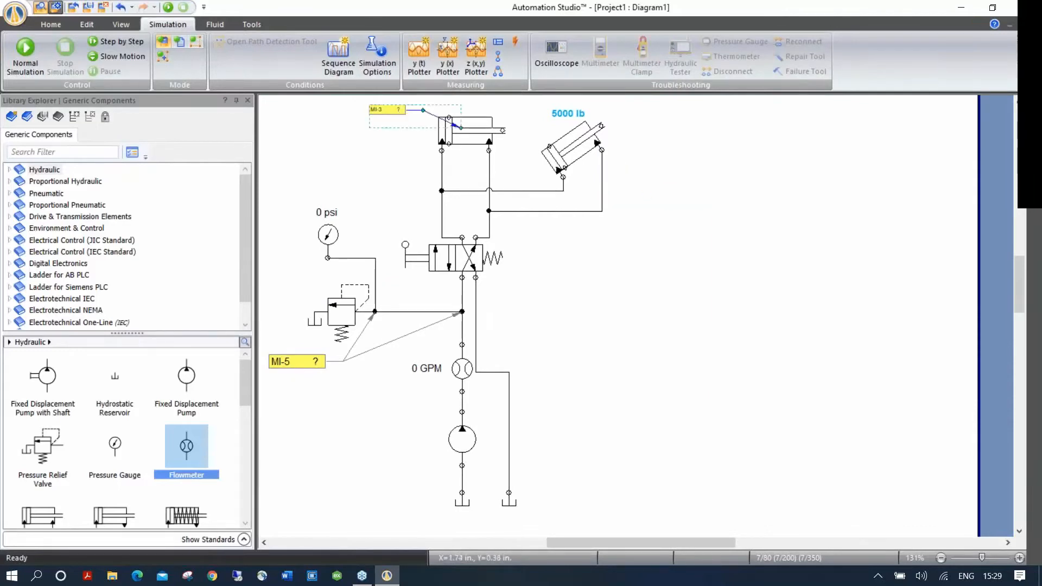
key(Delete)
click(297, 362)
key(Delete)
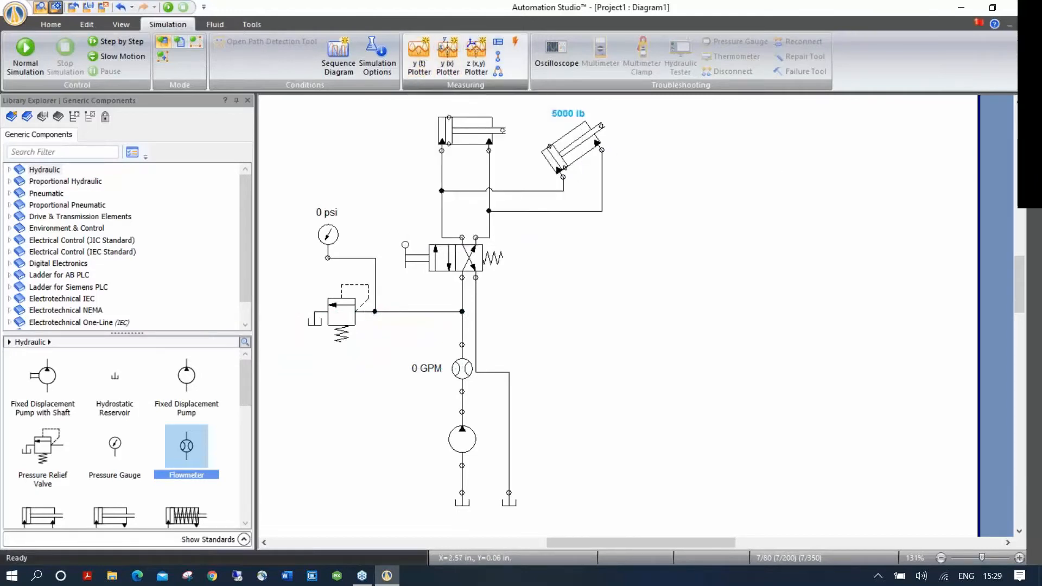
Step: Open a y(t) plotter and place it, slightly enlarged, beside the circuit
click(419, 52)
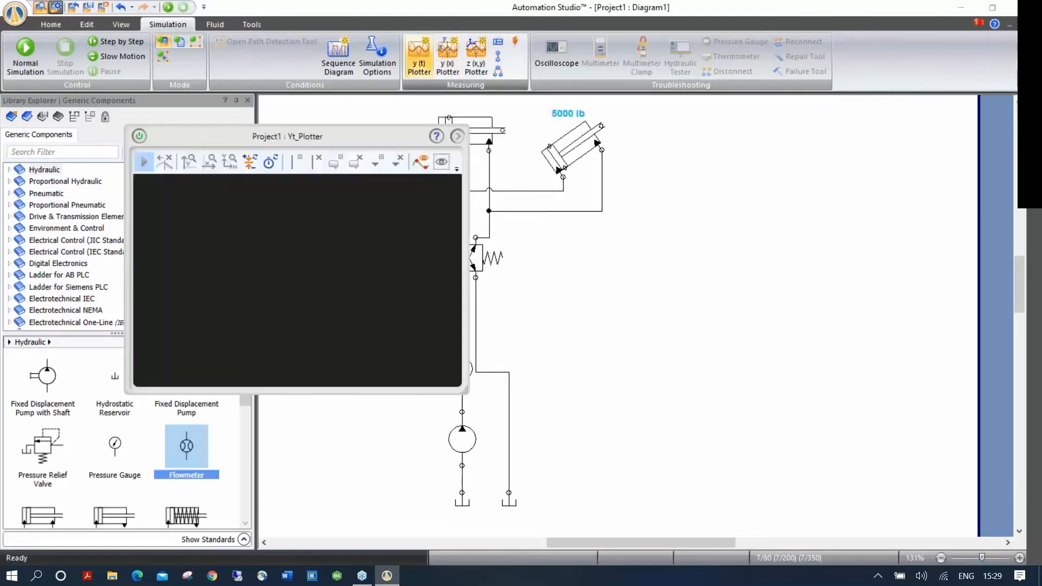
drag(225, 136, 329, 137)
drag(395, 155, 644, 246)
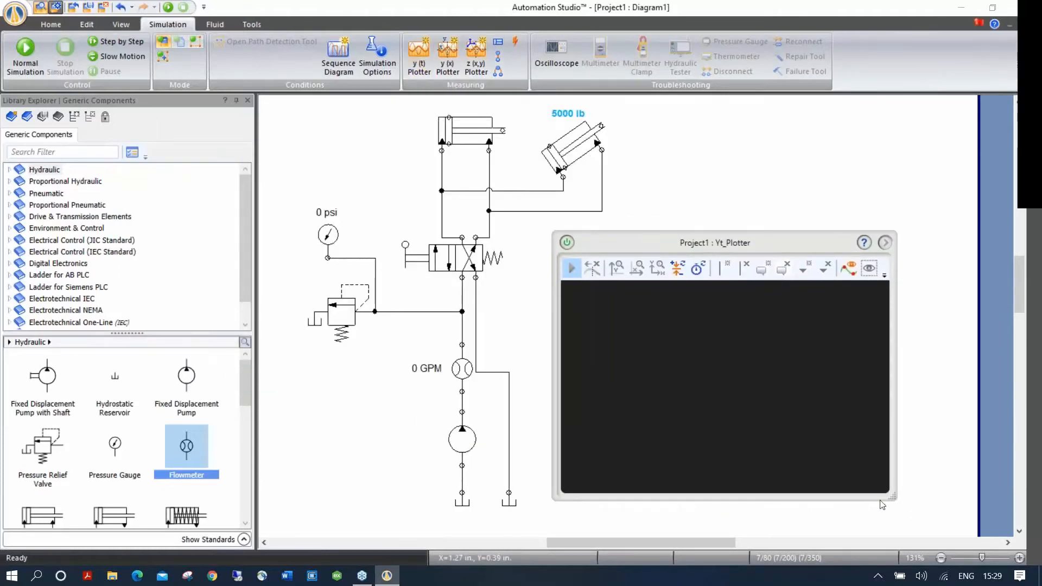
drag(893, 498, 962, 520)
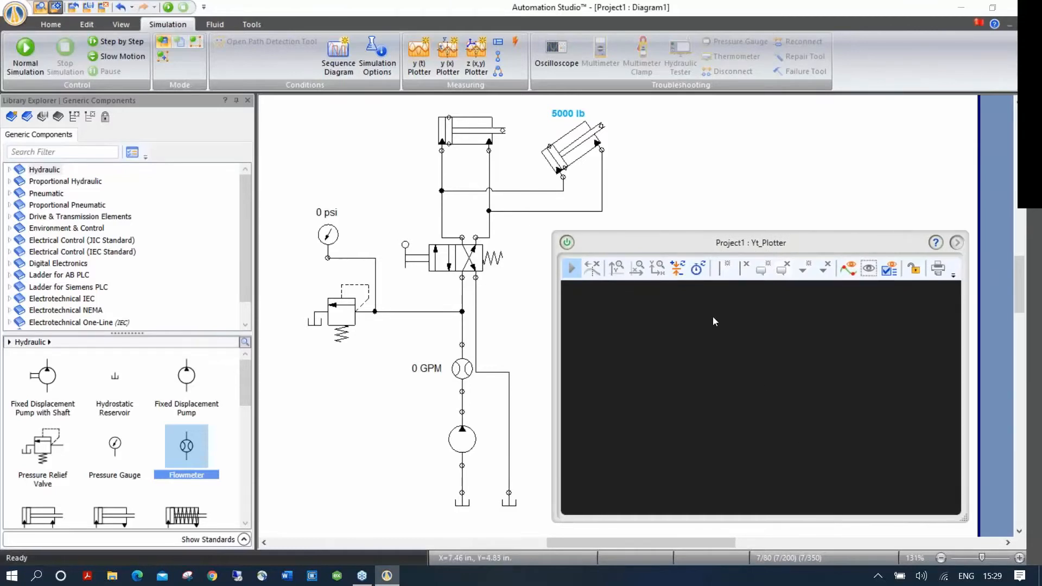
Step: Add the loaded second cylinder's Linear Position to the y(t) plotter
click(580, 153)
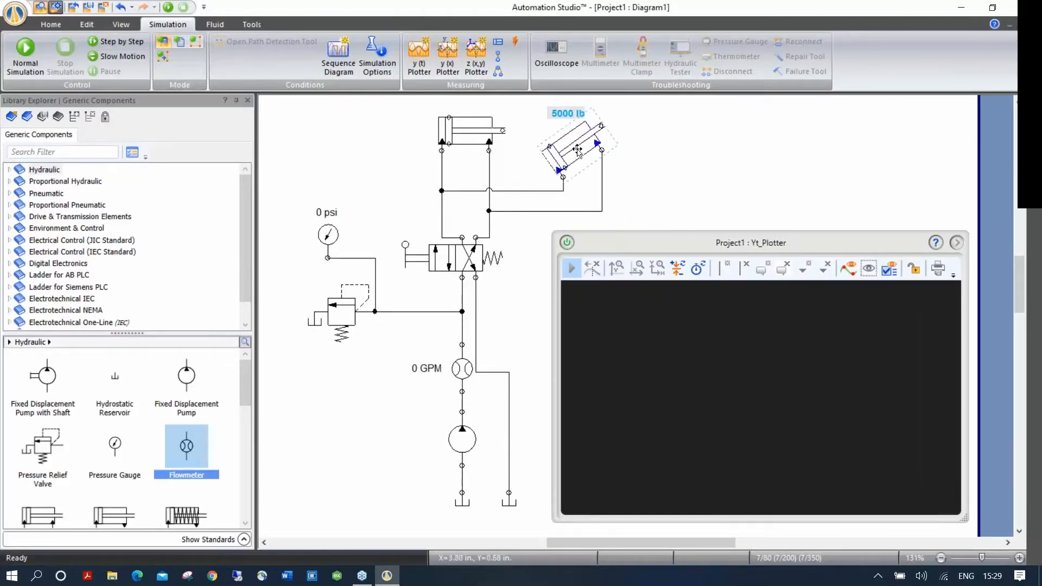
drag(579, 152, 702, 349)
drag(683, 399, 683, 400)
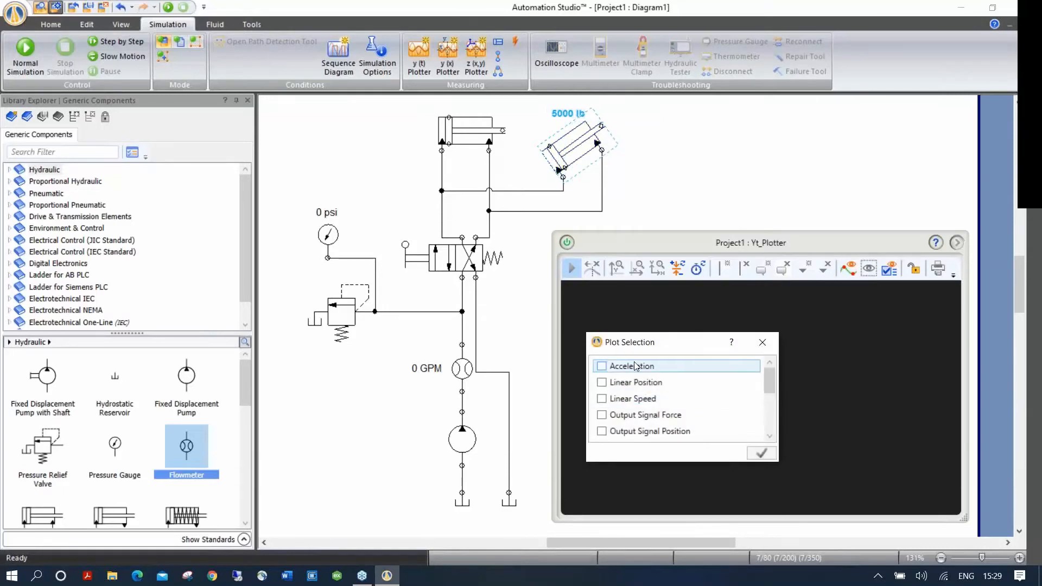
click(602, 383)
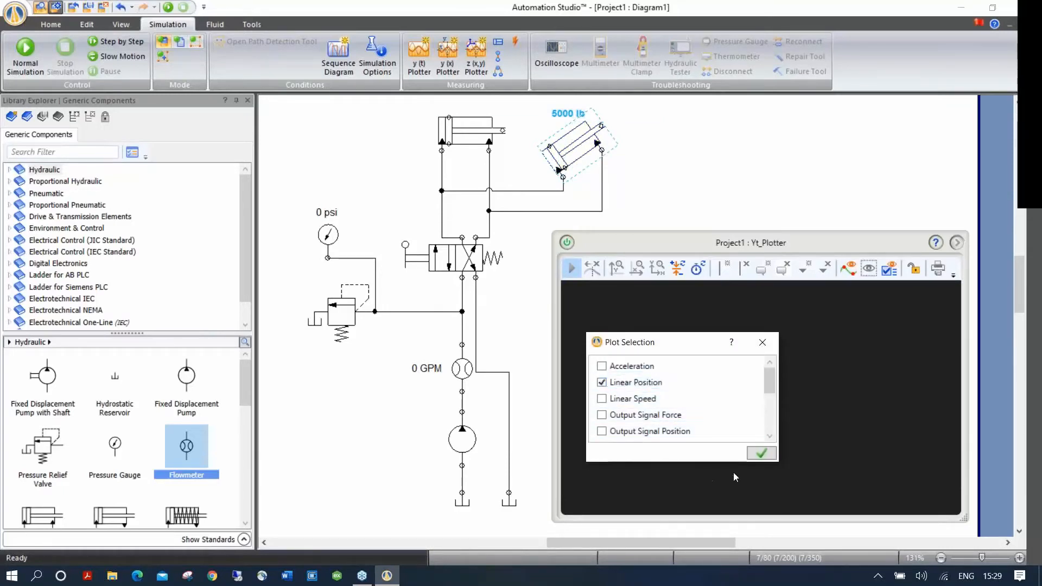
click(761, 454)
Step: Add the first, horizontal cylinder's Linear Position to the y(t) plotter
click(468, 133)
drag(468, 133, 684, 369)
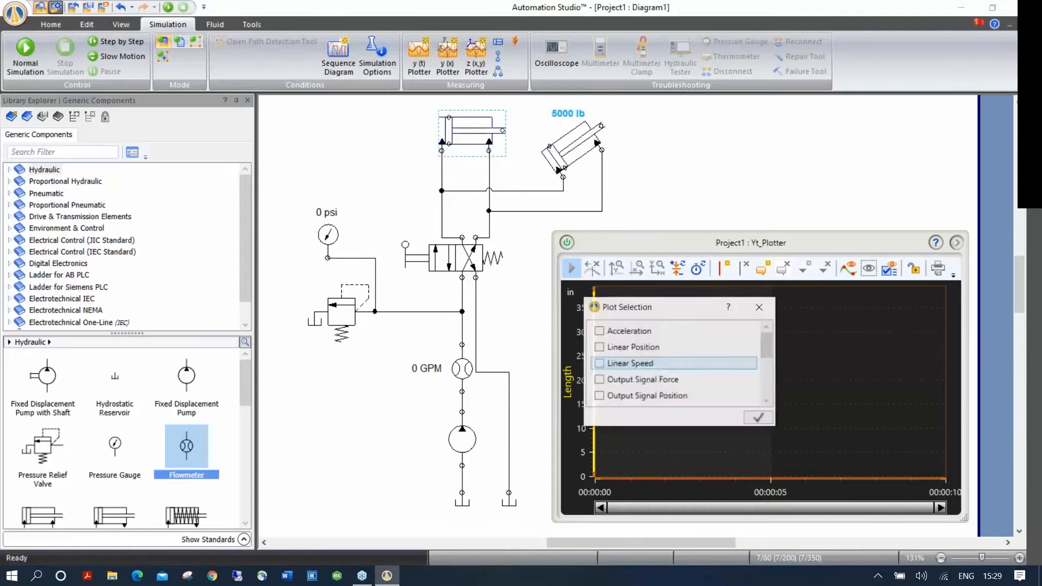
click(599, 347)
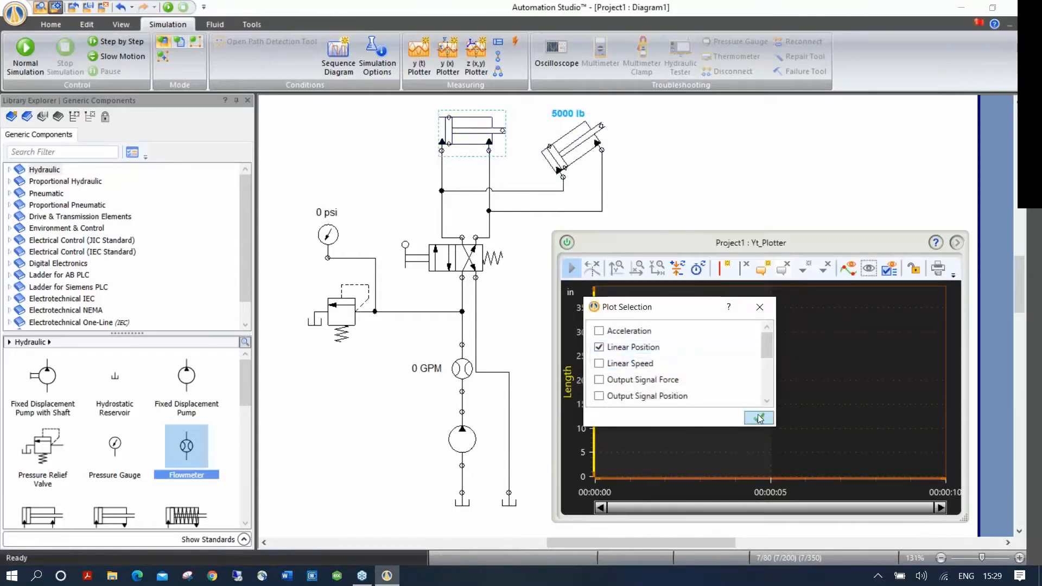
click(758, 418)
Step: Add the pressure gauge's pressure to the y(t) plotter
click(329, 237)
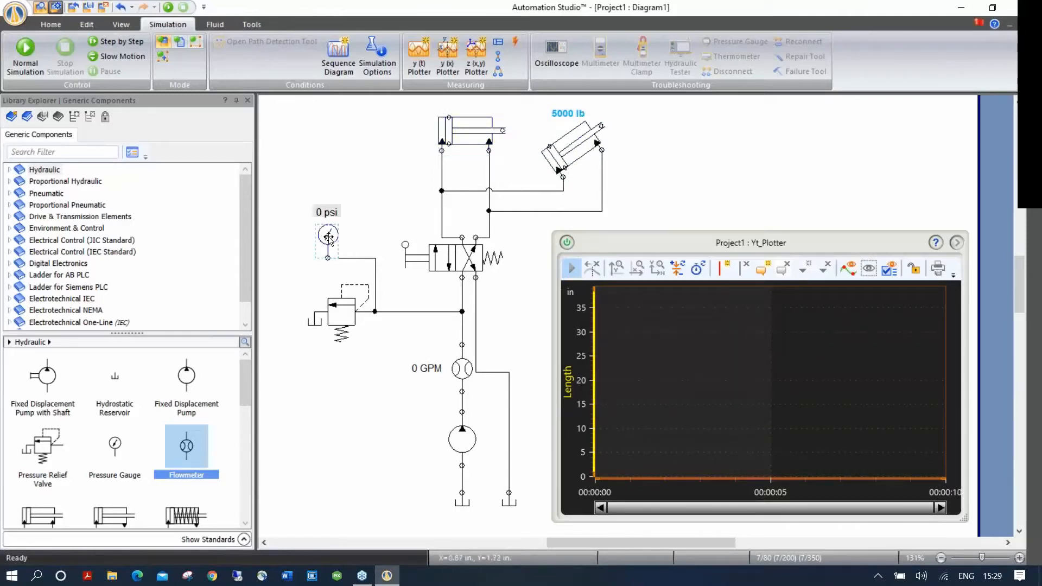
drag(328, 237, 628, 309)
drag(676, 341, 676, 341)
click(597, 306)
click(754, 393)
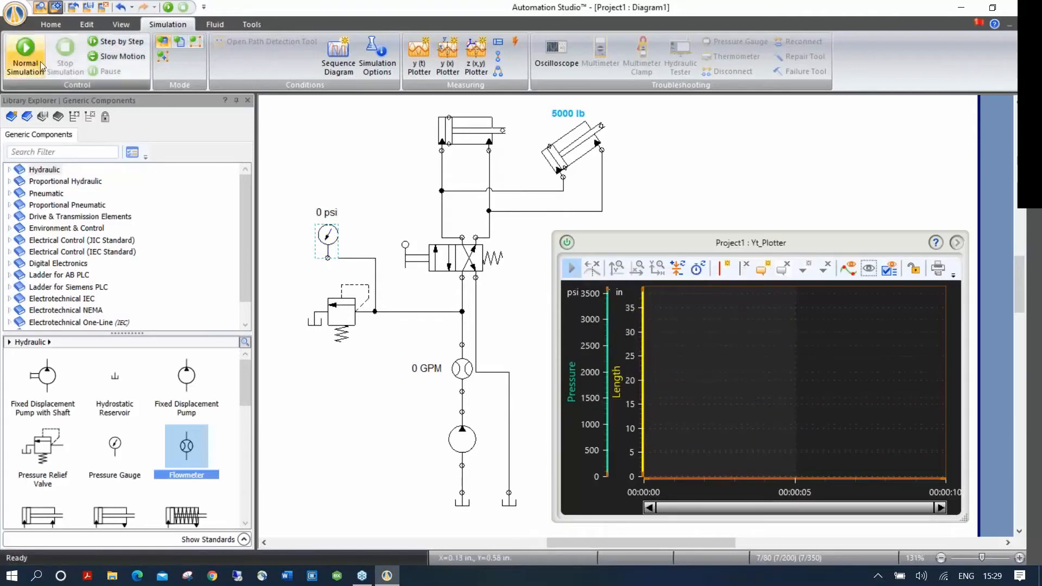
Step: Run the normal simulation through one extension and retraction of both cylinders using the directional valve, and stop it
click(32, 50)
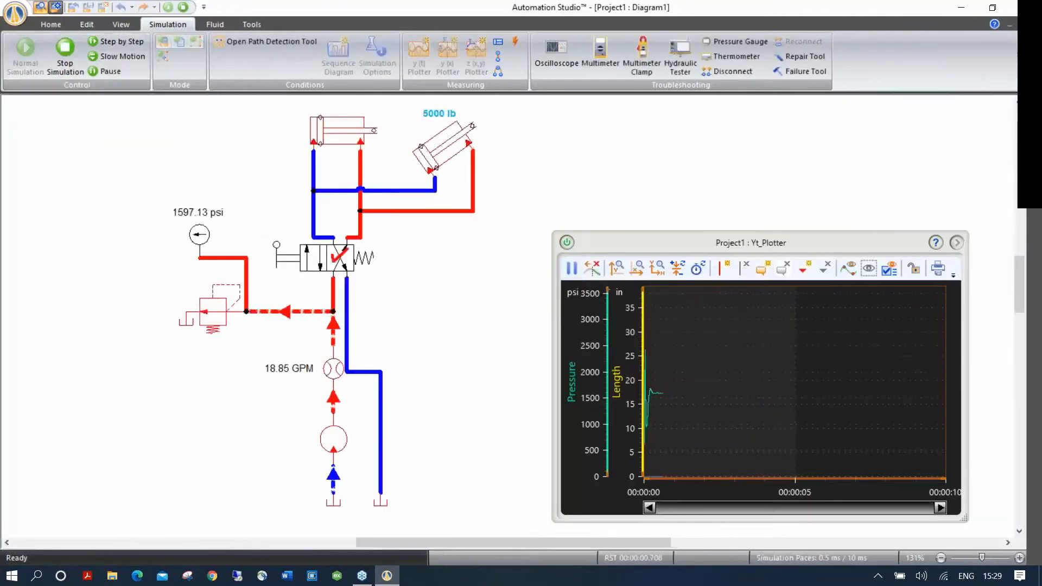
click(322, 265)
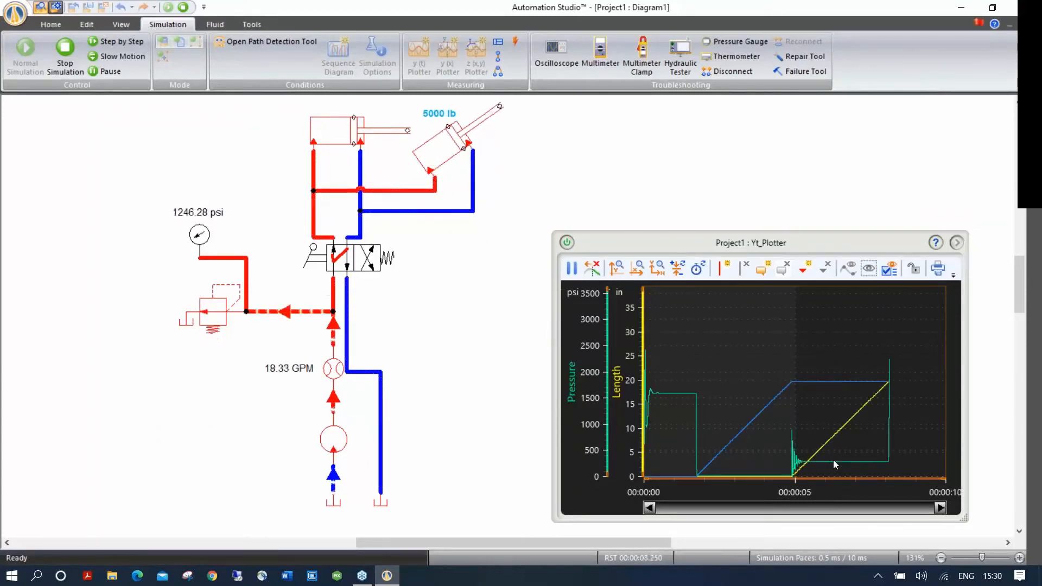
click(369, 263)
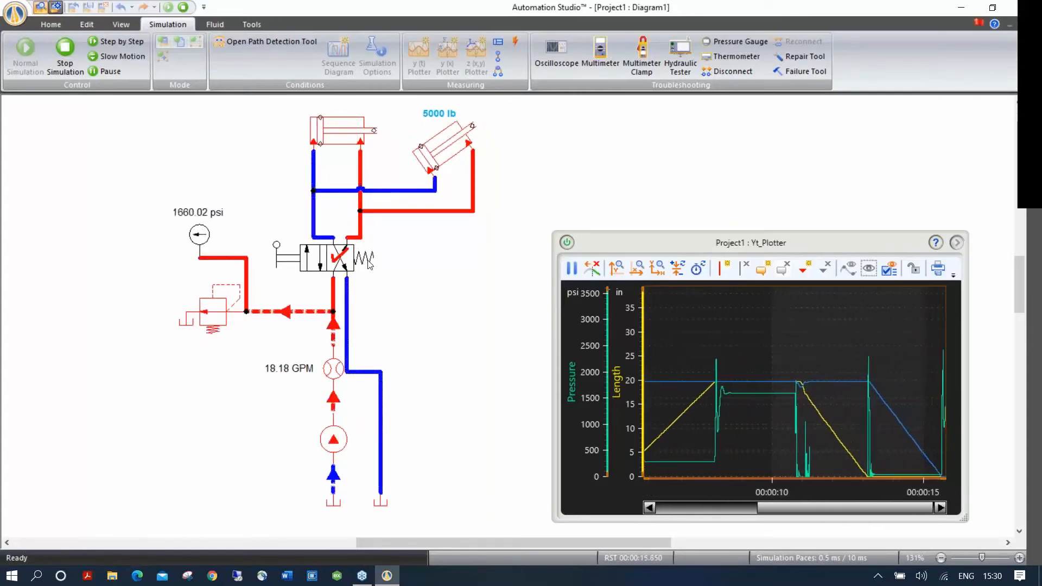
click(67, 49)
Step: Enlarge the plotter over the diagram and show its curve legend in the graph's upper-right corner
drag(628, 243, 266, 84)
drag(603, 359, 946, 509)
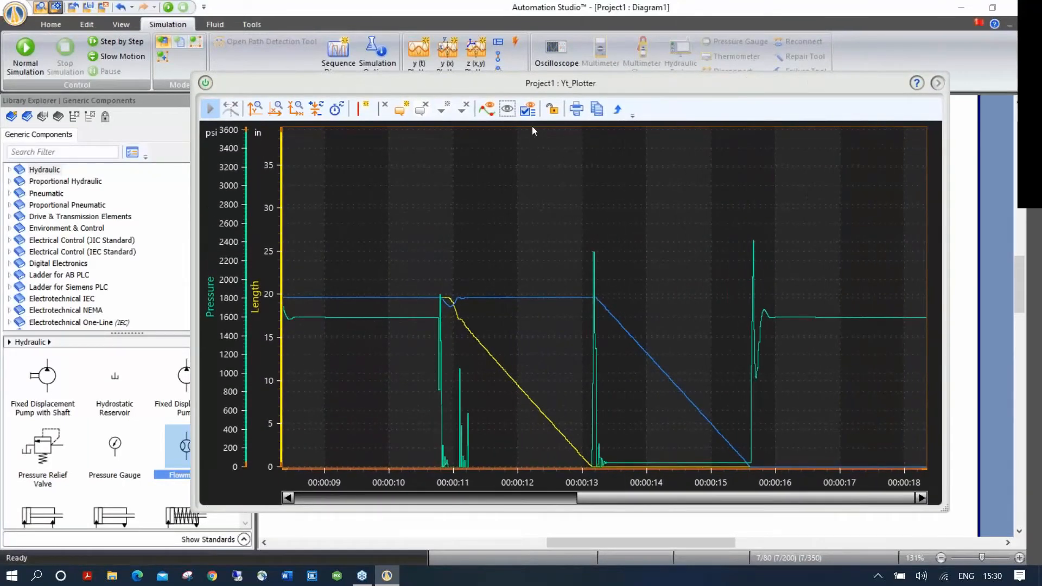
click(528, 110)
drag(876, 422, 853, 321)
mouse_move(851, 254)
mouse_down()
mouse_move(854, 153)
mouse_move(867, 142)
mouse_up()
Step: Highlight the plotted curves from the legend, and hide and show the A1 and A2 linear position curves again
click(861, 151)
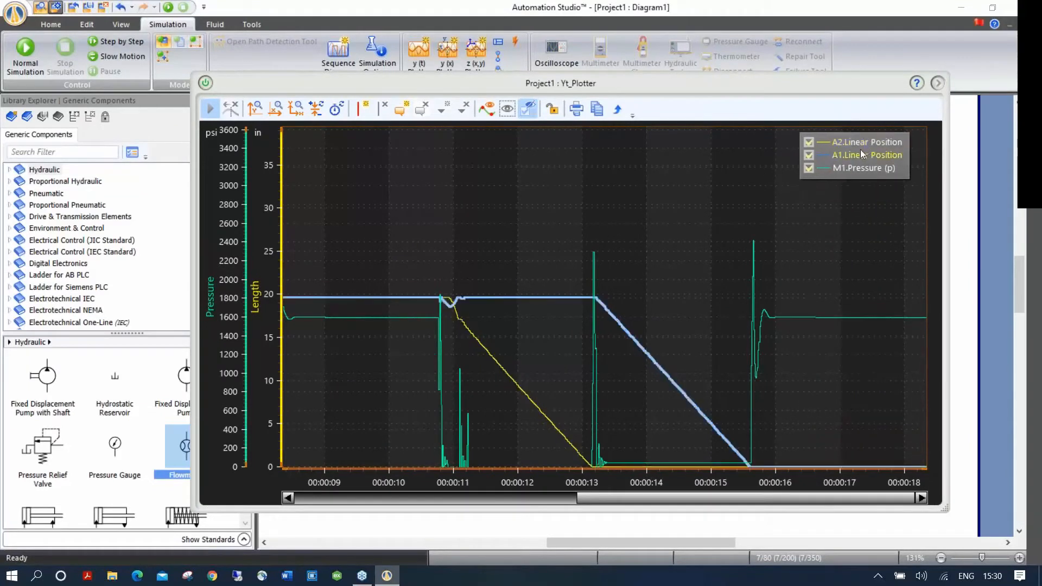
click(858, 167)
click(859, 153)
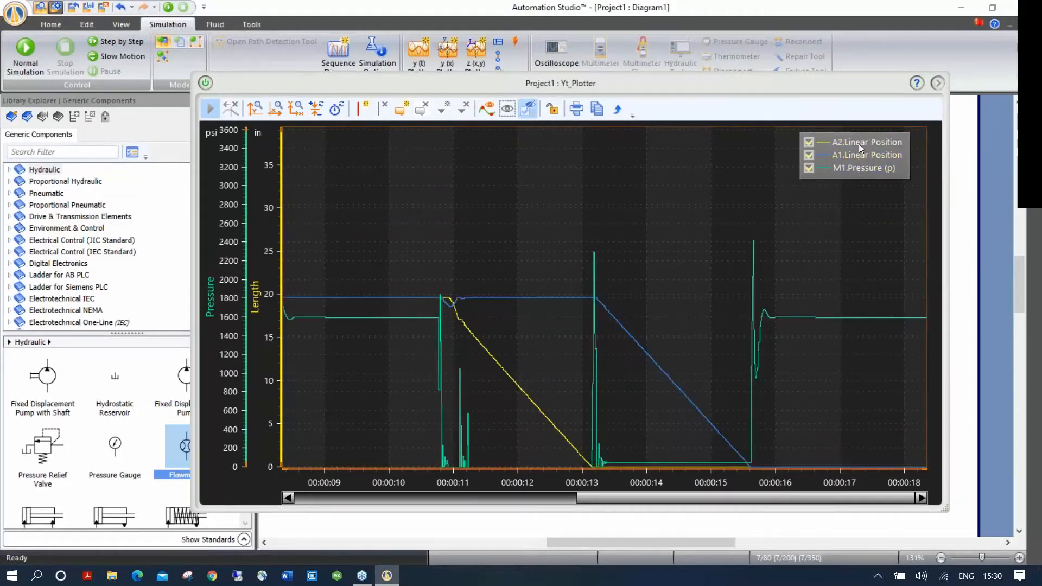
click(809, 154)
click(809, 142)
click(810, 143)
click(810, 154)
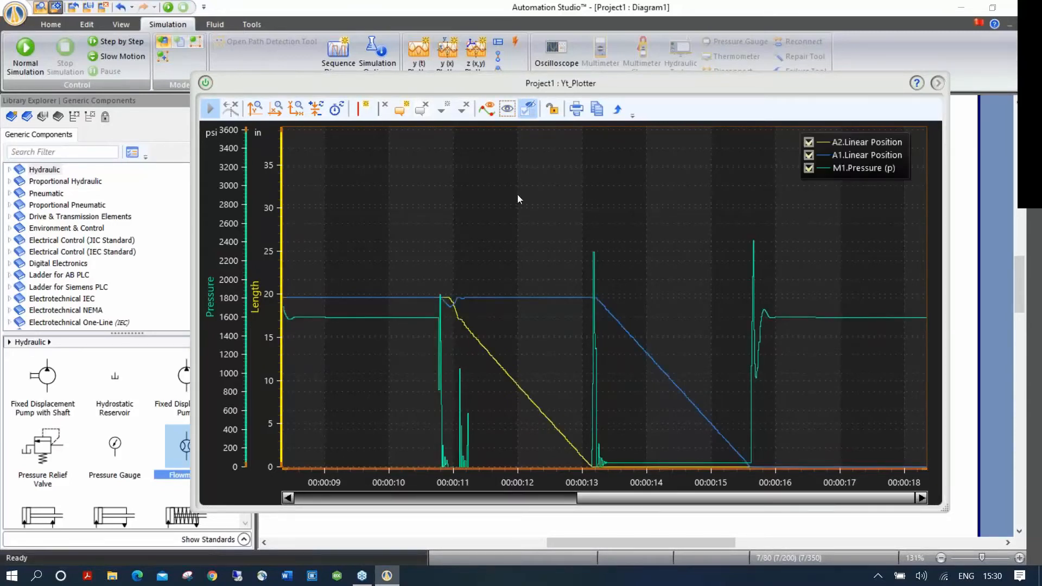
Step: Add two vertical cursors to the plotter graph and place them on the falling A2 curve at about 11.4 s and 12.3 s
click(357, 114)
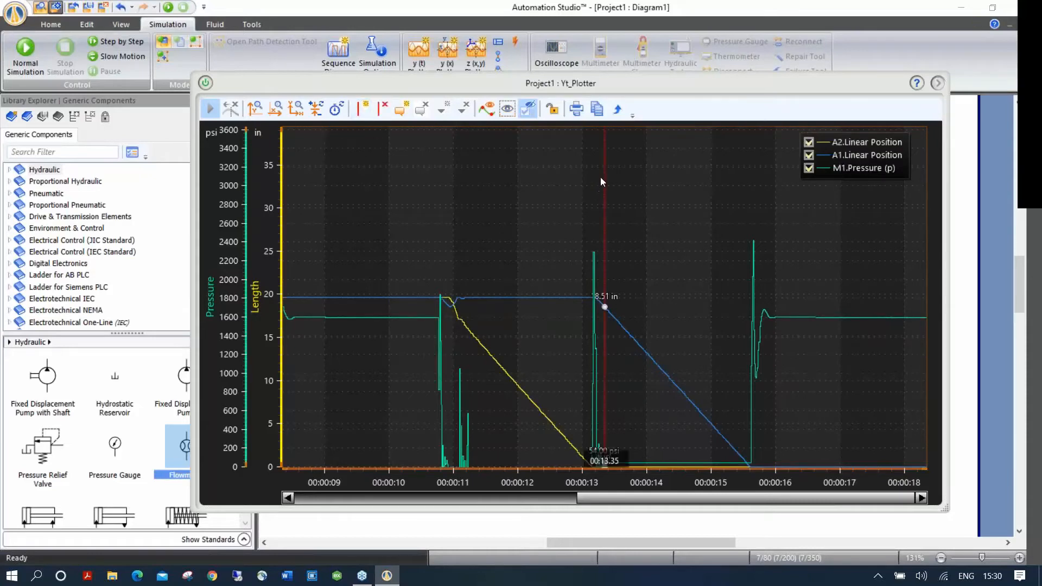
drag(604, 172, 482, 169)
click(361, 111)
drag(606, 187, 639, 195)
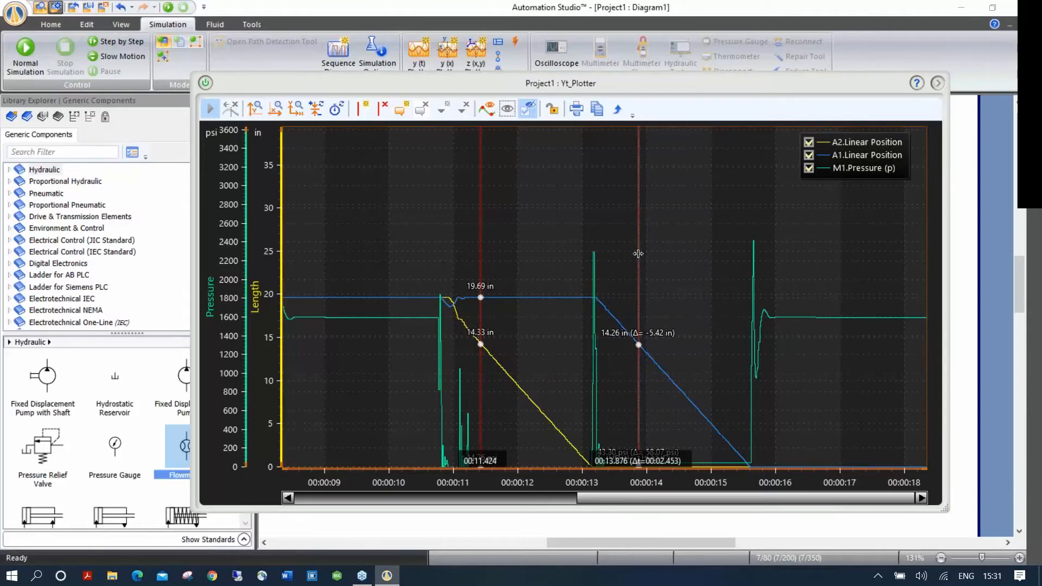
drag(638, 253, 535, 255)
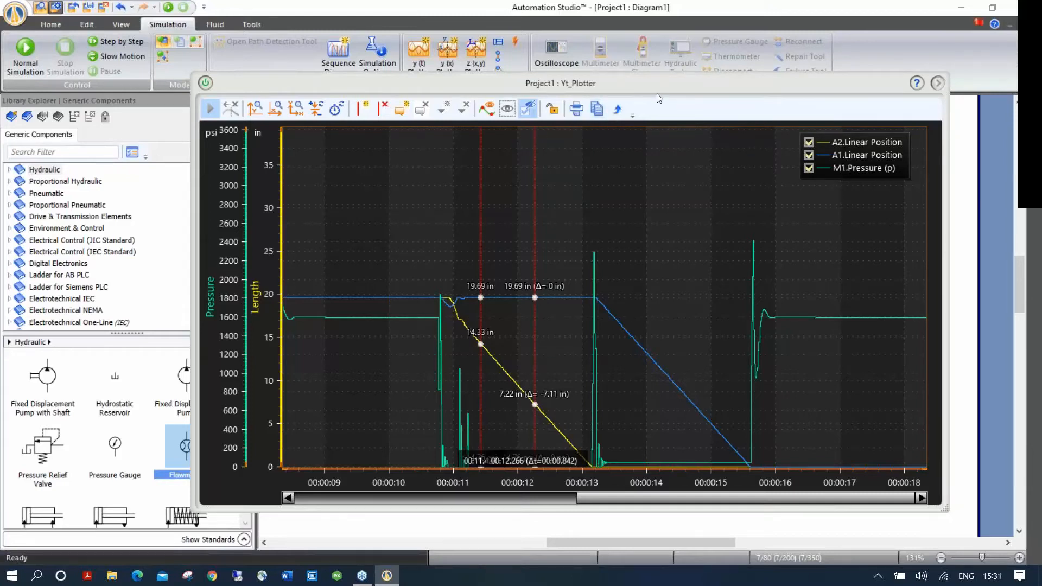
Step: Examine the plotter's curve list and general display settings beside the reduced graph, and close the plotter
drag(641, 86, 500, 79)
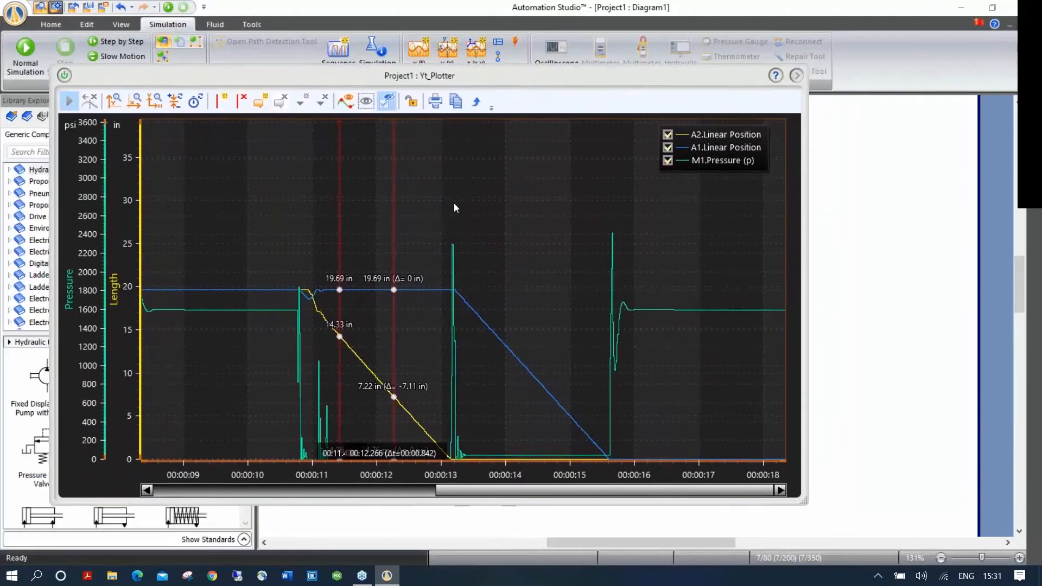
click(798, 78)
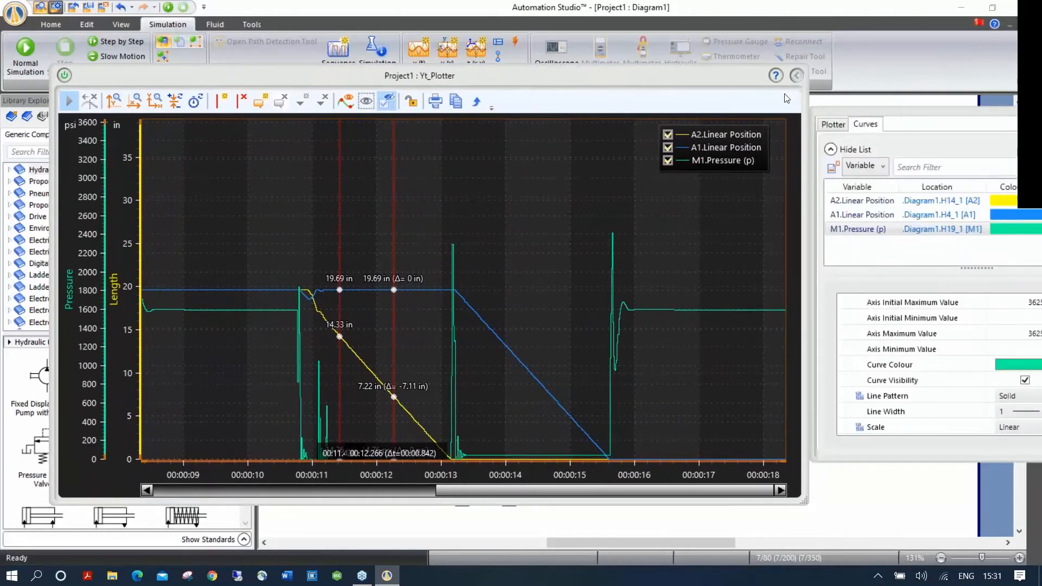
drag(798, 498, 621, 359)
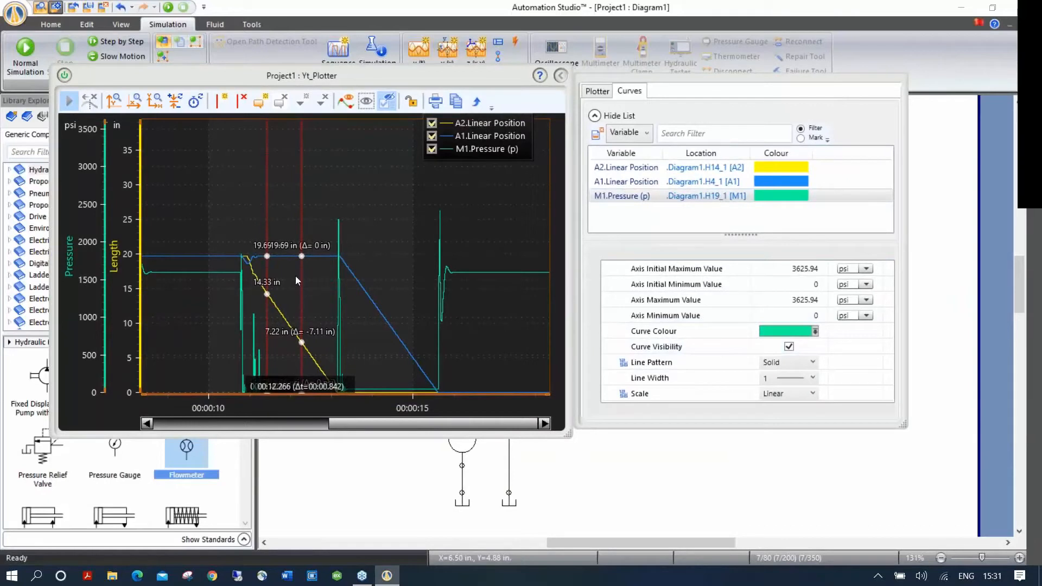
click(597, 92)
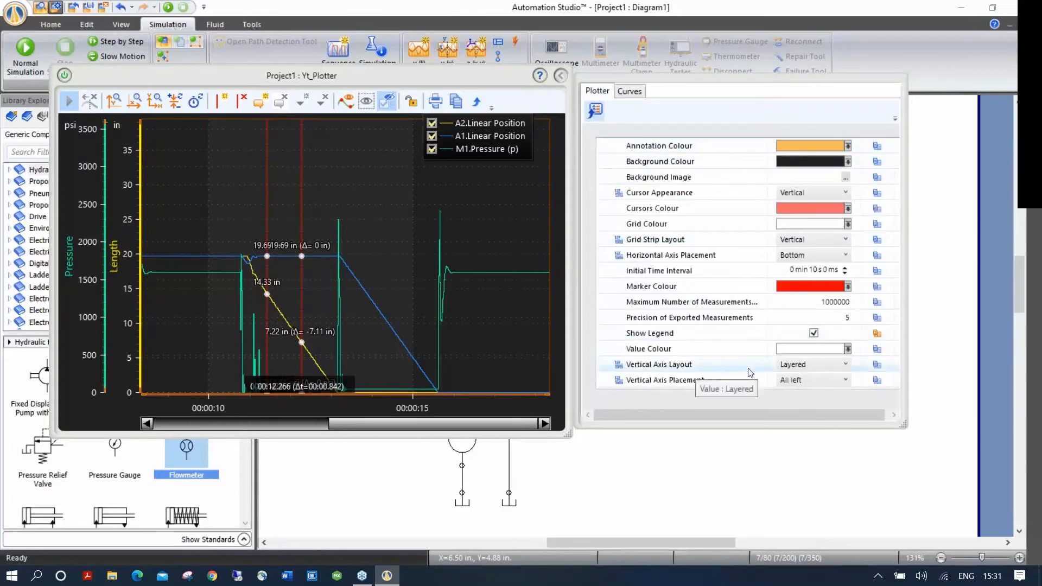
click(64, 76)
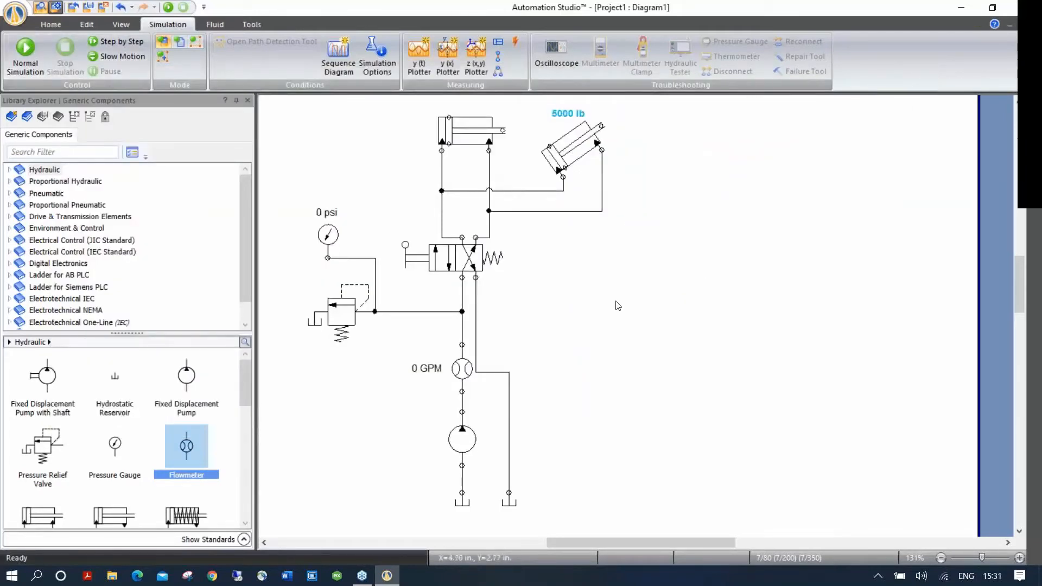
Step: Insert a bill of materials table listing component names and quantities, and place it beside the hydraulic circuit
drag(602, 298, 585, 296)
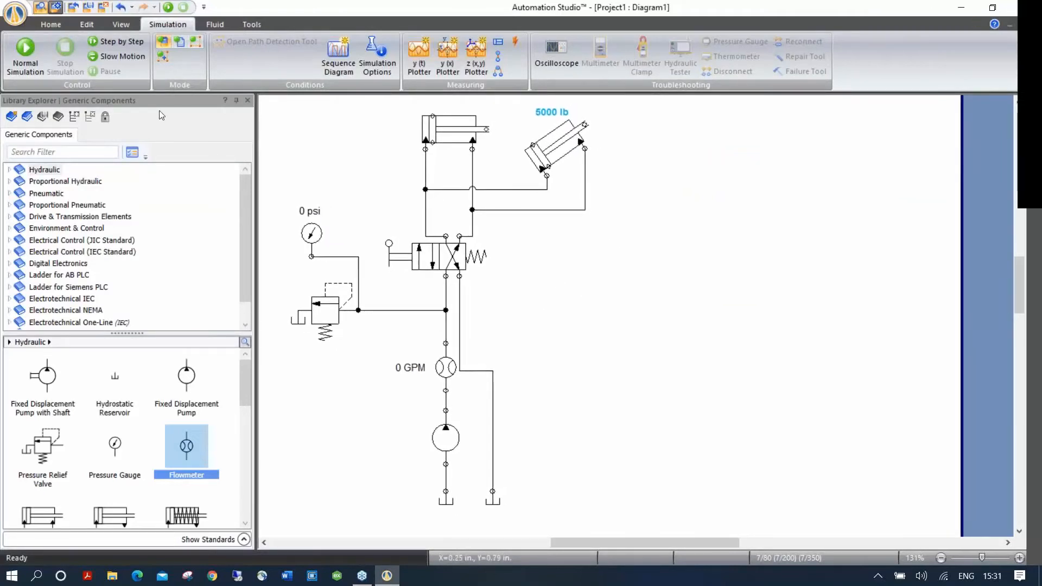
click(50, 24)
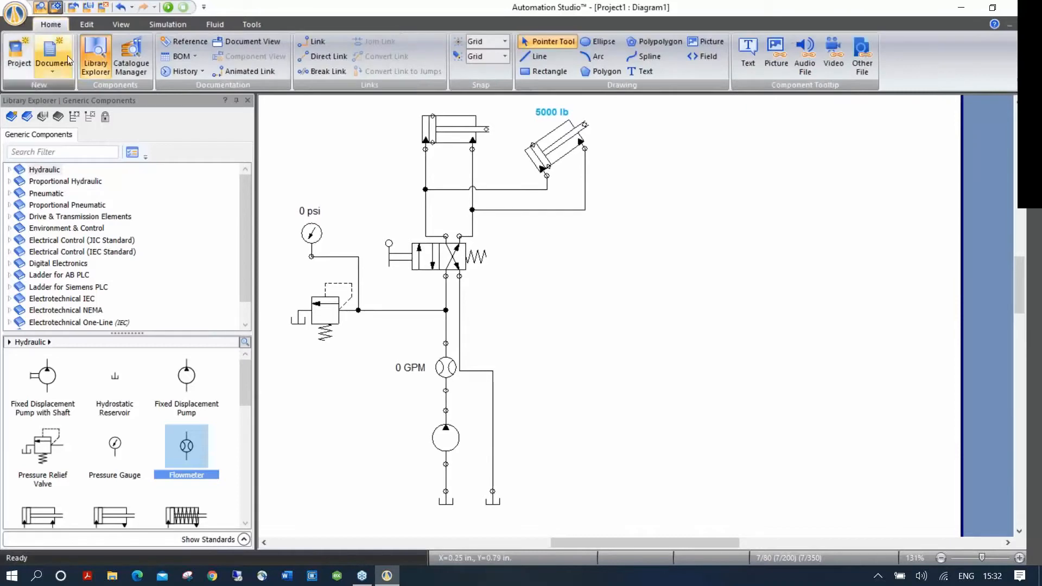
click(179, 57)
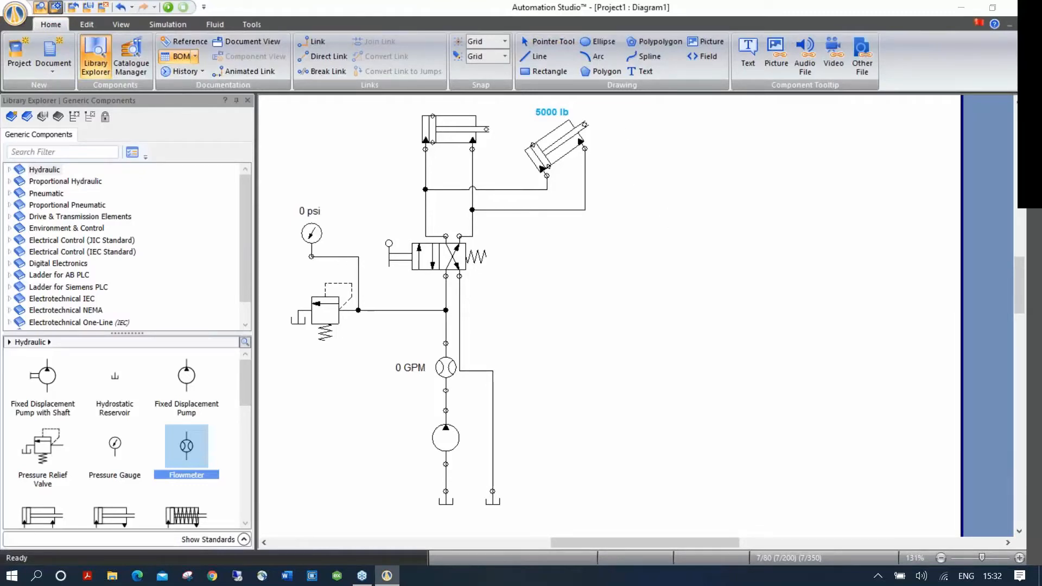
click(646, 143)
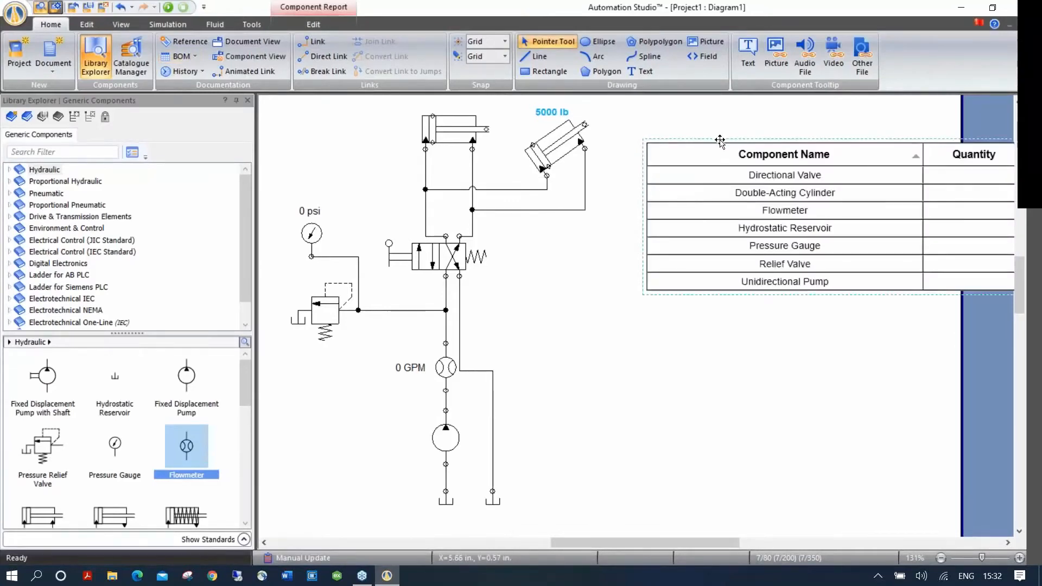
click(615, 254)
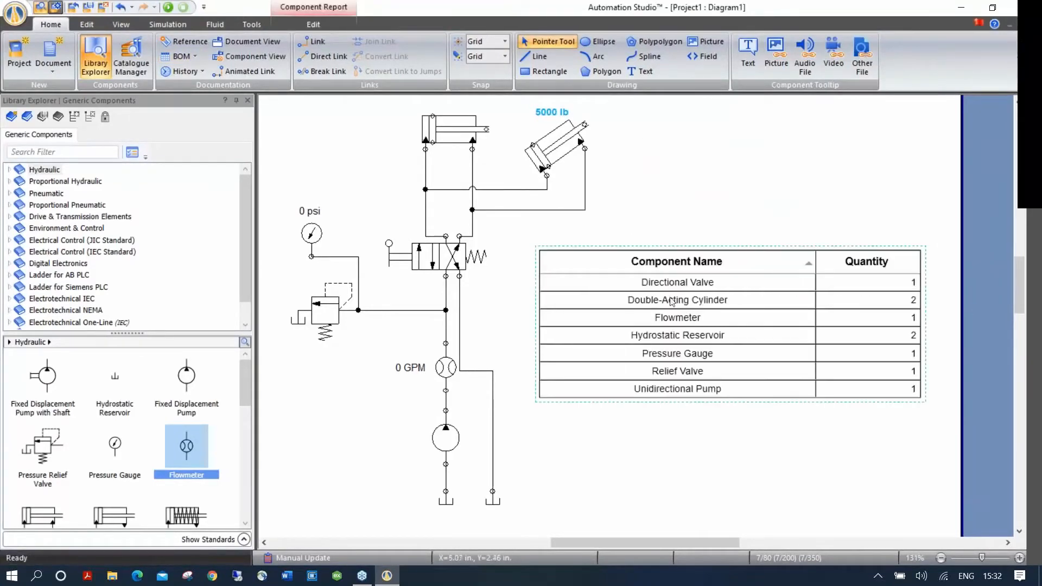
Step: Unlock the bill of materials for editing to narrow its Component Name and Quantity columns, and move it to the sheet's upper-right corner
right_click(613, 247)
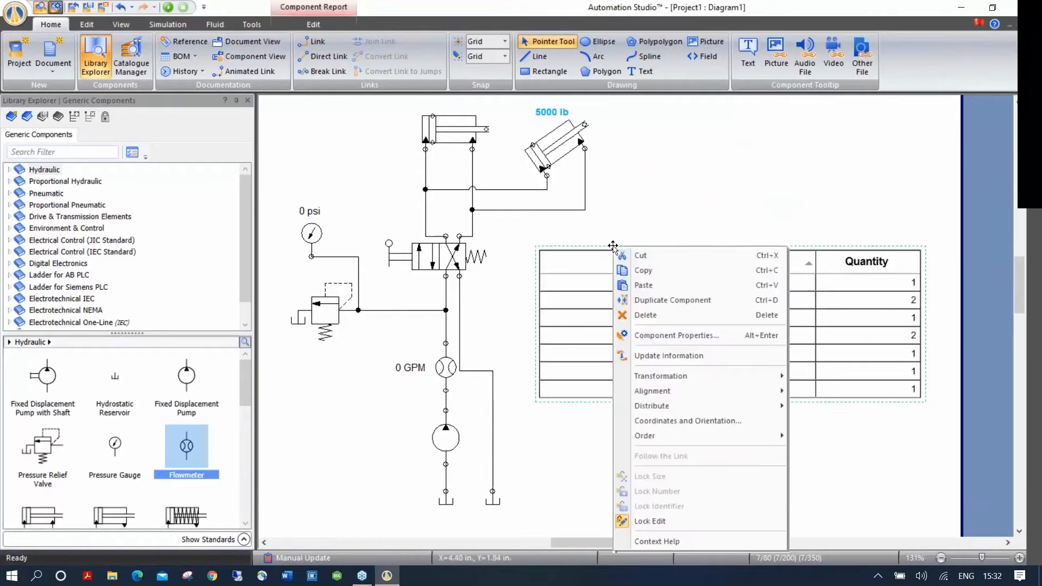
click(654, 522)
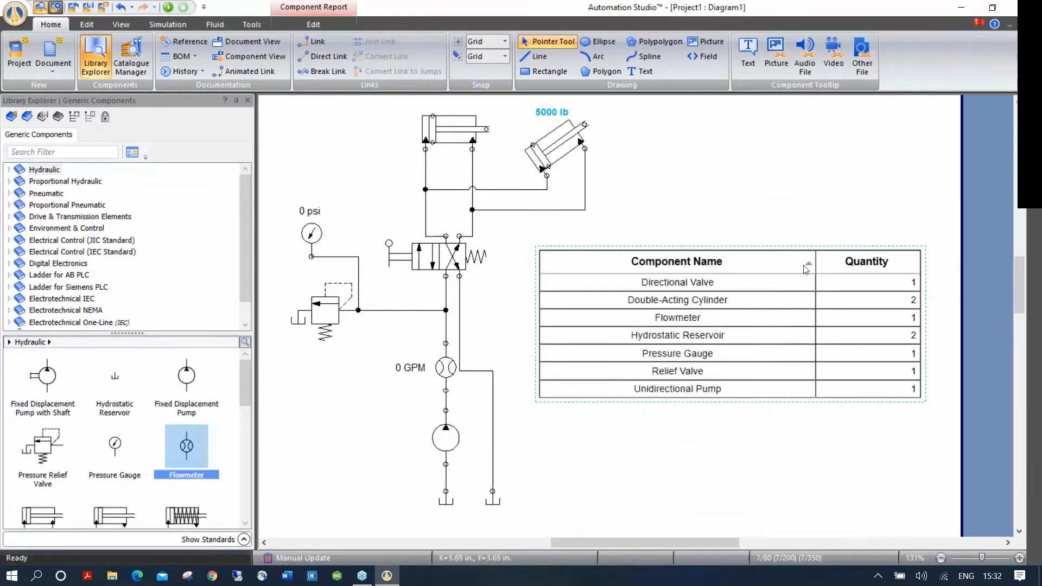
drag(816, 260, 658, 263)
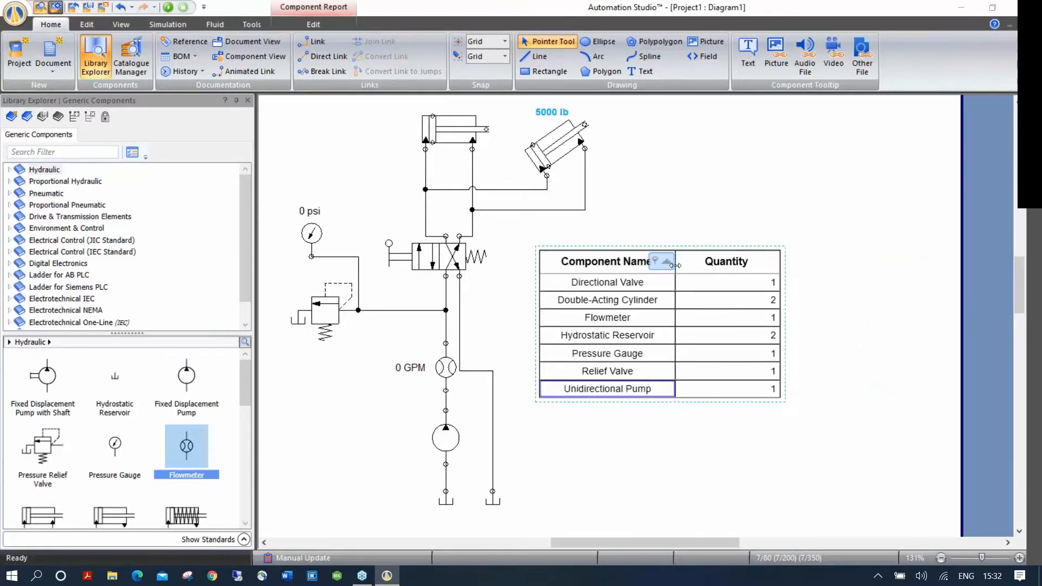
drag(781, 261, 880, 113)
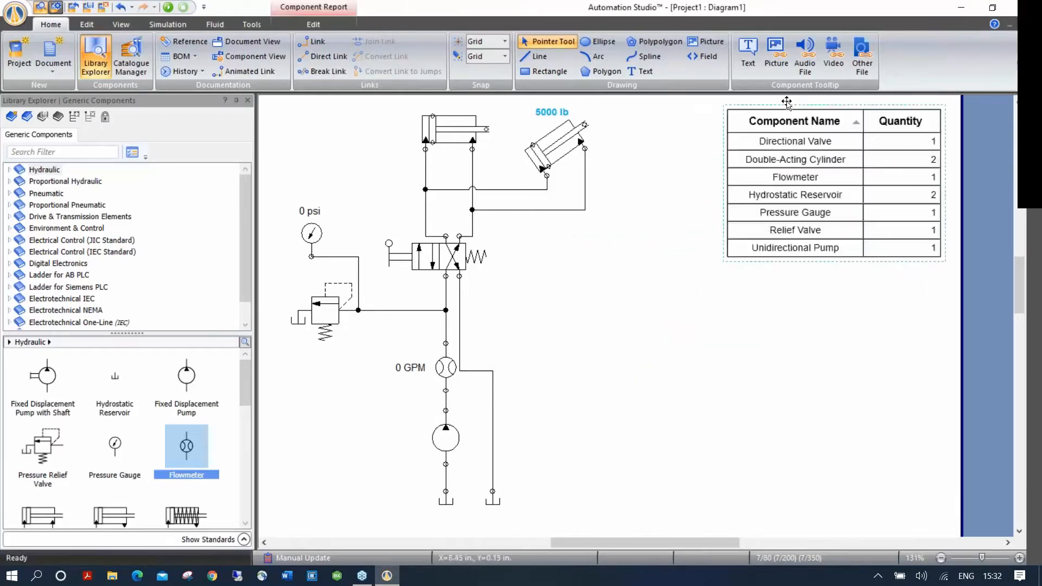
click(700, 339)
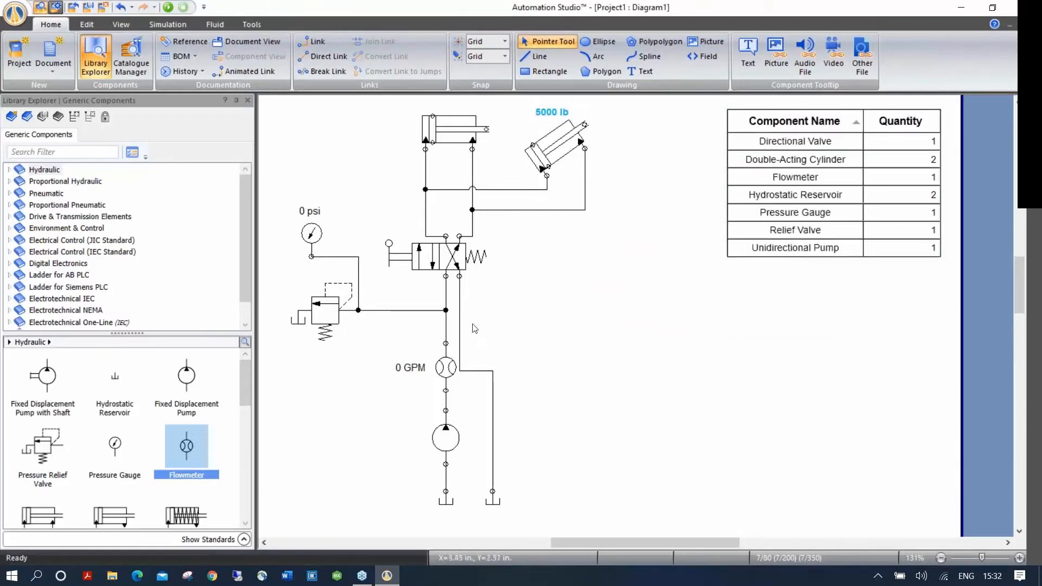
Step: Place a Gas-Loaded Accumulator with Separator beside the circuit to test the table's automatic update, and delete it again
scroll(246, 394, down, 10)
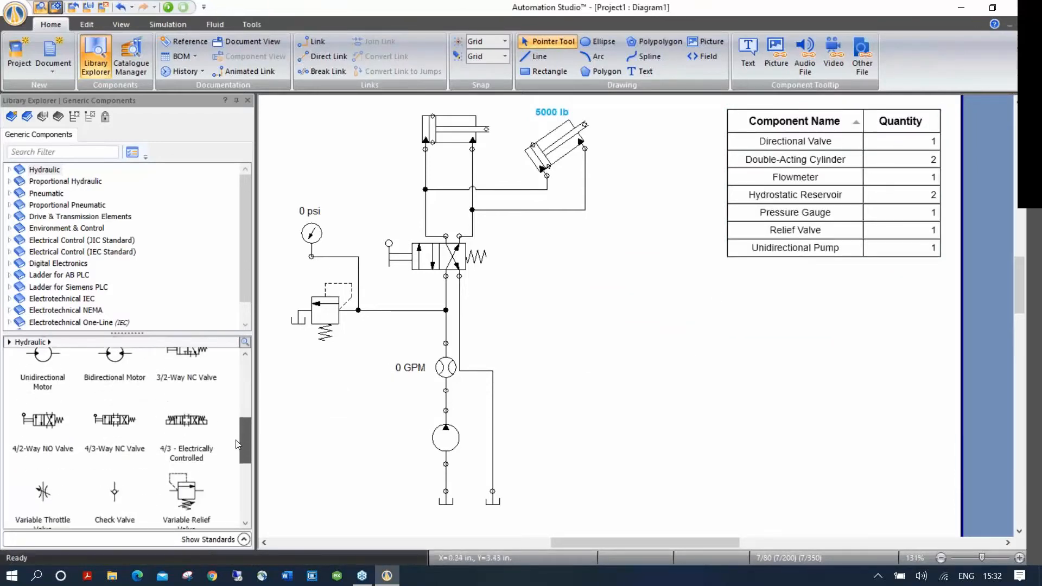
drag(186, 391, 567, 311)
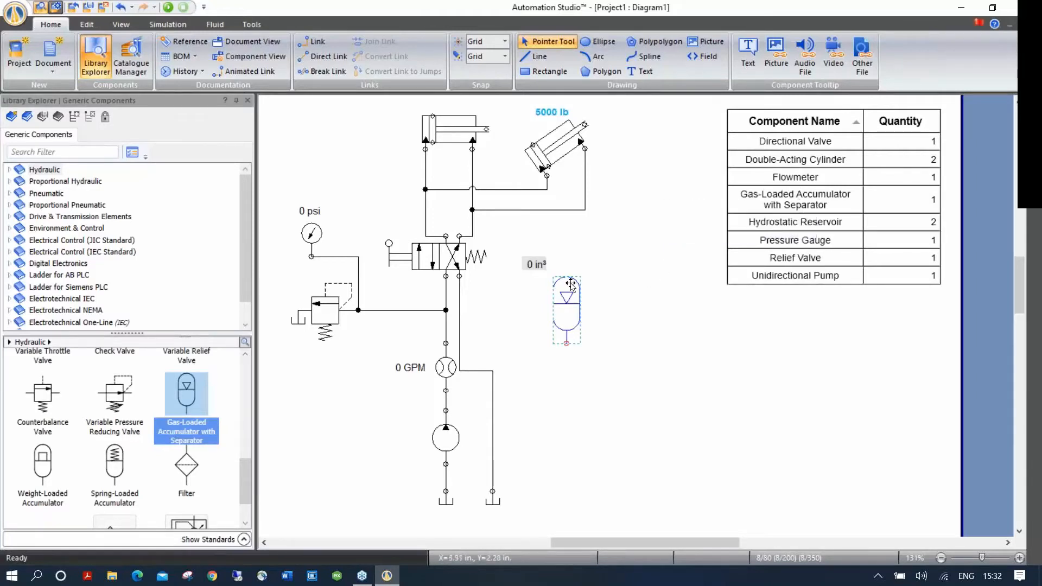
key(Delete)
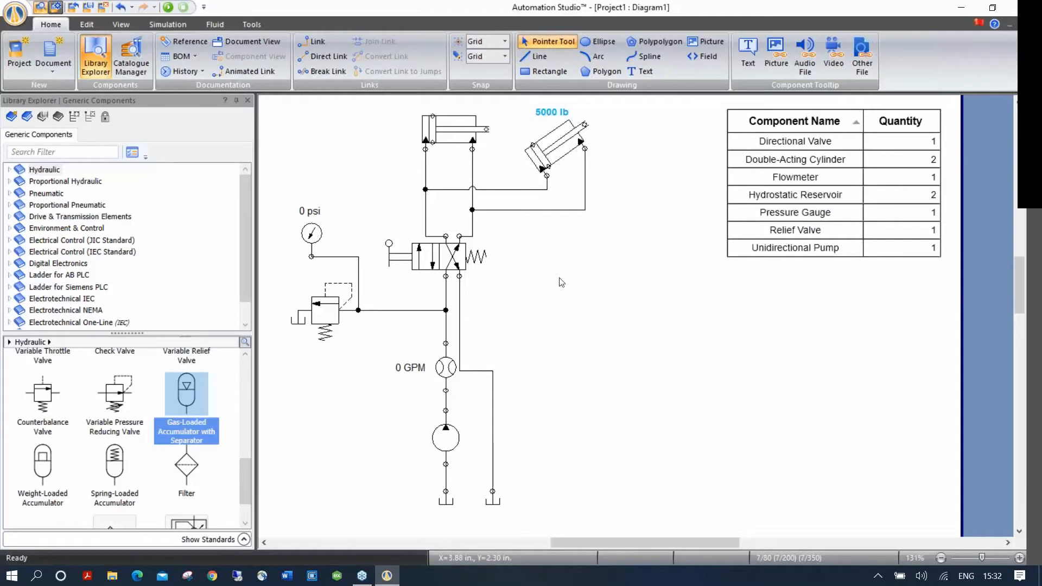
Step: Add numbered reference callouts with arrows to the directional valve, the inclined cylinder and the pump
click(187, 42)
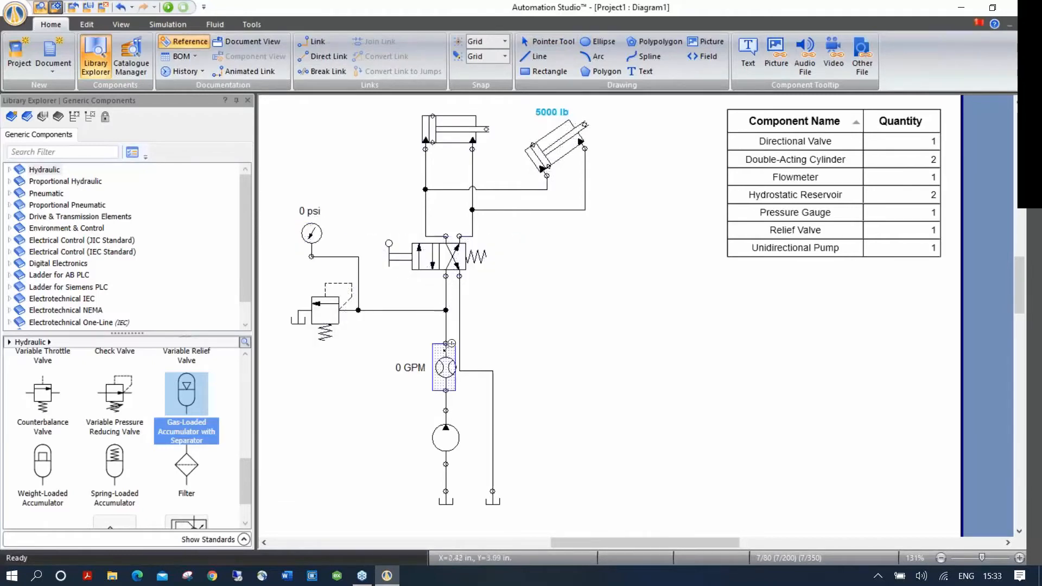
click(468, 251)
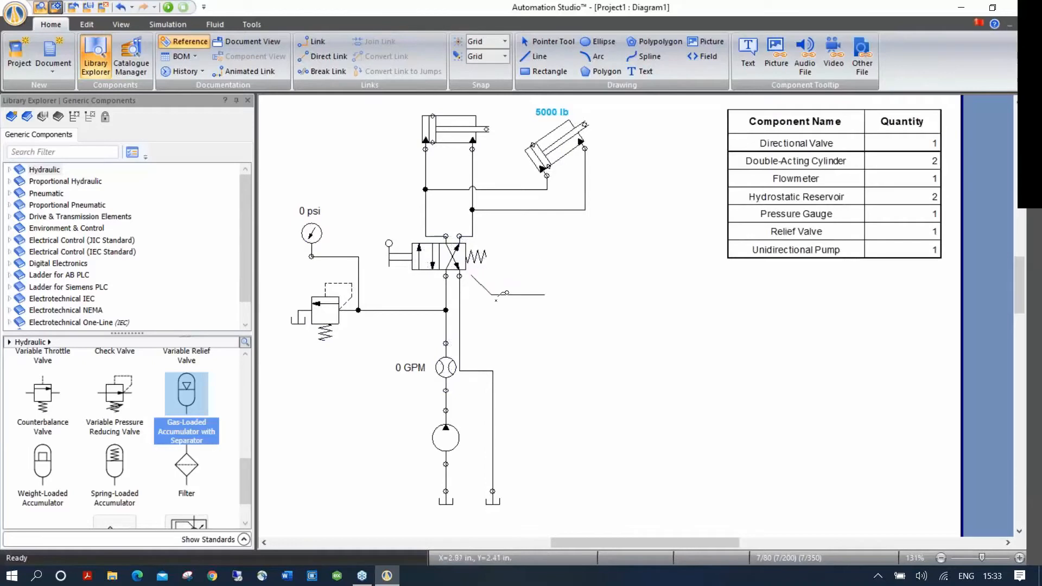
click(619, 335)
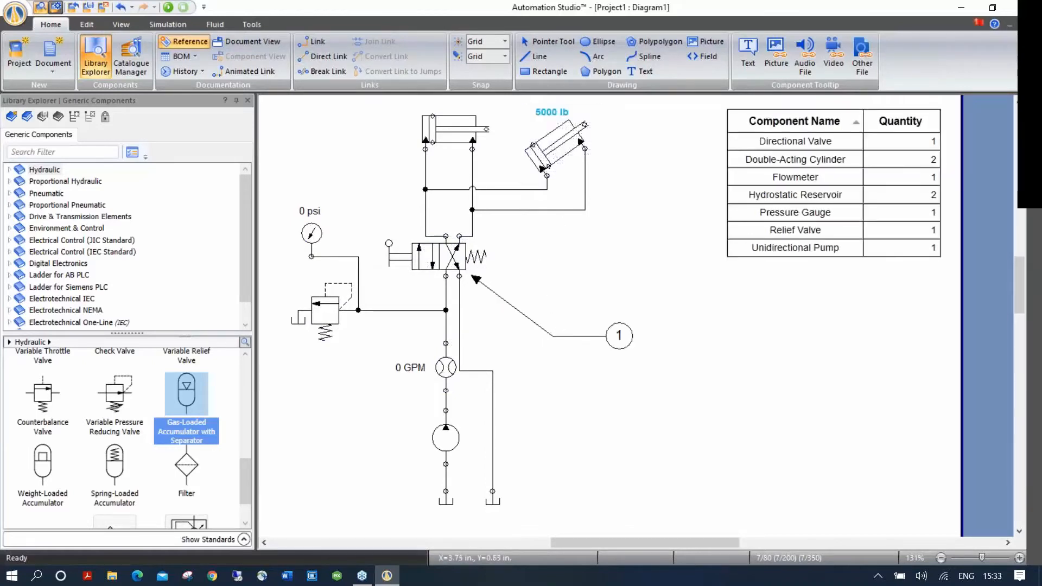
click(564, 134)
click(658, 227)
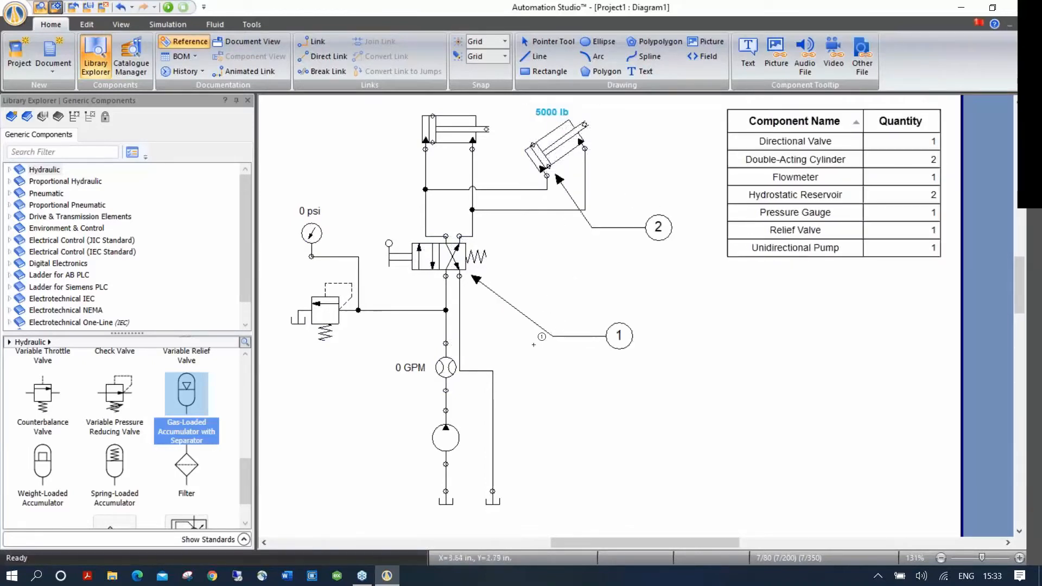
click(458, 421)
click(606, 363)
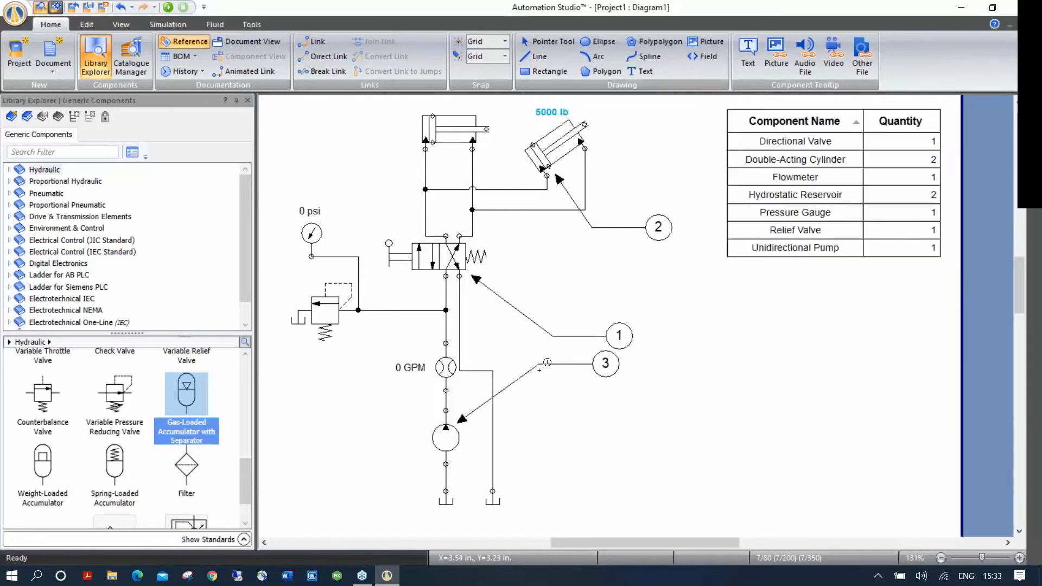
key(Escape)
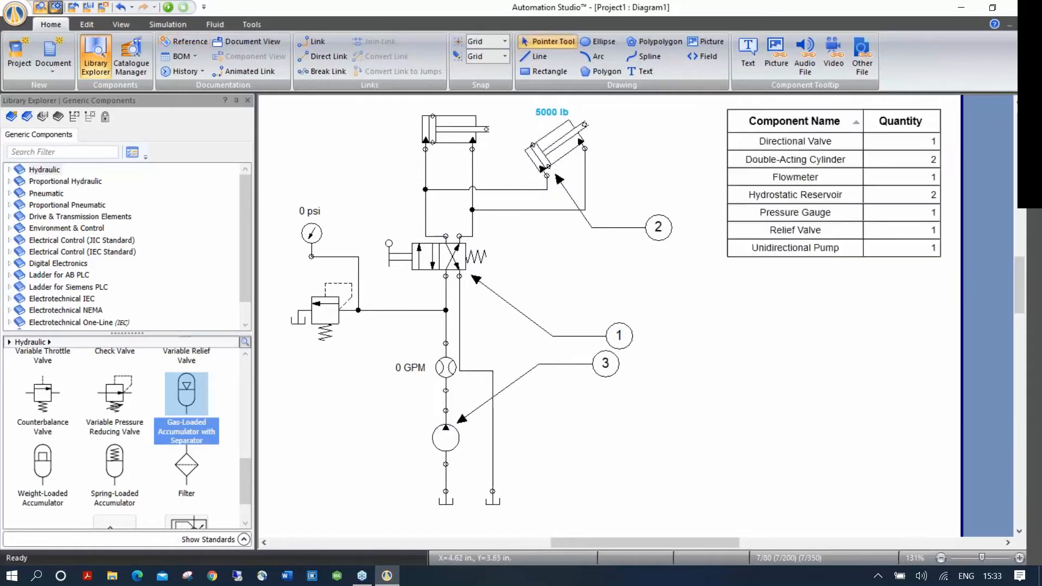
Step: Examine the bill of materials properties, covering its data, standards, filters, fields, grouping and layout options, and close them
click(804, 117)
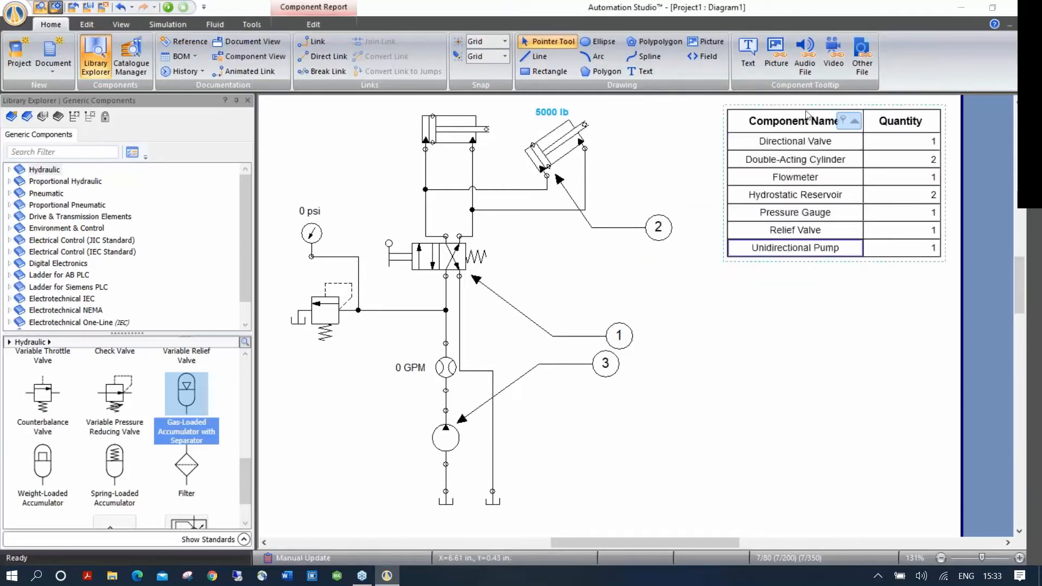
double_click(807, 115)
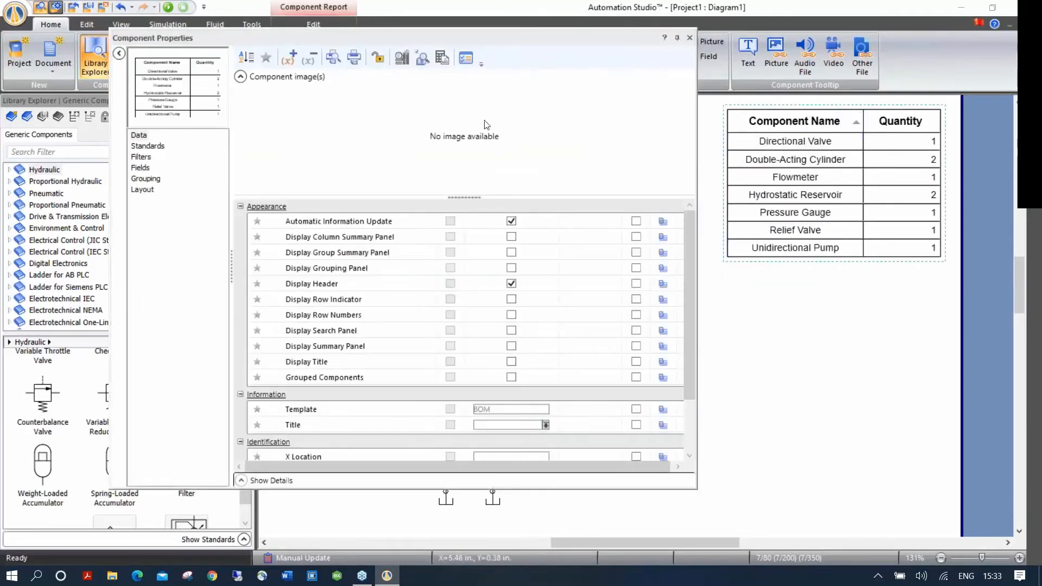
click(142, 168)
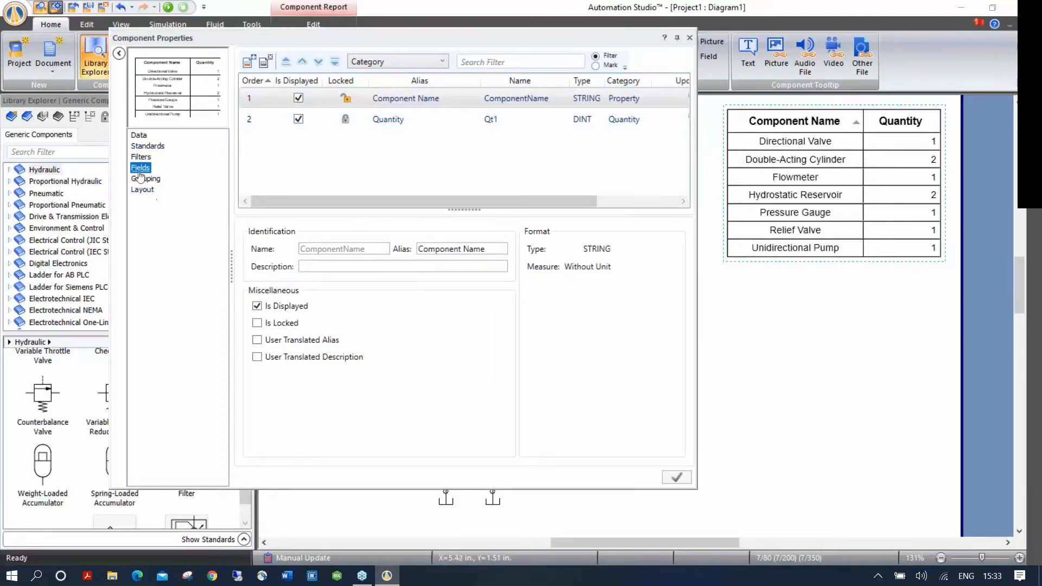
click(139, 136)
click(144, 147)
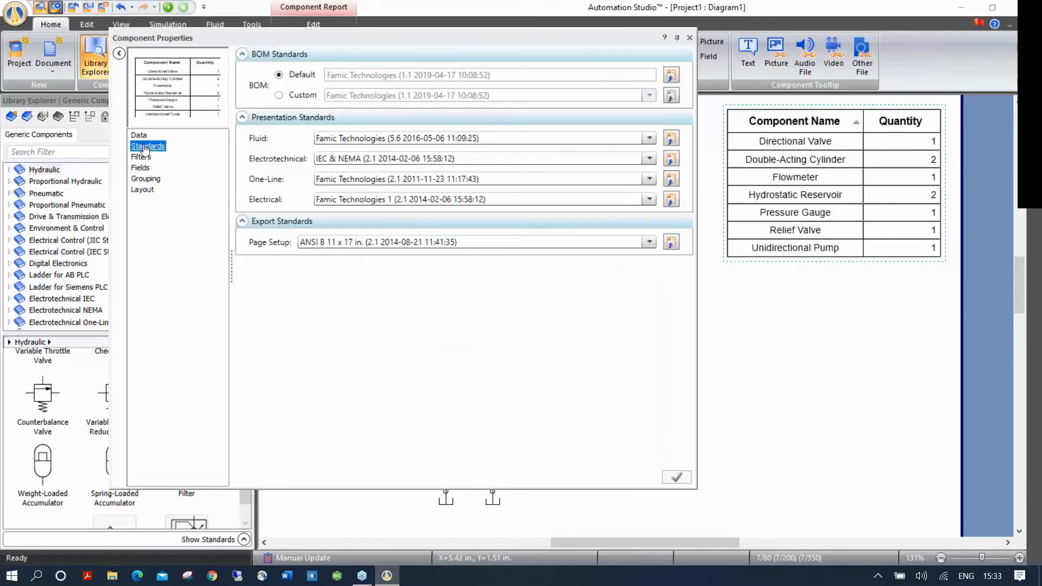
click(142, 158)
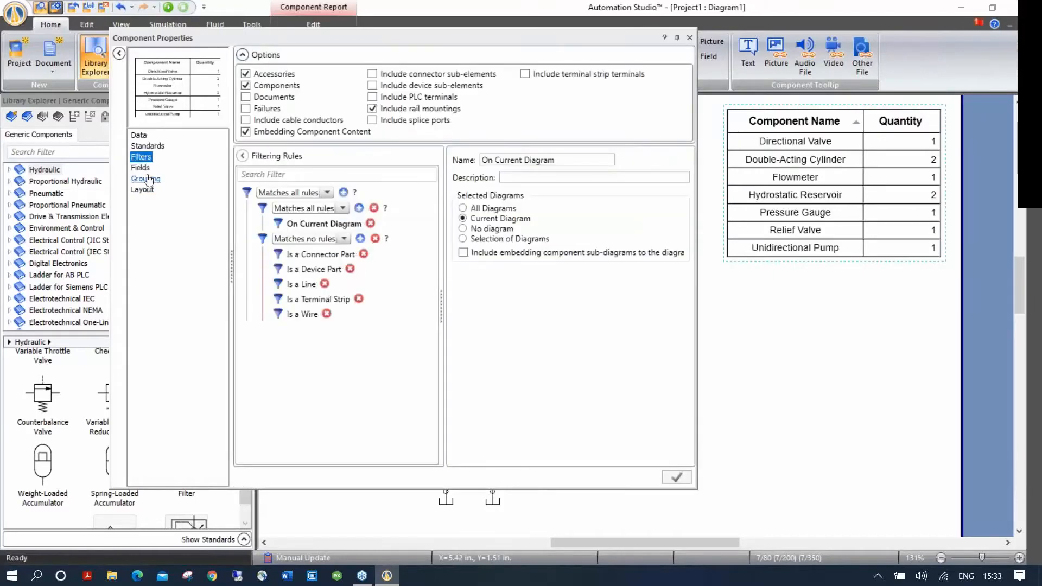
click(141, 168)
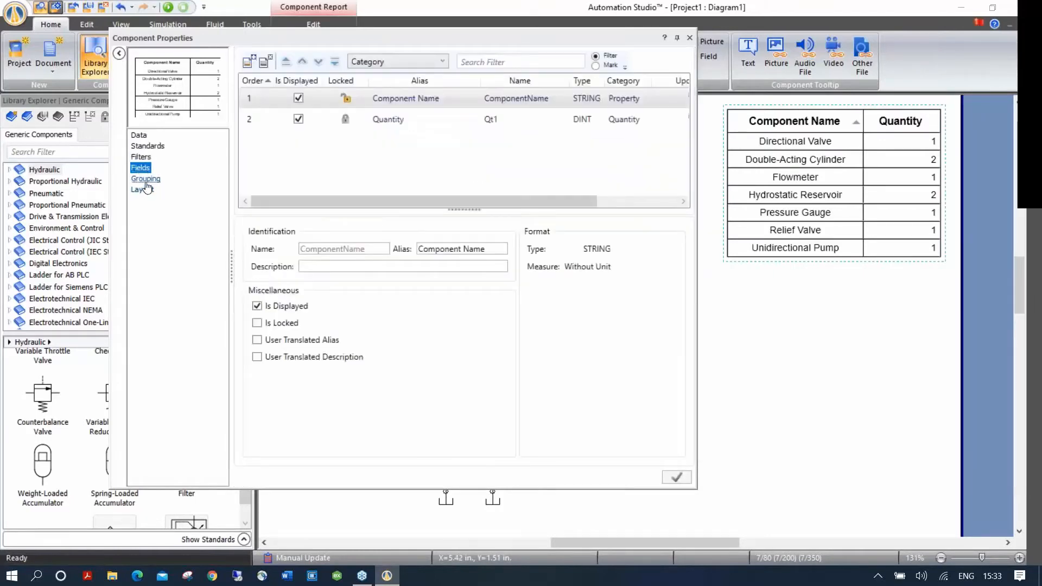
click(144, 179)
click(143, 190)
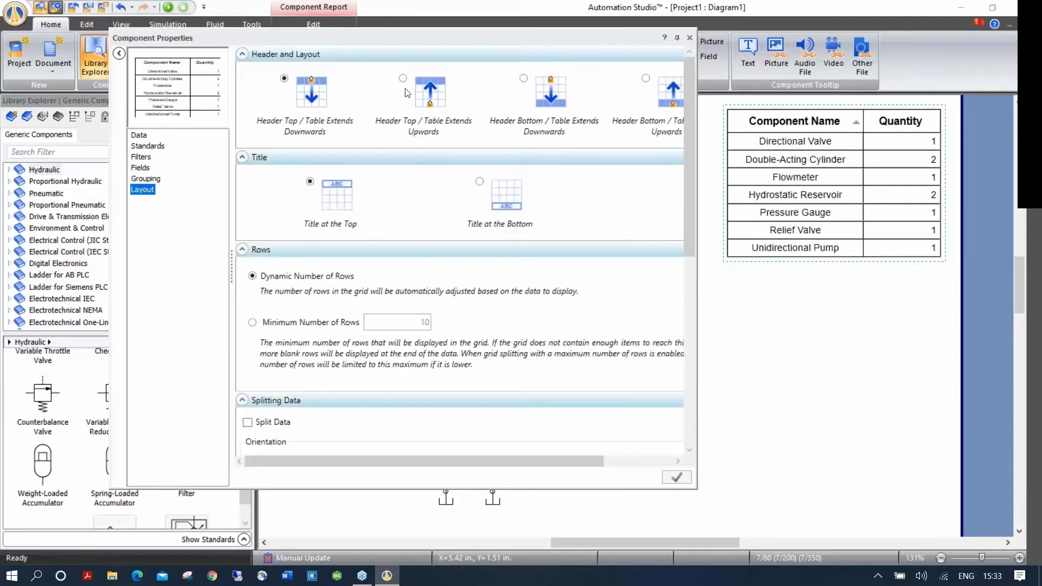
drag(692, 175, 674, 83)
click(690, 38)
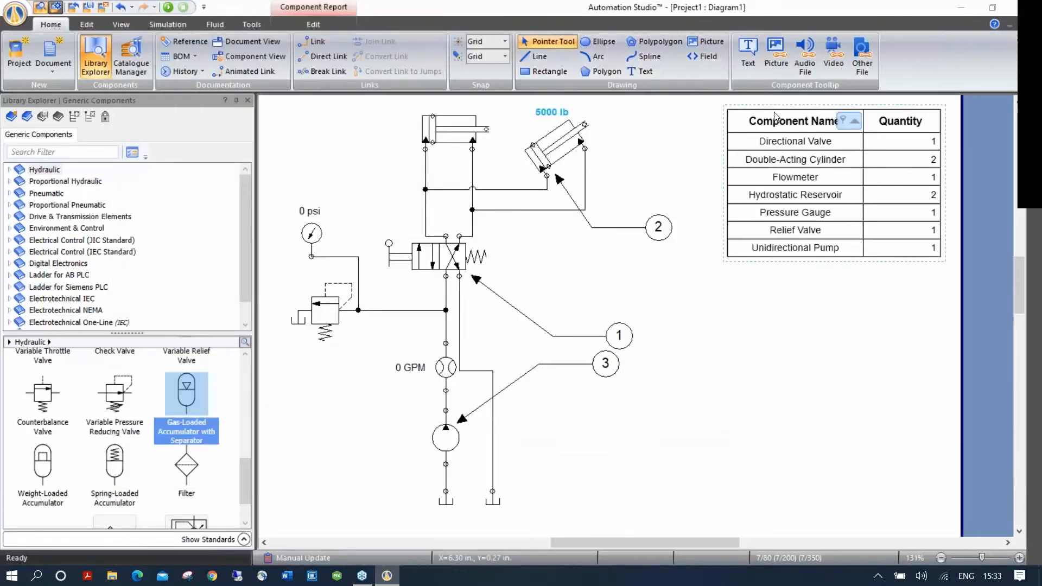
Step: Delete the bill of materials table from the sheet
key(Delete)
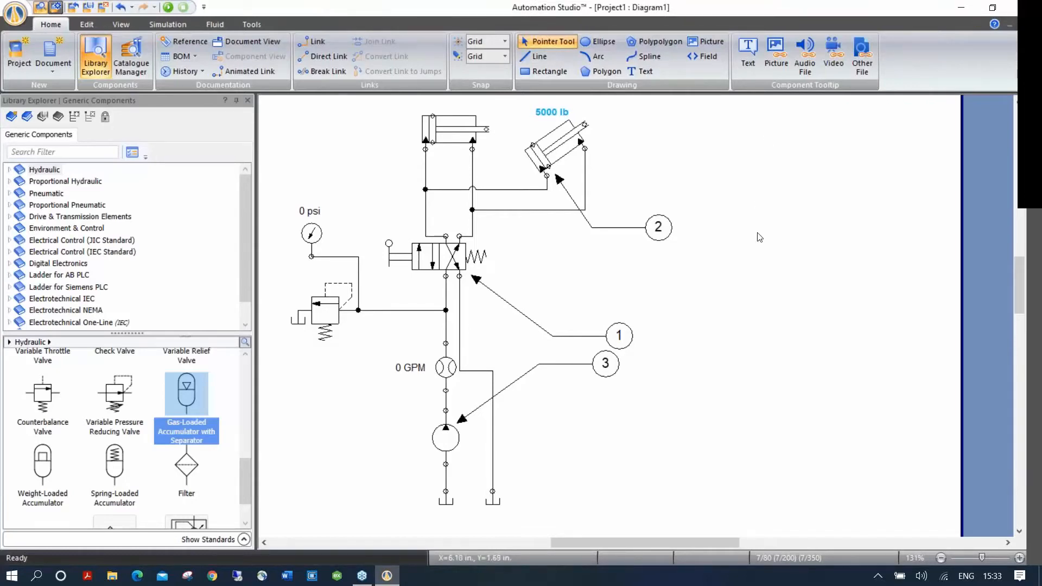
scroll(759, 237, down, 1)
scroll(760, 237, up, 1)
scroll(734, 221, down, 1)
scroll(678, 233, up, 1)
scroll(688, 277, down, 1)
drag(679, 269, 670, 270)
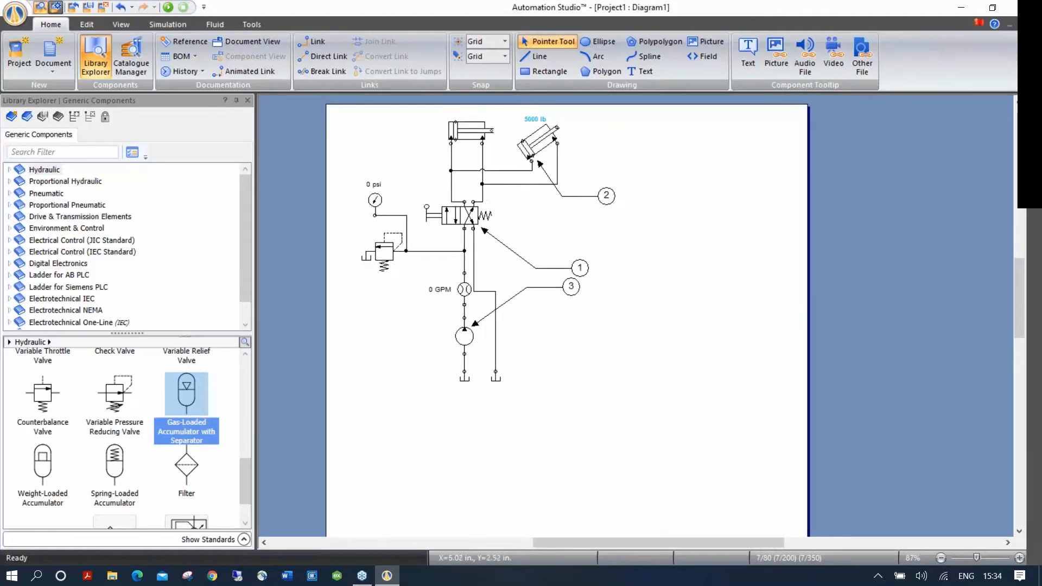
Step: Select the whole circuit with its callouts and place a copy of it below and to the right of the original
key(ctrl+a)
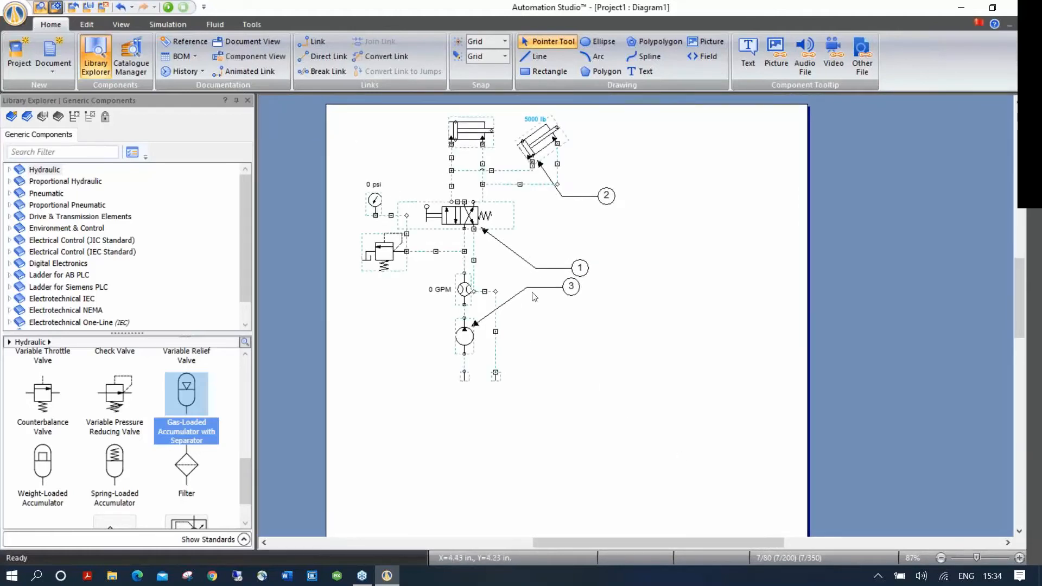
drag(466, 217, 696, 342)
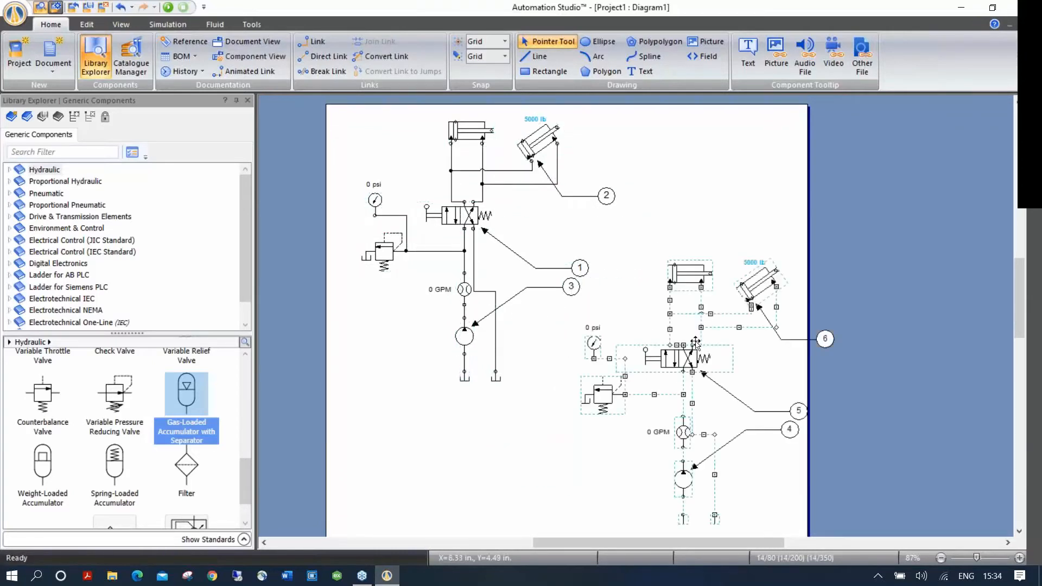
click(699, 207)
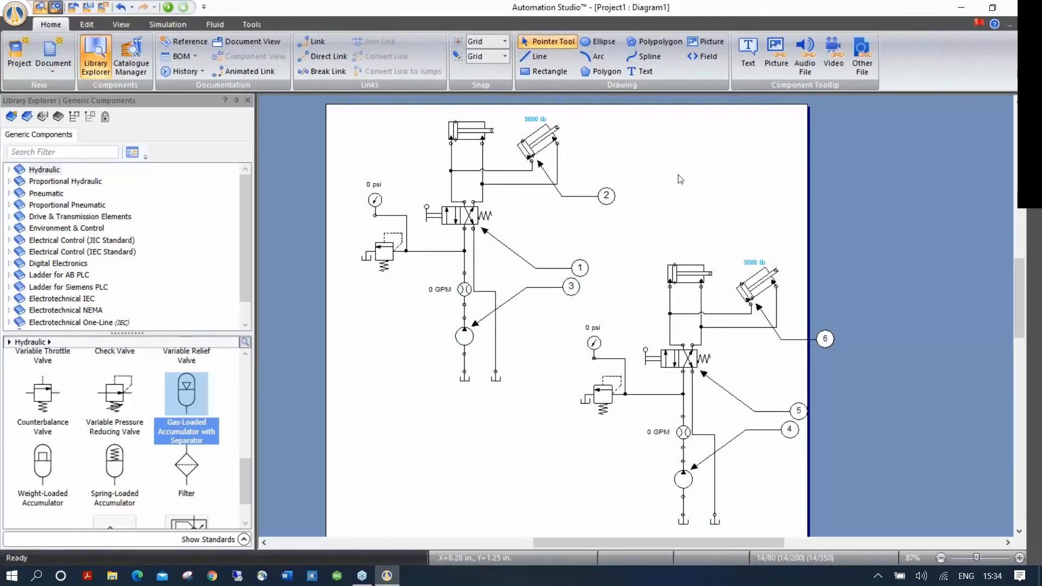
Step: Set the diagram's component and drawing scale to 75% in the document properties
drag(653, 180, 624, 179)
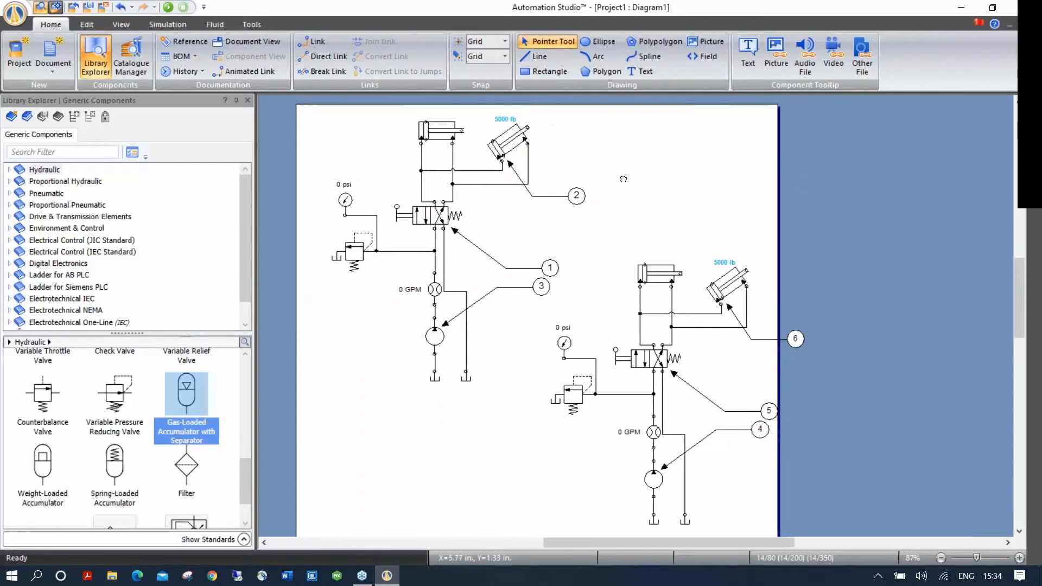
right_click(610, 140)
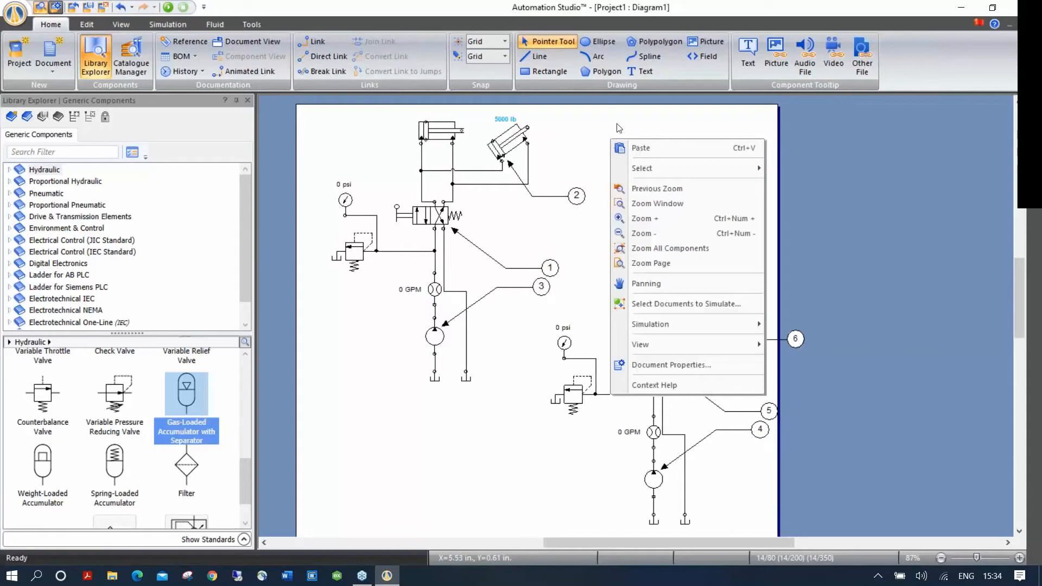
click(664, 369)
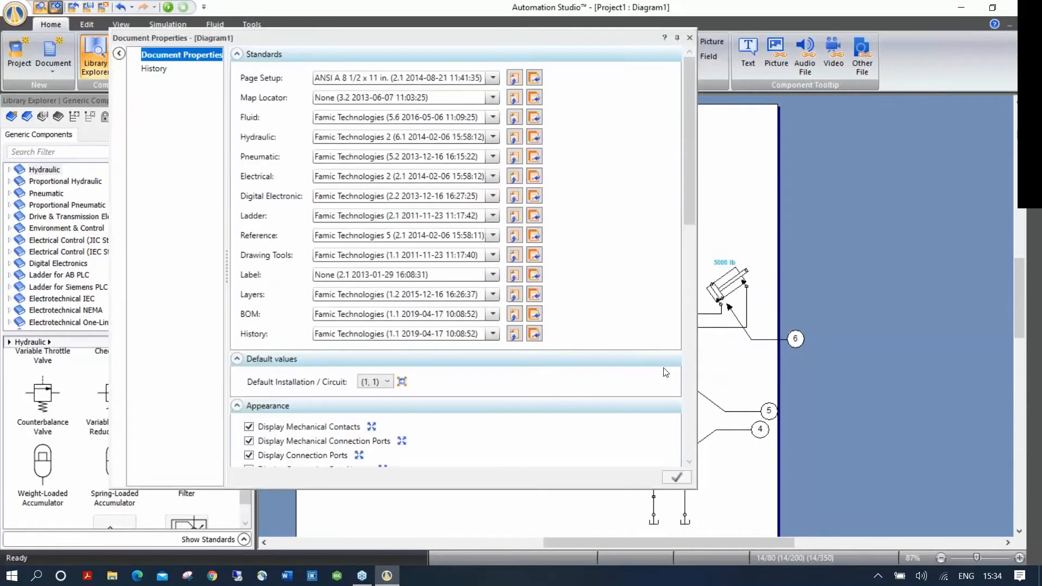
drag(687, 143, 681, 251)
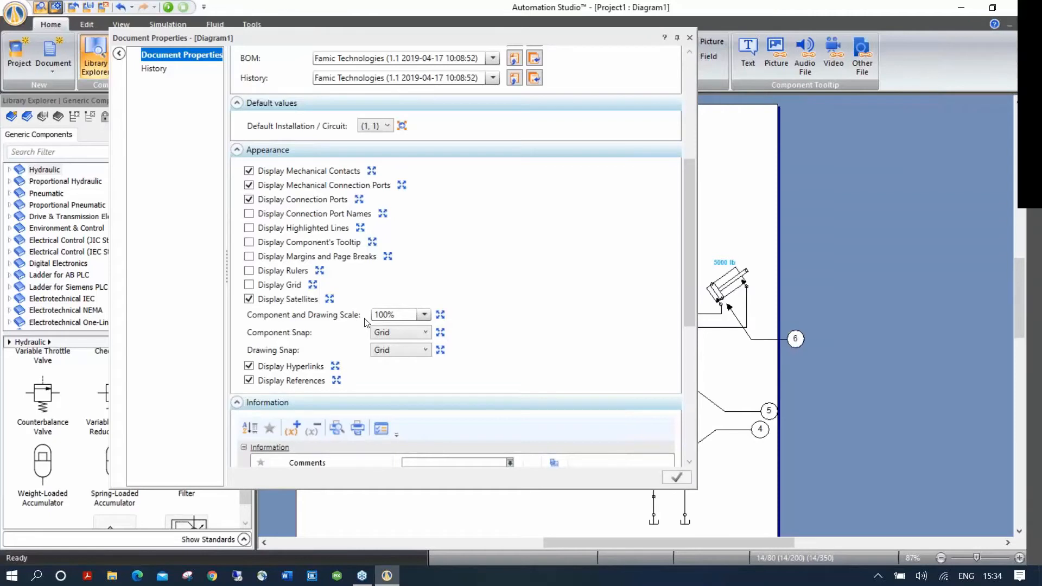
click(424, 315)
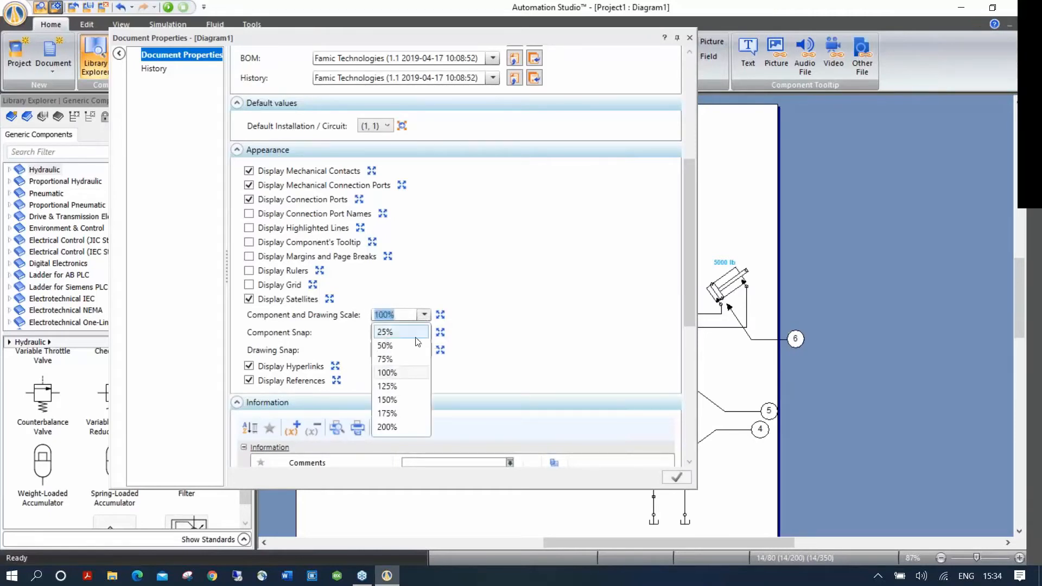
click(385, 359)
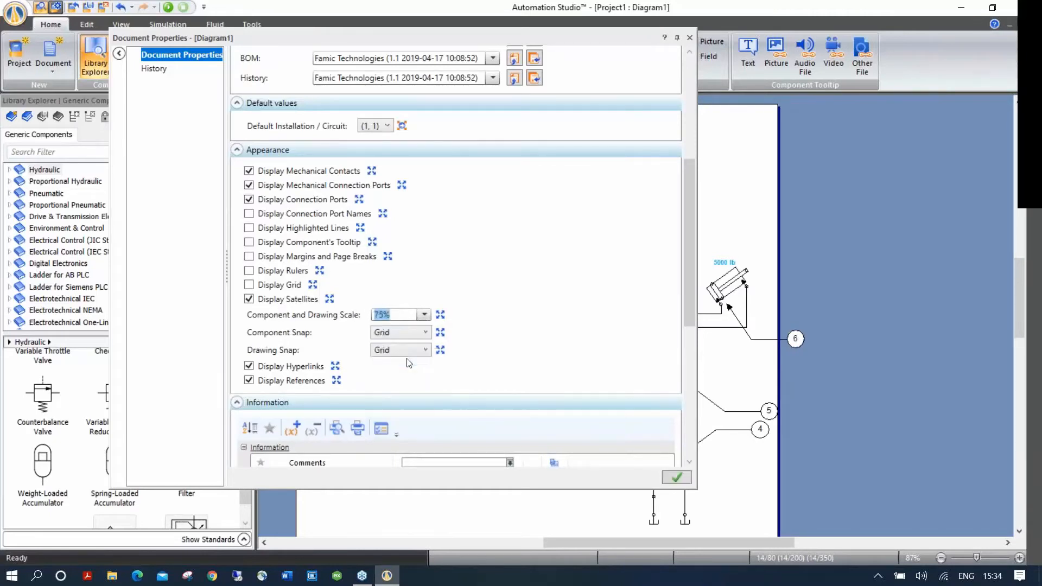
click(677, 478)
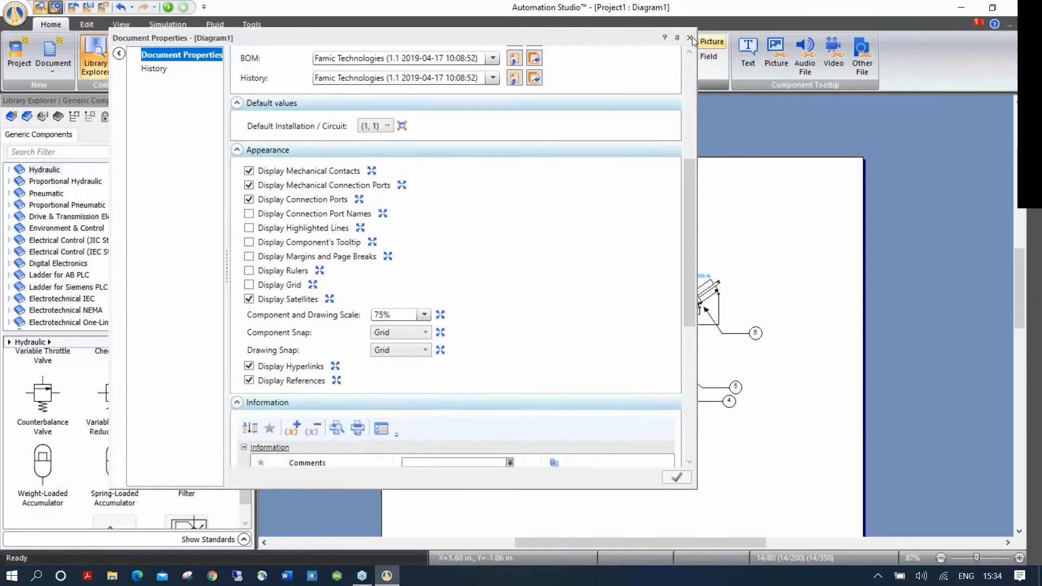
click(690, 38)
Step: Set the diagram's component and drawing scale to 25% in the document properties
drag(812, 262, 713, 203)
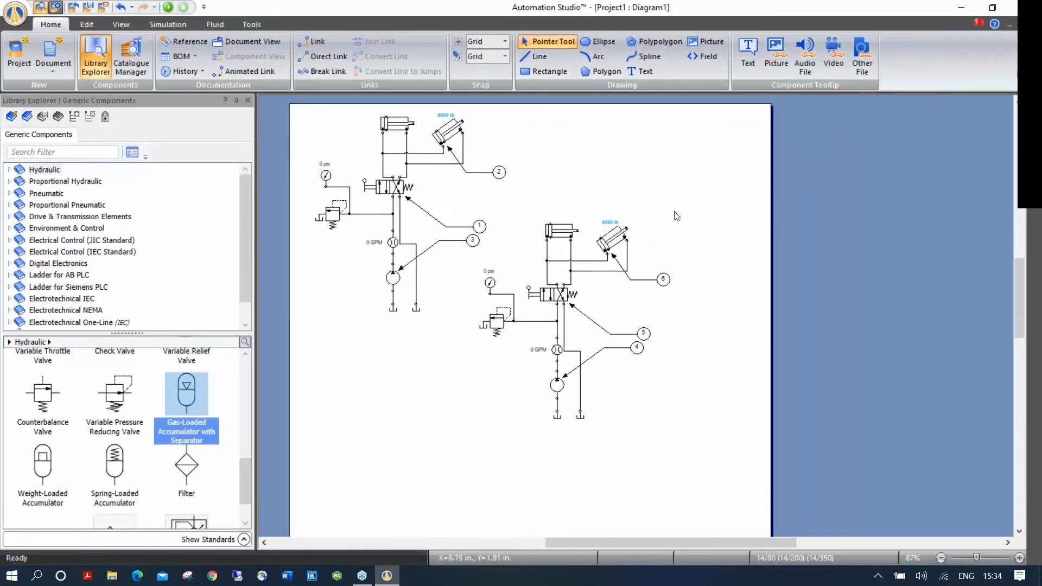
right_click(642, 175)
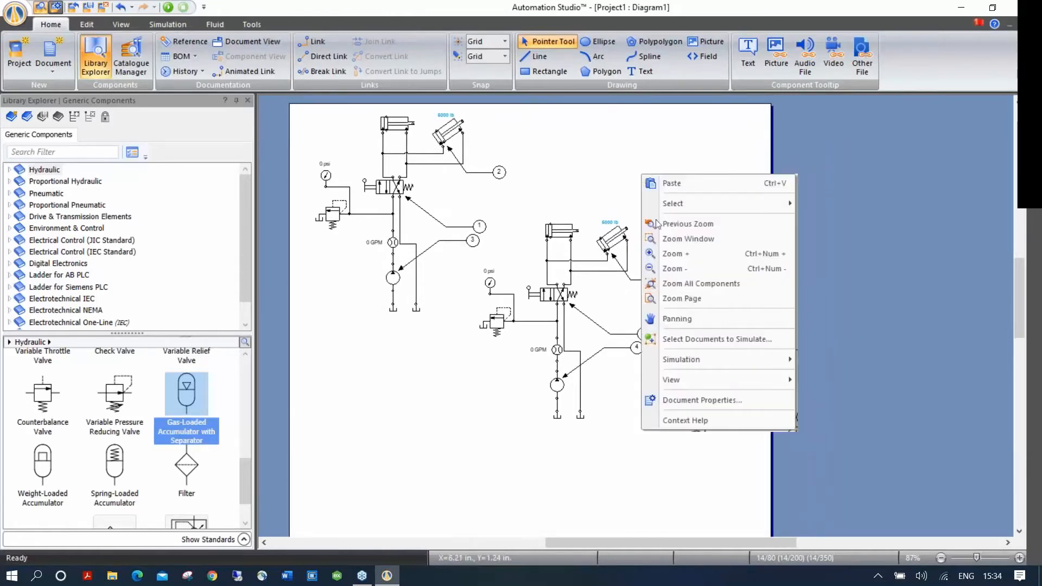
click(700, 402)
scroll(426, 444, down, 5)
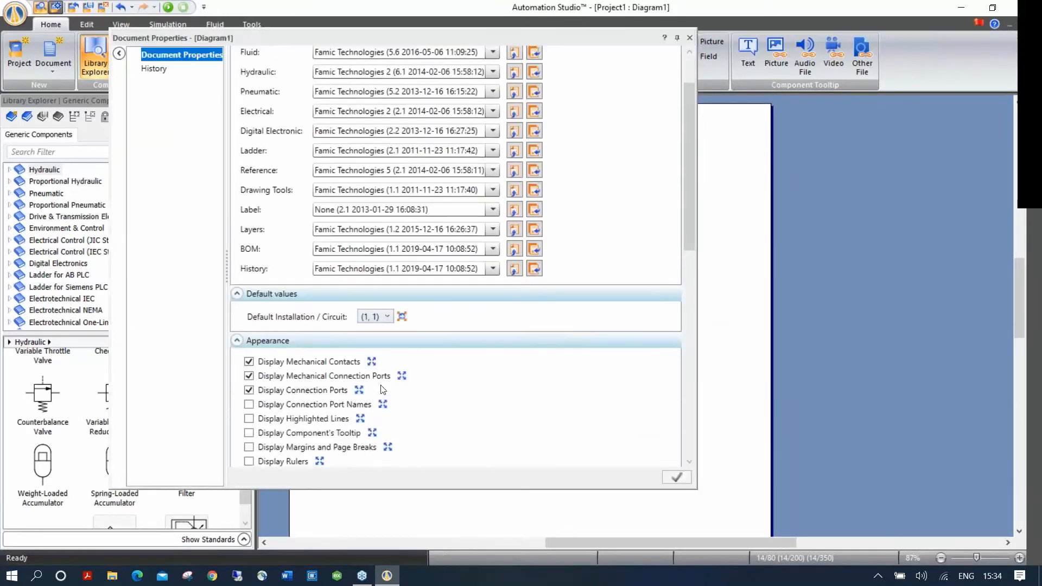
click(426, 444)
click(426, 444)
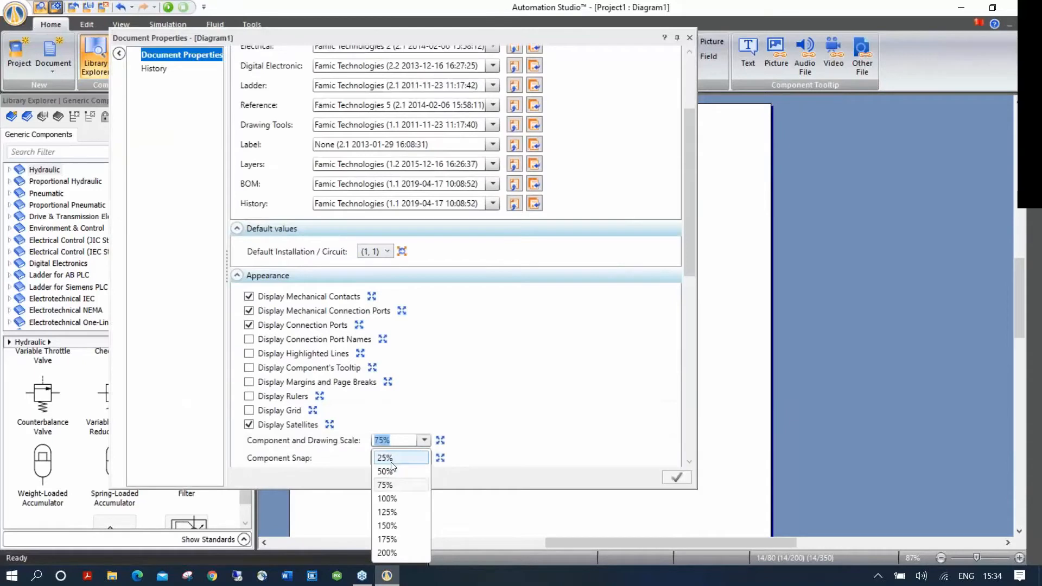
click(393, 461)
click(679, 479)
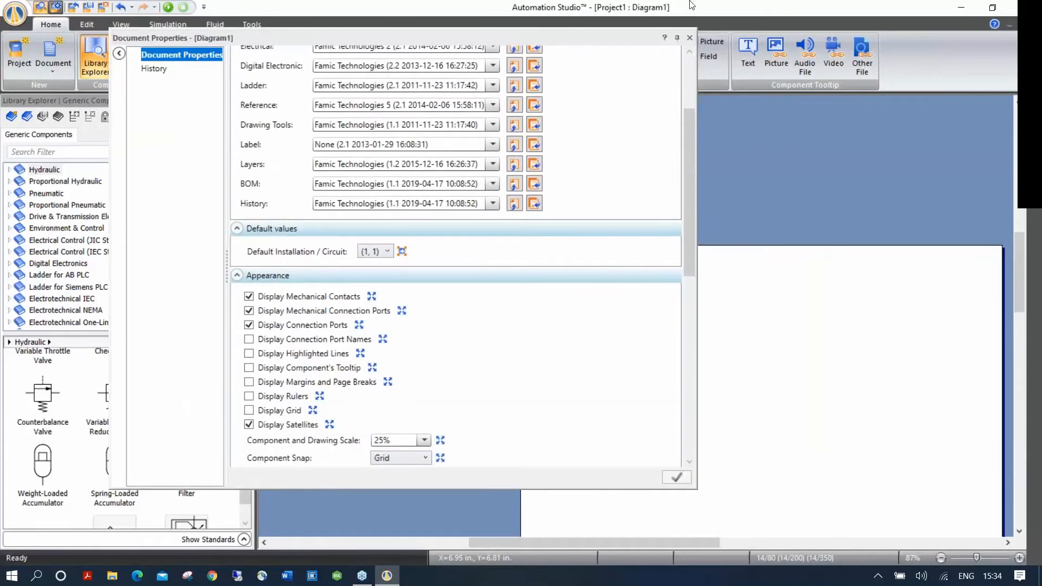
click(690, 38)
Step: Place a Variable Pressure Reducing Valve beside the first circuit to compare its size at the reduced scale, and delete it again
drag(727, 408, 483, 281)
drag(438, 209, 465, 245)
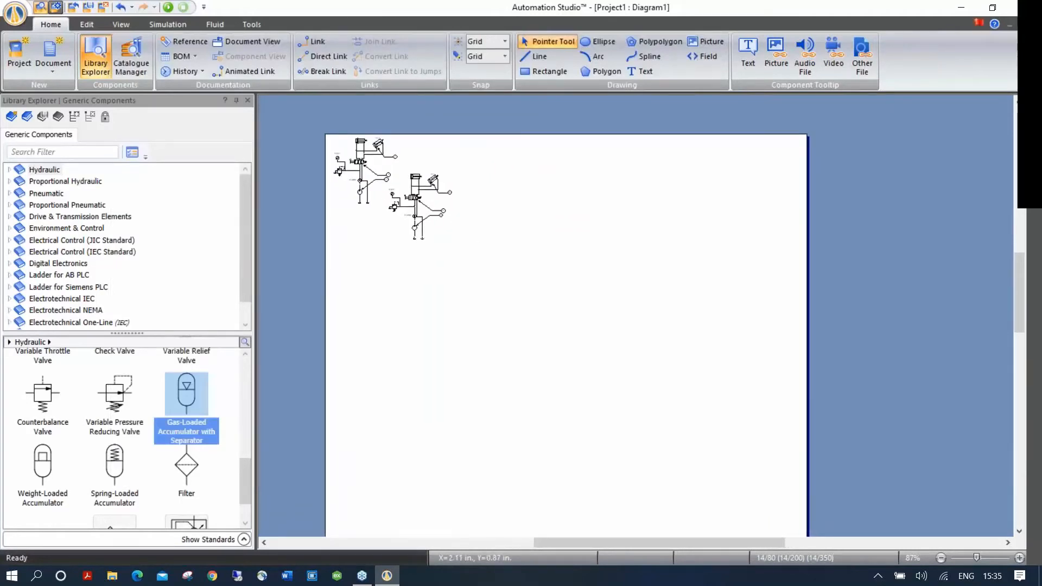
scroll(359, 151, up, 9)
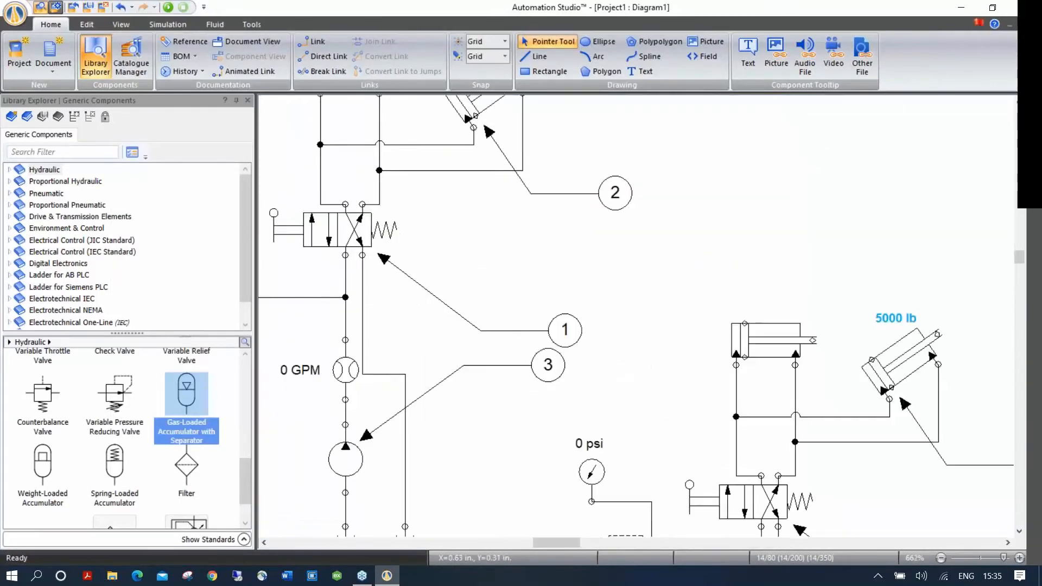
drag(123, 399, 498, 225)
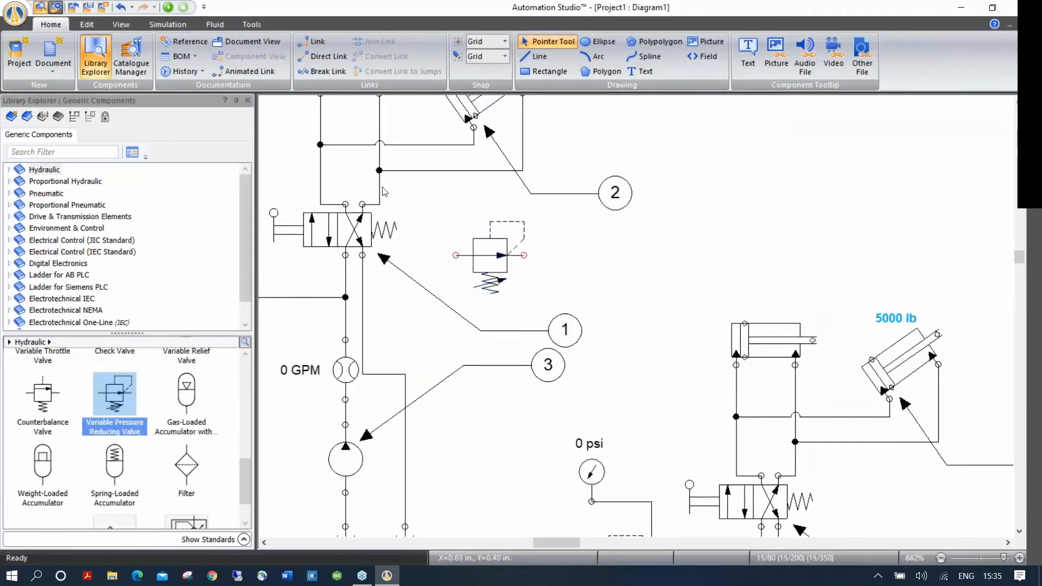
key(Delete)
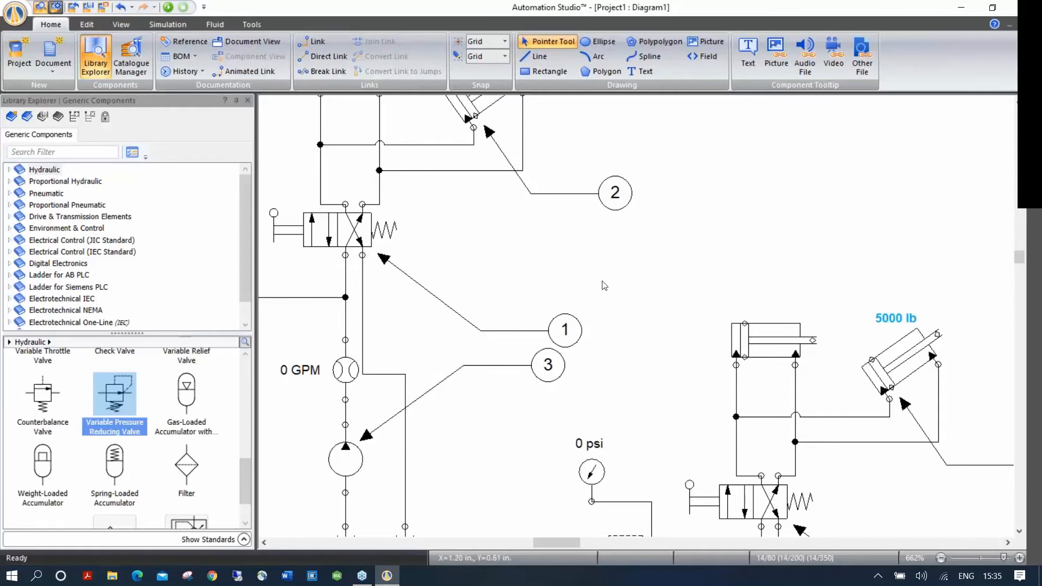
Step: Undo the diagram's component and drawing scale changes
scroll(606, 285, down, 3)
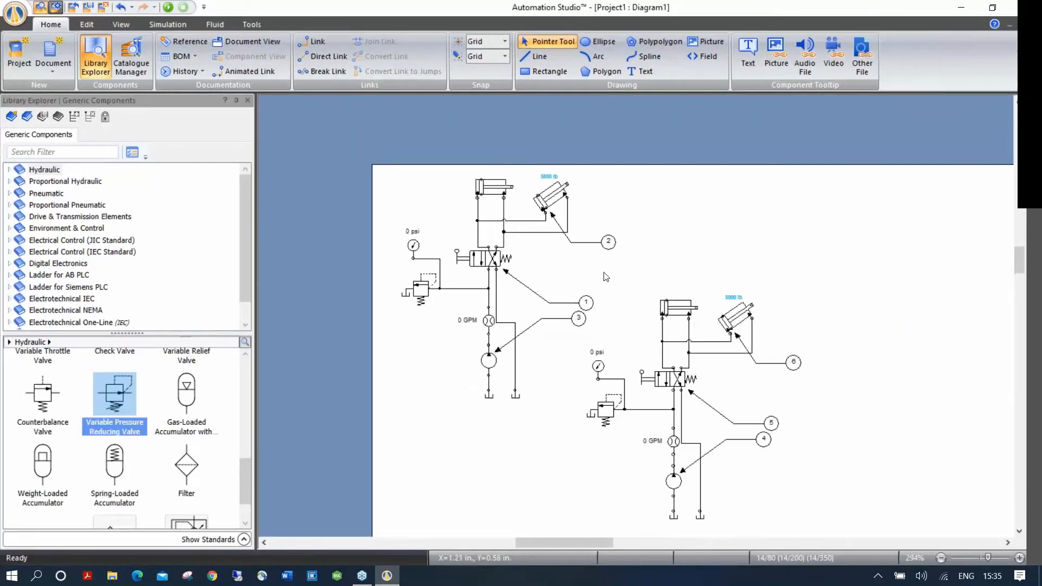
drag(697, 251, 606, 192)
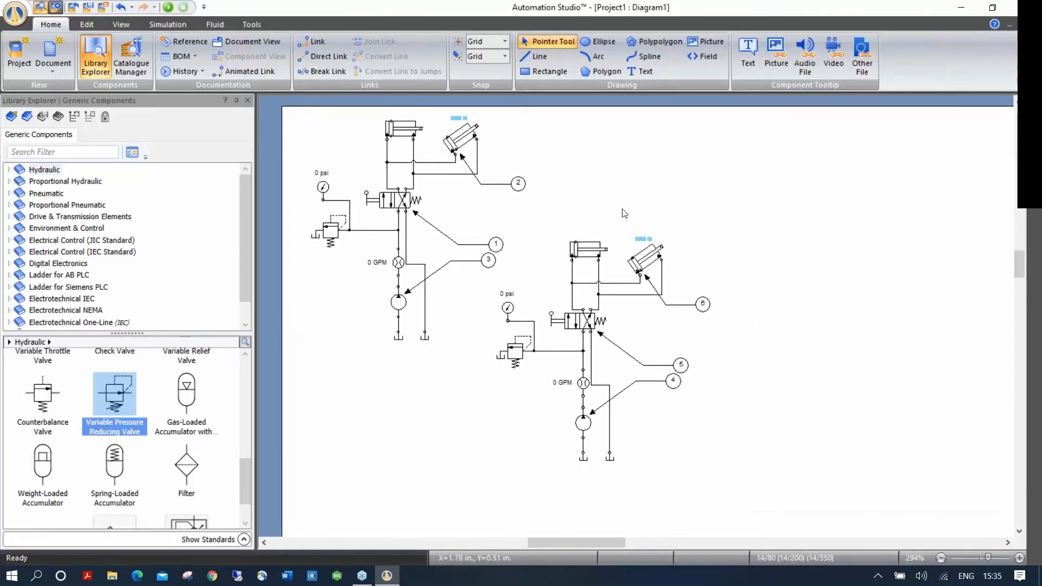
click(122, 26)
click(94, 26)
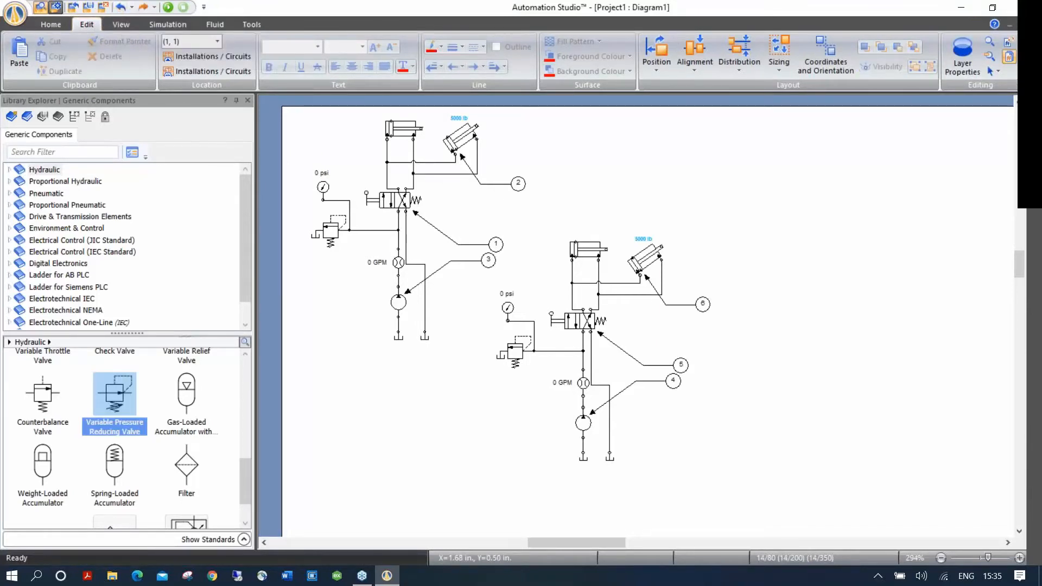
scroll(636, 316, up, 5)
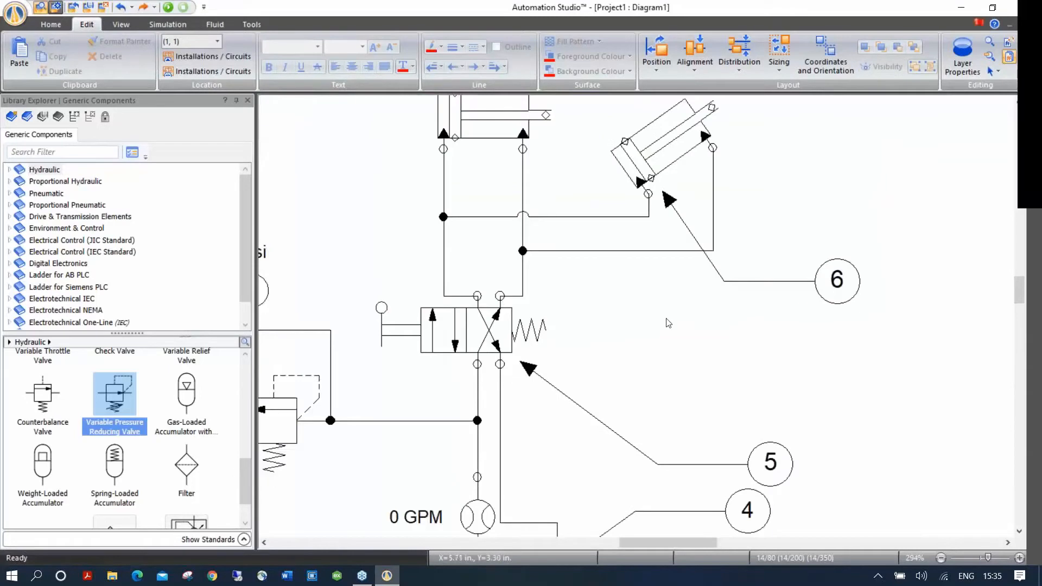
scroll(669, 323, down, 5)
scroll(635, 317, up, 1)
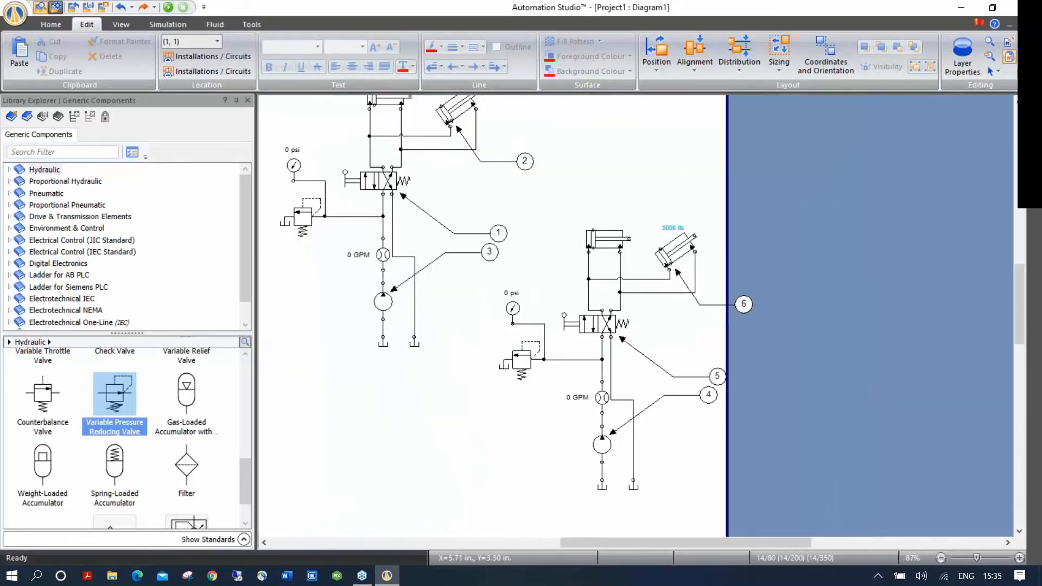
Step: Undo the last duplication of the hydraulic circuit
key(ctrl+z)
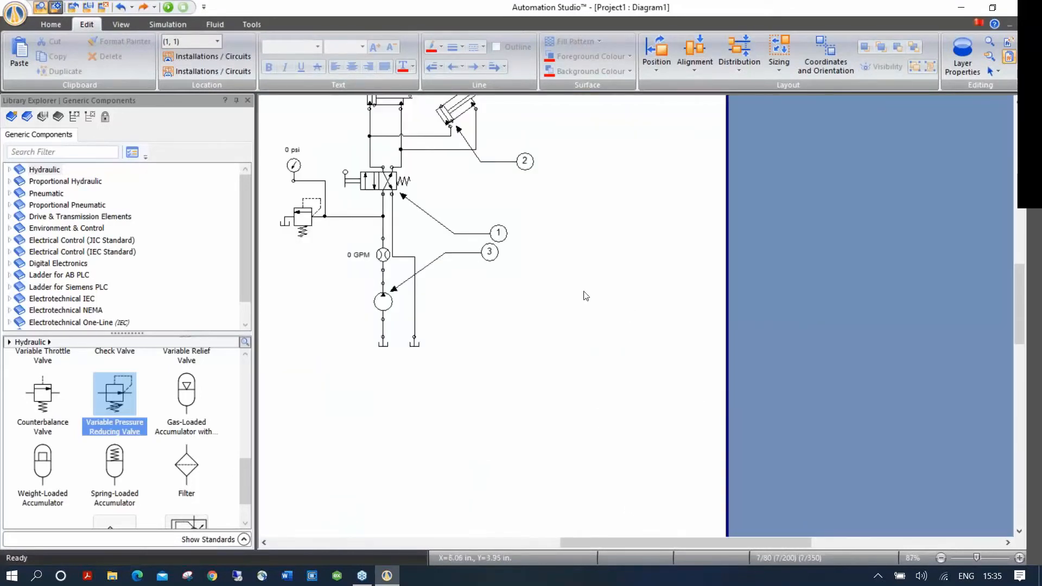
drag(549, 250, 660, 329)
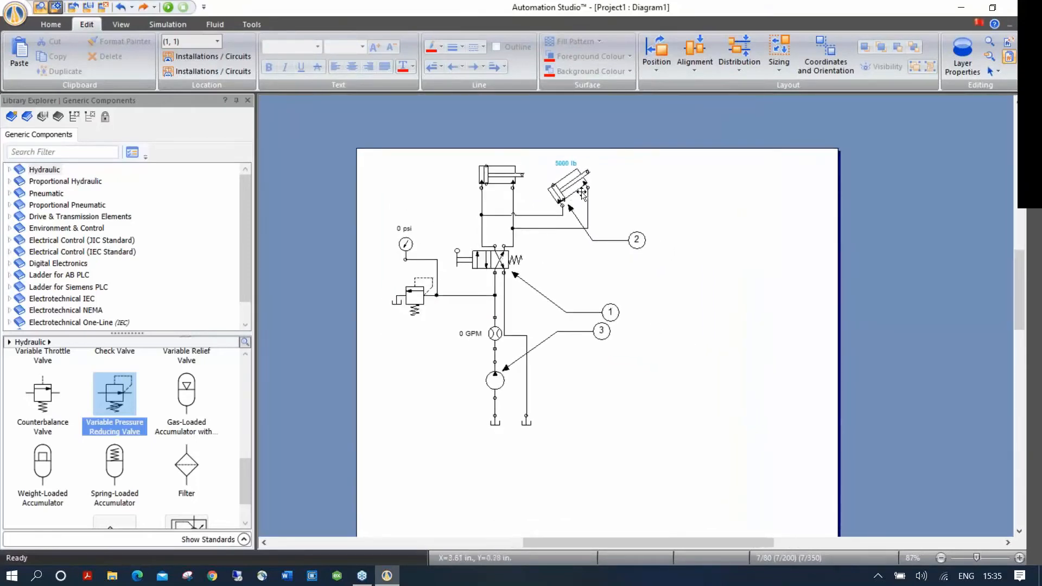
Step: Try deleting numbered callouts 1, 2 and 3, and undo the deletions
click(595, 240)
drag(638, 240, 611, 312)
key(Delete)
click(602, 329)
key(Delete)
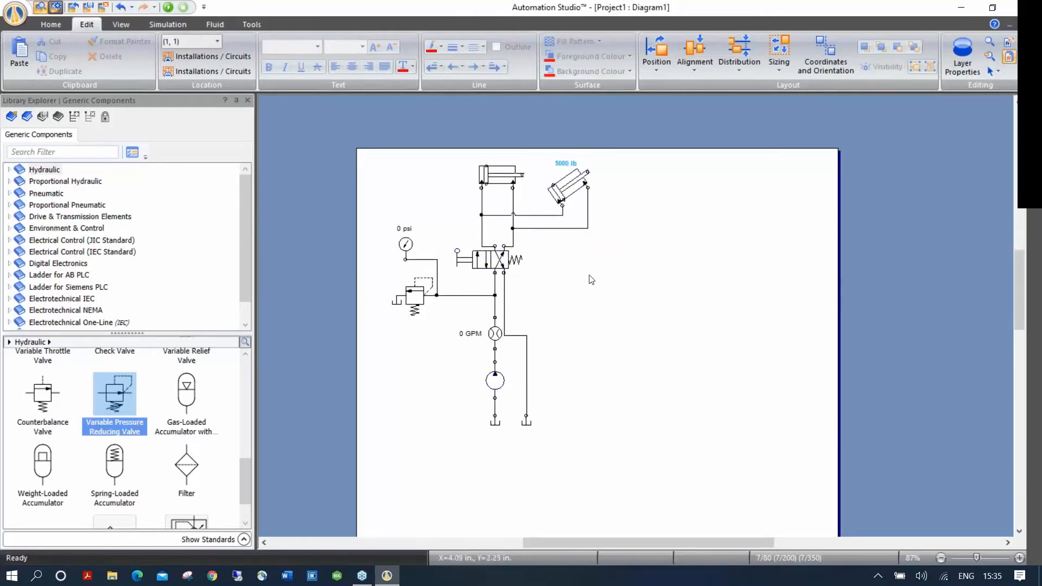
key(ctrl+z)
key(ctrl+z)
key(ctrl+z)
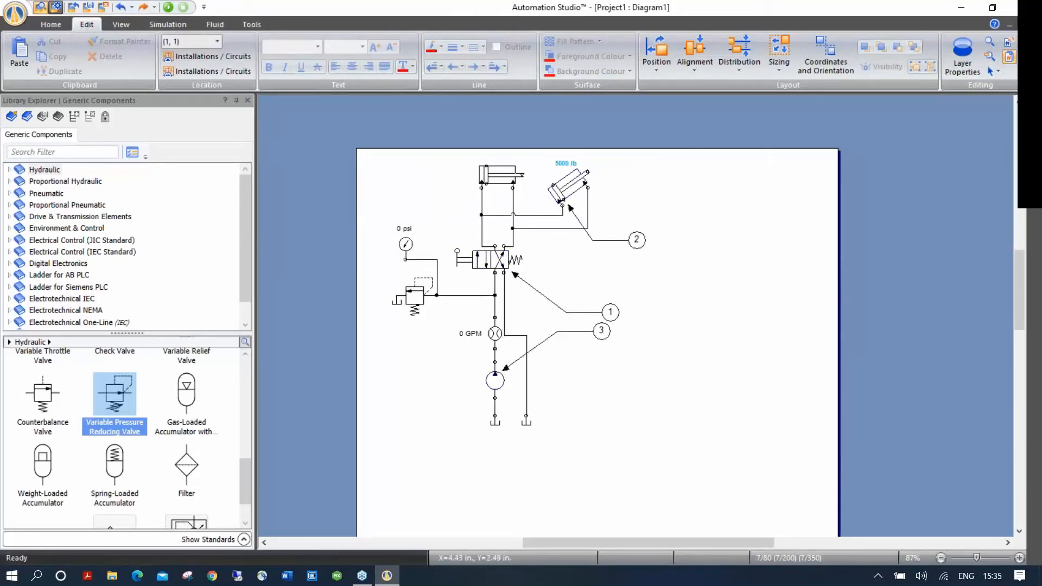
Step: Delete numbered callouts 2, 1 and 3 from the hydraulic circuit
click(637, 240)
key(Delete)
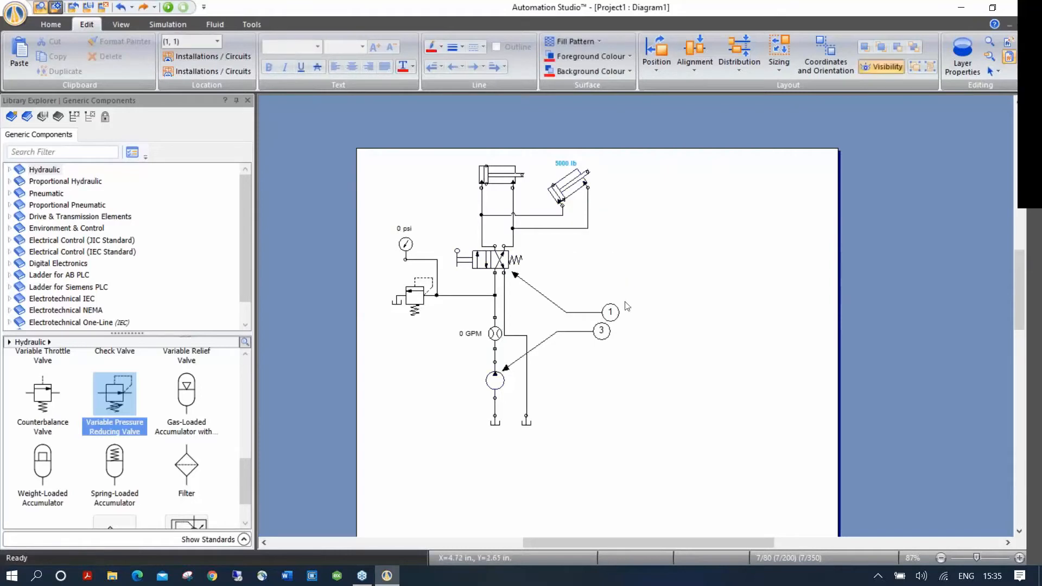
click(610, 313)
key(Delete)
click(602, 329)
key(Delete)
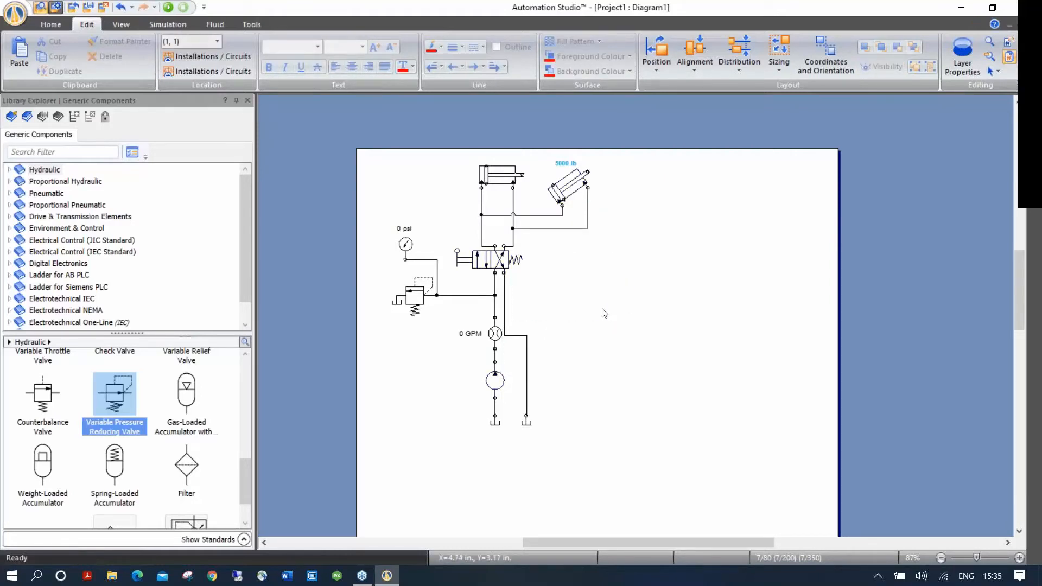
Step: Examine the Hydraulic component library's Actuators category, including the single-acting, double-acting, telescopic and mechanically linked cylinders
scroll(569, 302, up, 2)
scroll(570, 301, up, 1)
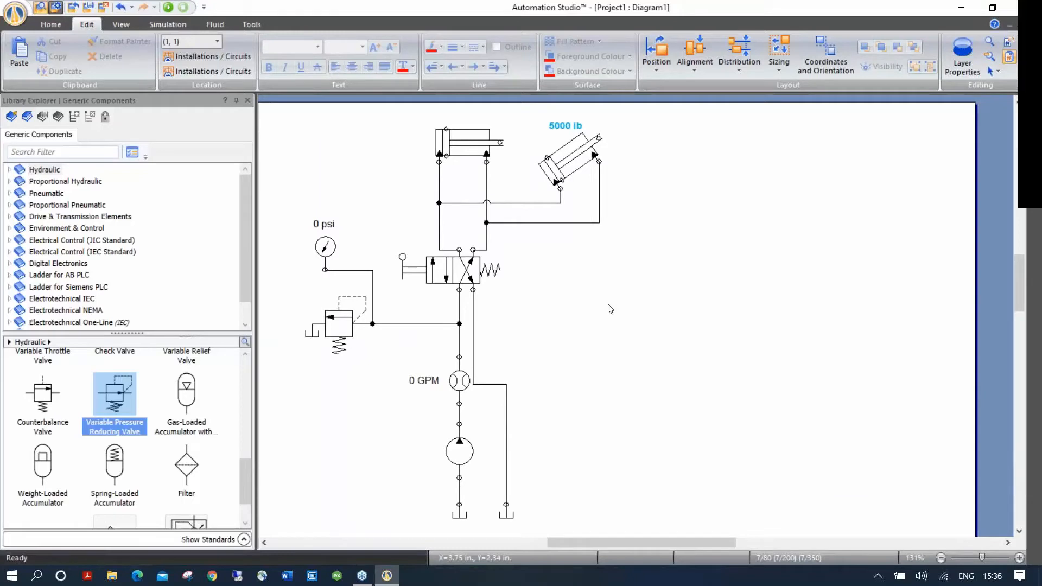
scroll(647, 248, down, 1)
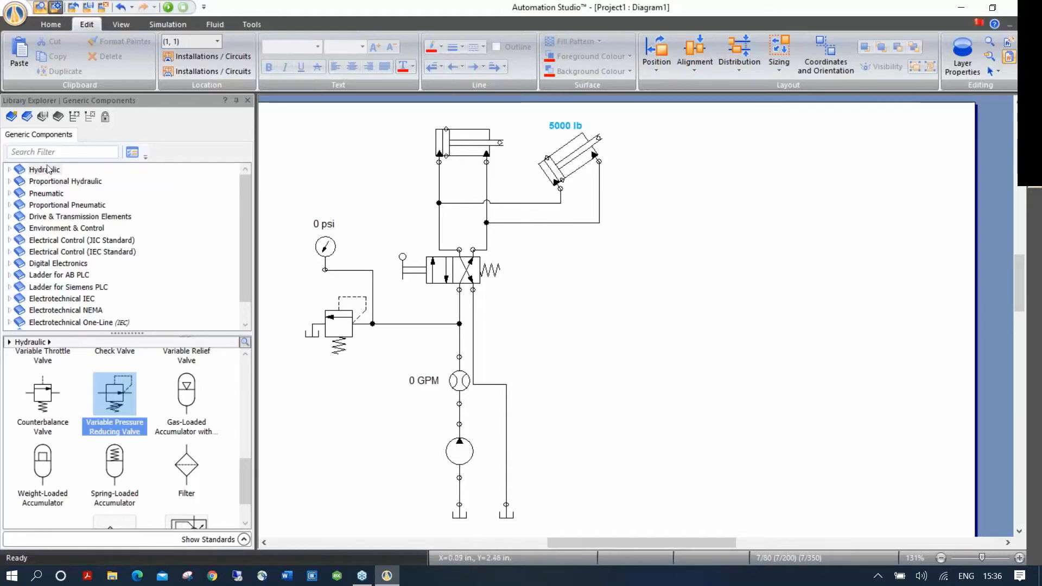
click(10, 170)
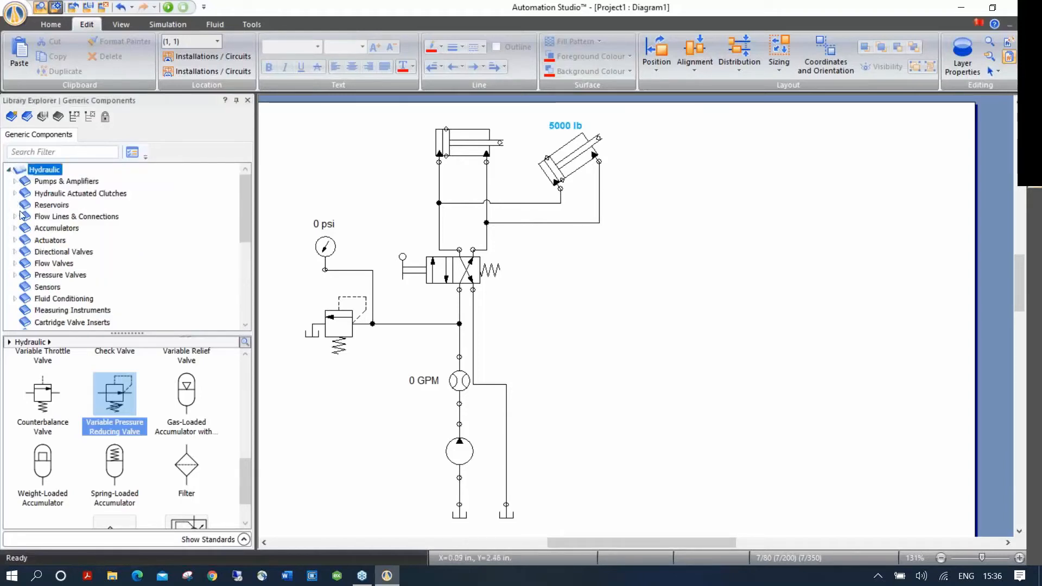
click(14, 240)
click(81, 252)
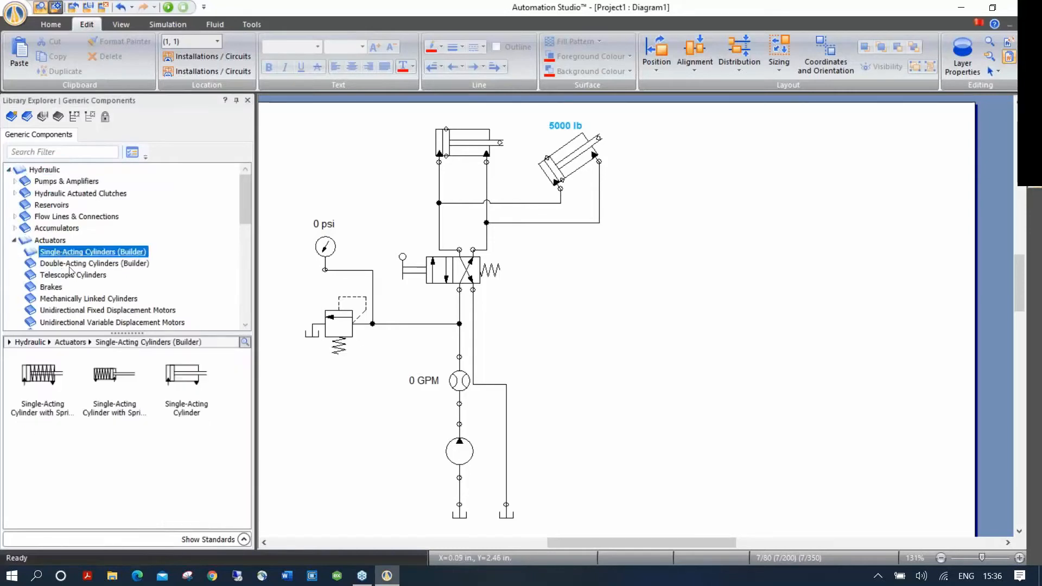
click(92, 264)
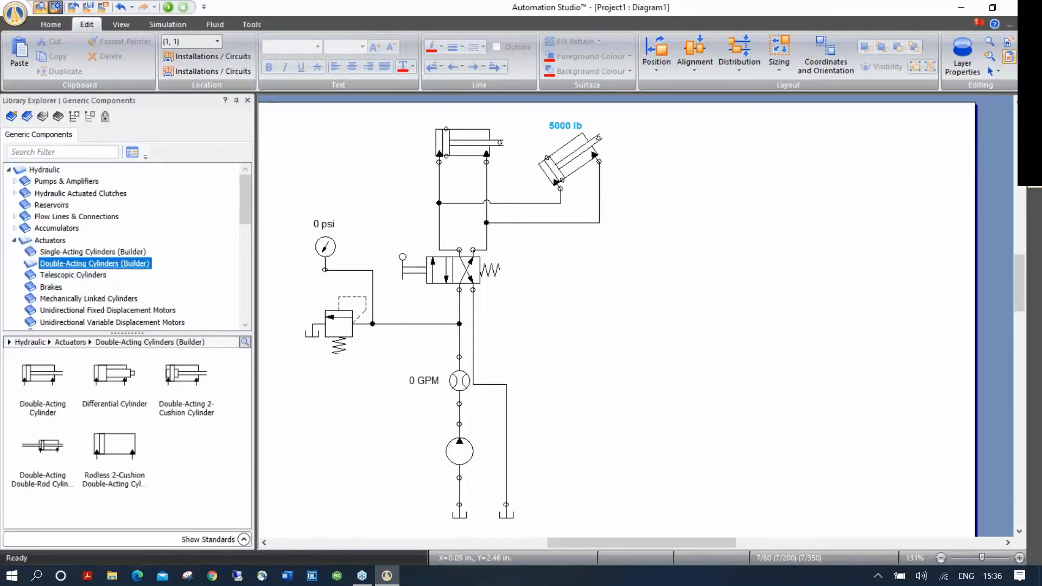
click(85, 275)
click(83, 299)
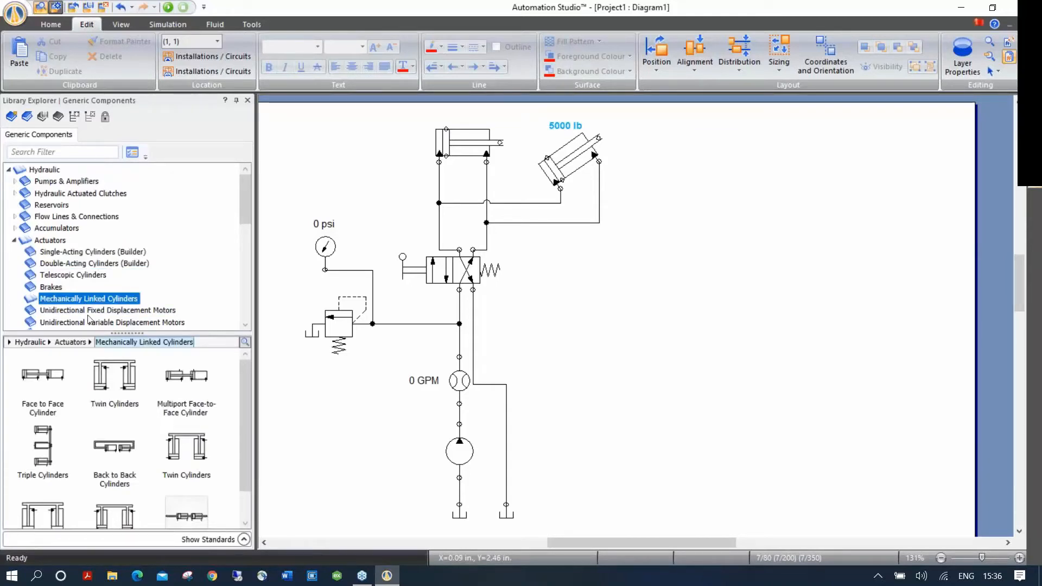
click(14, 240)
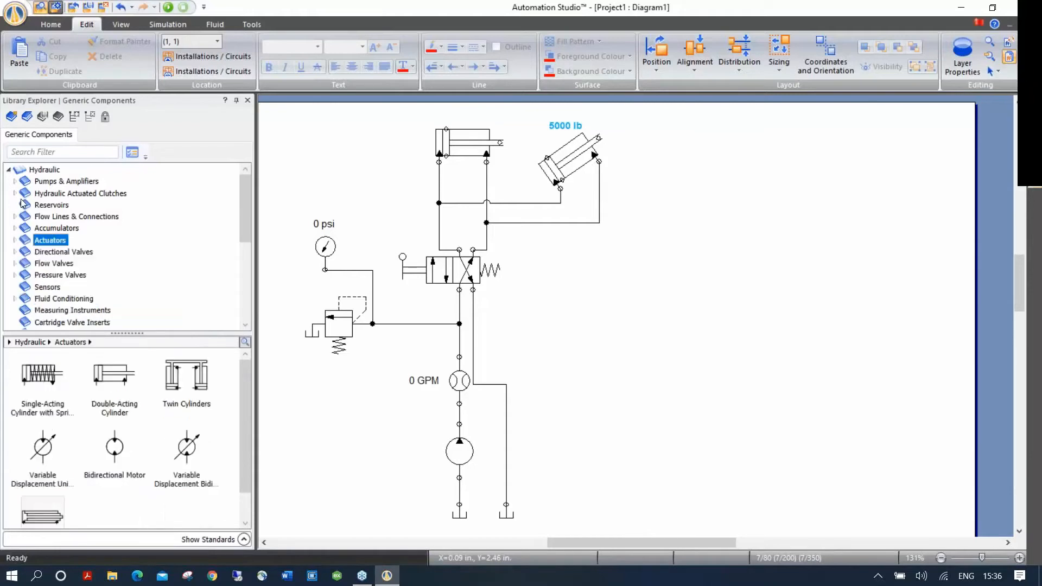
click(42, 171)
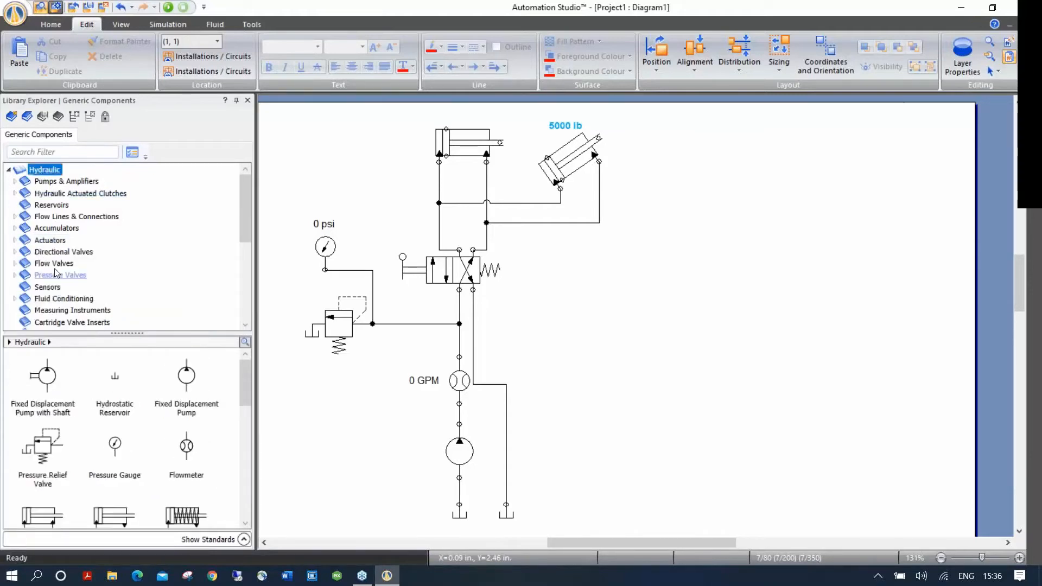
click(8, 171)
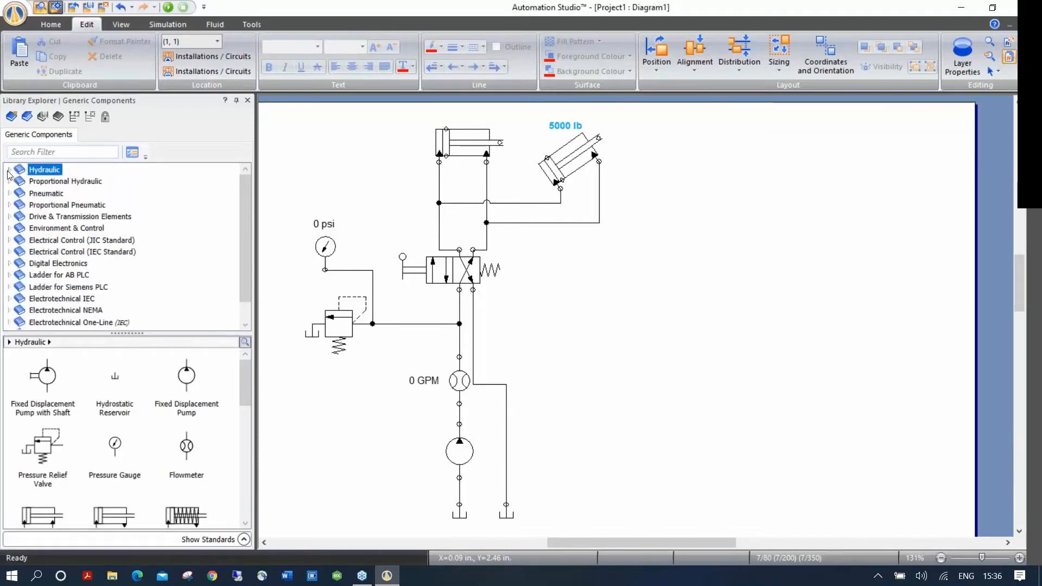
Step: Filter the component library by "sequen", look at the hydraulic Sequence Valves, and clear the filter
click(44, 151)
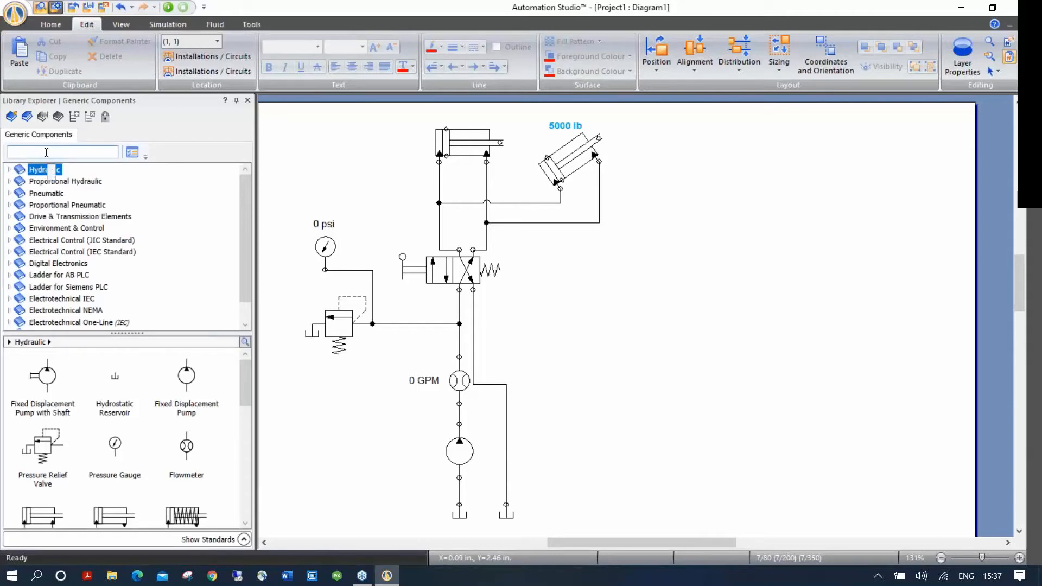
text(sequen)
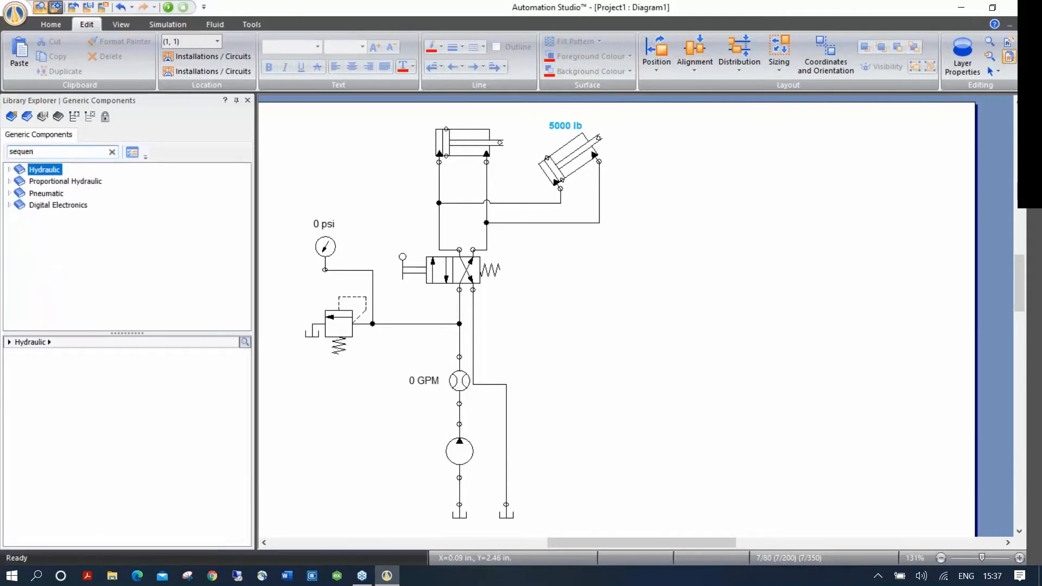
click(8, 170)
click(14, 182)
click(20, 194)
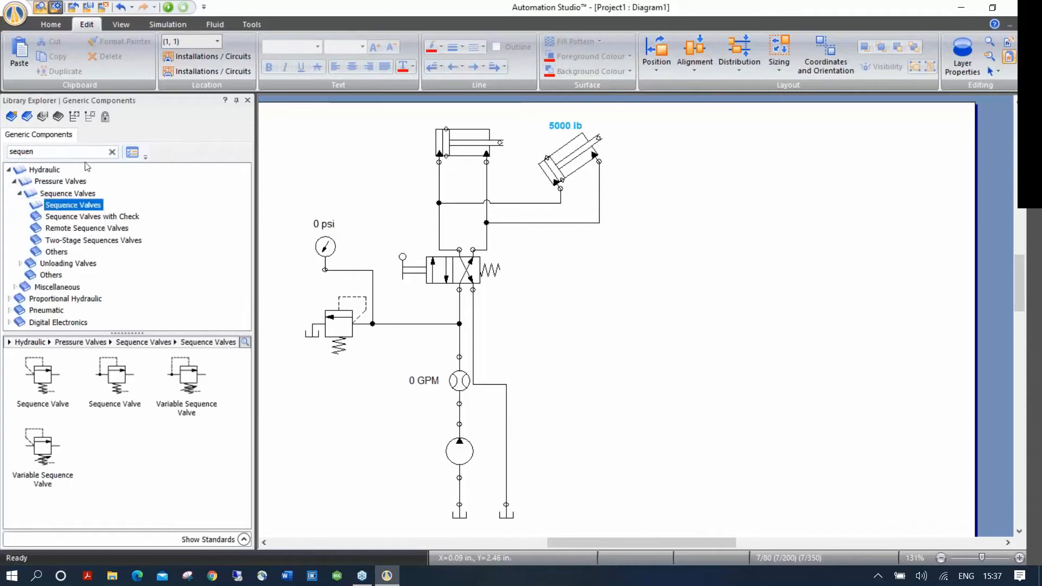
click(112, 152)
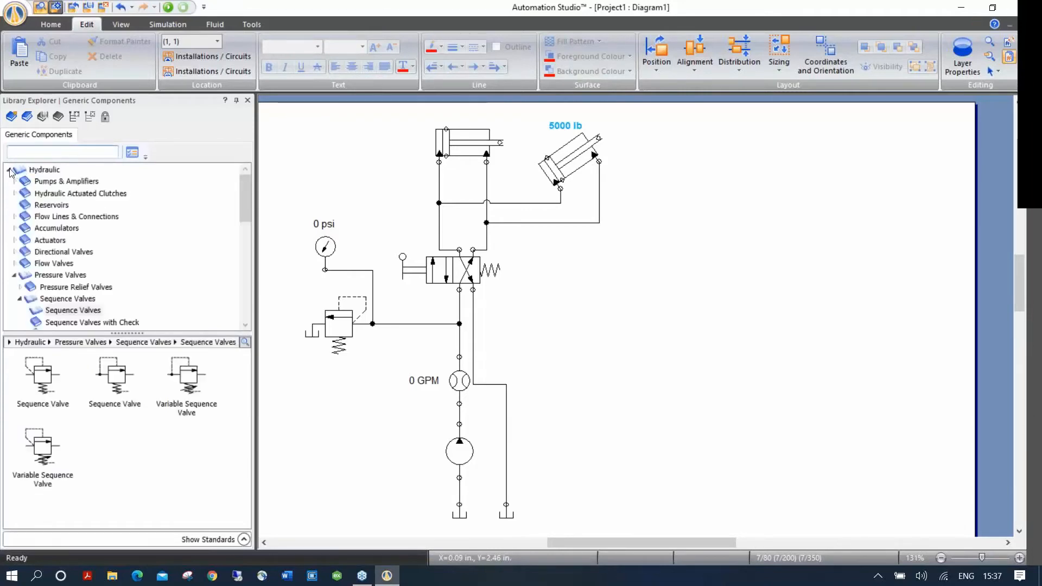
click(9, 170)
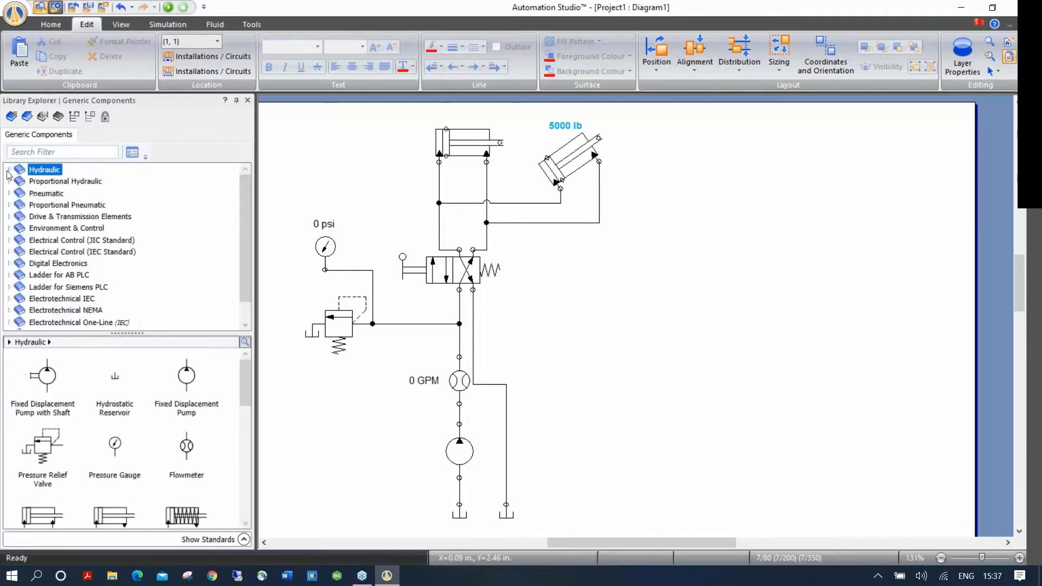
Step: Create a new component library saved as "Traing Library" in the Libraries folder, and enlarge its component preview area
click(11, 116)
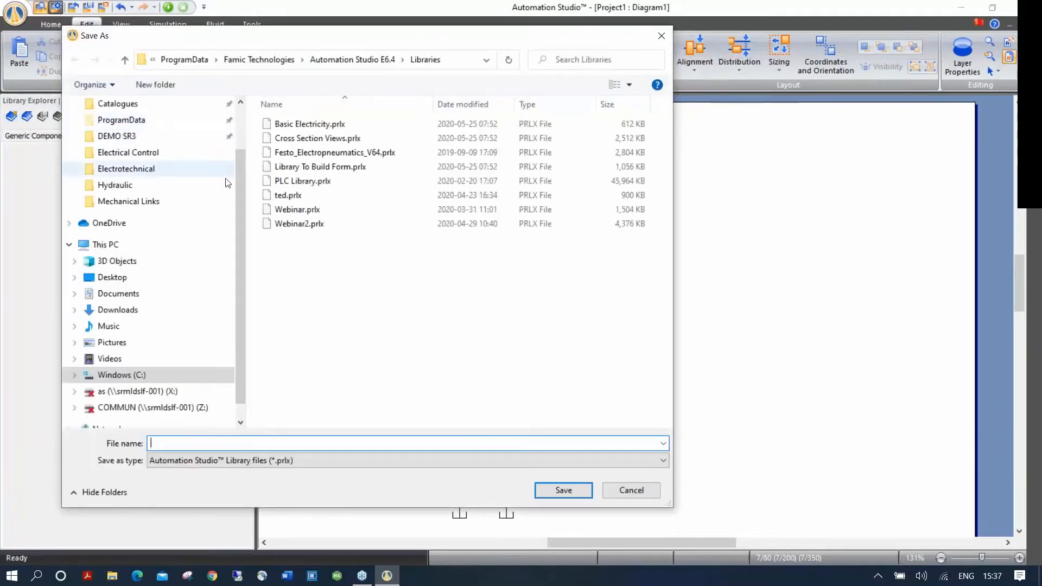
drag(241, 187, 240, 133)
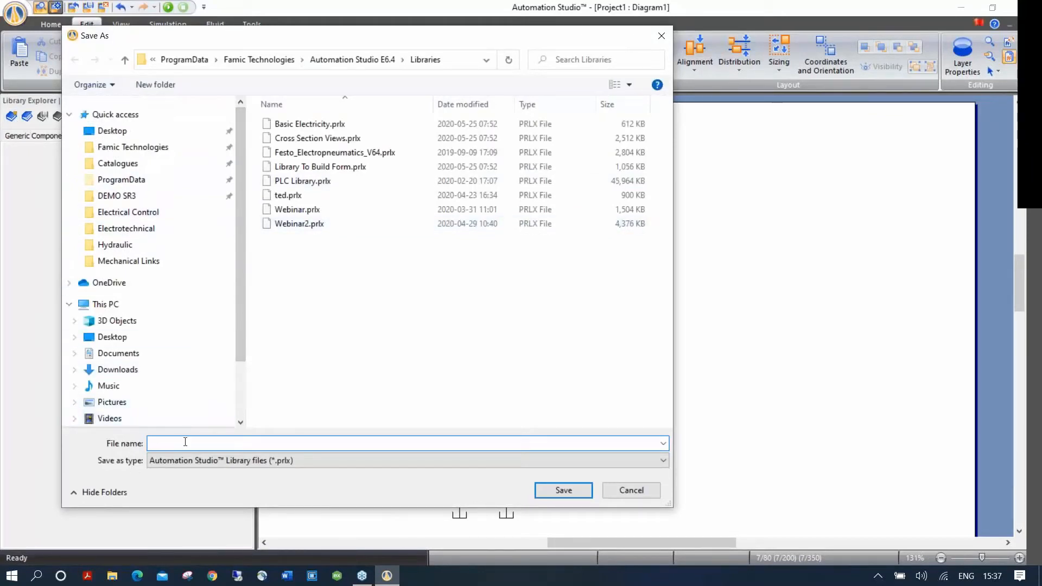
text(Traing Library)
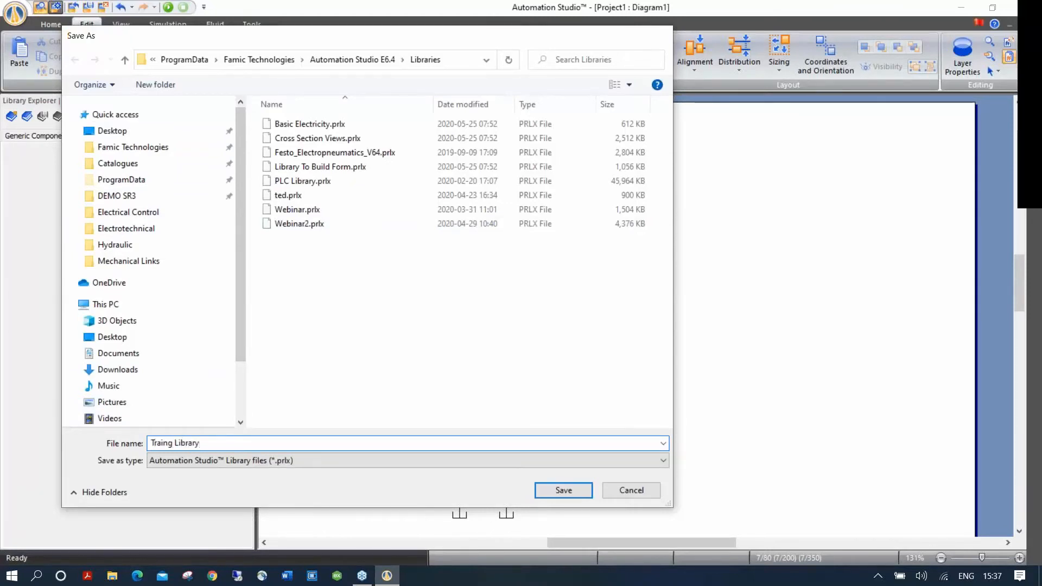
key(Return)
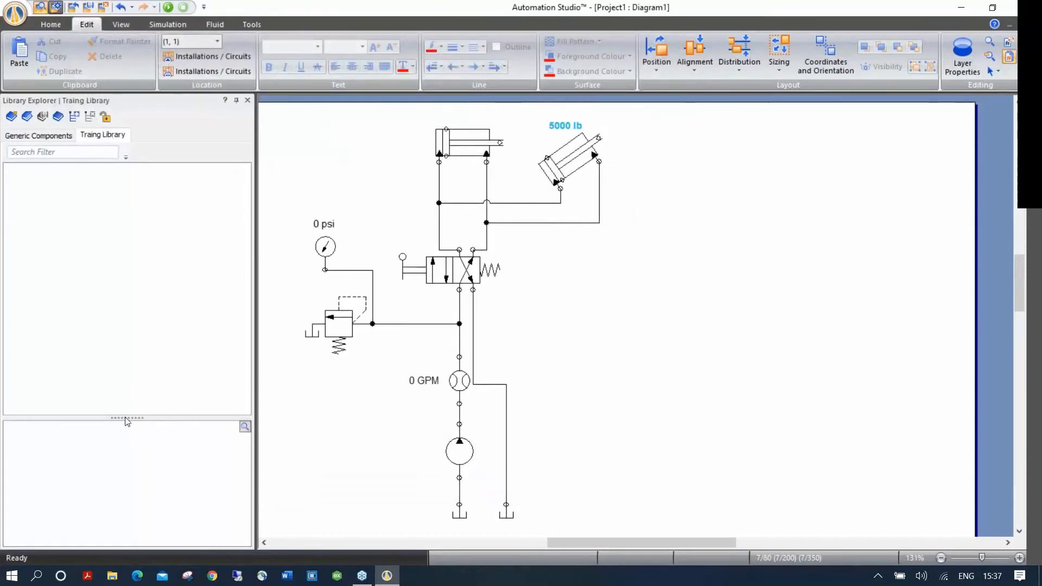
drag(129, 419, 130, 325)
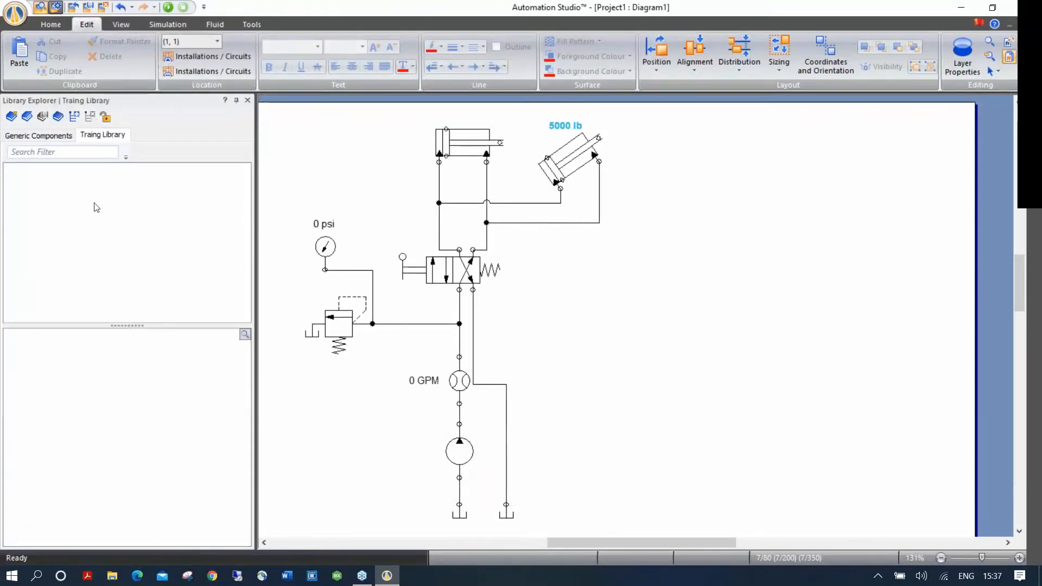
Step: Add a top-level category named "Hydraulic" to the Traing Library
click(58, 138)
click(92, 137)
click(75, 116)
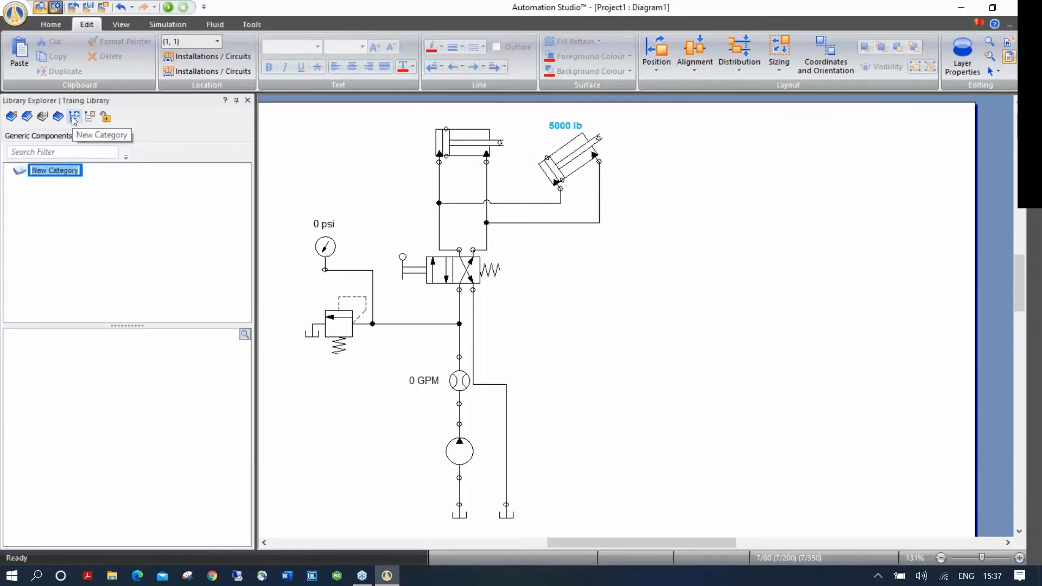
text(Hydraulic)
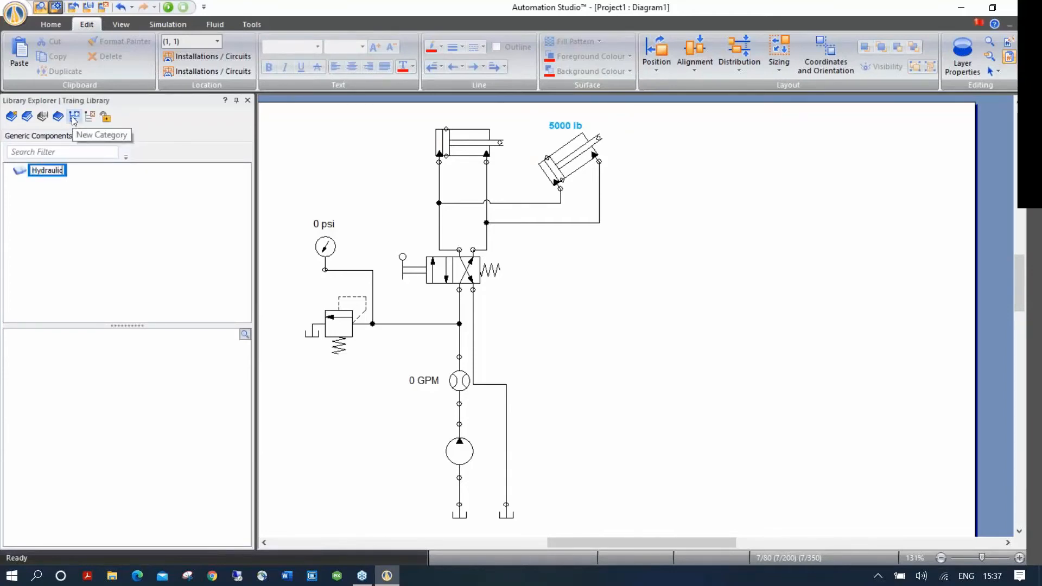
key(Return)
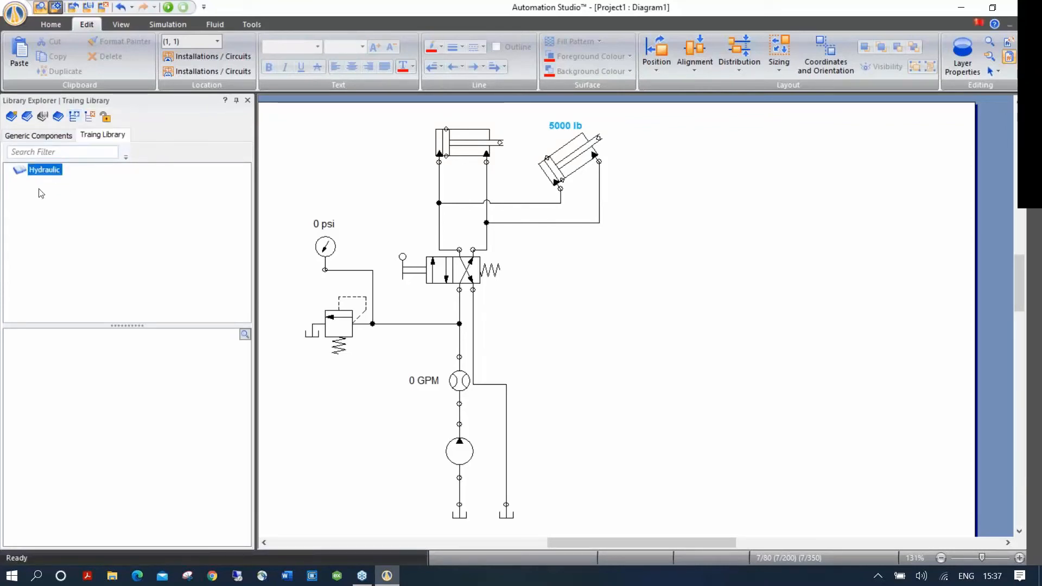
Step: Add a subcategory named "Lab1" under the Hydraulic category
click(59, 171)
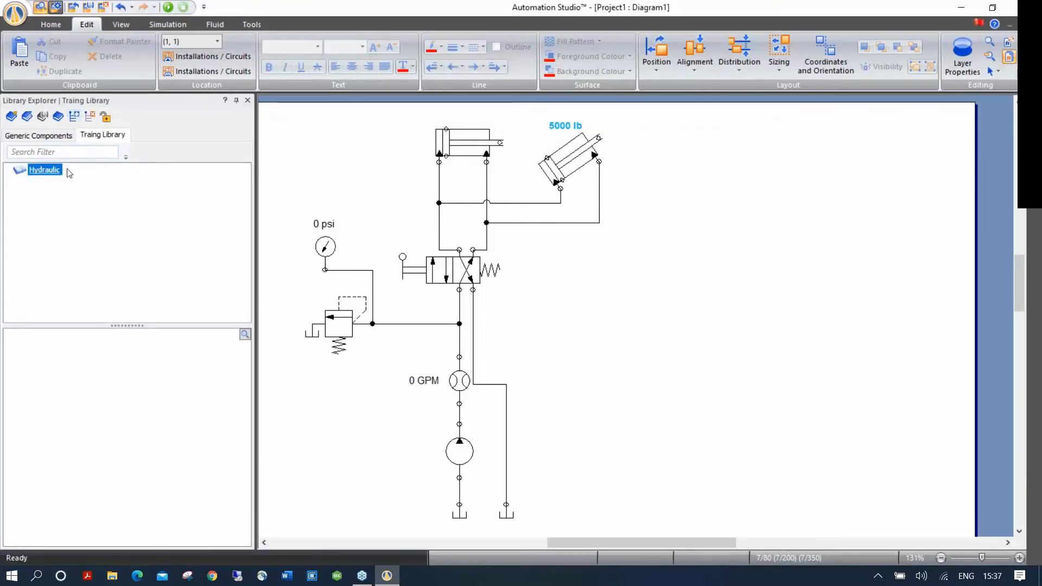
click(74, 117)
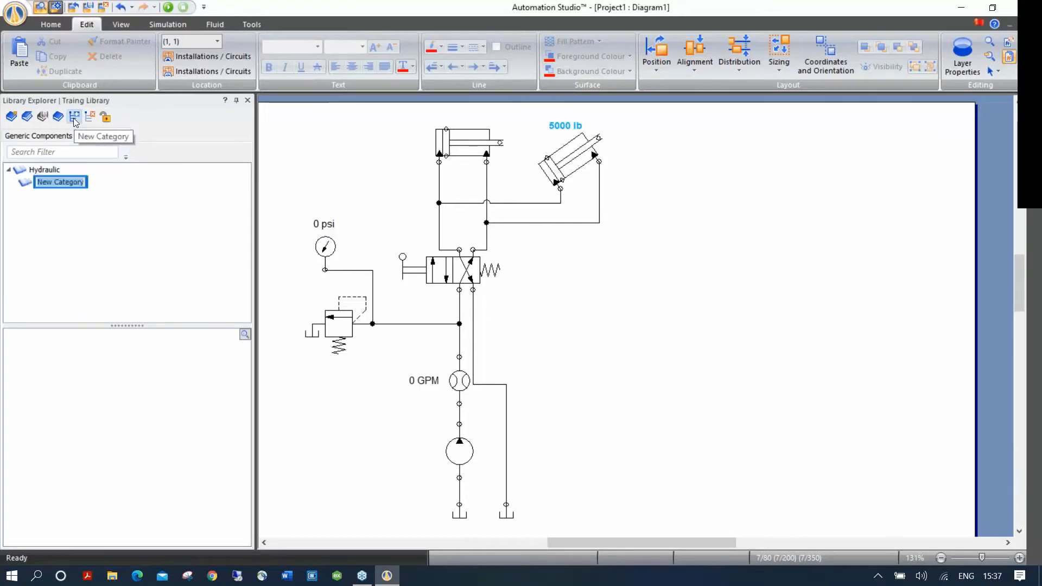
text(Lab1)
key(Return)
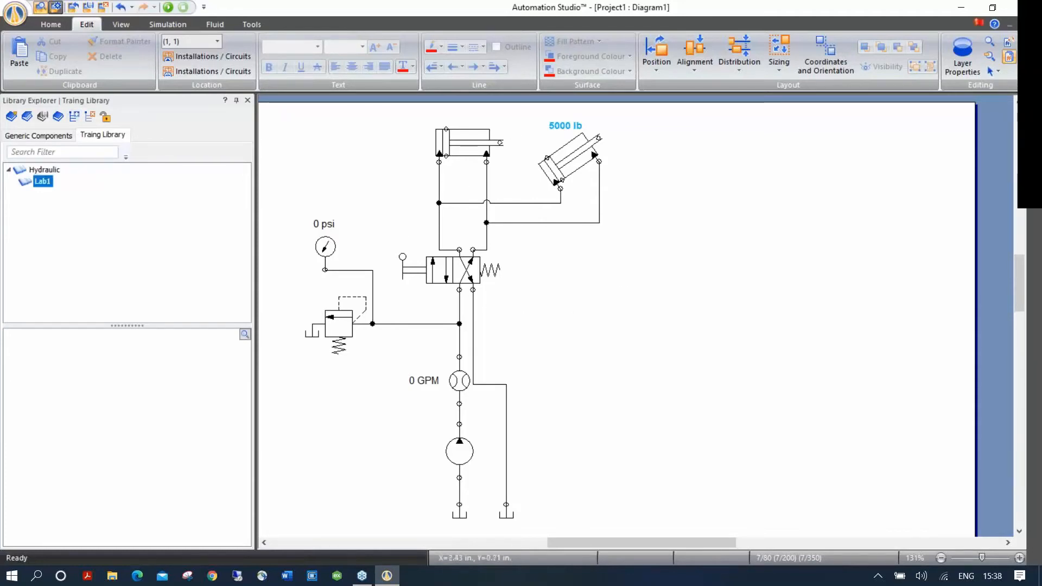
Step: Add the horizontal cylinder, relief valve, directional valve and inclined cylinder to the Lab1 category, and place a library copy of the inclined cylinder beside the circuit
click(457, 146)
drag(456, 152, 139, 382)
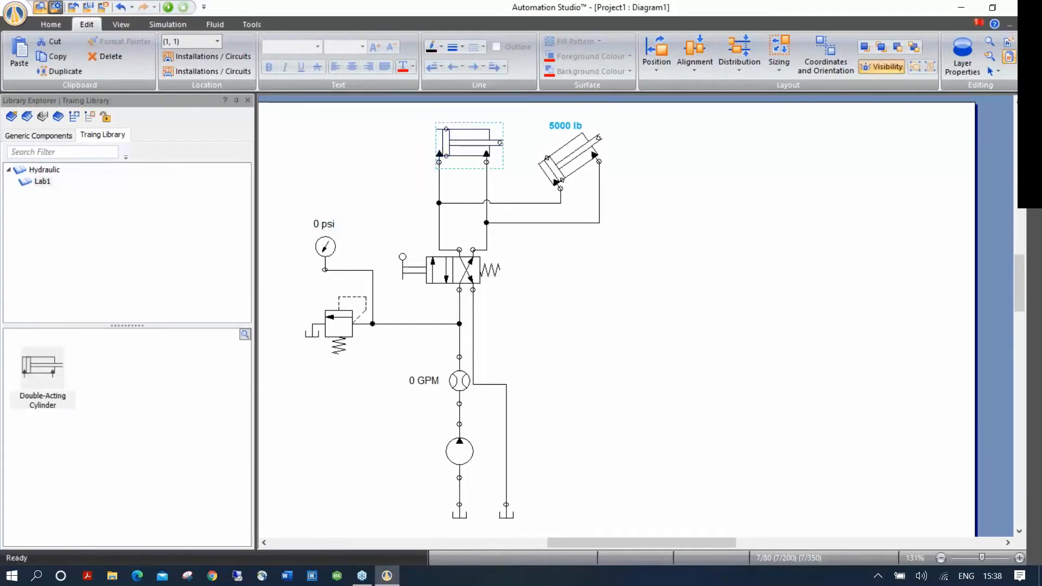
click(332, 326)
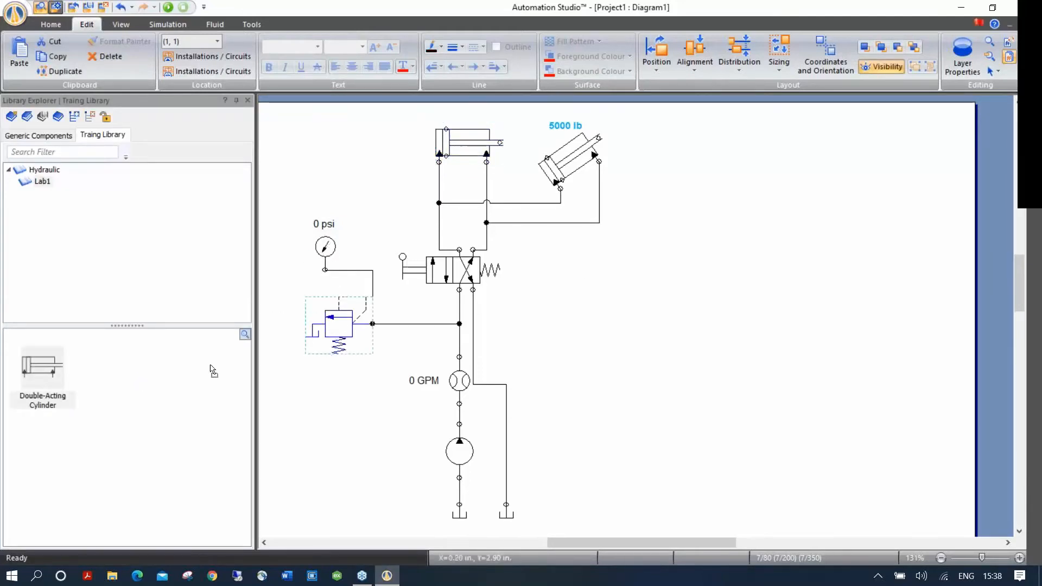
drag(427, 270, 201, 373)
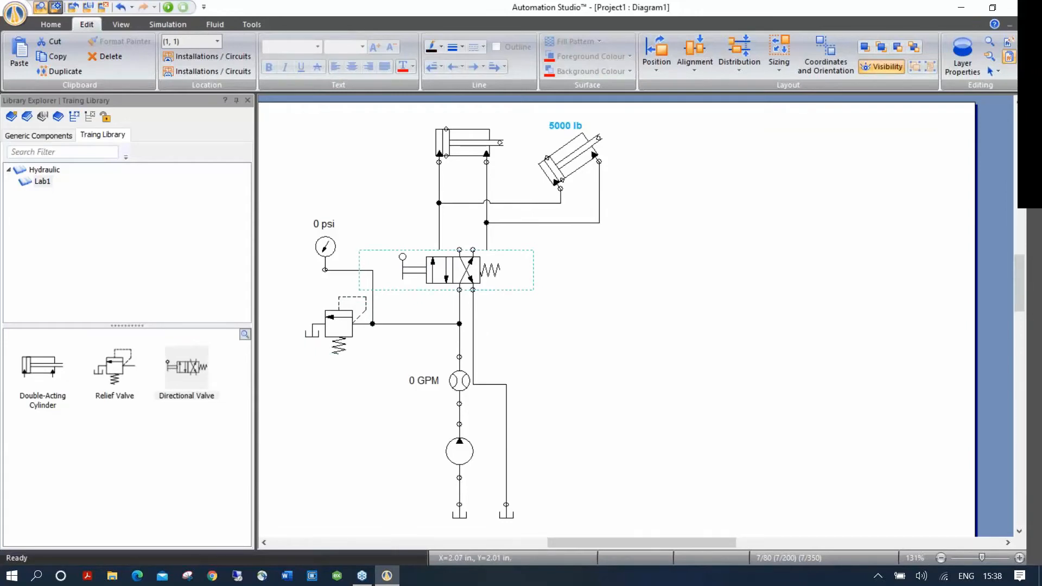
click(575, 154)
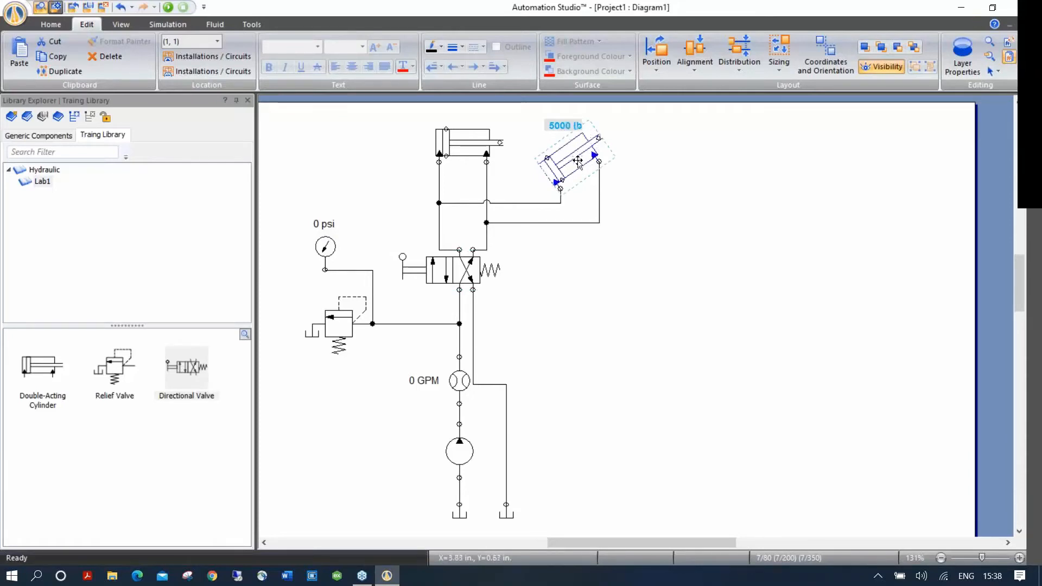
drag(580, 157, 144, 461)
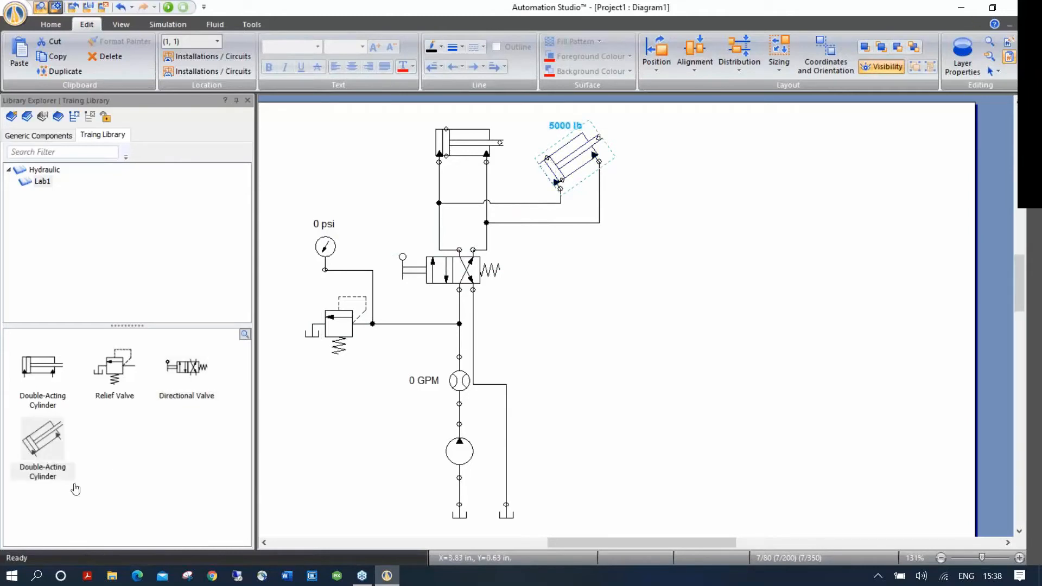
drag(49, 449, 665, 278)
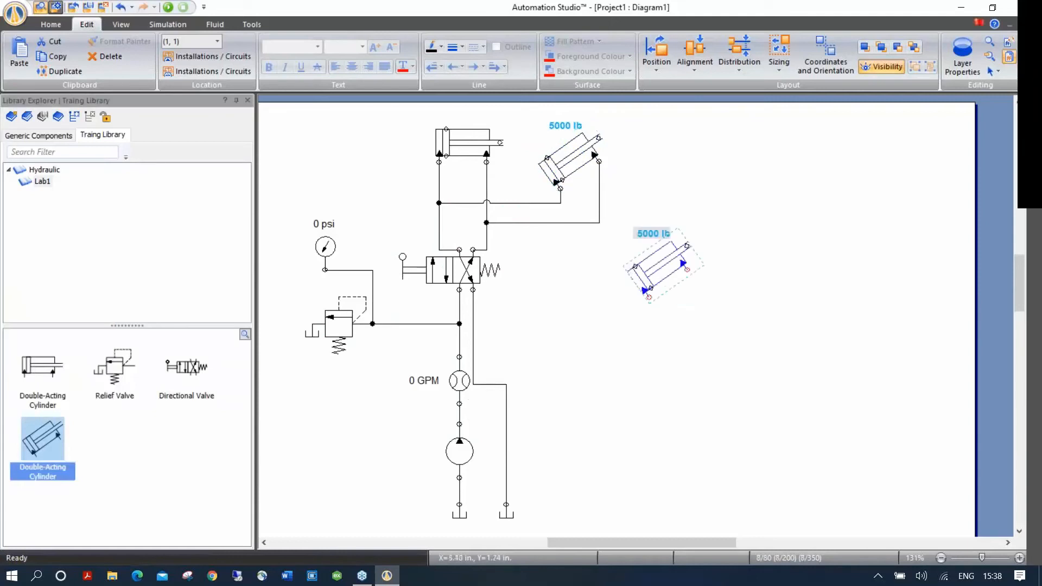
Step: Rename the inclined cylinder in the library "Double-Acting Cylinder 5000lb" and delete its loose copy from the diagram
right_click(36, 471)
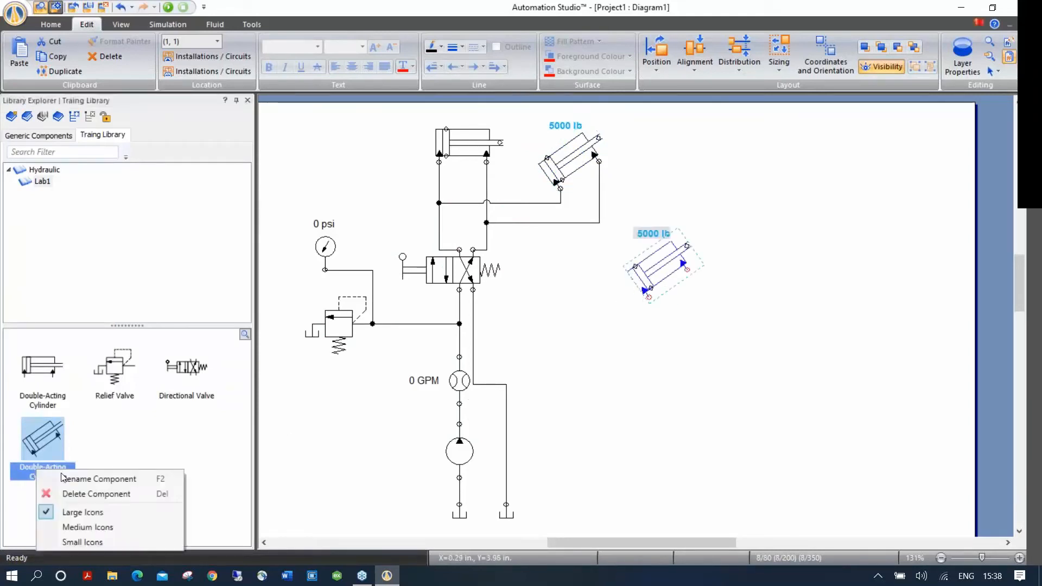
click(84, 479)
click(66, 476)
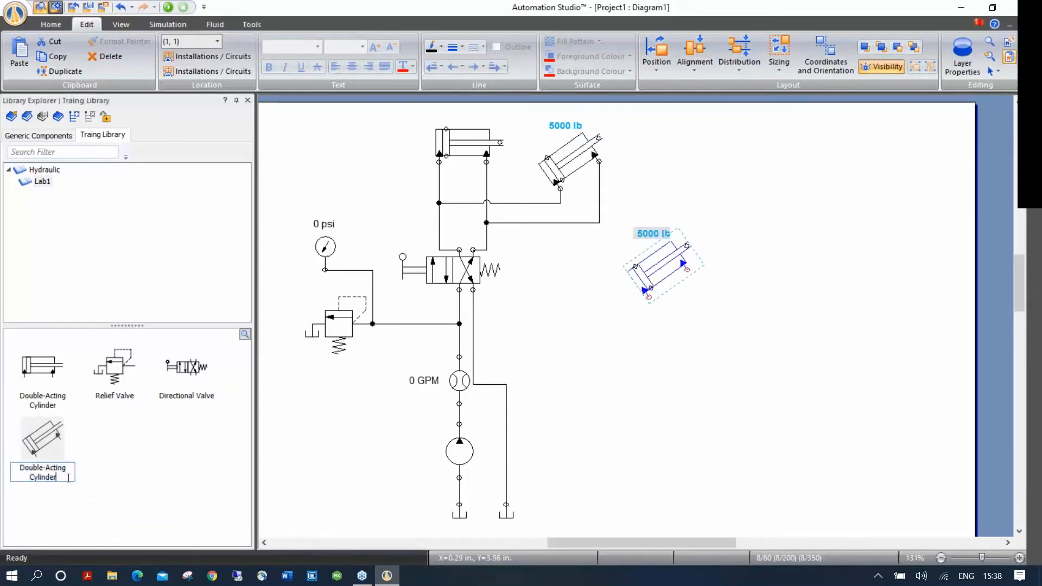
text(5000lb)
key(Return)
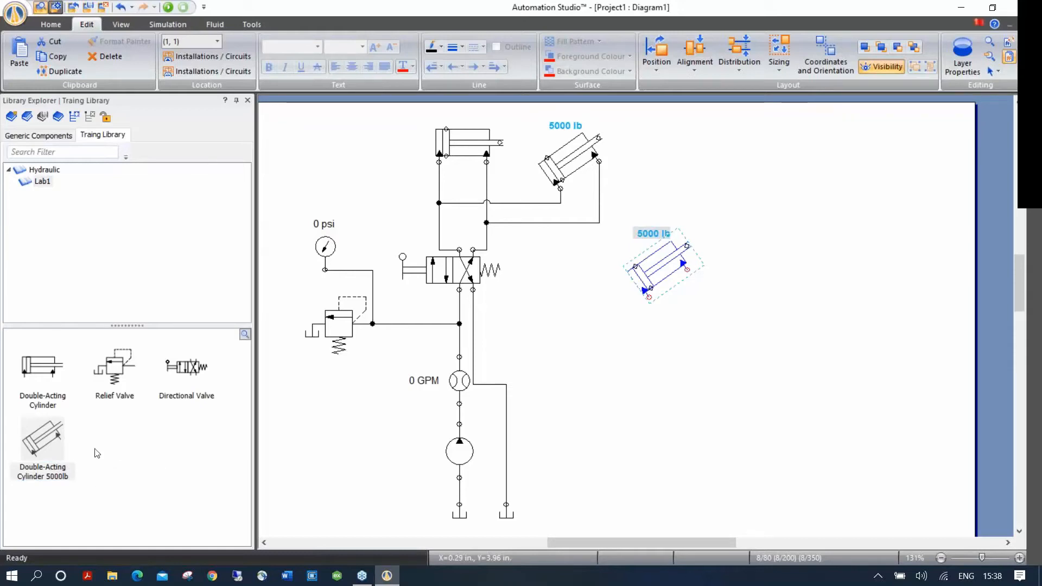
click(677, 272)
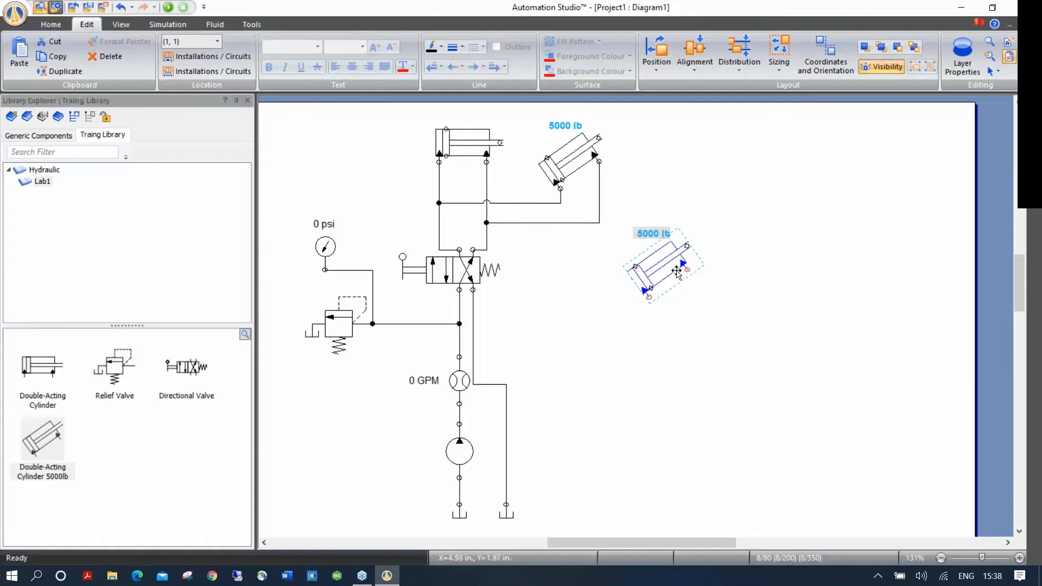
key(Delete)
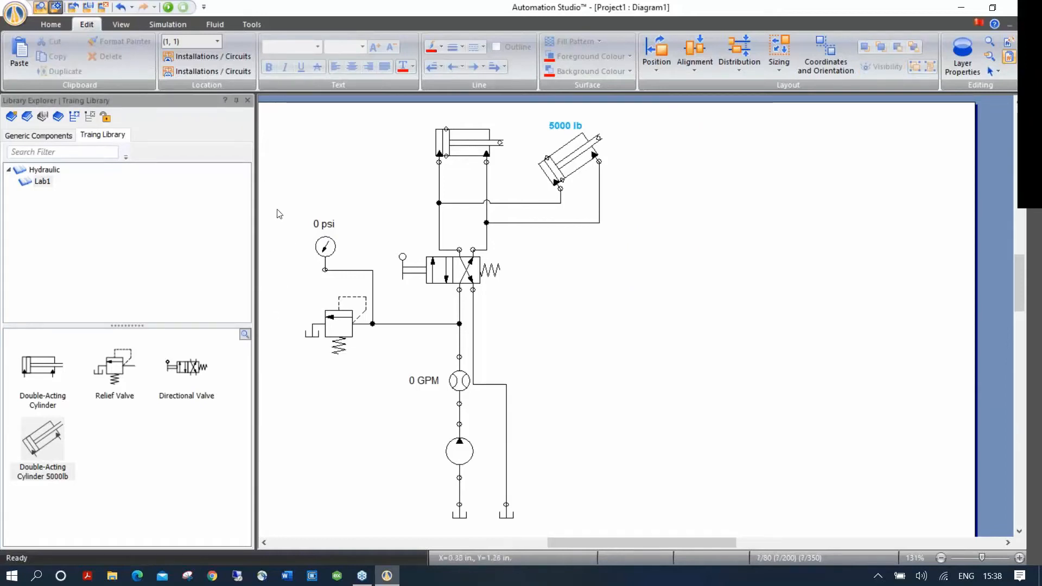
Step: Group the pressure gauge, relief valve and their connecting line, and add the group to the Lab1 category
drag(274, 201, 391, 393)
right_click(348, 320)
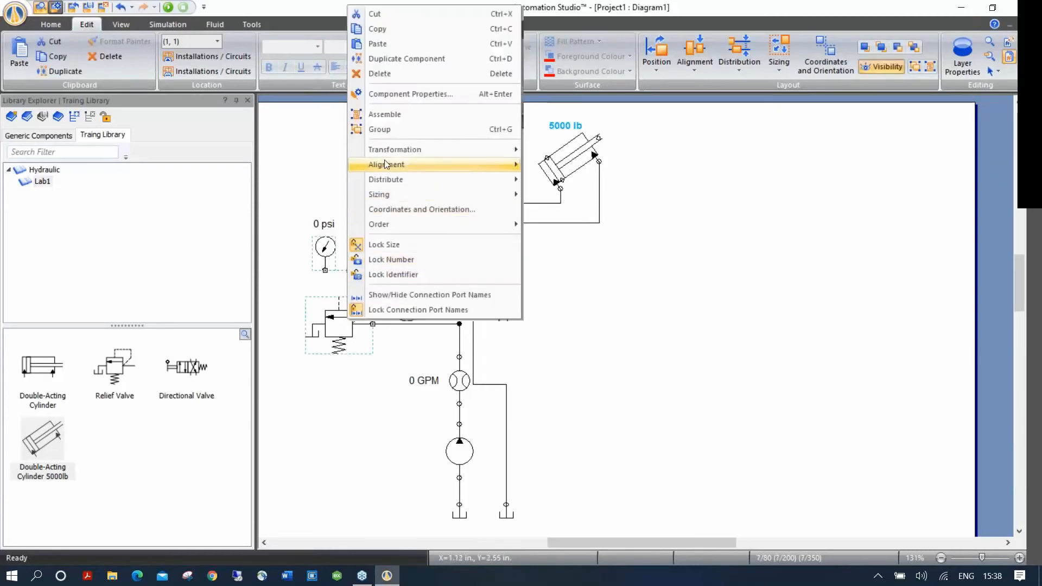
click(383, 129)
drag(331, 246, 130, 442)
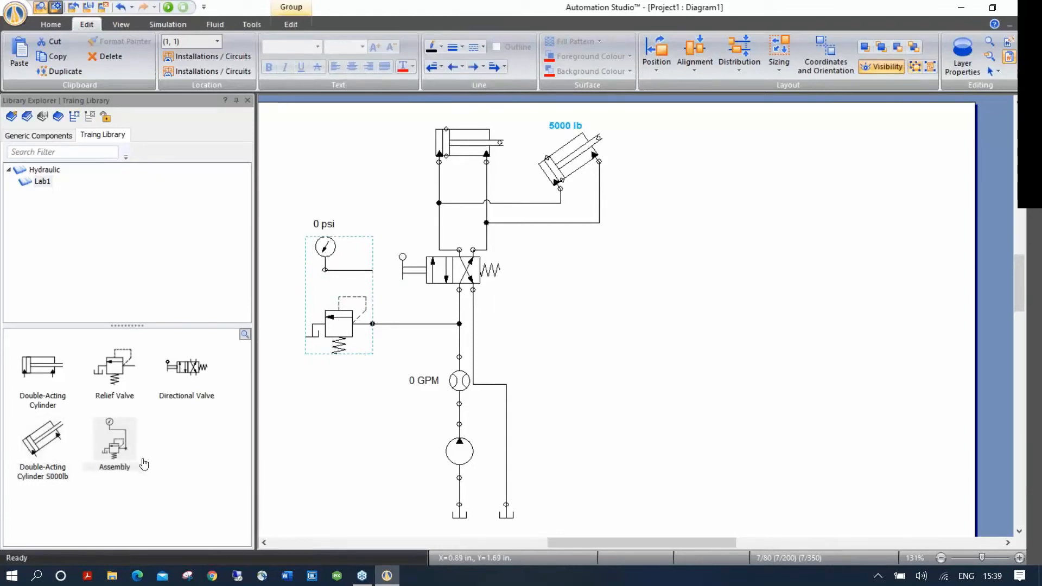
Step: Rename the grouped gauge and relief valve component in the library as "afsdfasdfsdf"
right_click(124, 473)
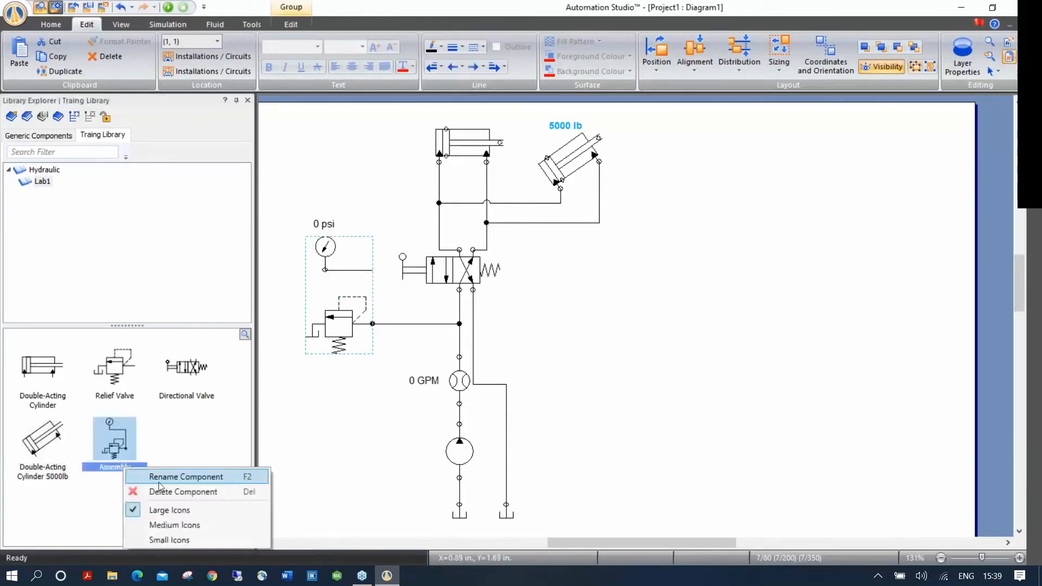
click(168, 478)
text(afsdfasdfsdf)
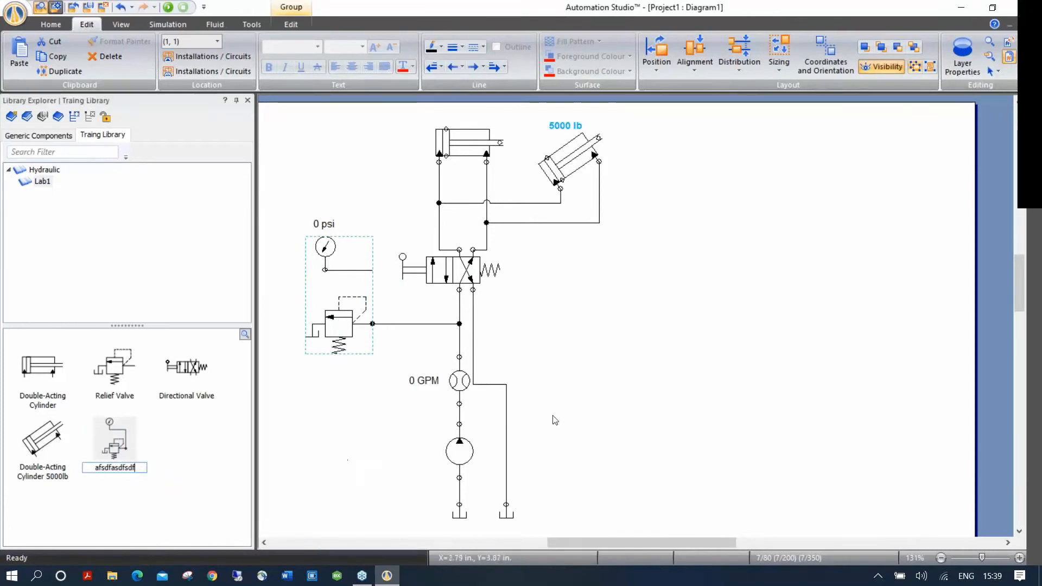
click(552, 423)
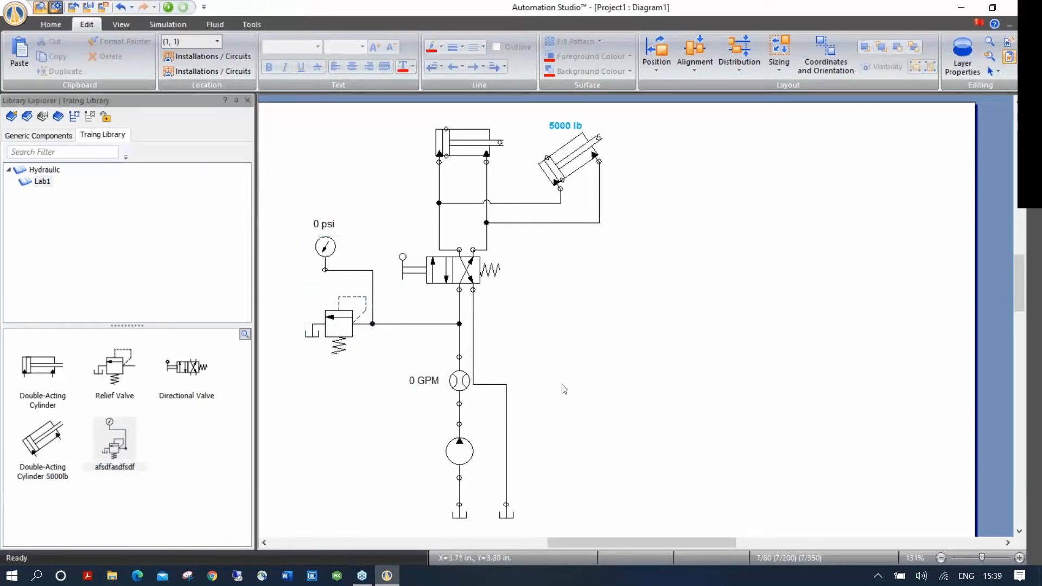
Step: Delete the two single reservoirs below the pump line and the return line
drag(551, 408, 573, 396)
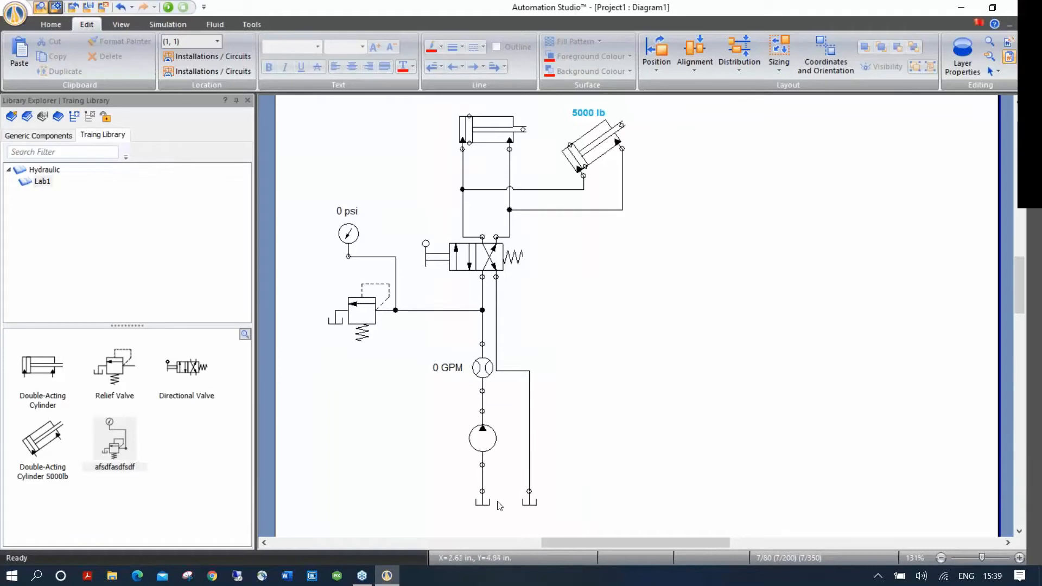
click(488, 504)
key(Delete)
click(529, 503)
key(Delete)
click(363, 321)
key(Delete)
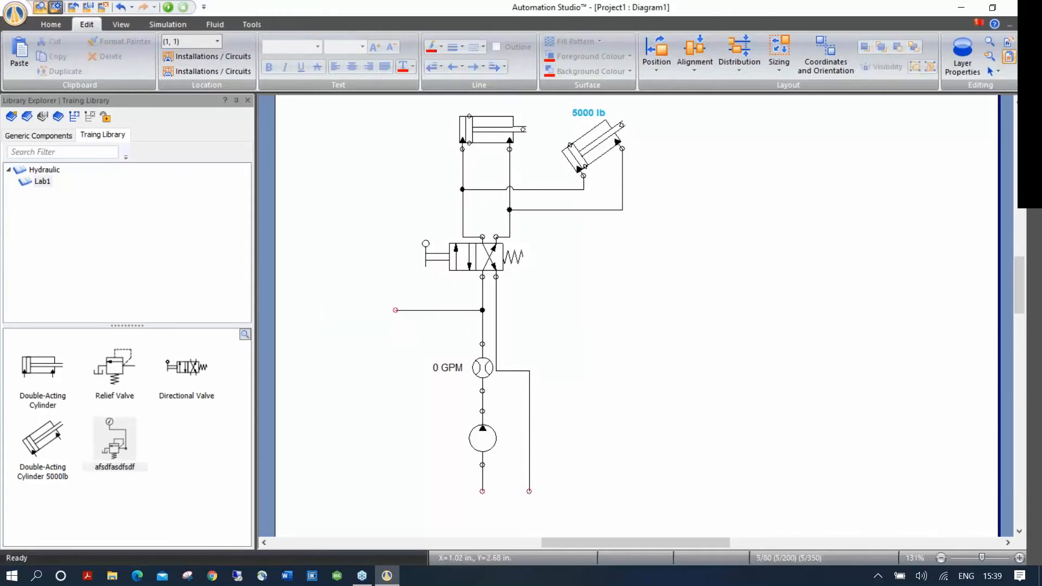
key(ctrl+z)
Step: Ungroup the pressure gauge and relief valve, and delete only the relief valve from the diagram
right_click(365, 318)
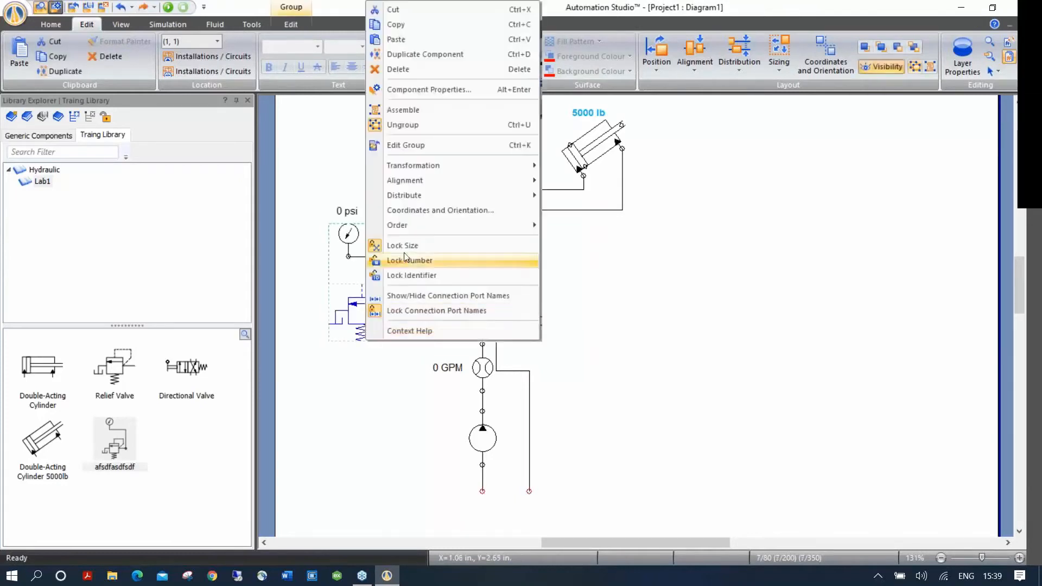
click(408, 125)
click(363, 320)
key(Delete)
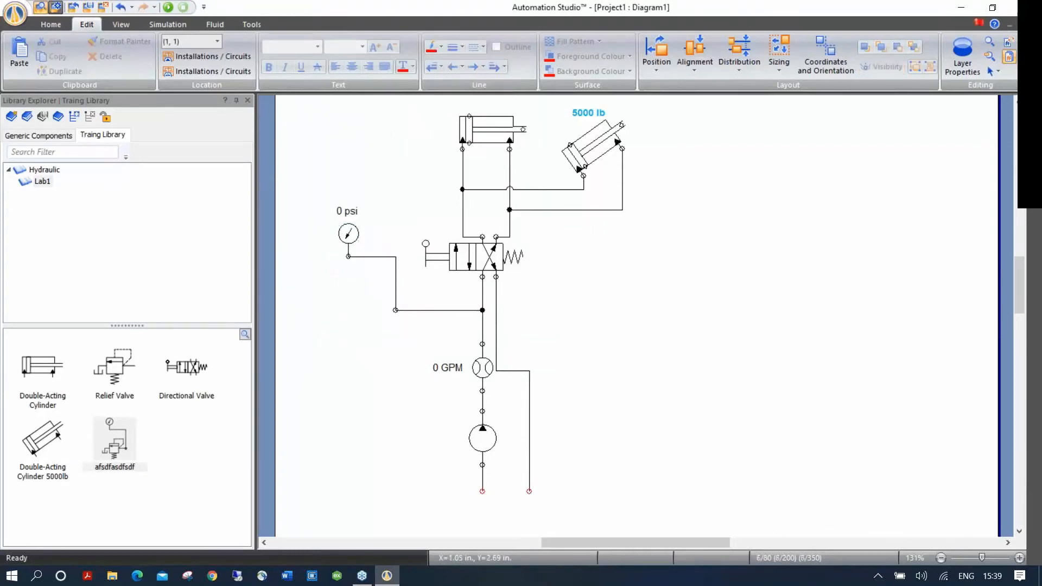
Step: Place a Multiport Hydrostatic Reservoir from the generic Hydraulic > Reservoirs category in the empty area beside the circuit
click(54, 136)
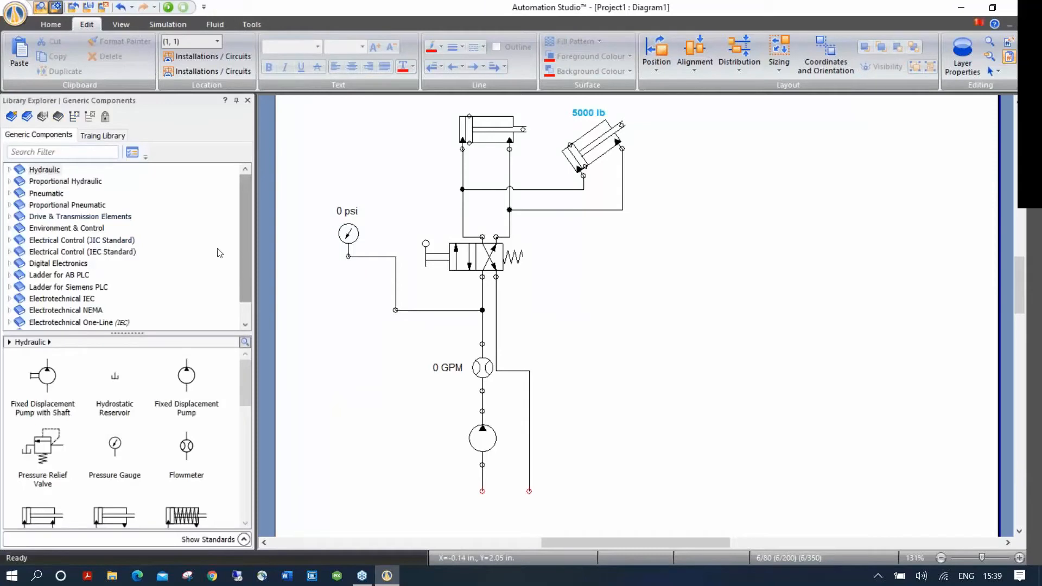
click(8, 172)
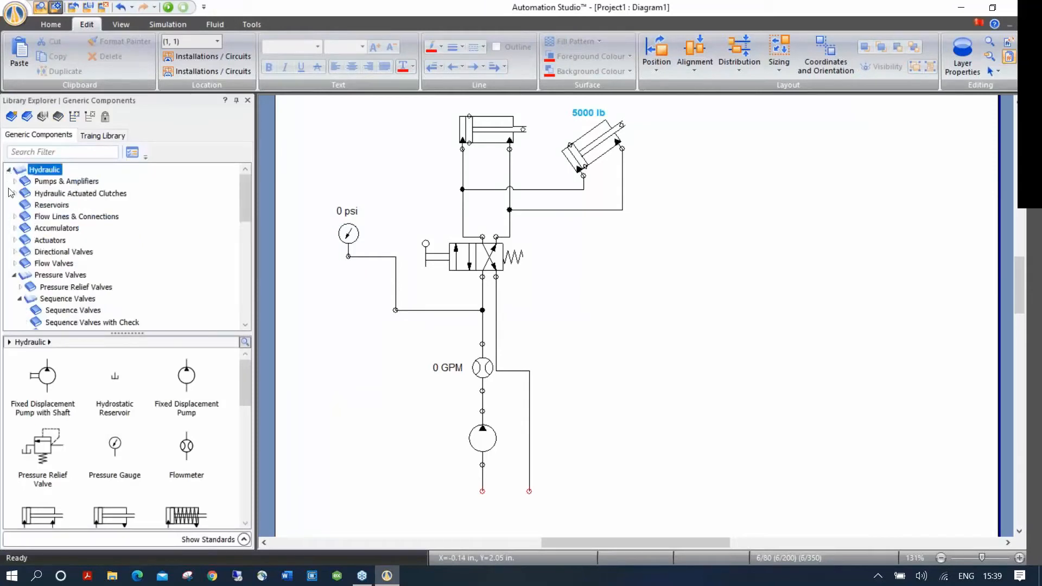
click(33, 206)
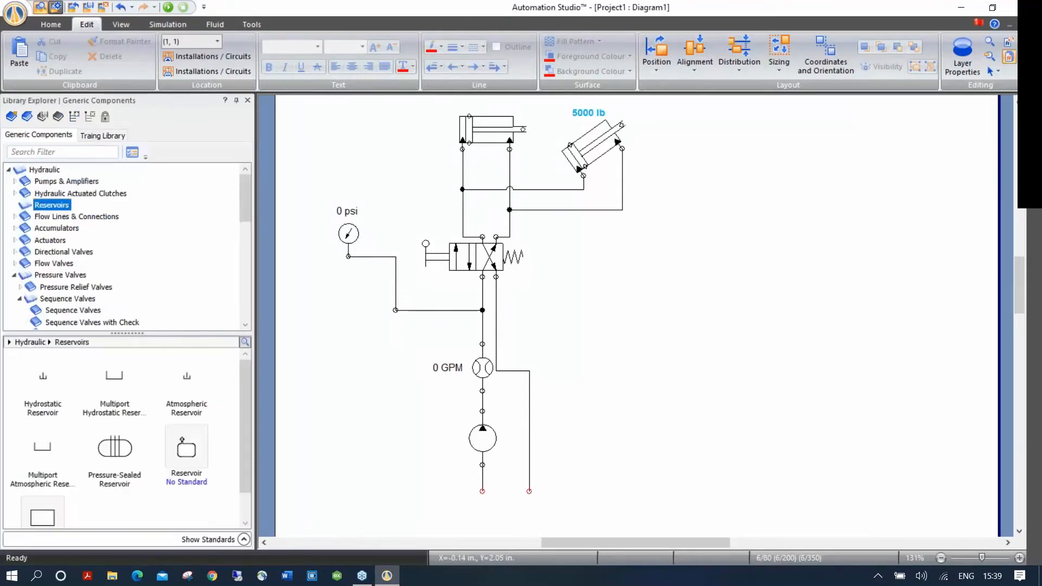
mouse_move(118, 380)
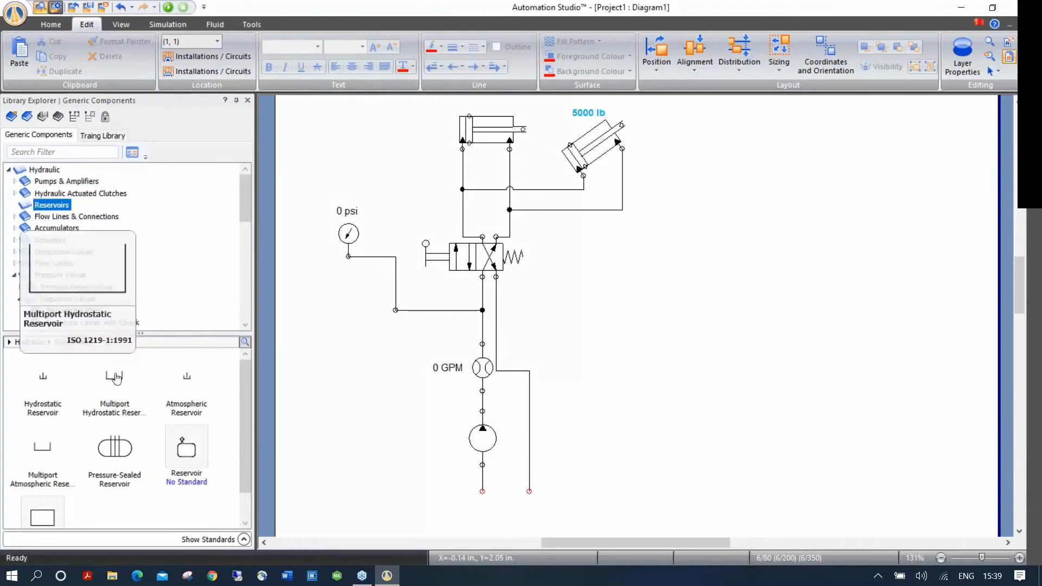
drag(119, 381, 647, 338)
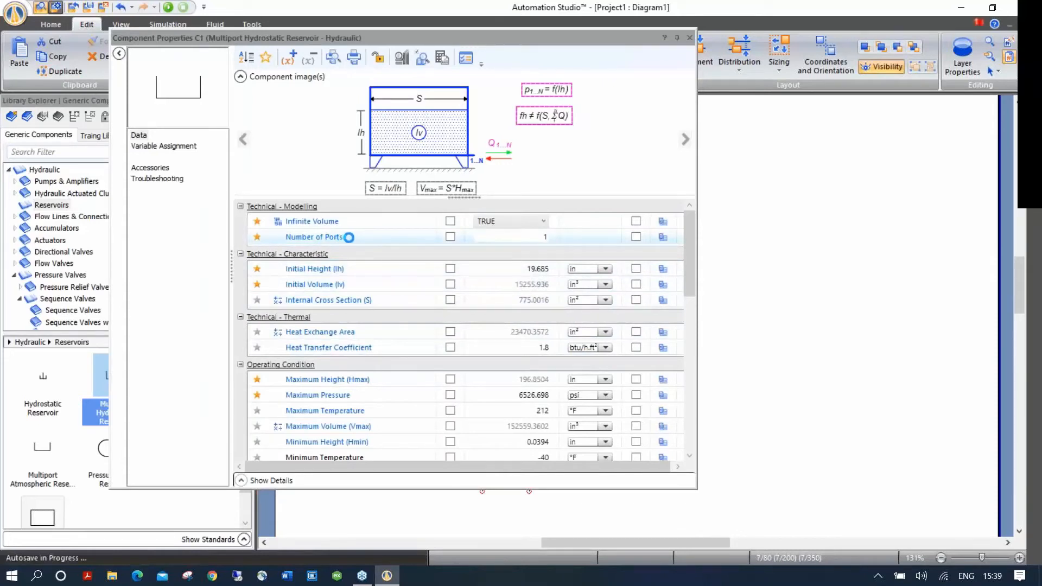
Step: Set the multiport reservoir's Number of Ports to 8 and close its component properties
click(538, 237)
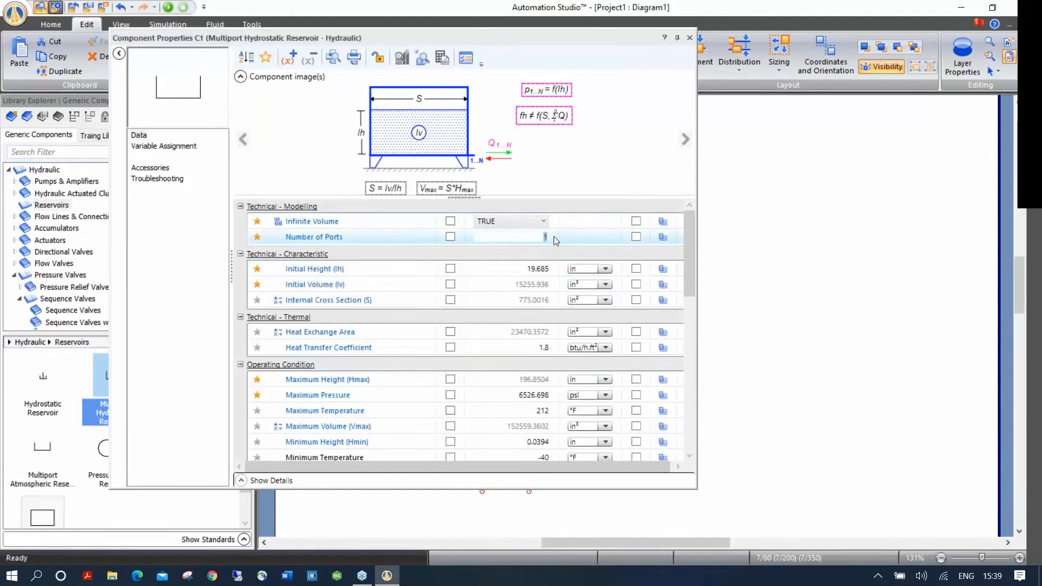
key(Up)
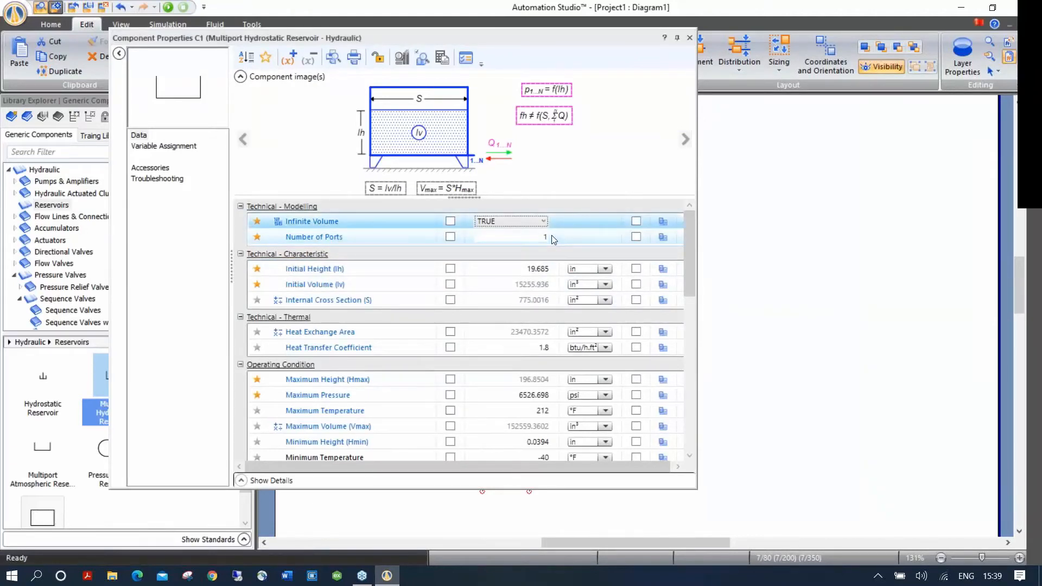
click(558, 237)
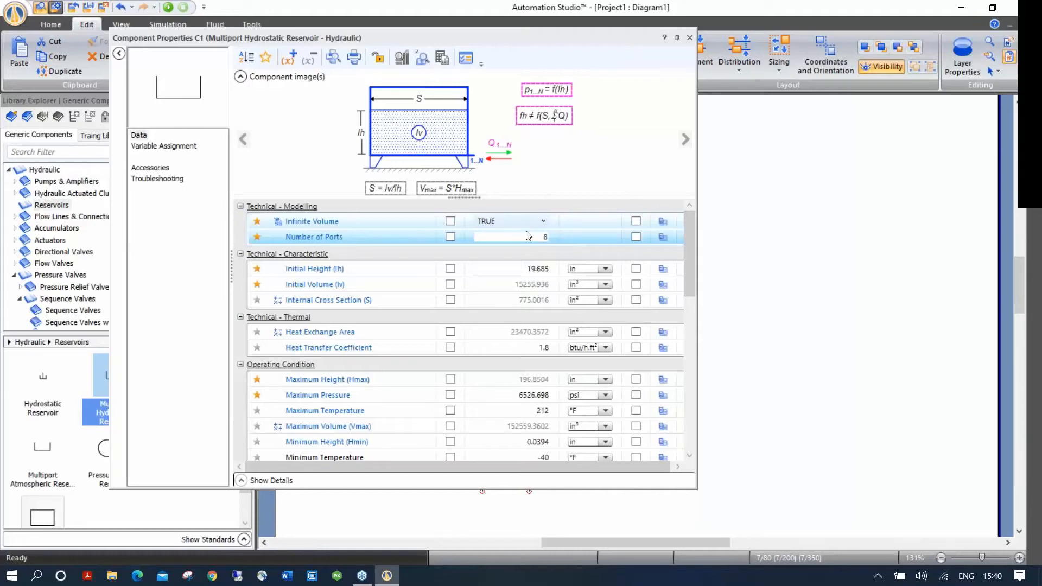
click(689, 37)
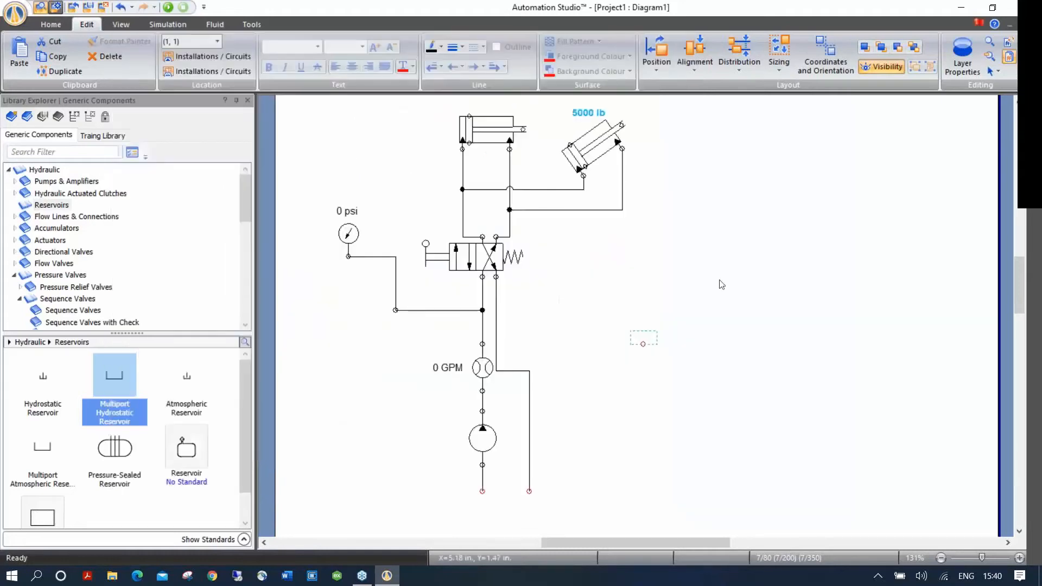
click(737, 402)
Step: Move the multiport reservoir under the circuit so its ports connect to both the pump suction line and the return line
drag(750, 339, 546, 493)
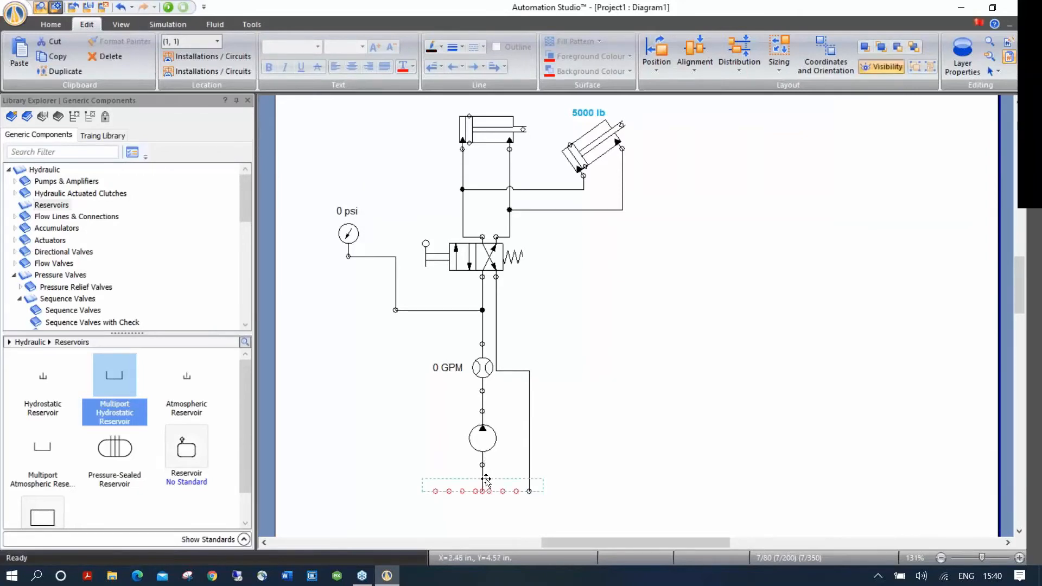
drag(507, 478, 514, 477)
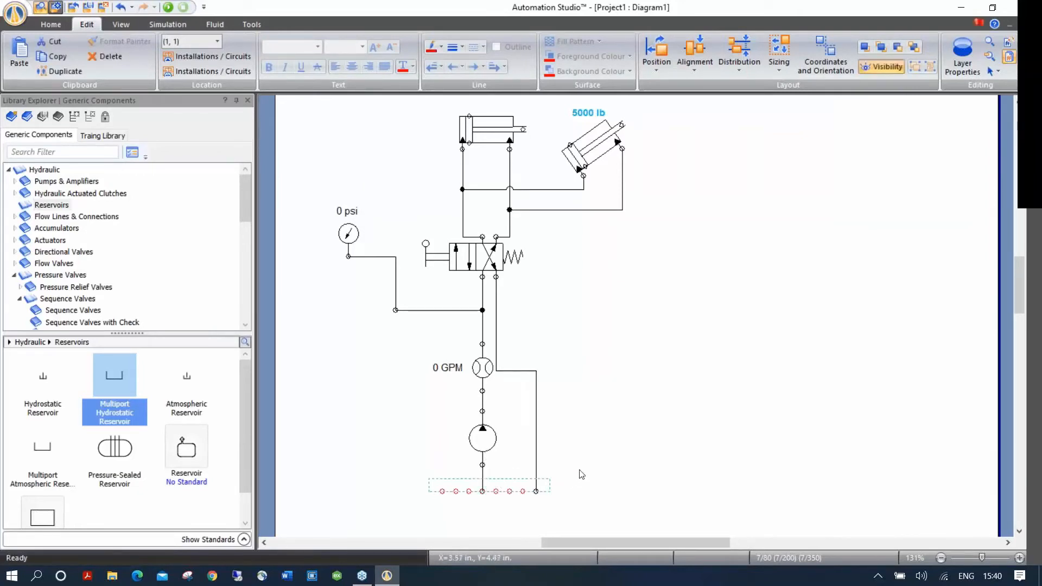
click(577, 473)
scroll(511, 509, up, 4)
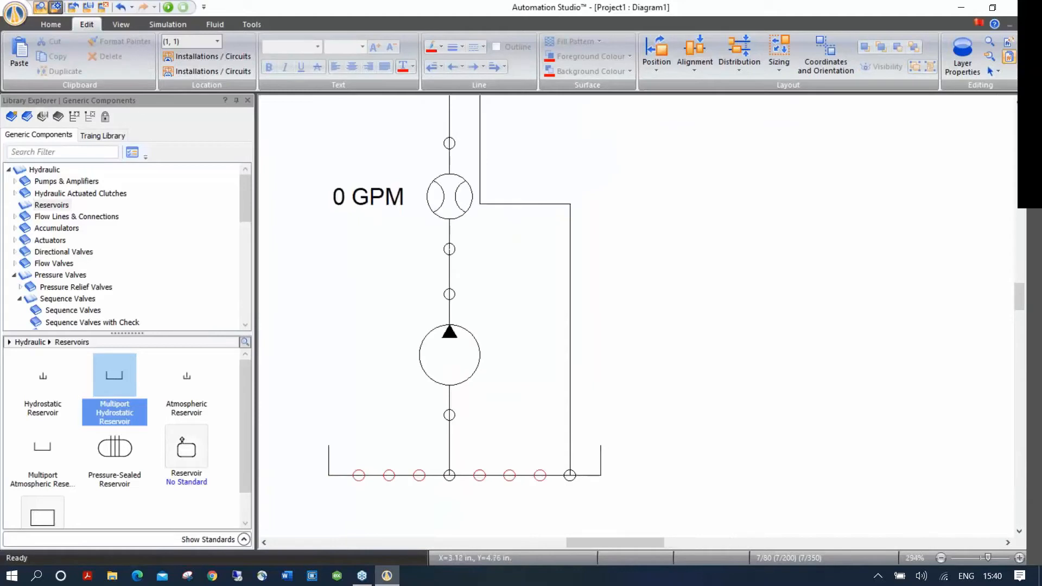
scroll(437, 509, down, 2)
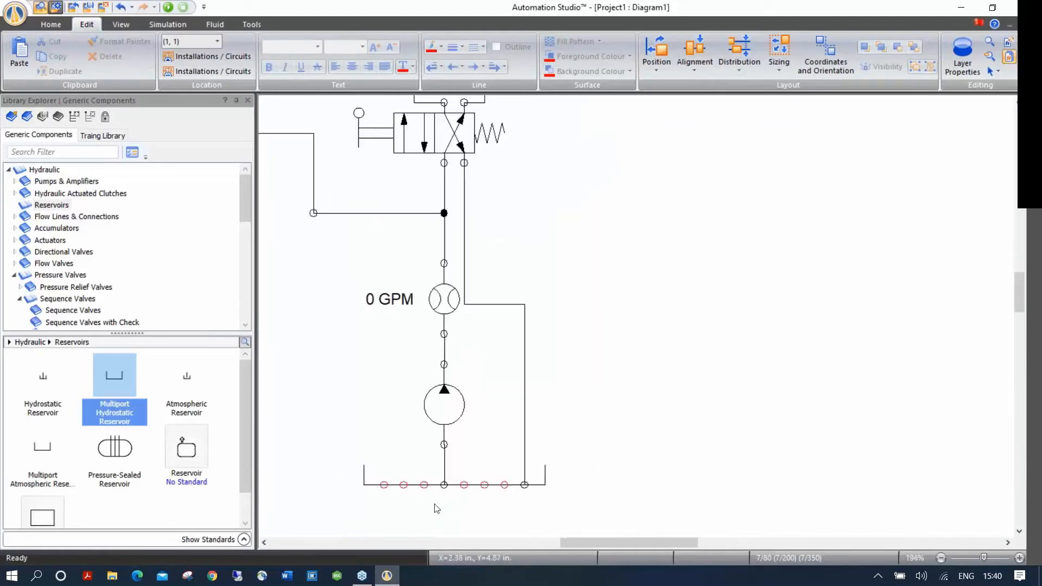
drag(572, 415, 701, 395)
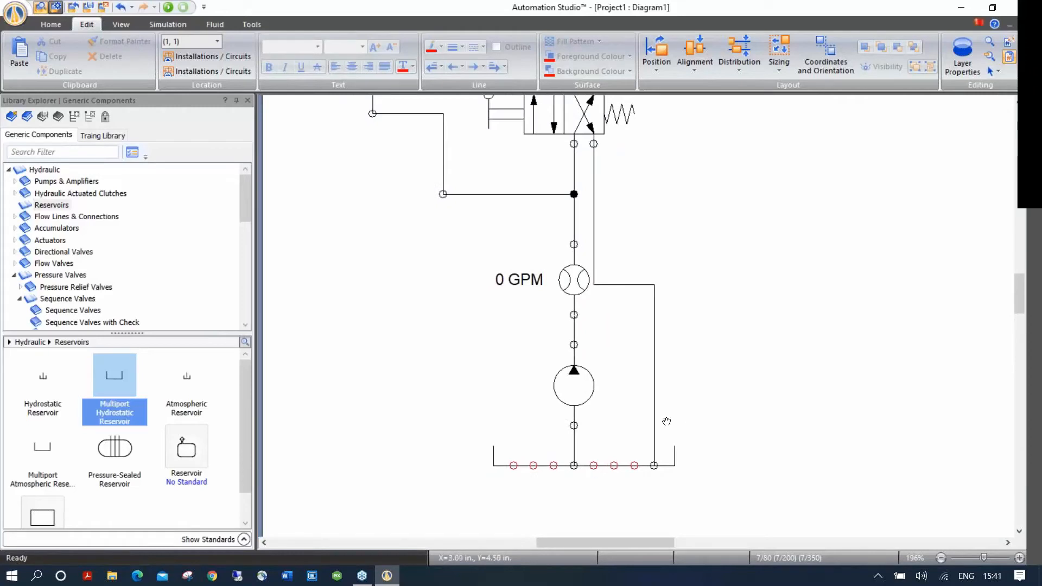
drag(685, 391, 671, 428)
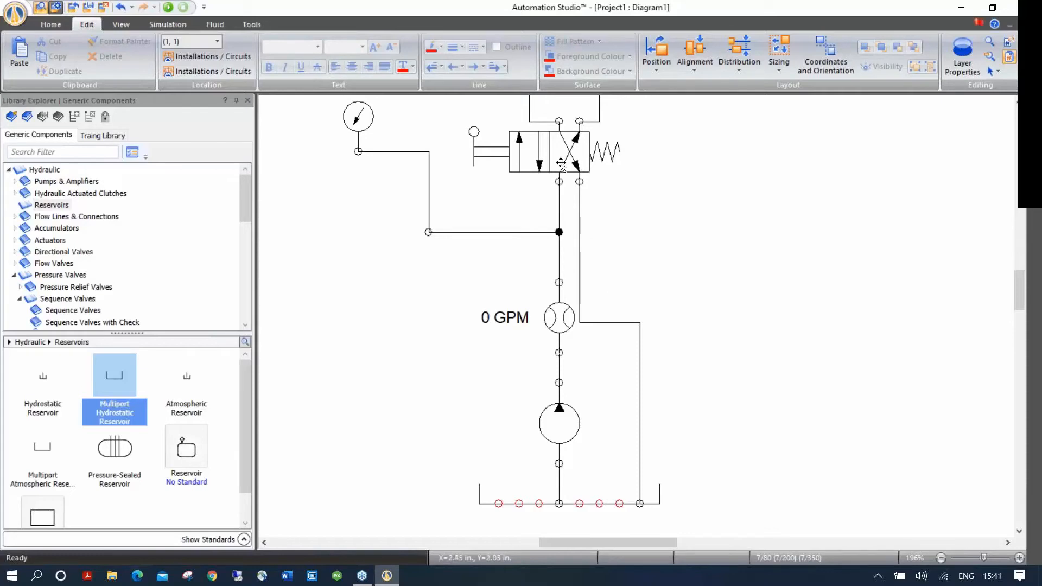
Step: Delete the return line between the directional valve and the reservoir, and simulate the circuit without it
click(634, 324)
key(Delete)
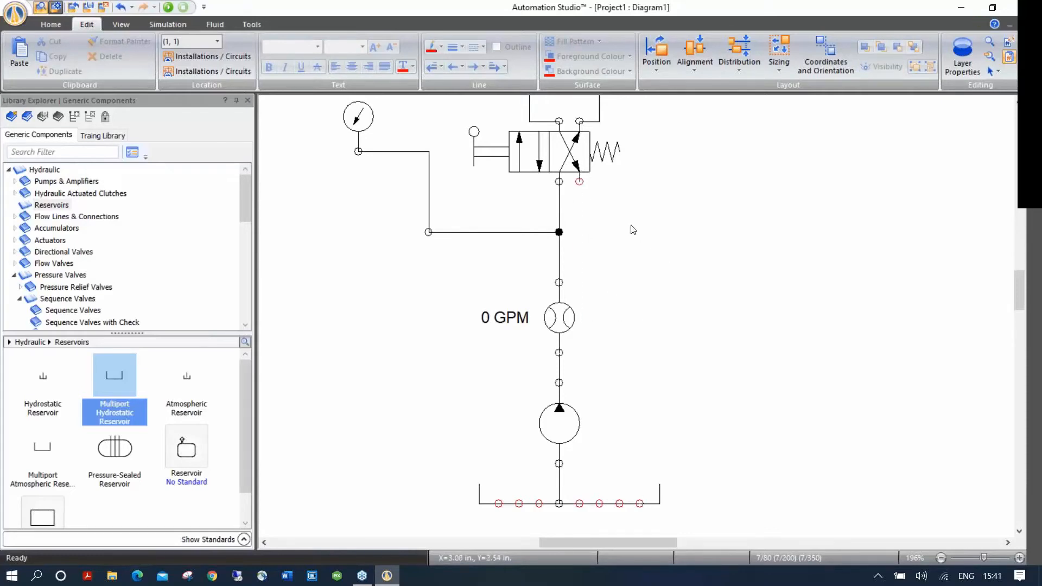
scroll(633, 230, down, 4)
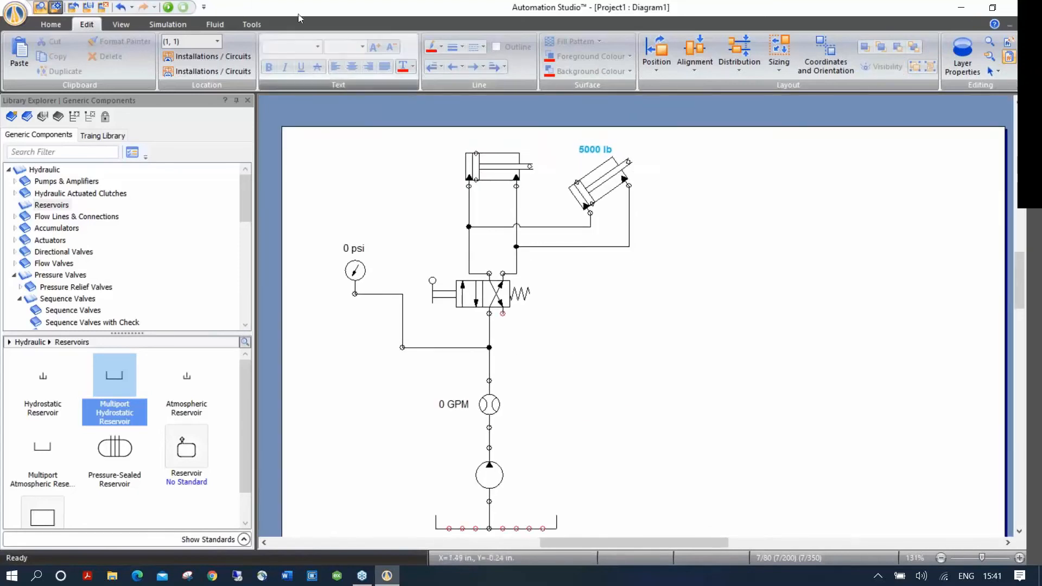
click(170, 8)
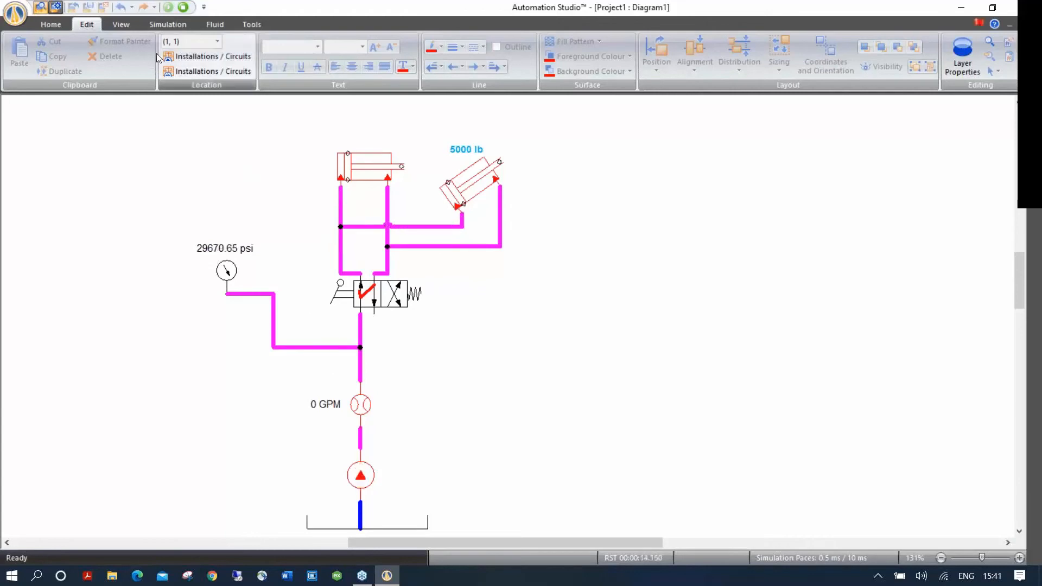
click(184, 8)
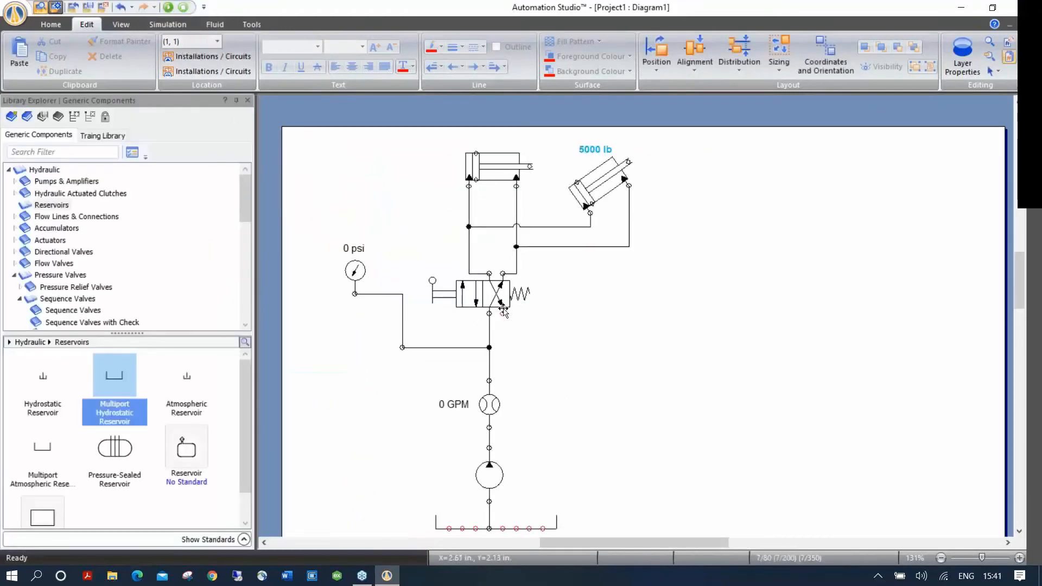
Step: Draw a new return line from the directional valve's open tank port to the reservoir's seventh port
mouse_move(503, 313)
mouse_down()
mouse_move(527, 409)
mouse_move(519, 525)
mouse_move(528, 527)
mouse_up()
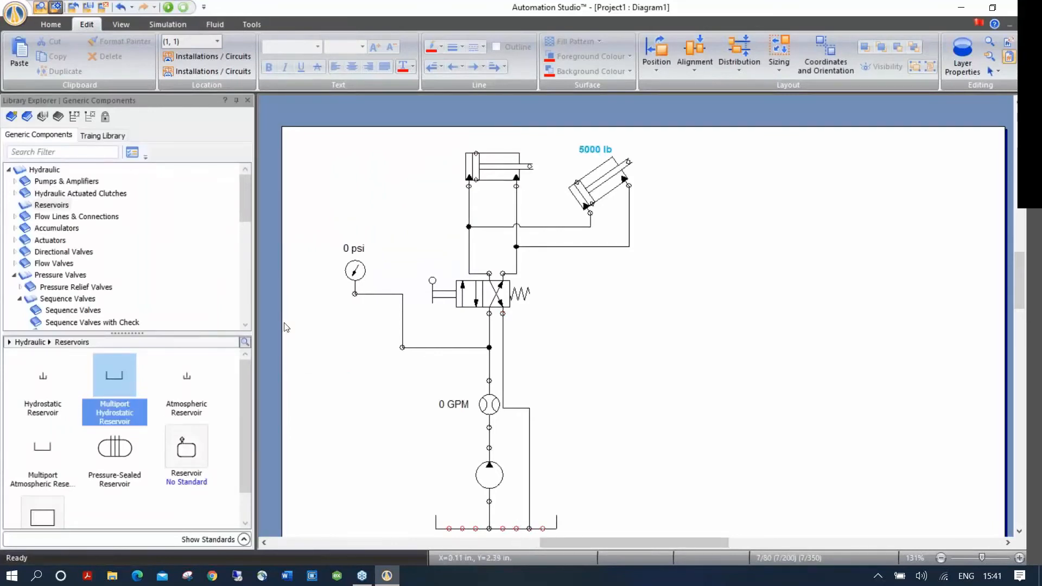
Step: Place a Relief Valve from the generic Pressure Valves > Pressure Relief Valves > Relief Valves category in the empty area beside the circuit
click(55, 275)
drag(244, 202, 243, 220)
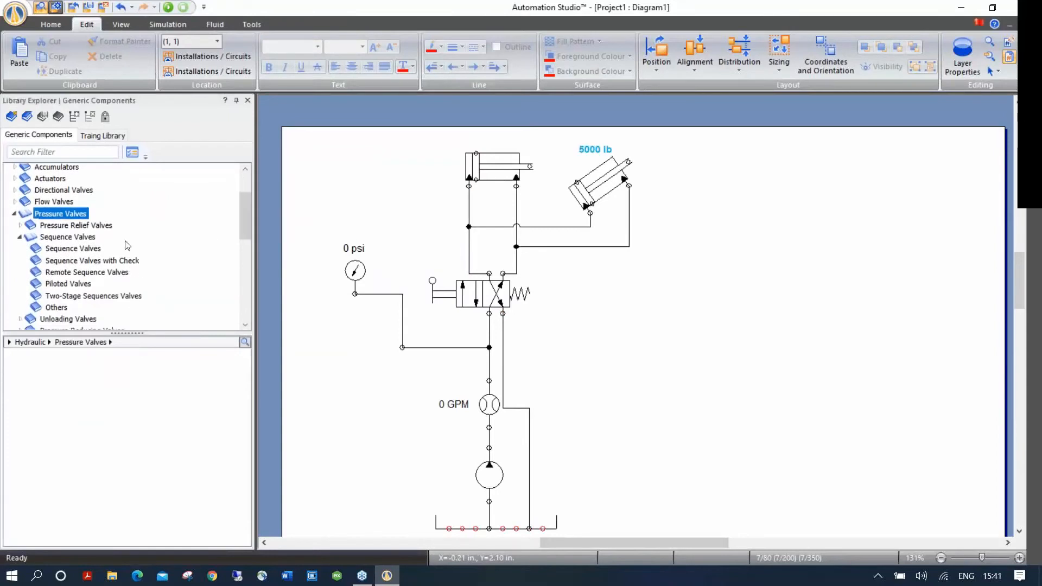
click(21, 225)
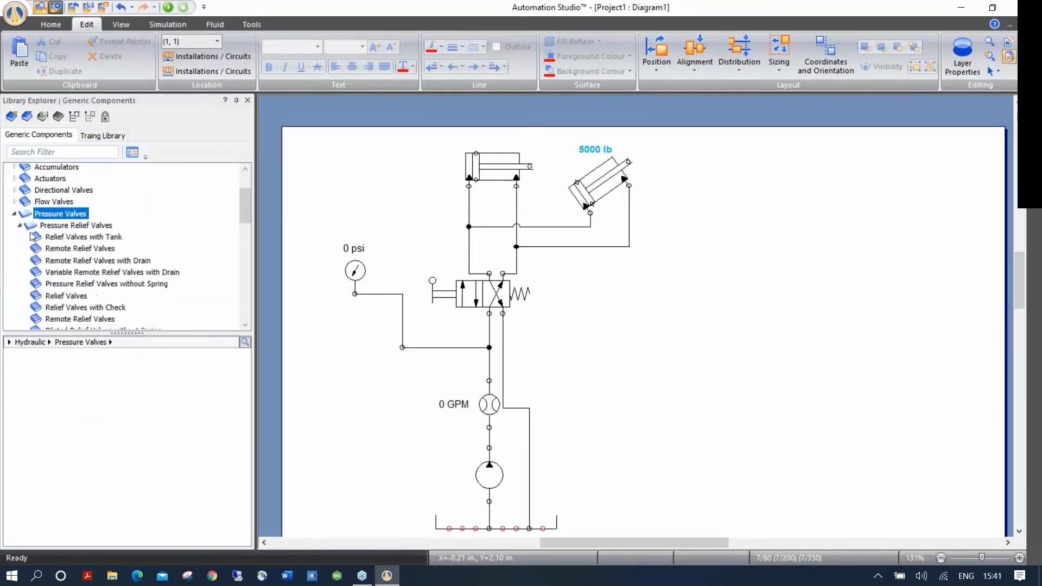
click(63, 237)
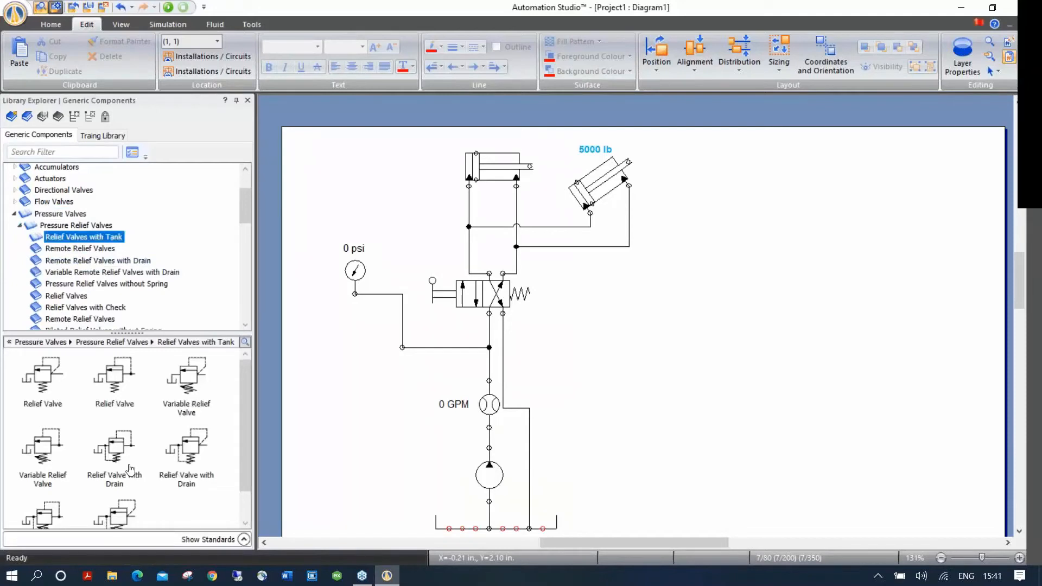
mouse_move(130, 471)
mouse_move(184, 392)
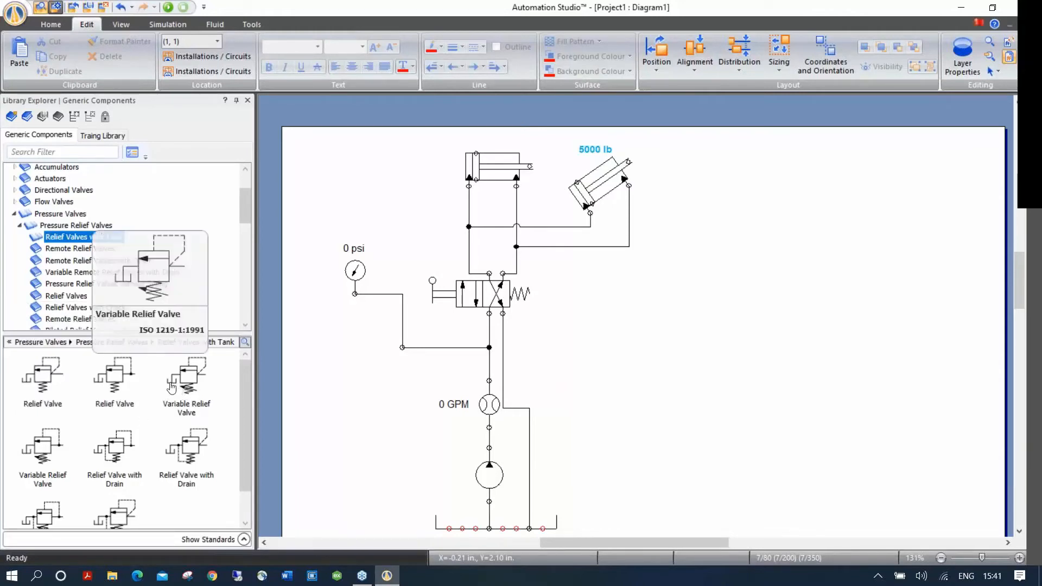
mouse_move(86, 253)
click(86, 253)
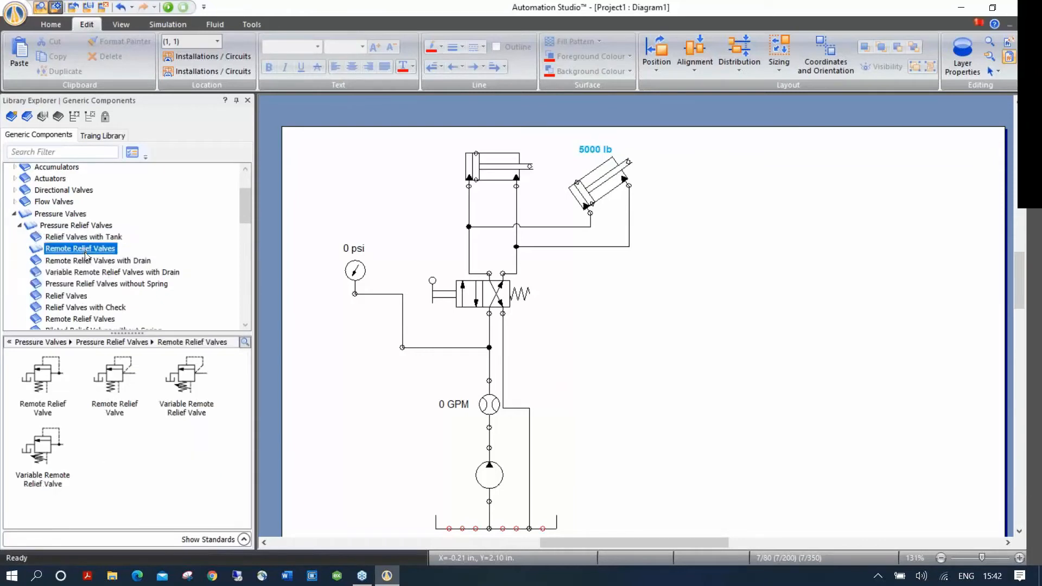
click(70, 297)
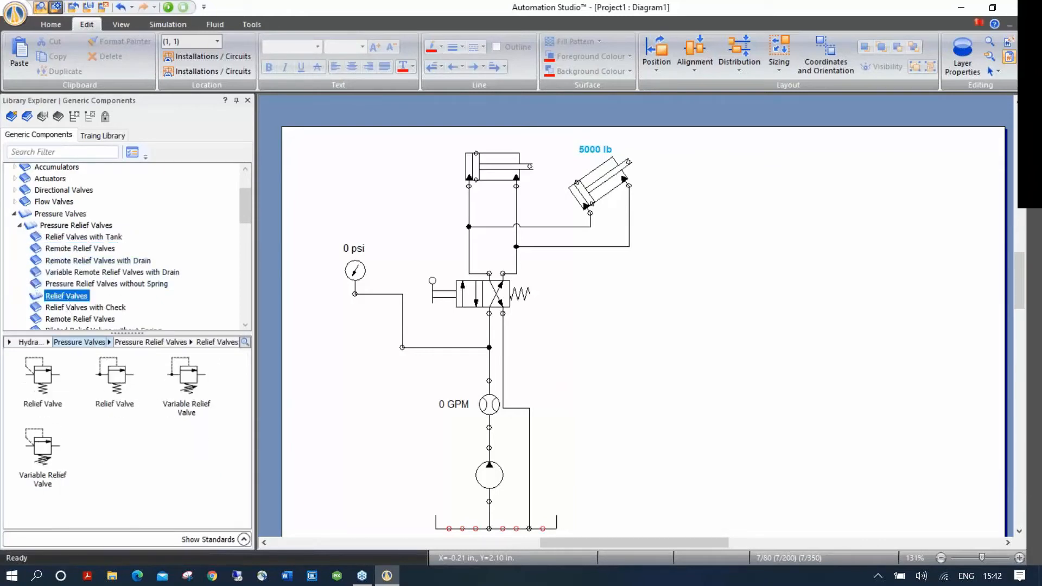
drag(47, 384, 623, 326)
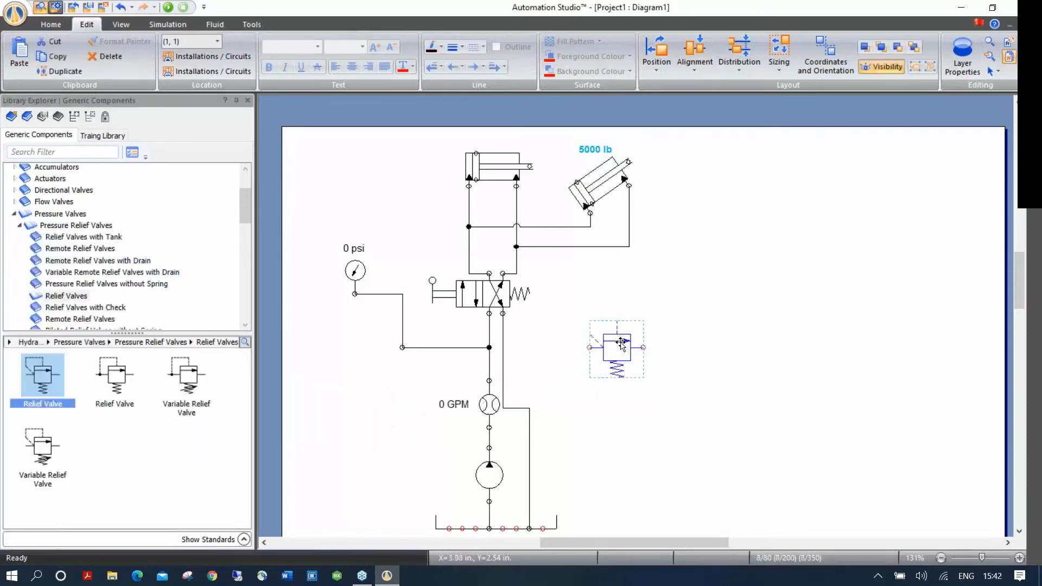
Step: Apply Flip Vertical to the new relief valve so its flow arrow points the opposite way
click(659, 61)
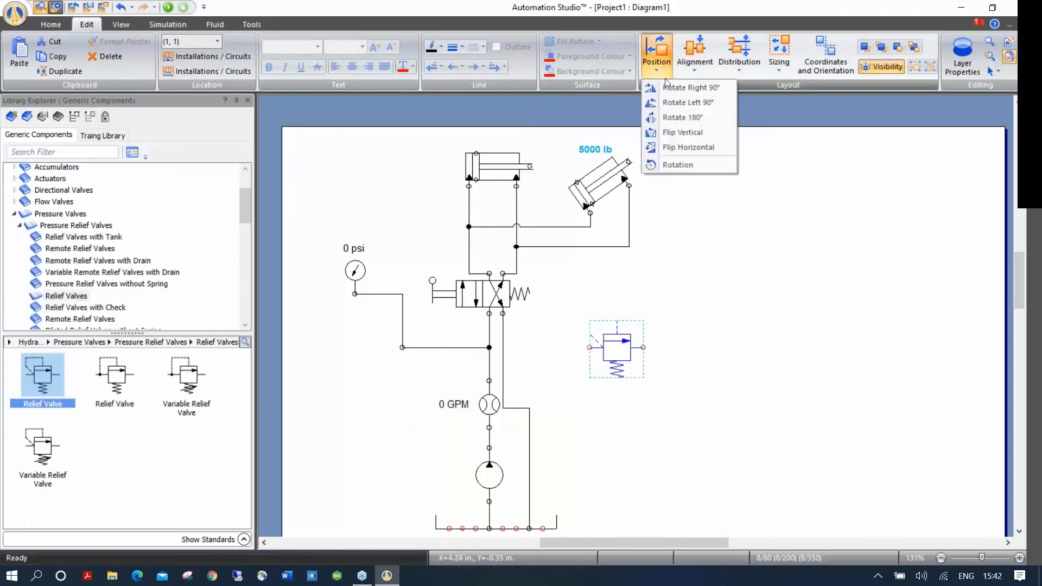
click(679, 134)
click(718, 317)
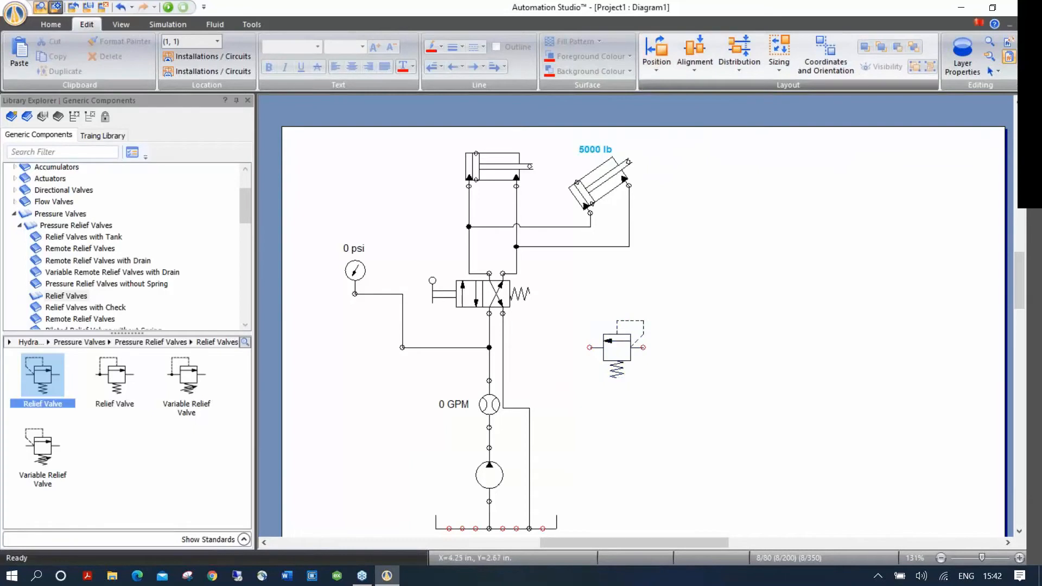
right_click(619, 341)
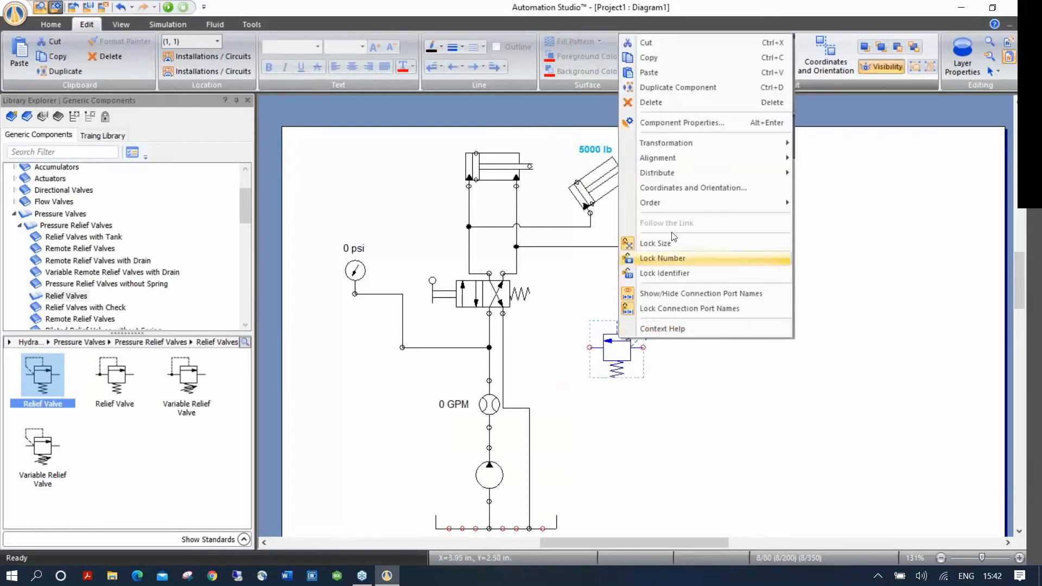
mouse_move(685, 151)
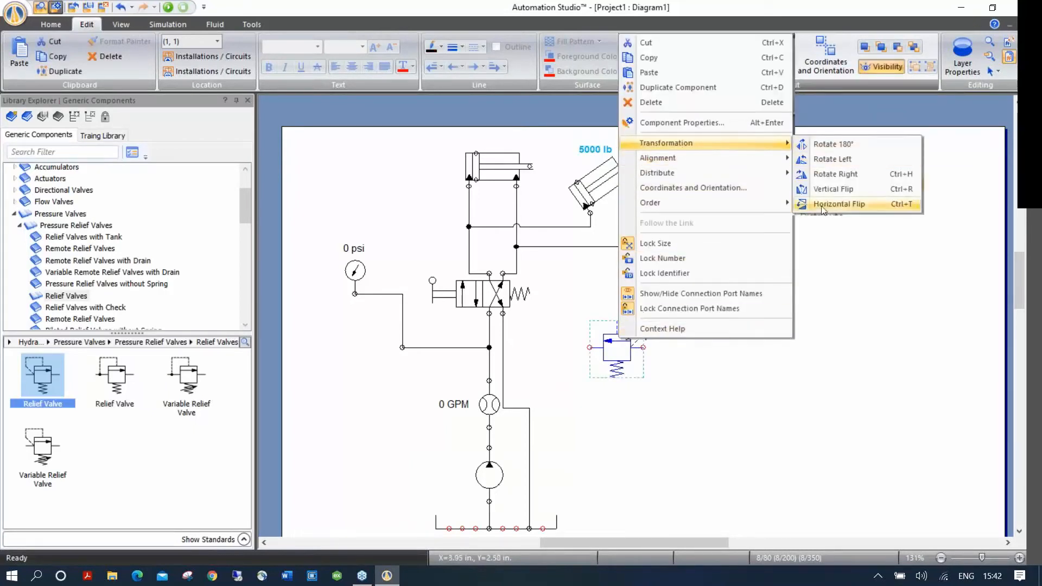
click(570, 354)
Step: Move the relief valve so its inlet joins the corner of the pressure gauge line, and connect its outlet to the reservoir's first port
drag(608, 354, 367, 354)
click(366, 441)
click(348, 346)
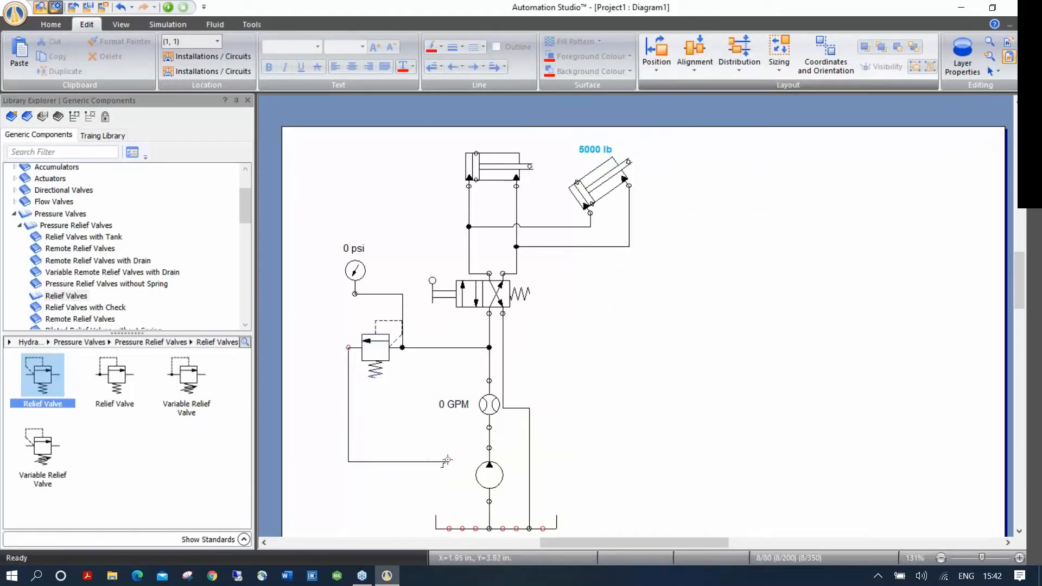
scroll(449, 514, down, 5)
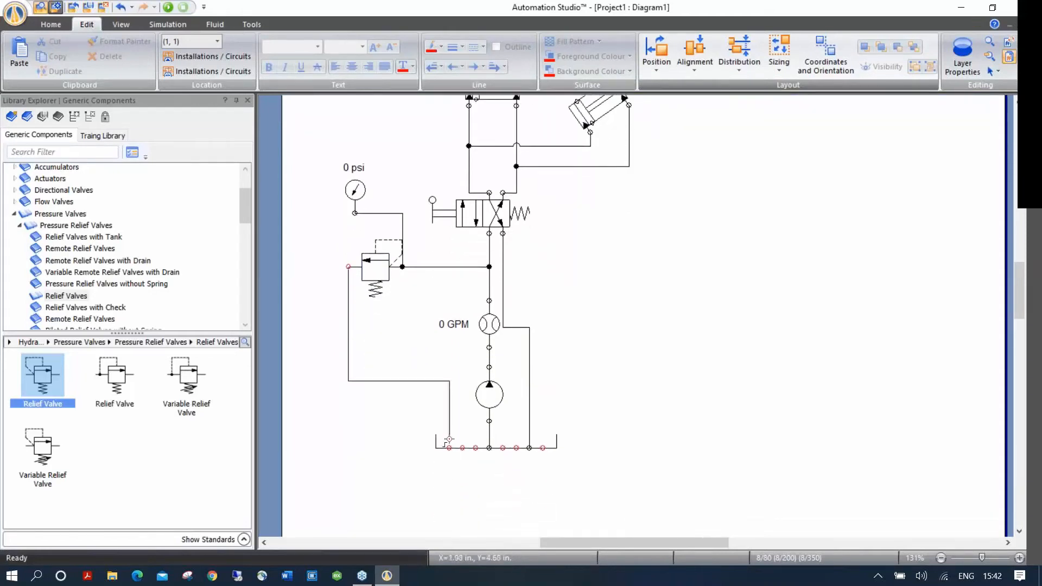
click(448, 446)
Step: Simulate the completed circuit, shift the directional valve to observe the cylinders and relief valve, and stop the simulation
scroll(619, 303, up, 4)
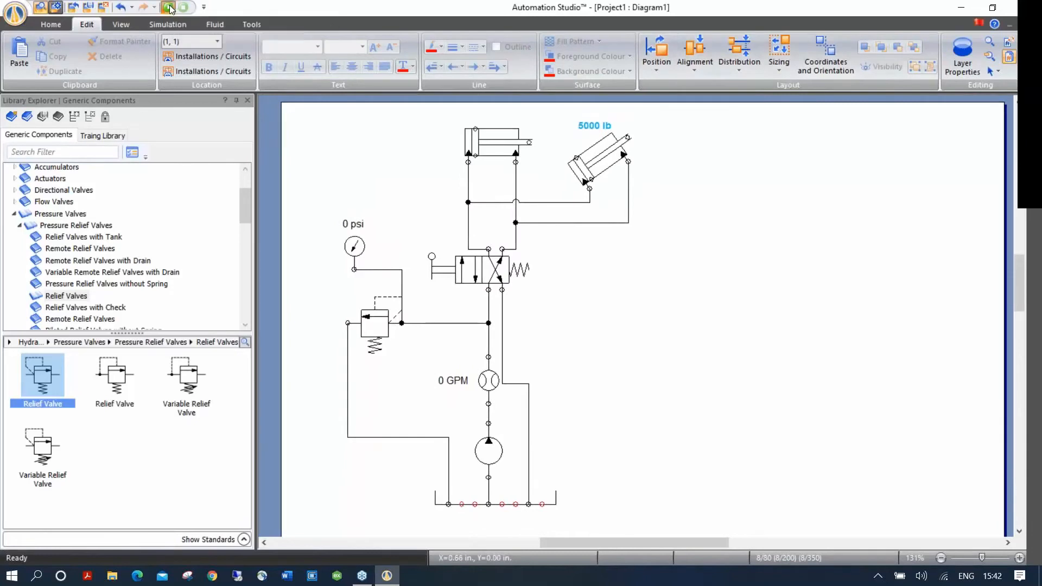
click(169, 8)
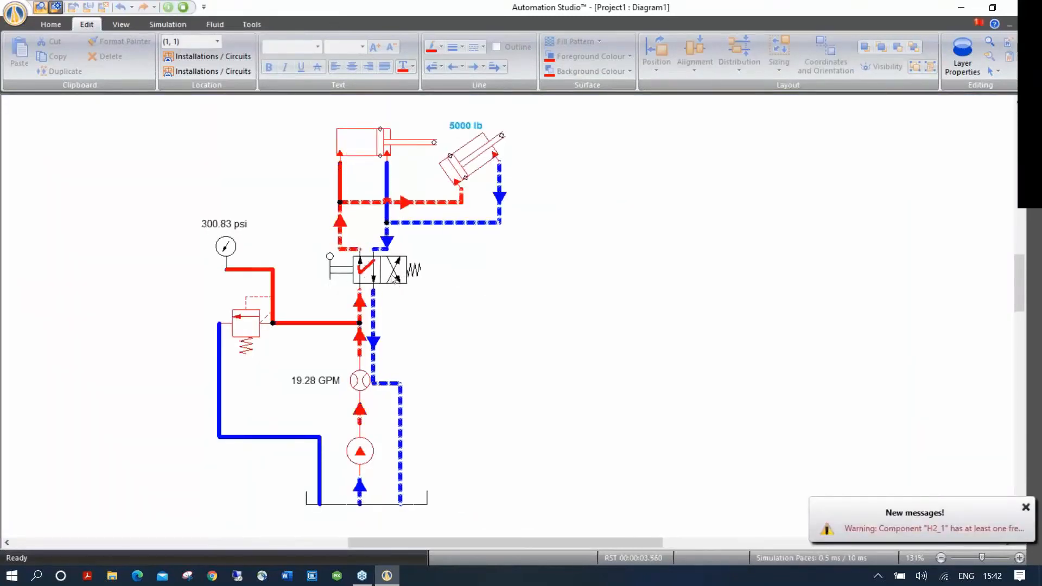
click(393, 278)
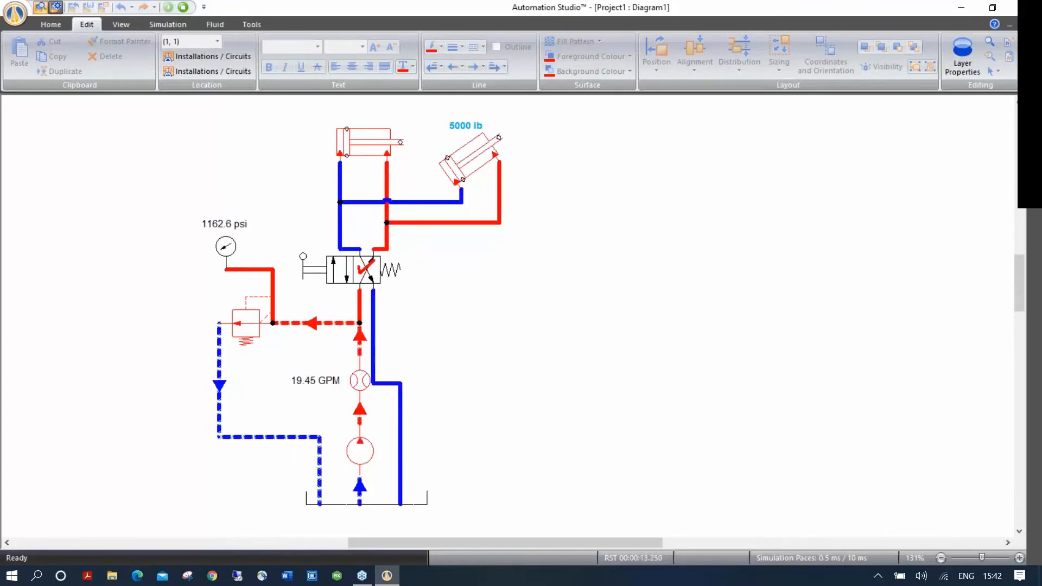
click(185, 8)
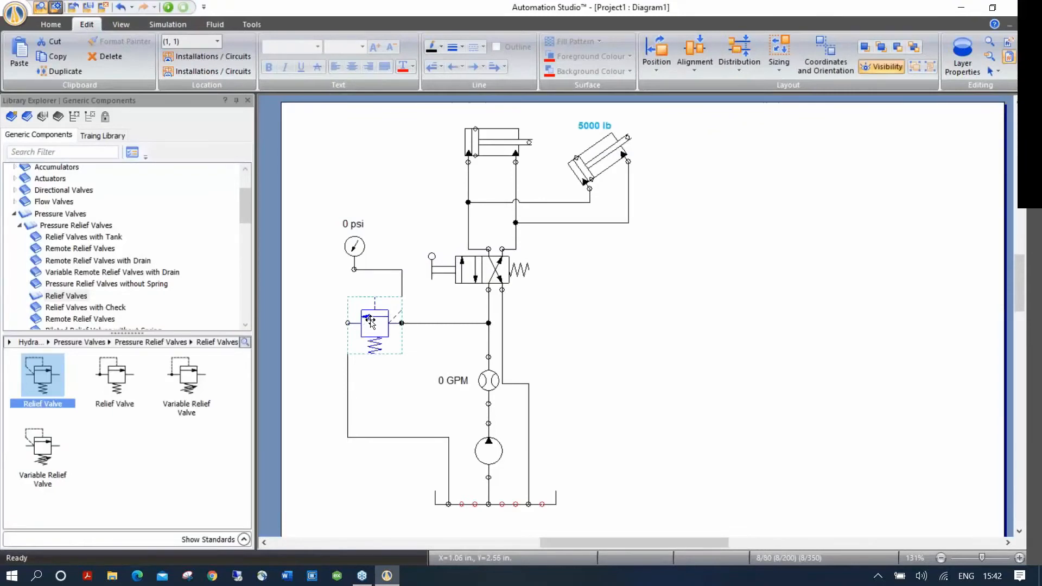
Step: Display the relief valve's Cracking Pressure on the diagram and move the label beside the valve under the pressure gauge
double_click(371, 321)
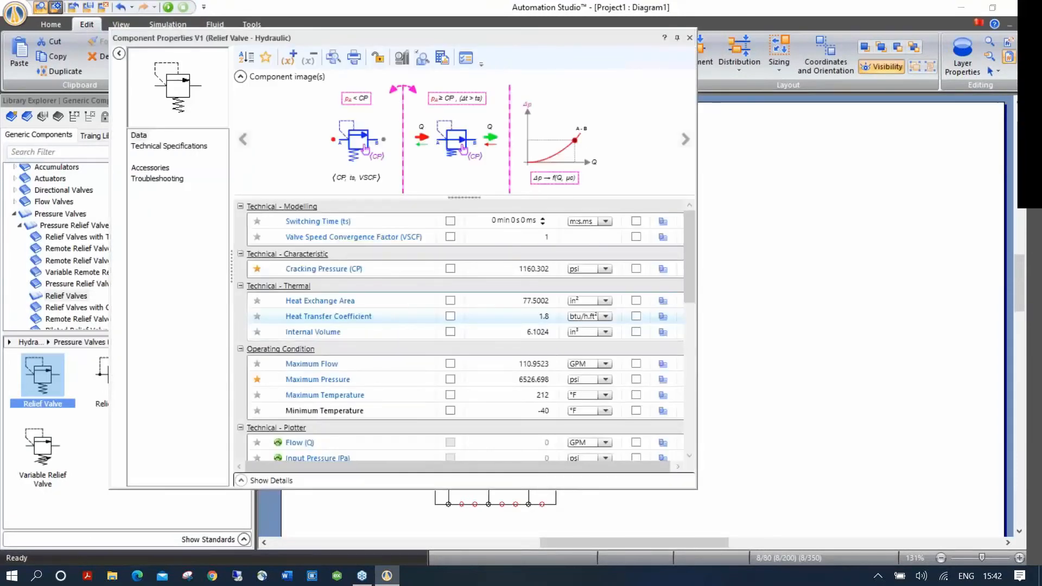
click(450, 269)
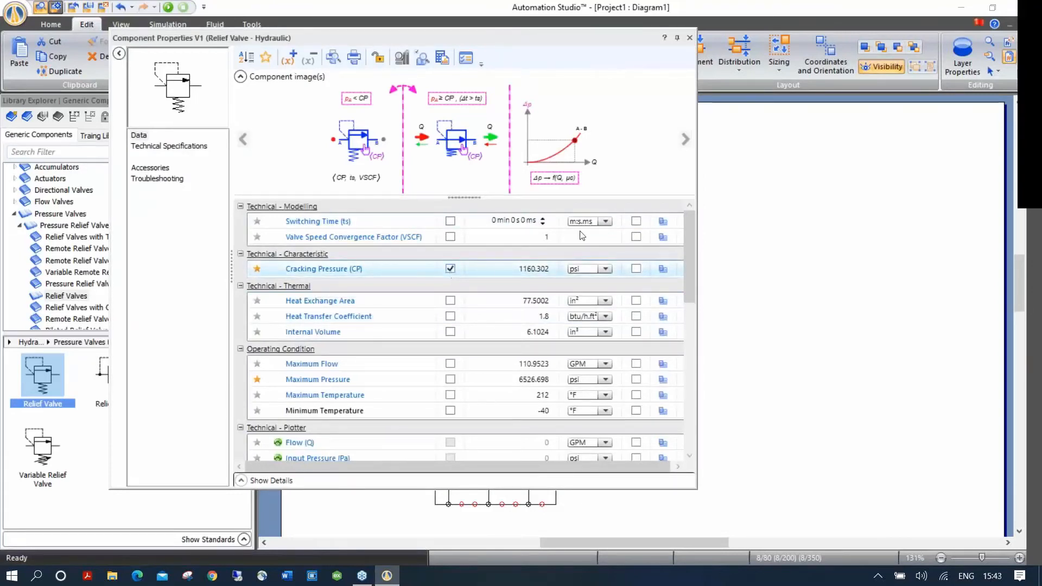
click(690, 37)
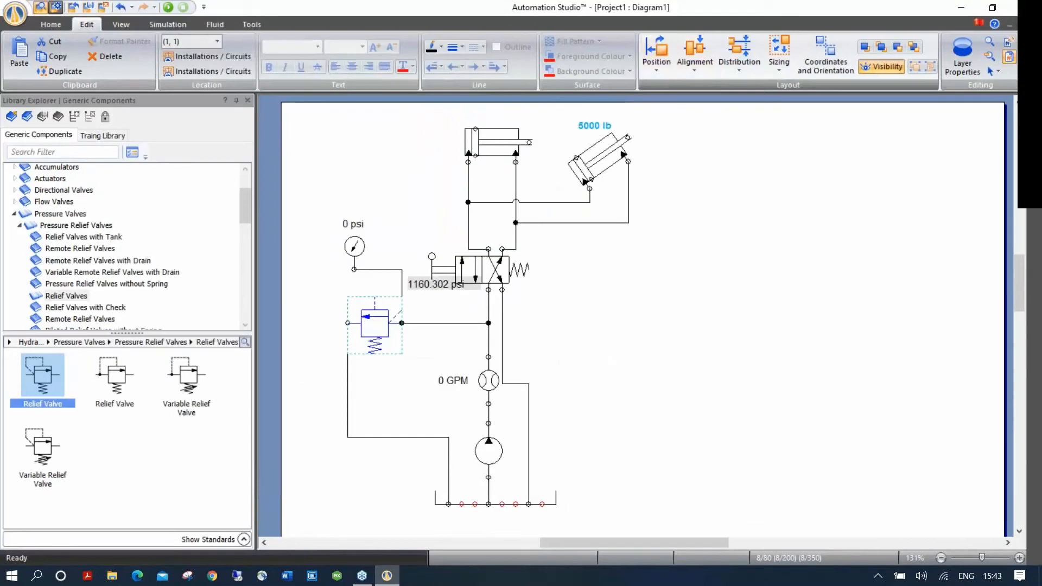
drag(426, 284, 318, 303)
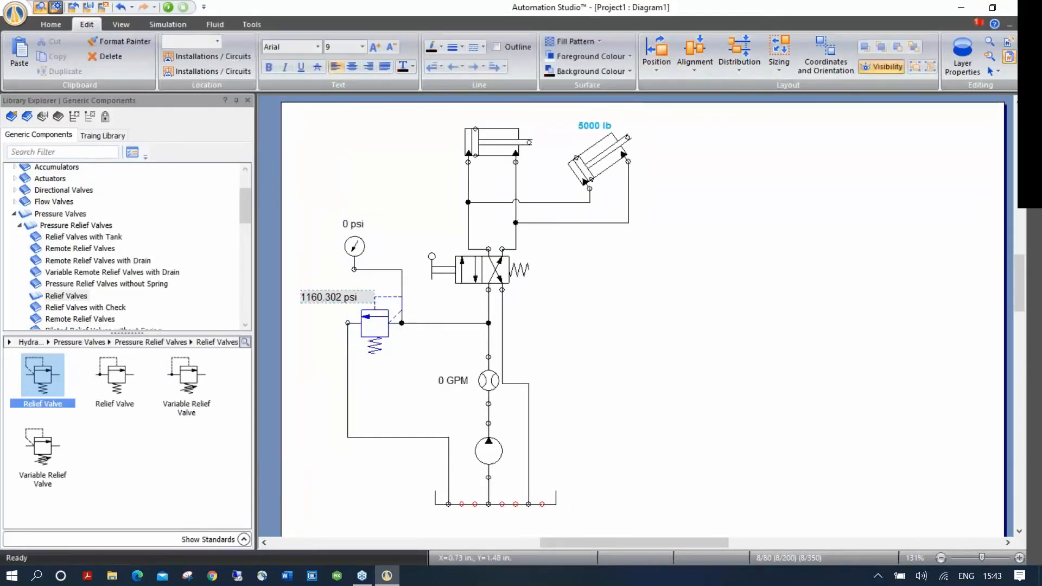
Step: Run the simulation, set the relief valve's Cracking Pressure to 1200 psi while it is running, and stop the simulation
click(168, 7)
click(245, 319)
mouse_move(322, 377)
mouse_down()
mouse_move(337, 376)
mouse_move(326, 376)
mouse_up()
text(1200)
key(Return)
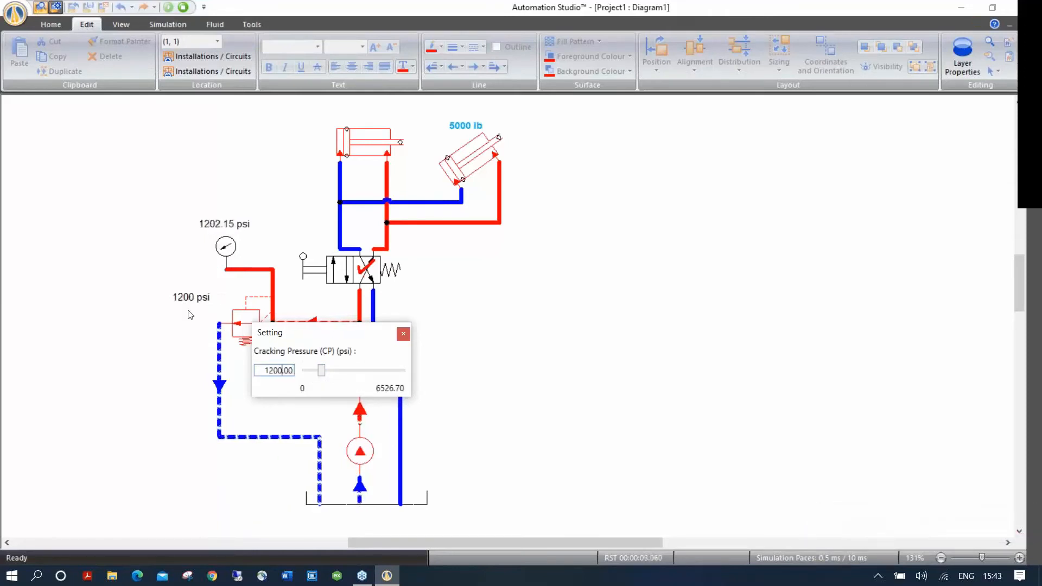
click(404, 334)
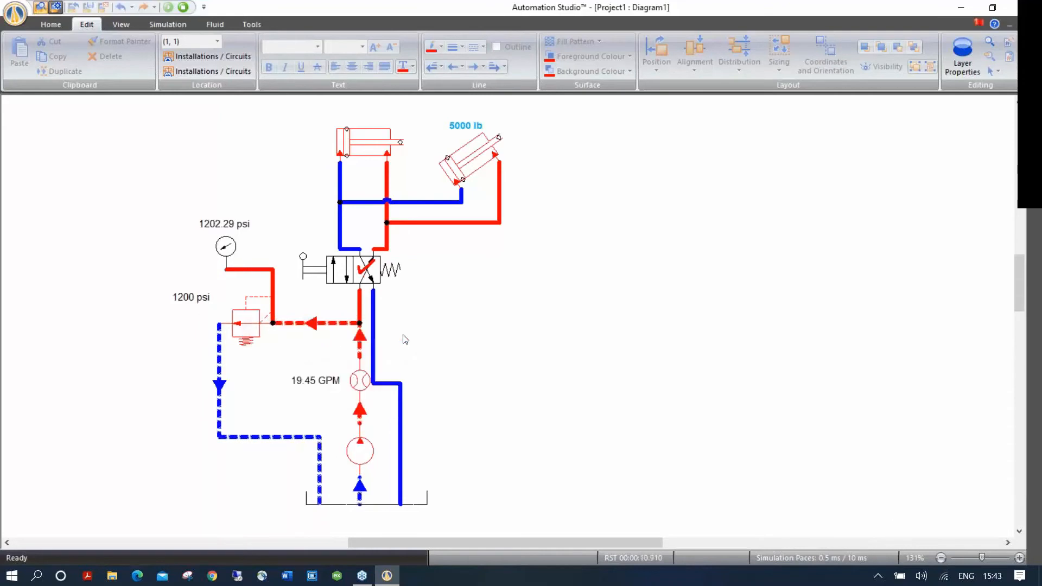
click(183, 7)
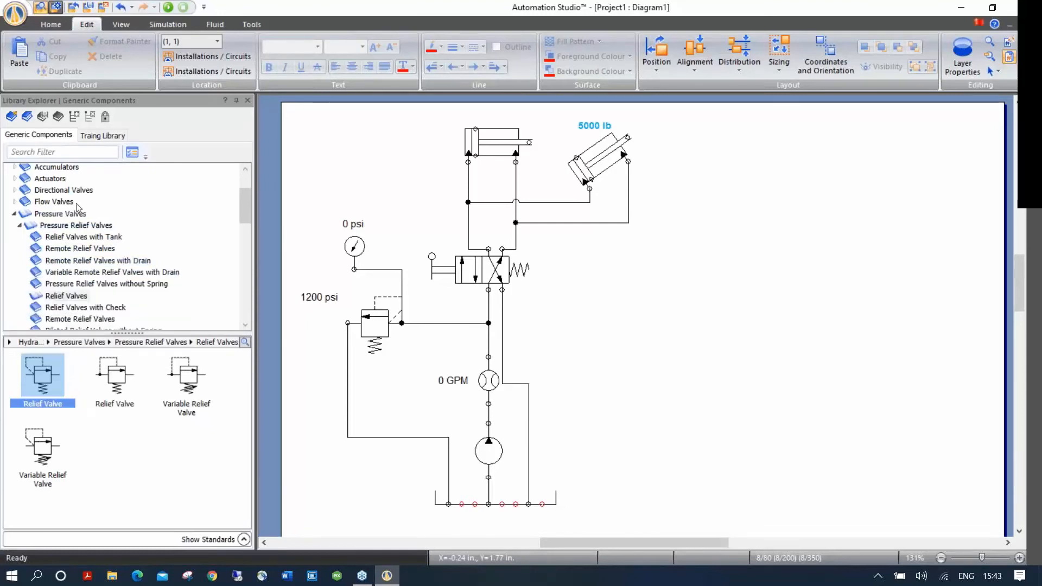
Step: Open the custom 6.4 library file from the DEMO SR3 > Libraries folder in the Library Explorer
click(95, 135)
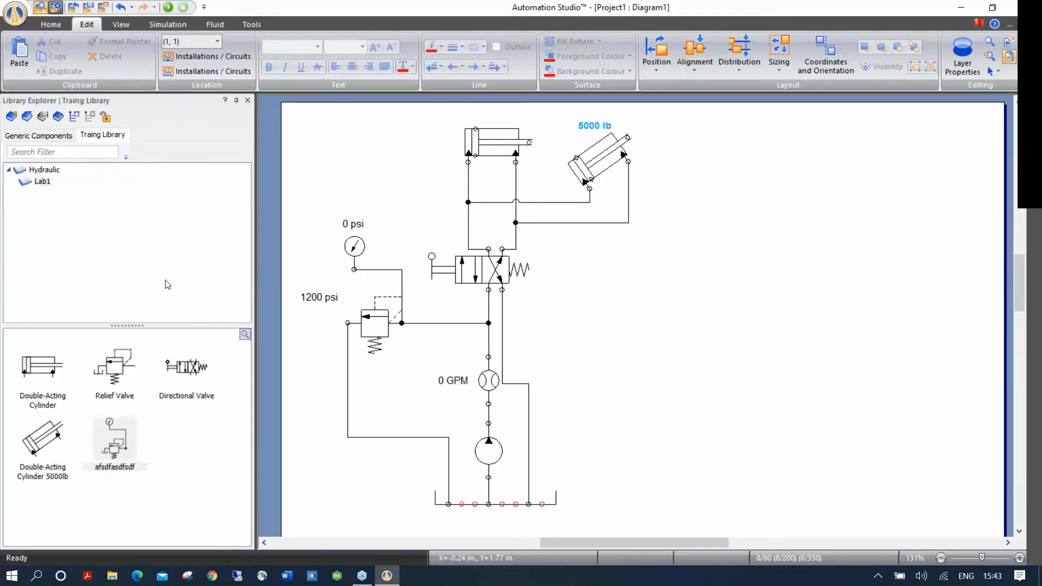
click(27, 116)
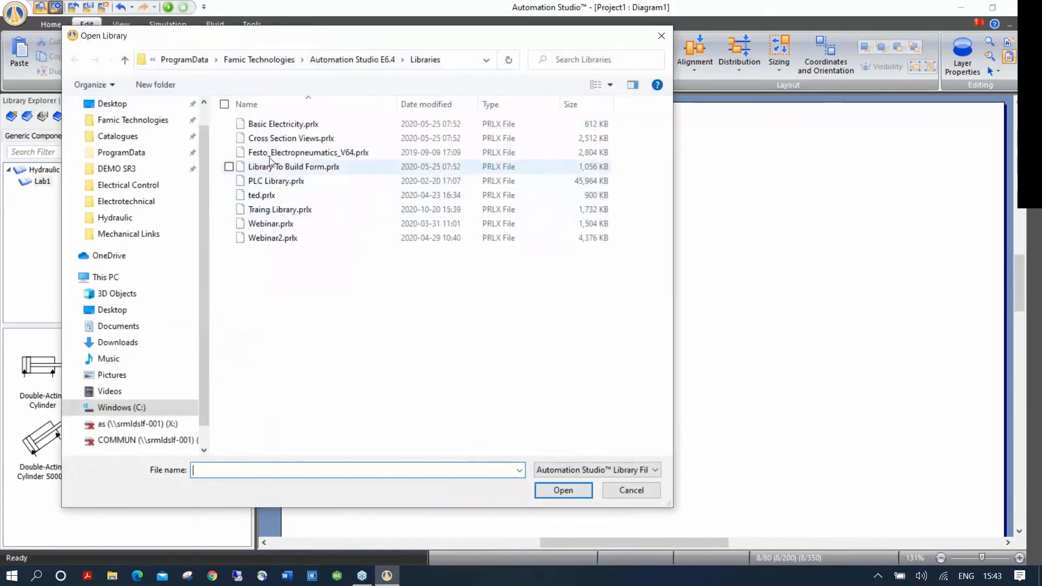
click(117, 169)
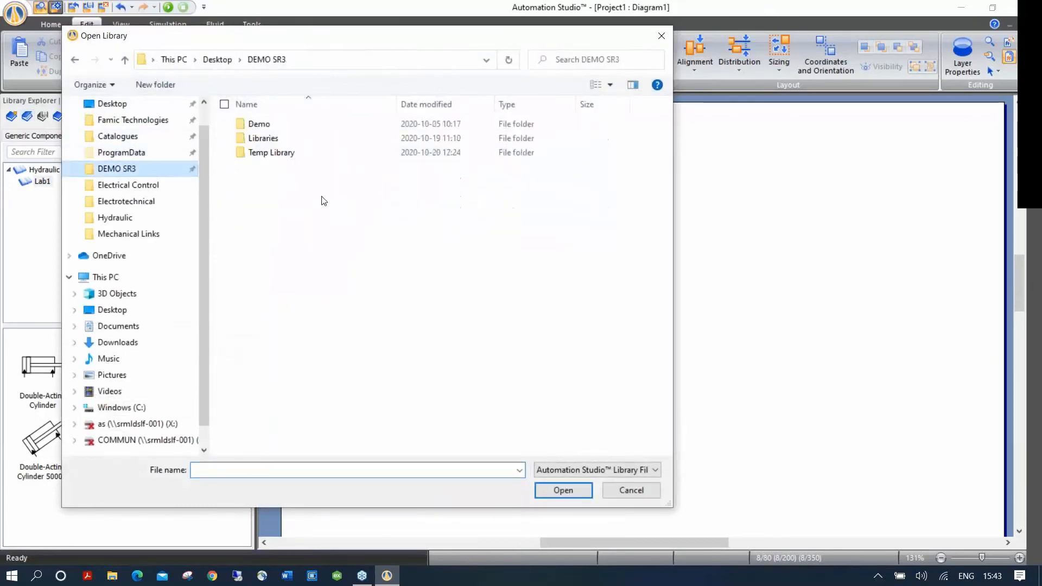
double_click(263, 138)
double_click(277, 211)
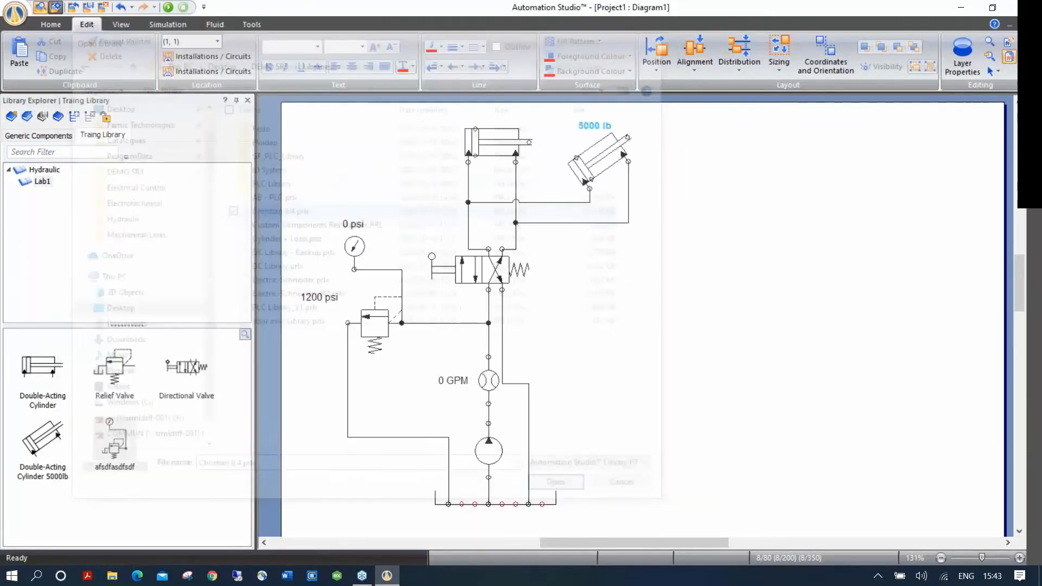
Step: Place the grouped Pressure Gage with photo and symbol from the opened library's Pictures category in the empty area beside the angled cylinder
click(10, 170)
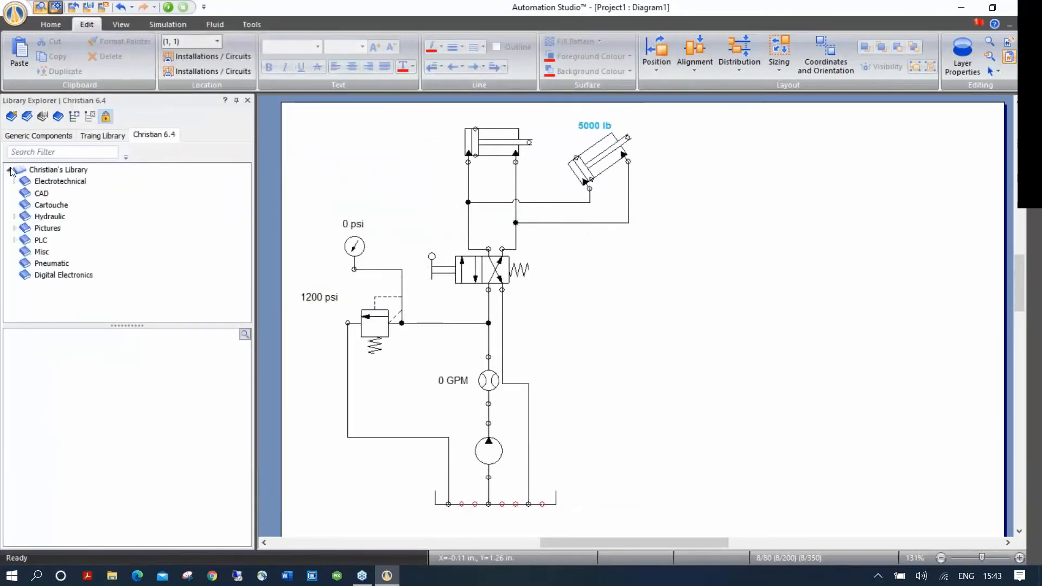
double_click(47, 228)
drag(115, 367, 706, 225)
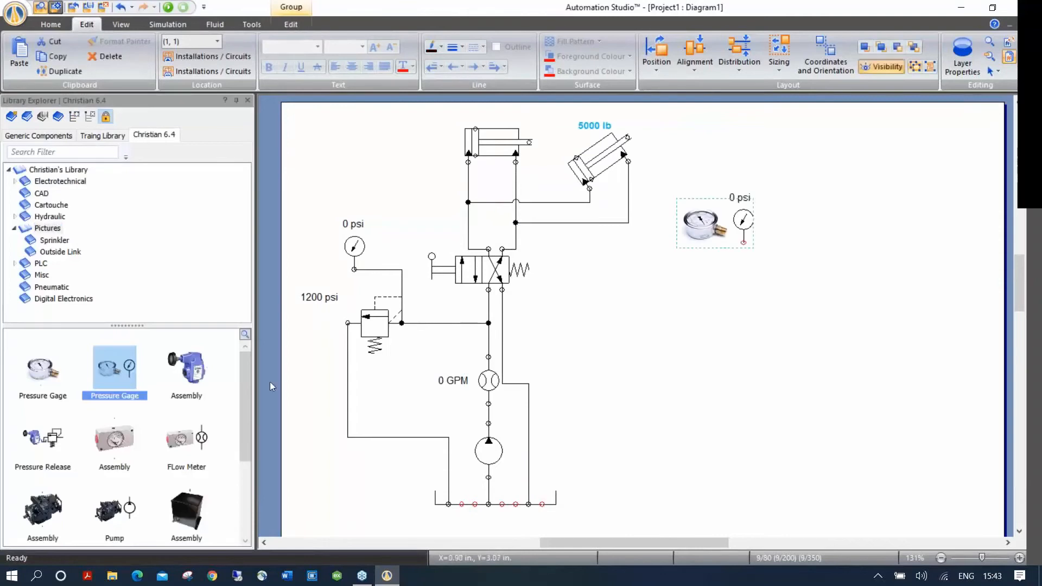
Step: Place the grouped Flow Meter and Pump from the Pictures category below the pressure gage group, with the pump under the flow meter
drag(185, 437, 799, 304)
drag(114, 508, 795, 335)
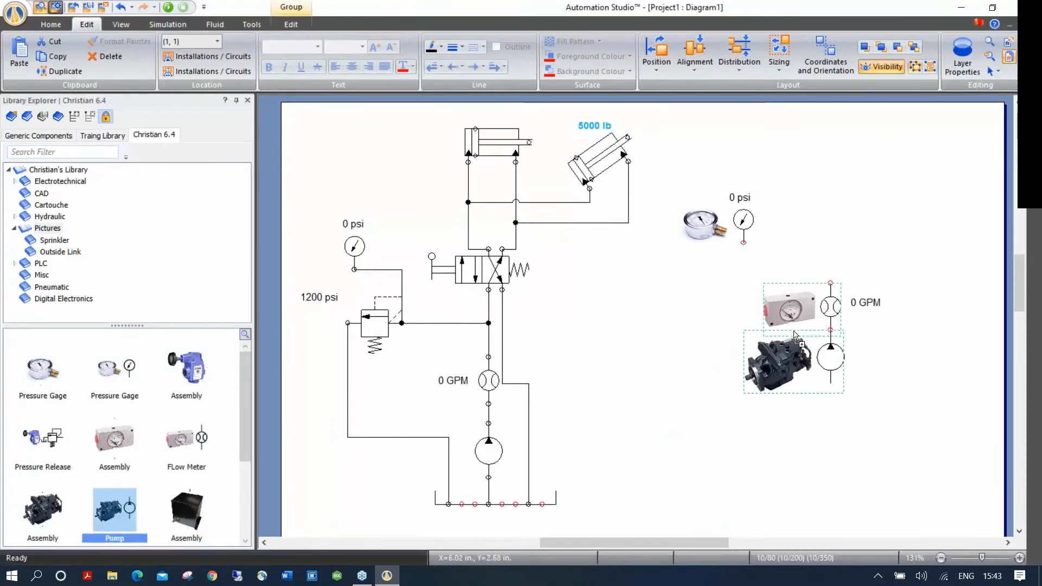
click(663, 342)
drag(664, 342, 628, 333)
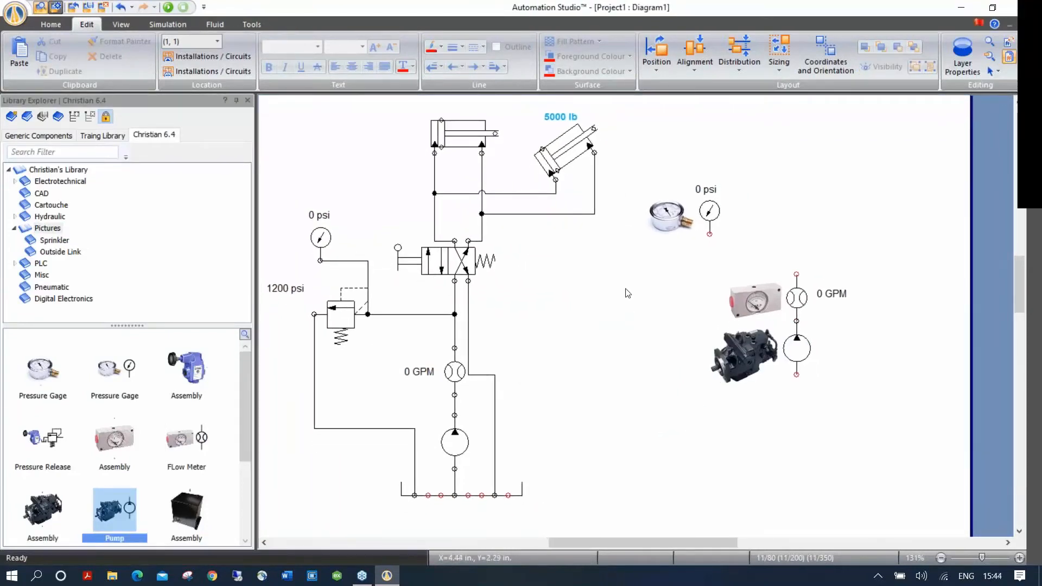
Step: Move the pressure gage, flow meter and pump photo groups farther from the circuit, and delete all three
drag(628, 155, 908, 487)
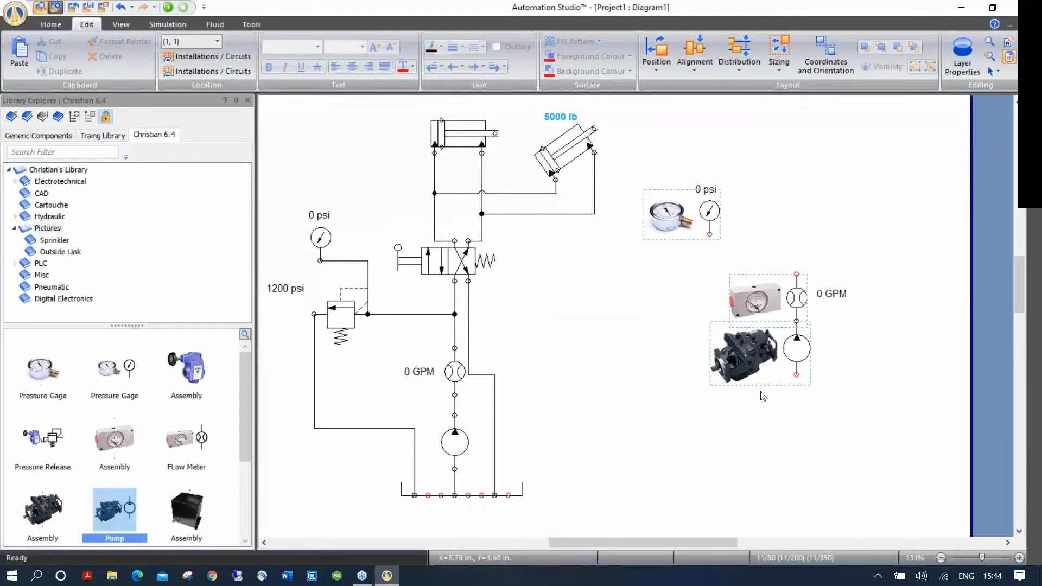
drag(737, 373, 797, 380)
click(802, 455)
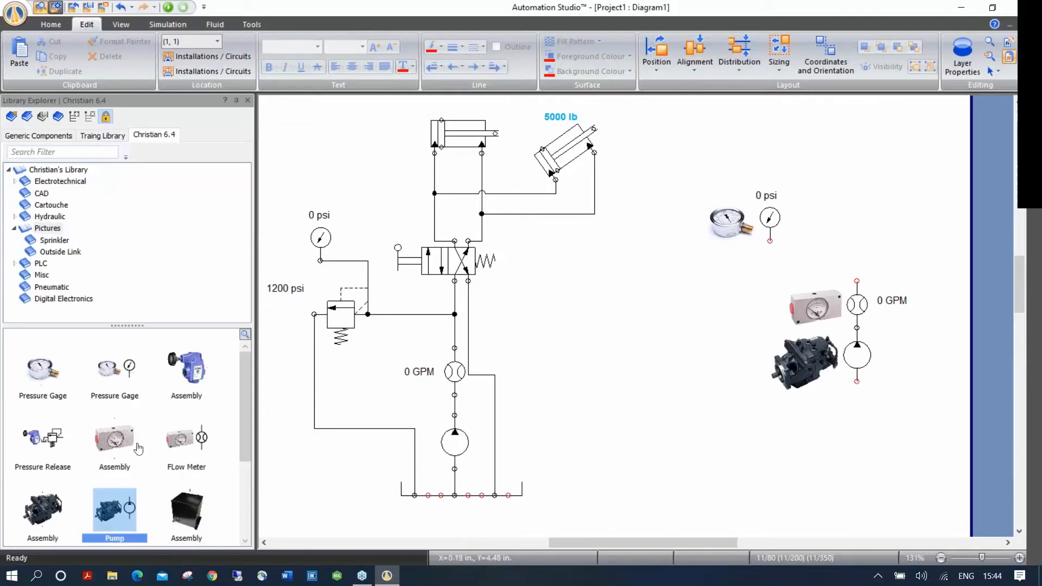
drag(675, 160, 947, 466)
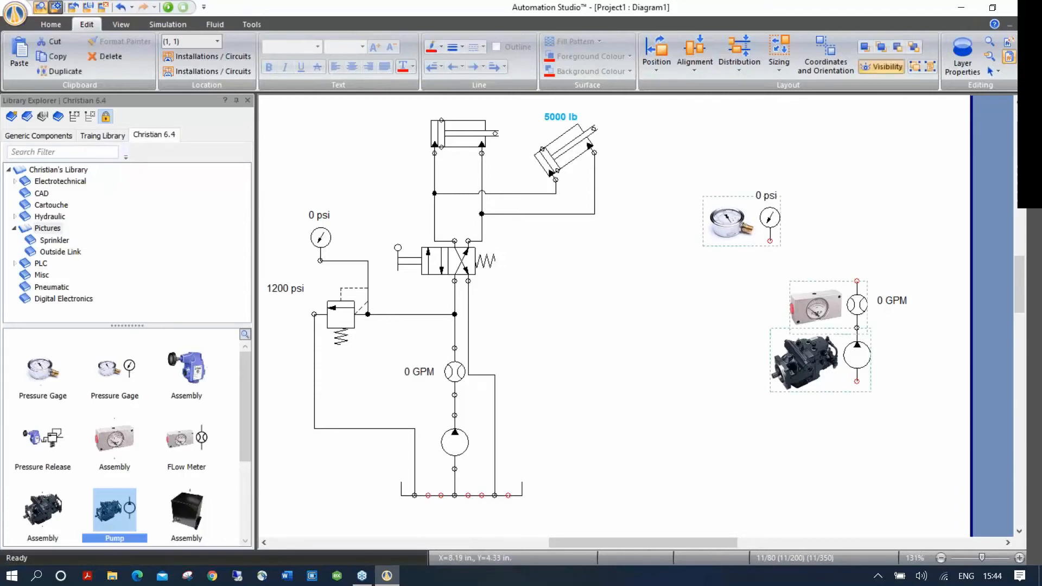
key(Delete)
Step: Duplicate the horizontal double-acting cylinder into the empty area and insert Cylinder Picture.jpg from the Desktop above the copy
drag(449, 133, 686, 324)
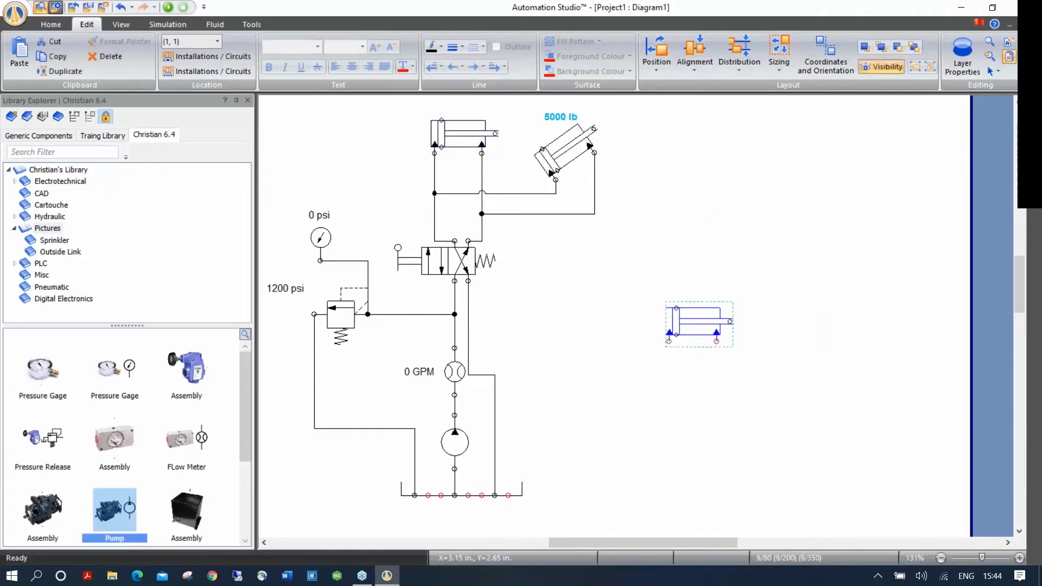
click(687, 265)
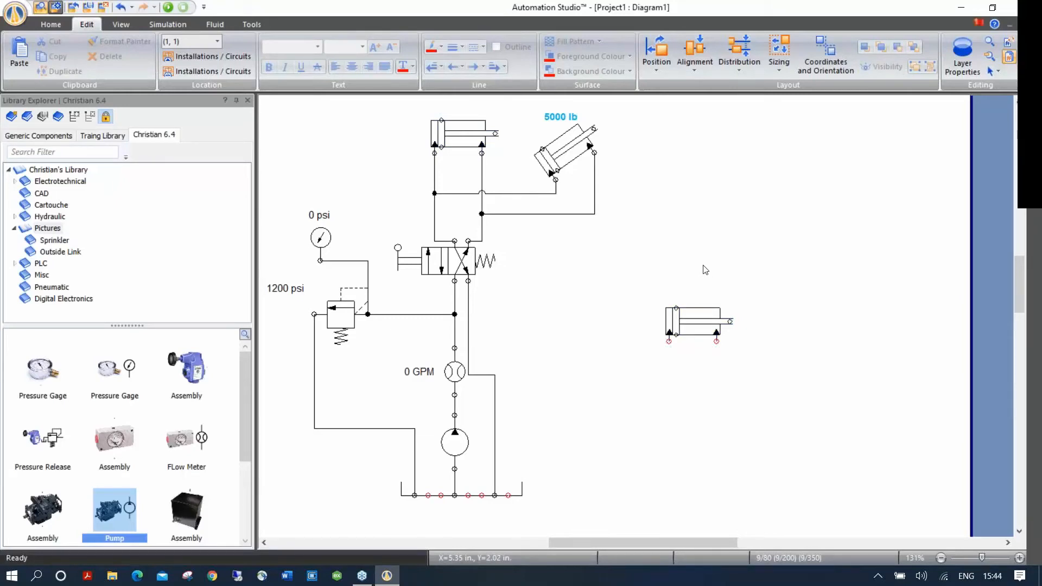
click(51, 23)
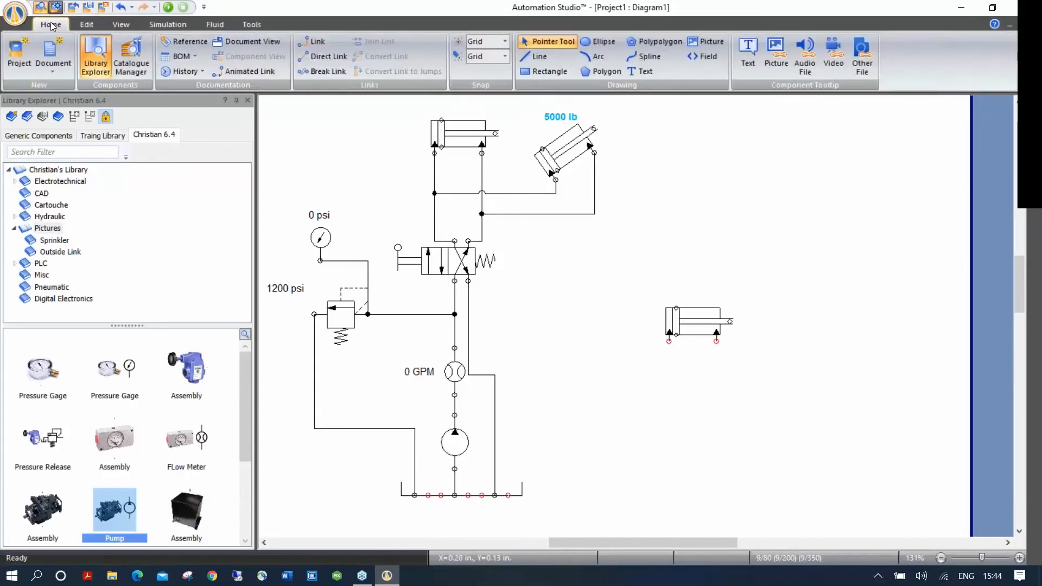
click(706, 44)
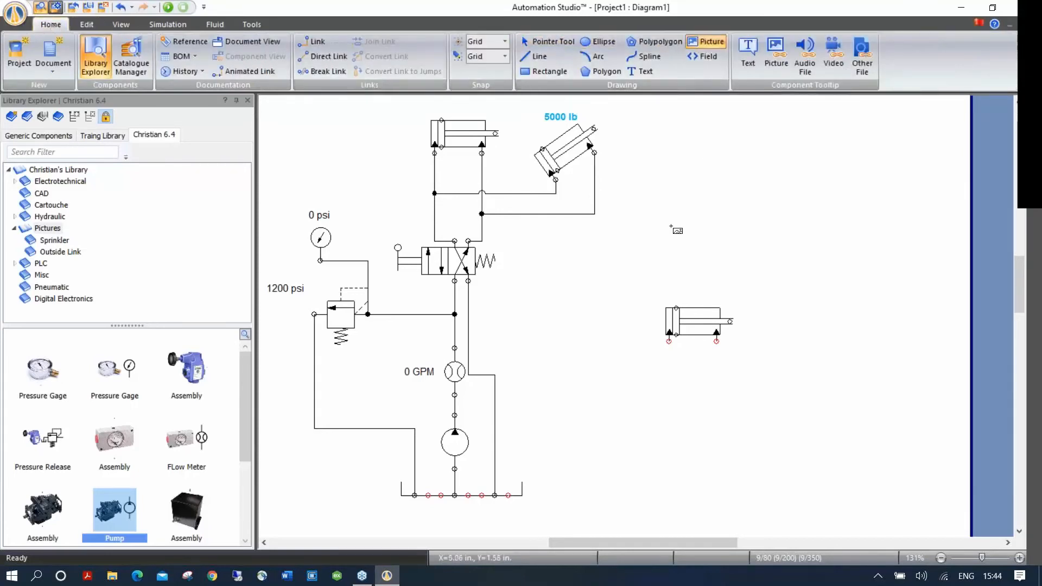
drag(656, 220, 710, 241)
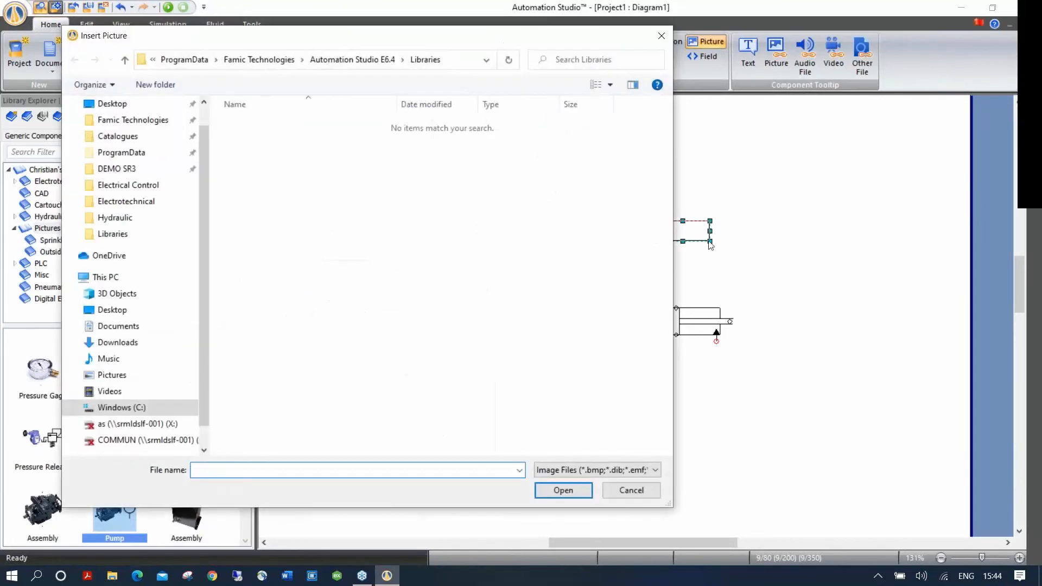
click(109, 104)
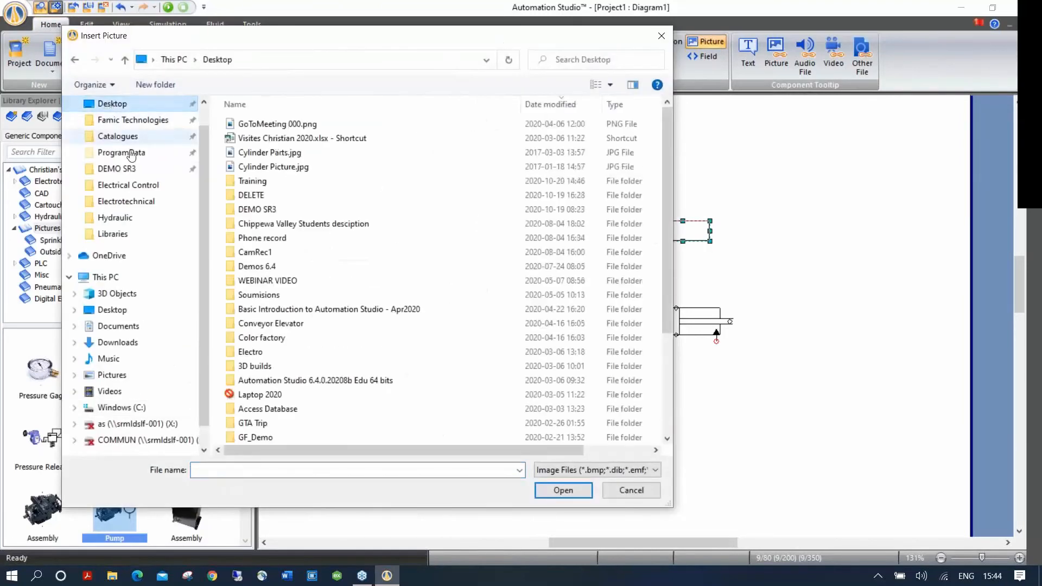
double_click(273, 168)
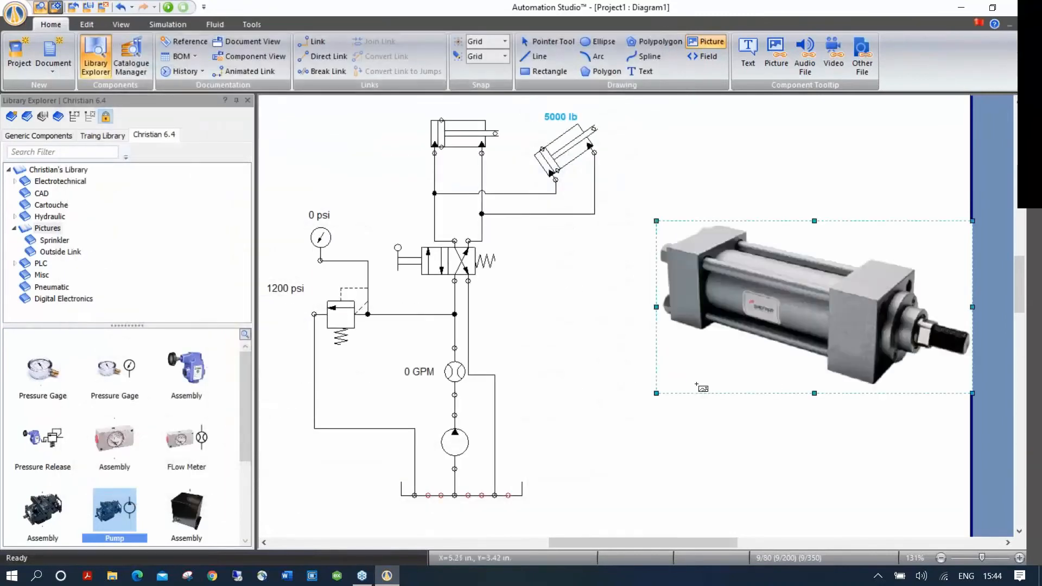
Step: Shrink the inserted cylinder picture to about the width of the copied cylinder symbol
right_click(761, 437)
click(817, 353)
drag(973, 393, 708, 291)
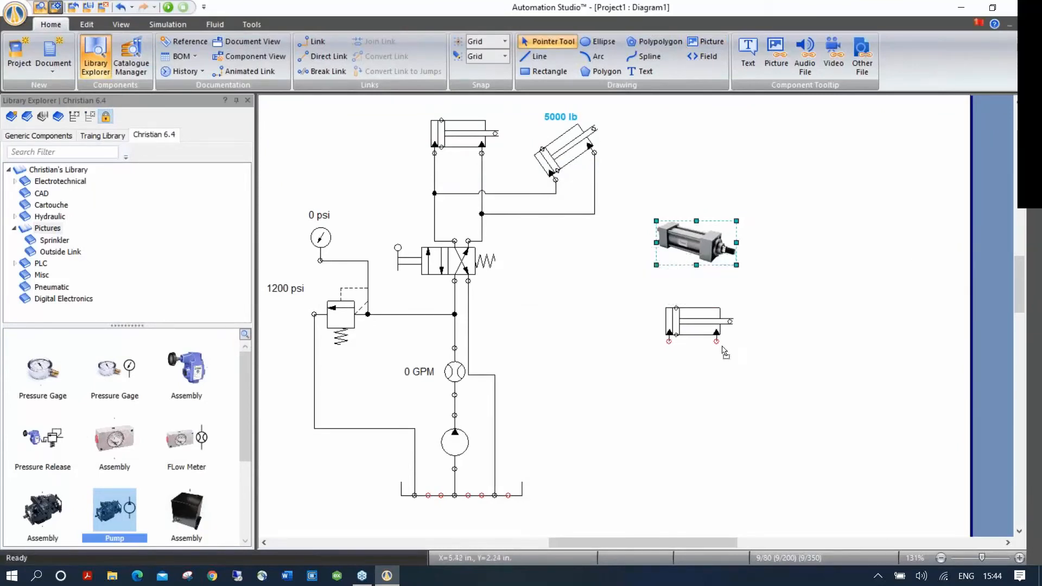
Step: Place the cylinder picture directly above the copied cylinder symbol and group the two
drag(613, 229, 802, 427)
right_click(705, 326)
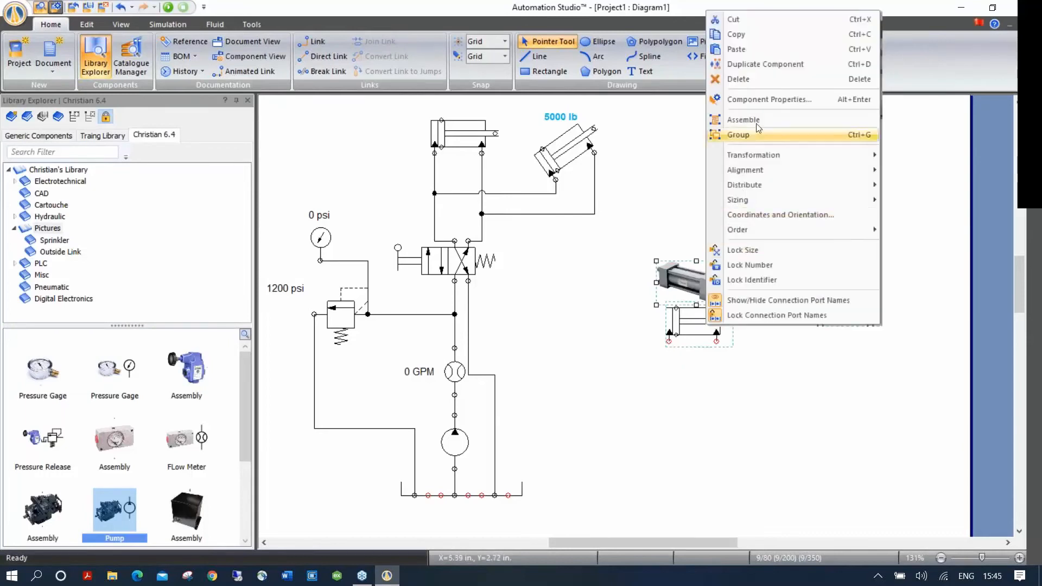
click(751, 34)
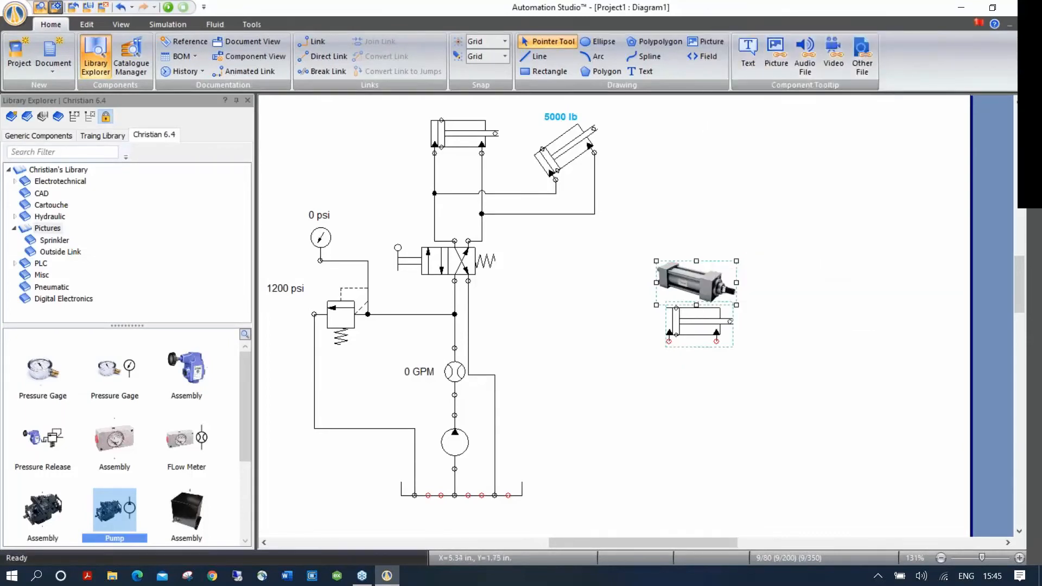
right_click(693, 289)
click(736, 122)
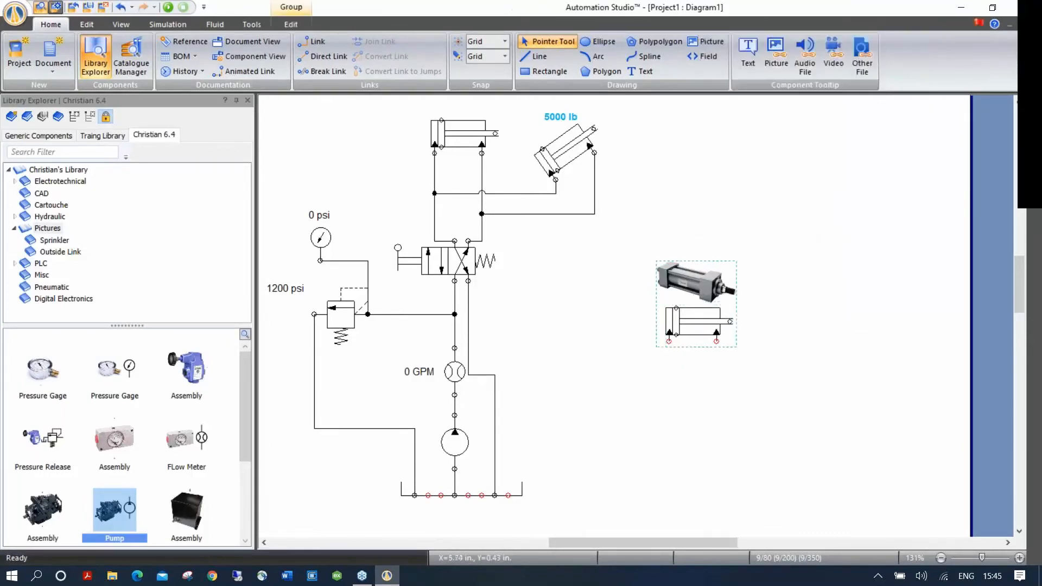
Step: Add the grouped cylinder picture and symbol to the Lab1 category of the Traing Library and delete the group from the diagram
click(105, 136)
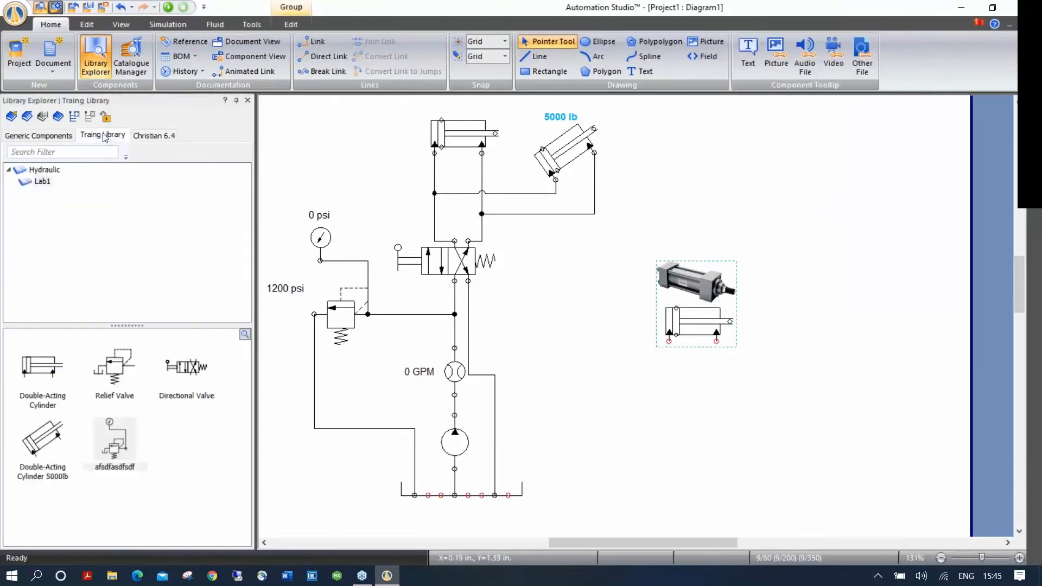
drag(706, 327, 230, 463)
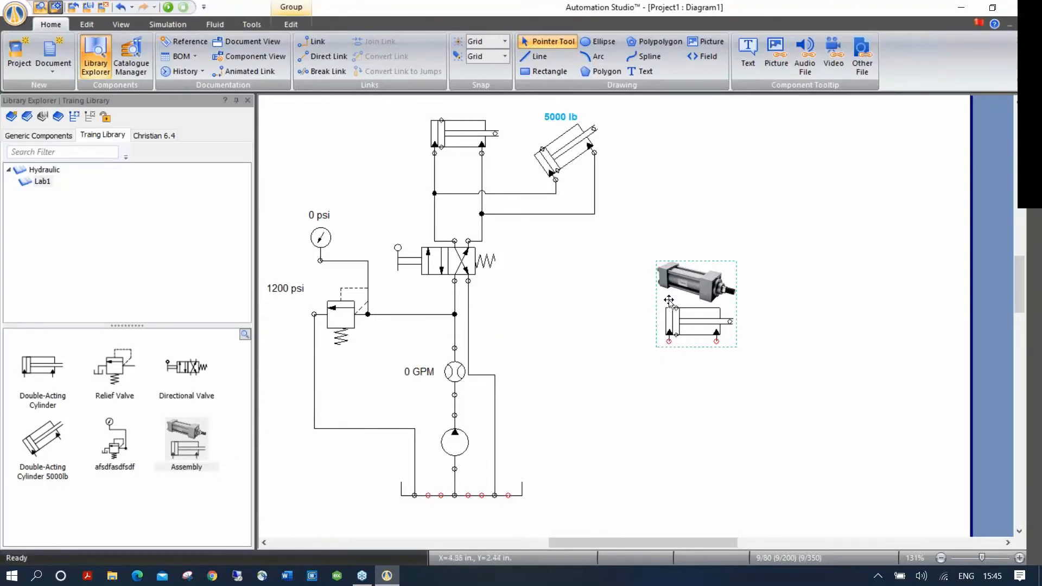
click(689, 288)
key(Delete)
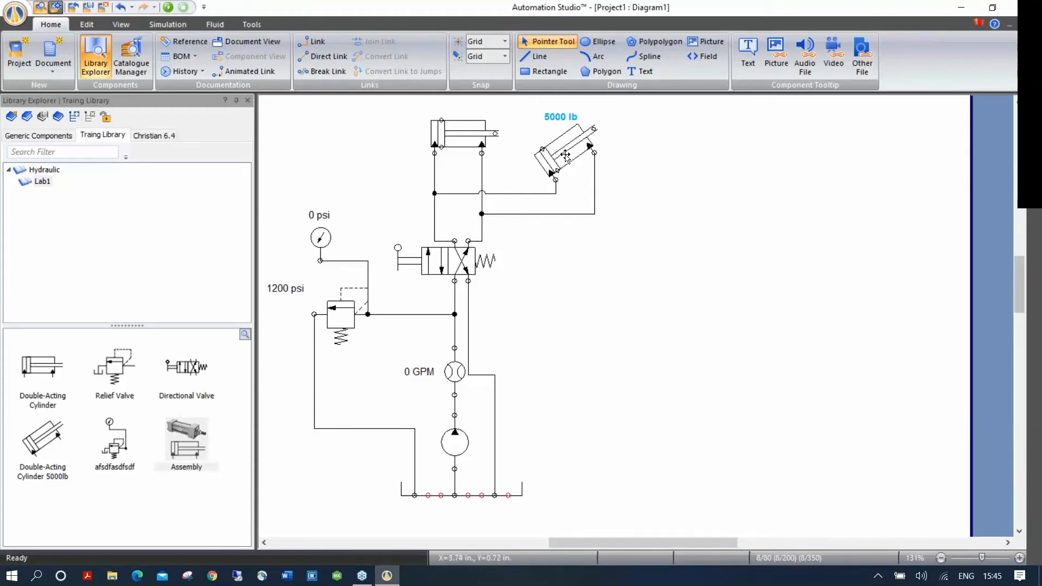
Step: Delete the angled 5000 lb cylinder and the two lines that connected it to the circuit
click(565, 154)
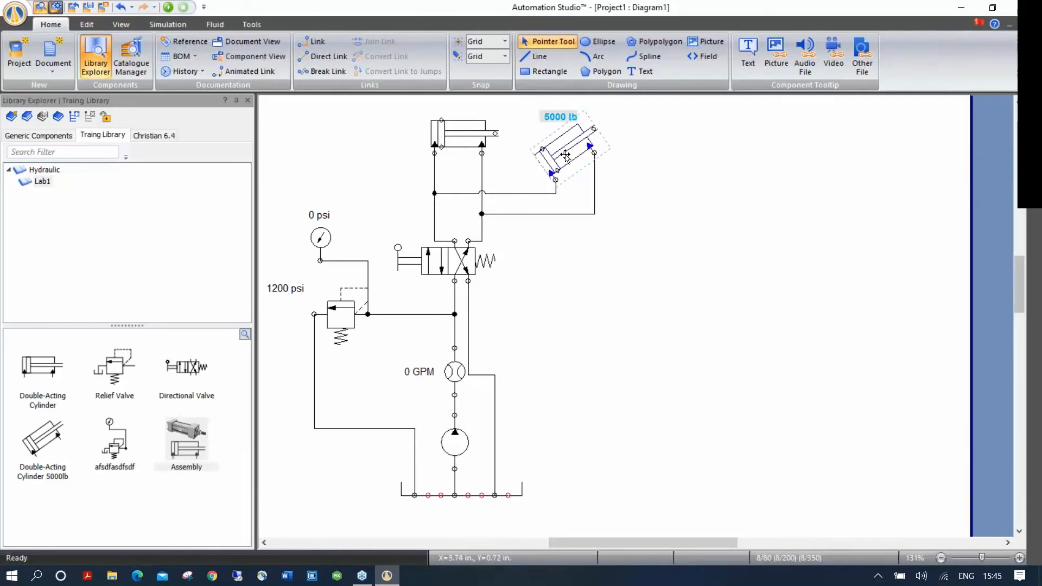
key(Delete)
click(543, 193)
key(Delete)
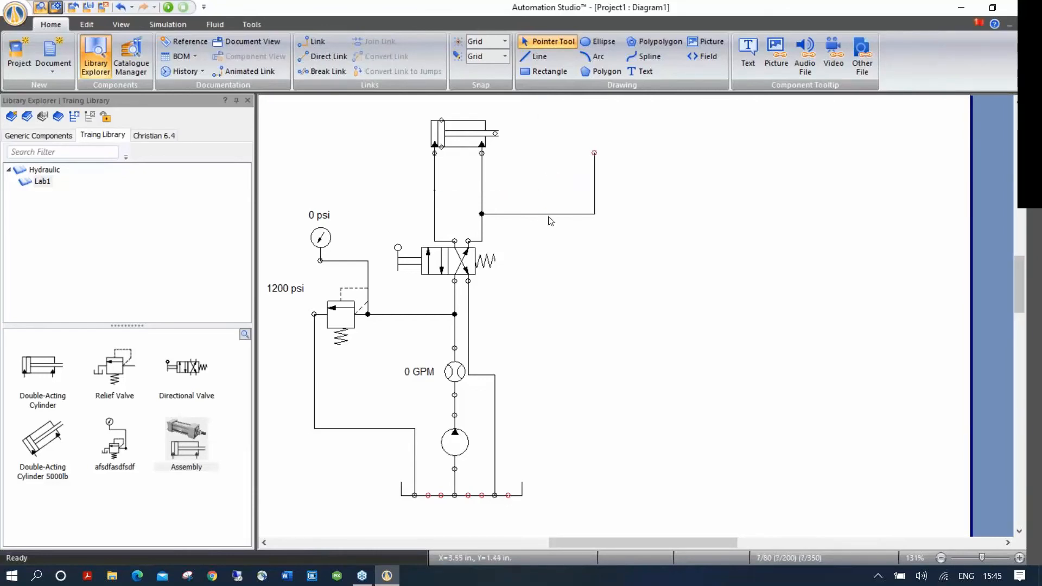
click(550, 215)
key(Delete)
Step: Display the Hydraulic components of the Generic Components library with the category tree collapsed
click(48, 136)
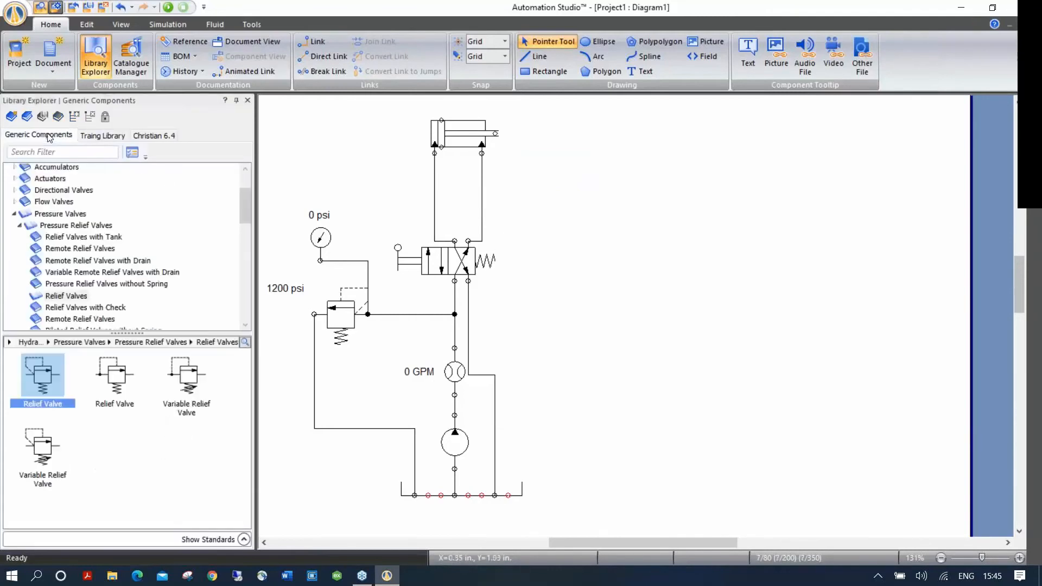
click(14, 214)
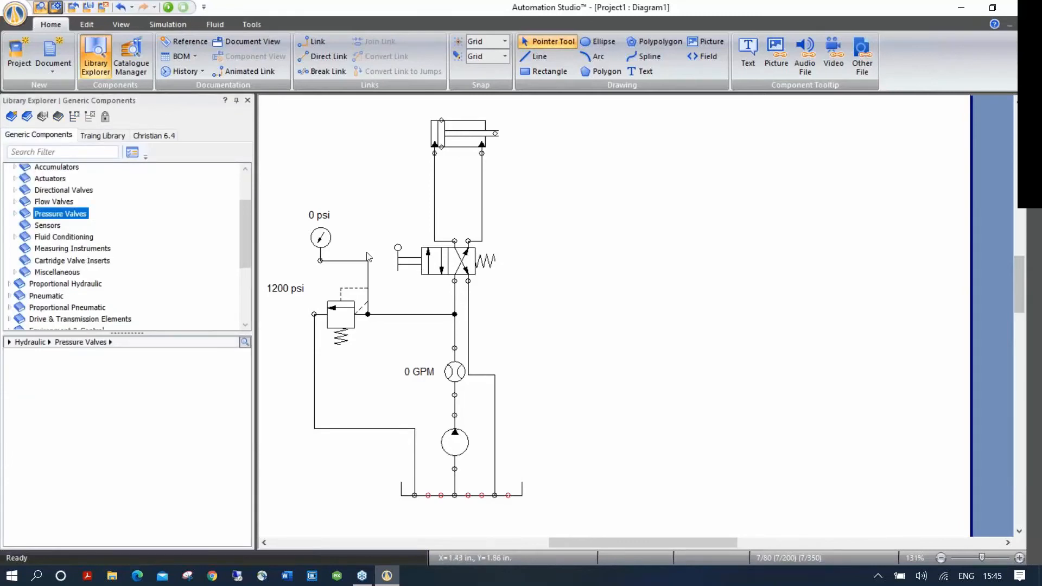
drag(250, 246, 262, 201)
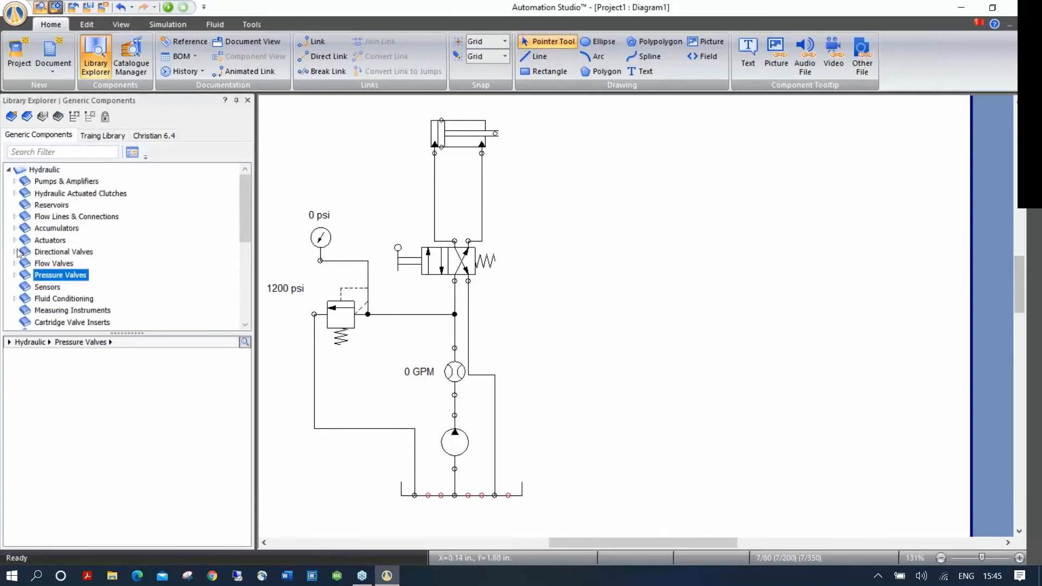
click(8, 170)
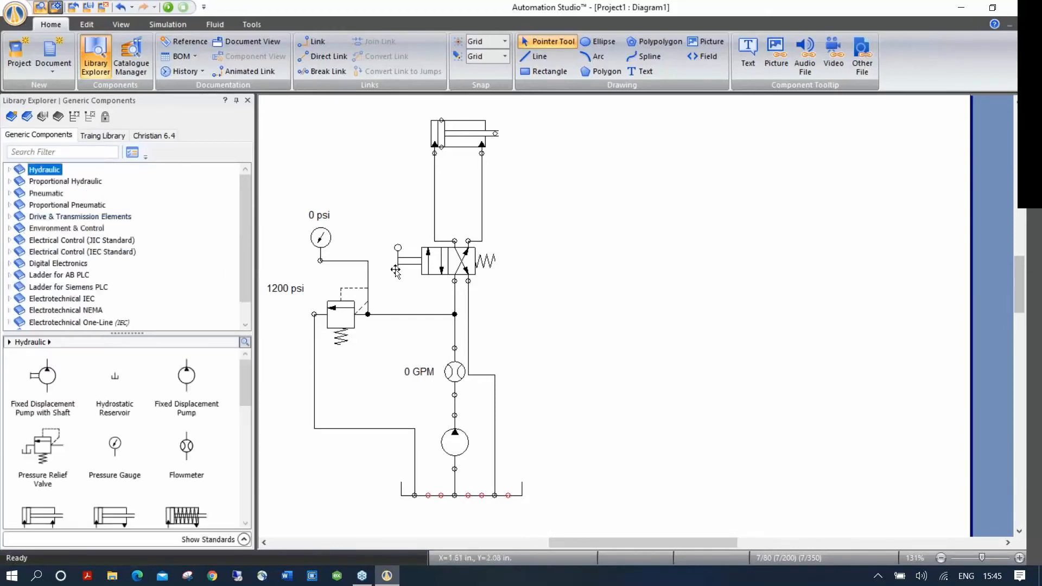
Step: Open the directional valve's Technical Specifications and review the options for number of ports and positions, keeping 4 ports and 2 positions
click(441, 261)
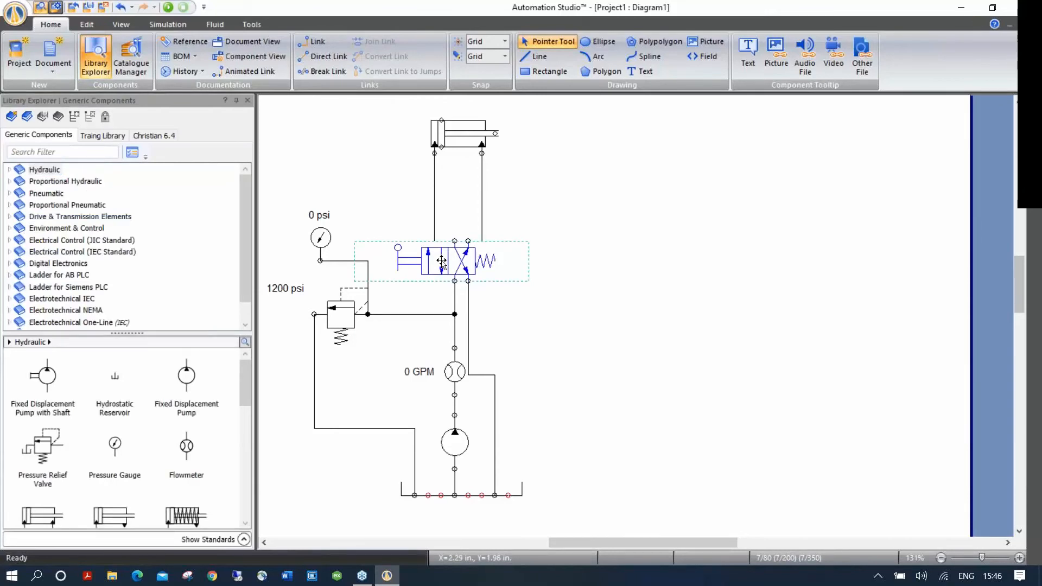
double_click(442, 262)
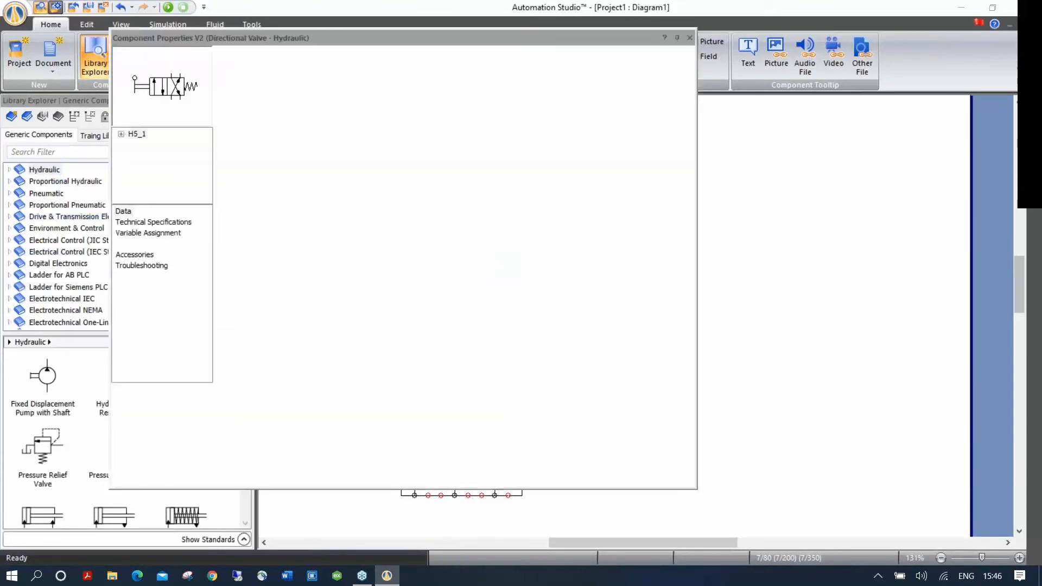
click(174, 225)
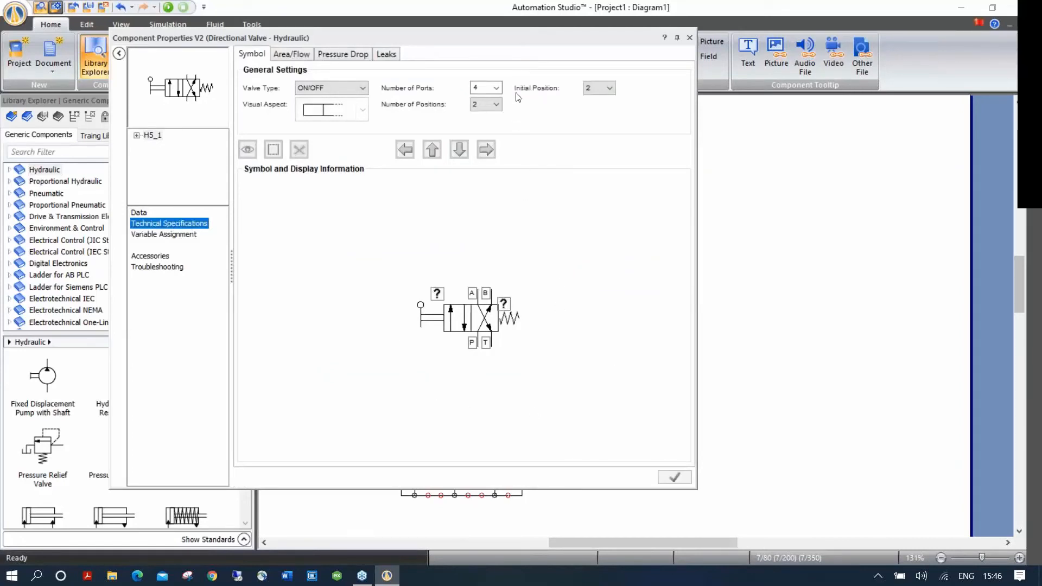
click(497, 88)
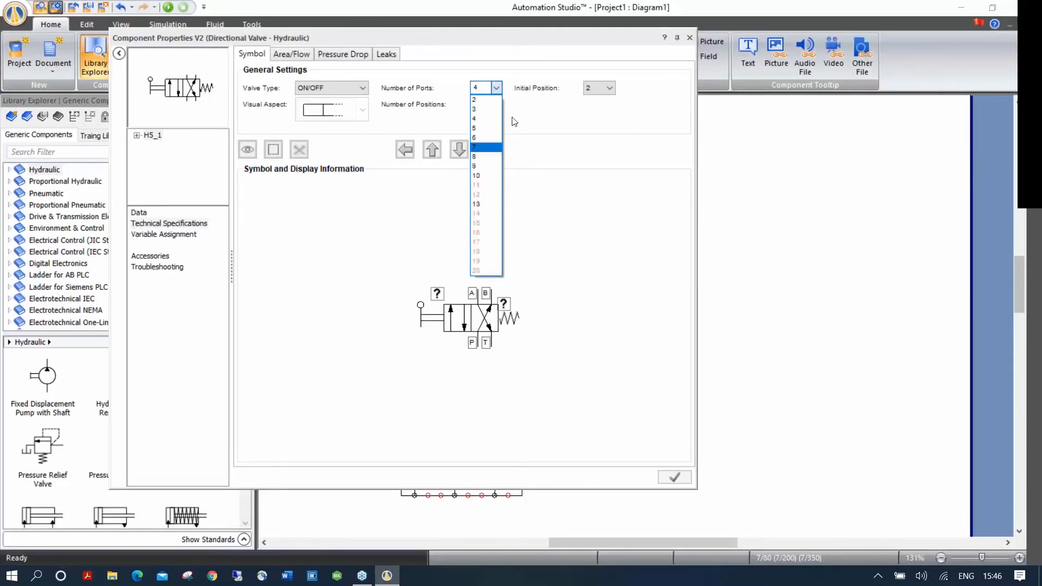
click(486, 119)
click(496, 105)
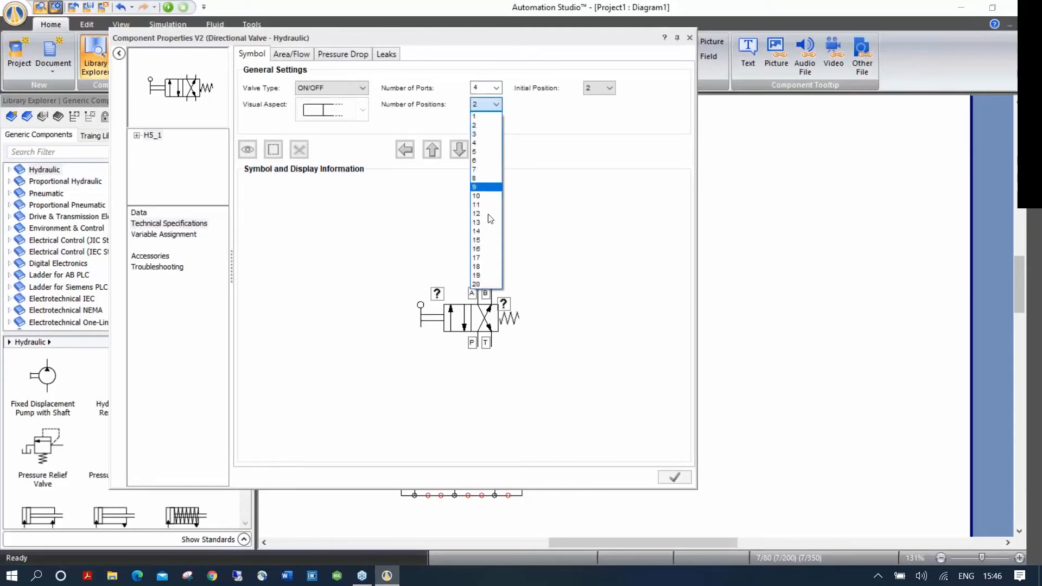
click(546, 129)
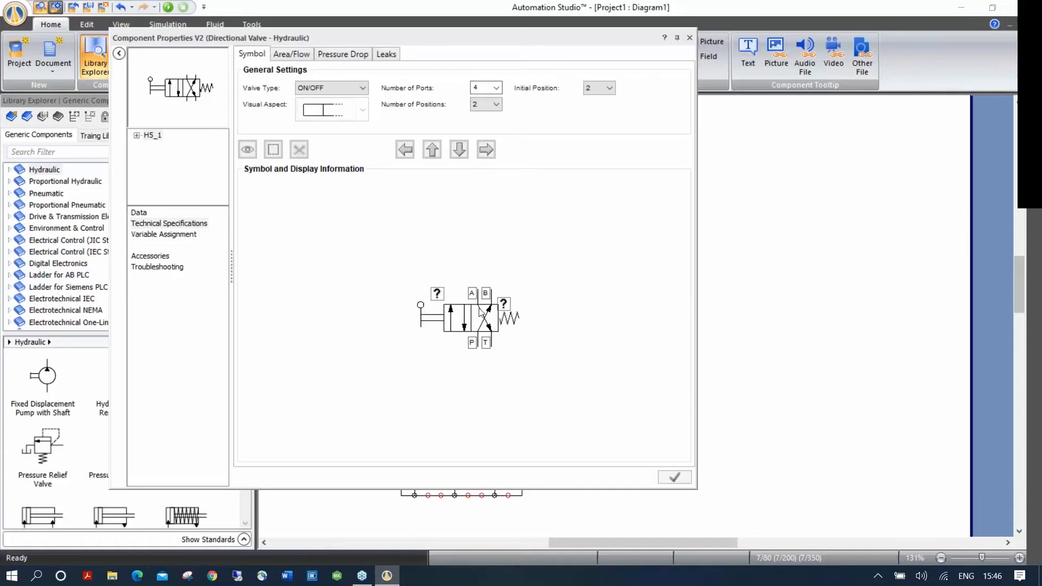
Step: Replace the directional valve's lever command with a Solenoid, DC/AC
click(431, 322)
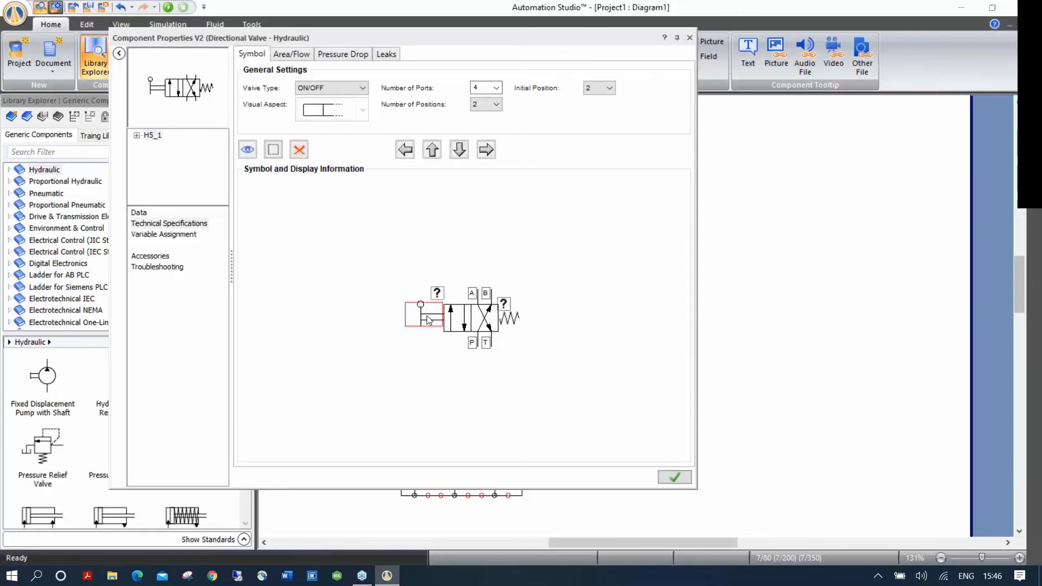
double_click(430, 321)
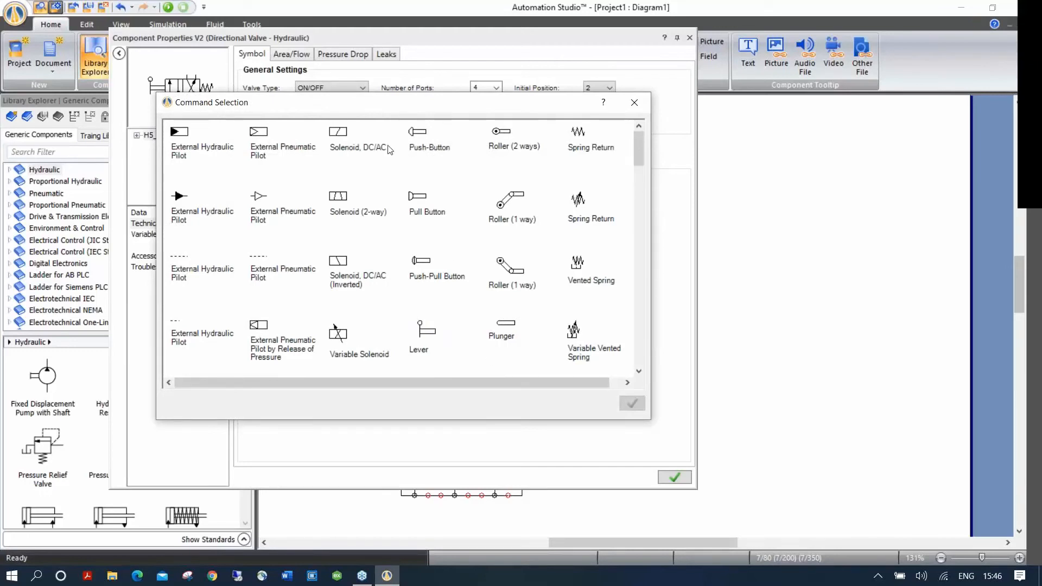
click(342, 135)
double_click(342, 136)
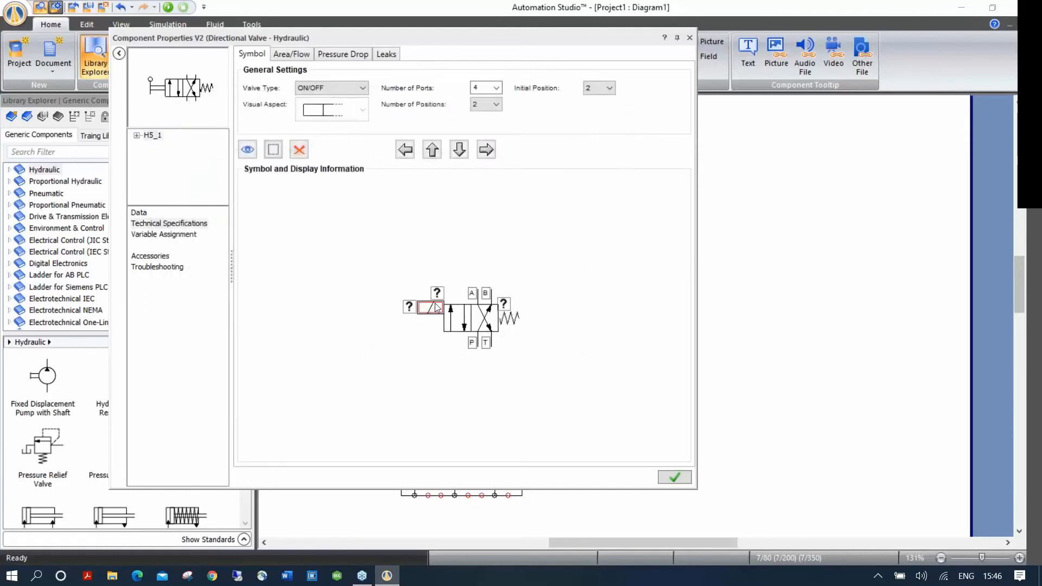
Step: Lower the solenoid symbol until it is vertically centred on the end of the valve body
click(459, 151)
click(460, 151)
click(460, 151)
click(437, 154)
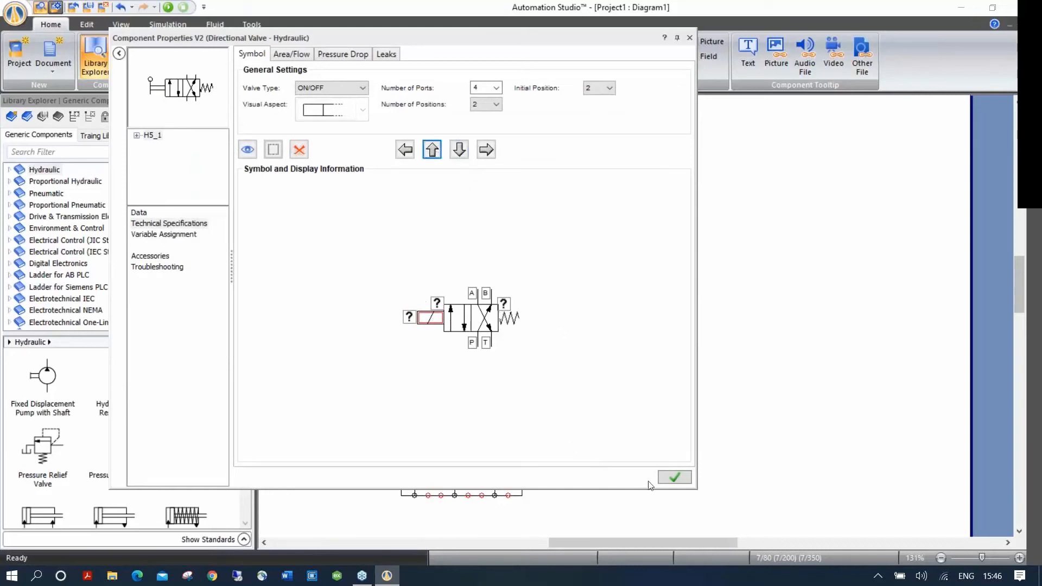
Step: Apply the solenoid symbol to the directional valve and review the standard spool choices for its straight-arrow position without changing it
click(679, 478)
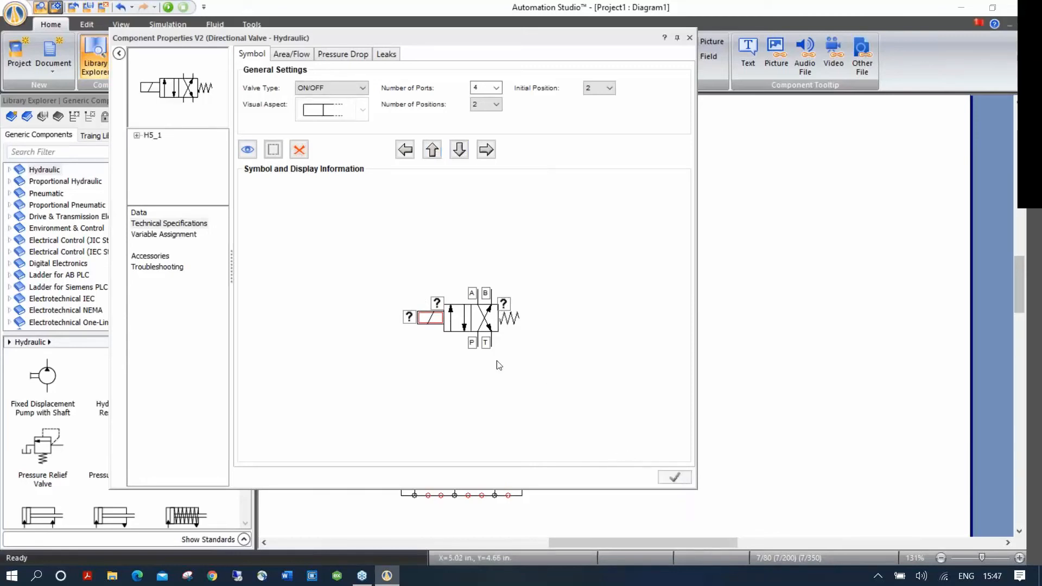
click(464, 324)
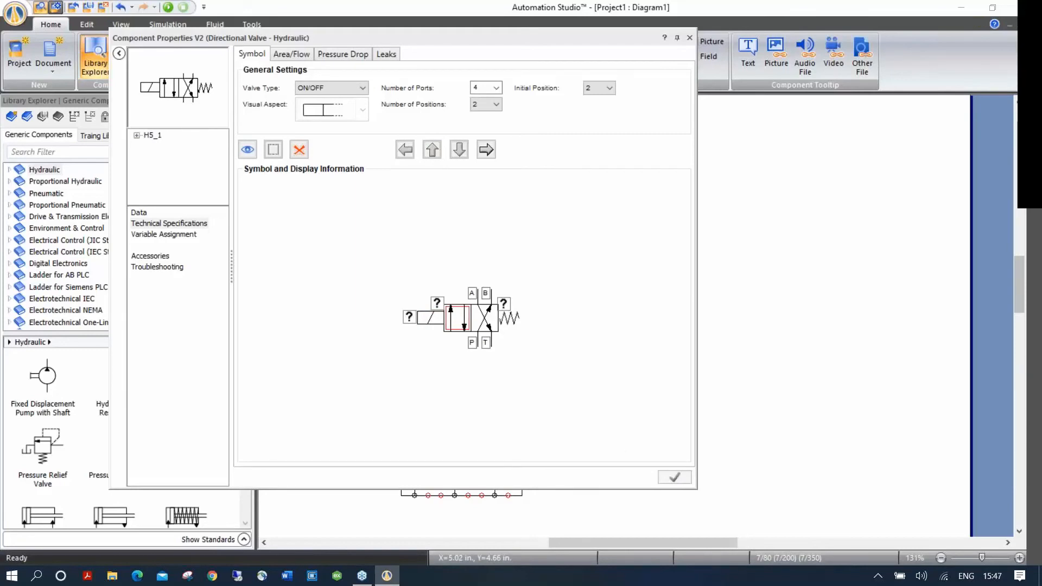
double_click(464, 324)
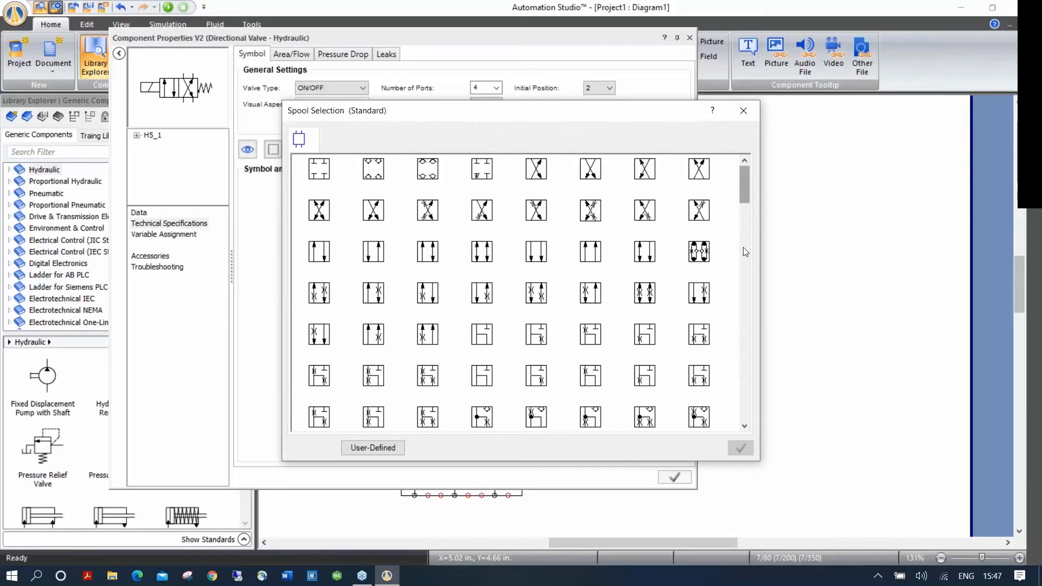
click(743, 110)
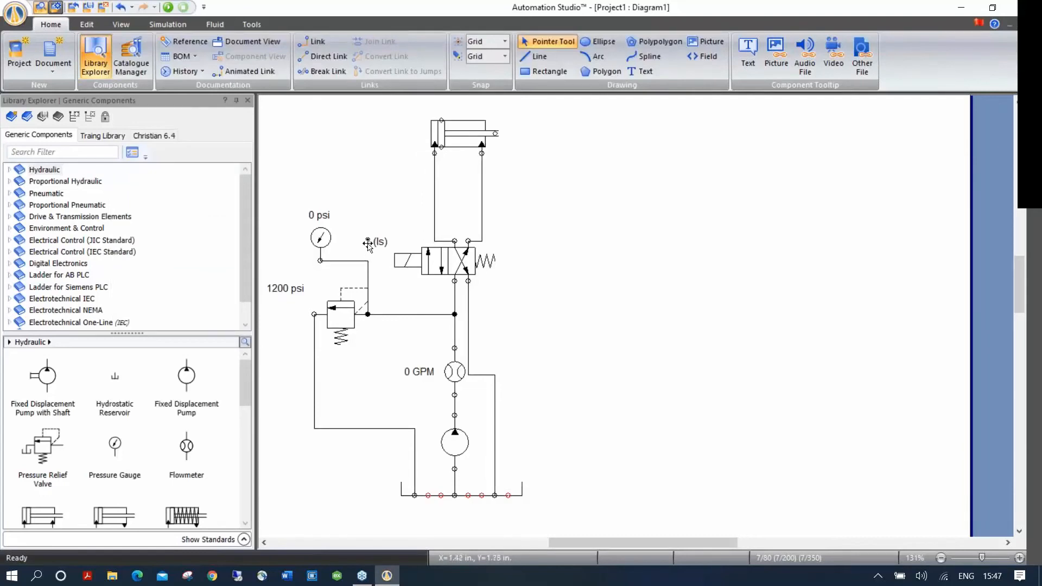
Step: Move the solenoid's variable label to just above the solenoid on the directional valve
drag(384, 244, 414, 243)
click(553, 300)
Step: Place a Power Supply 24 Volts and a Common (0 Volts) from the JIC electrical library at opposite sides of the free area beside the hydraulic circuit
click(72, 240)
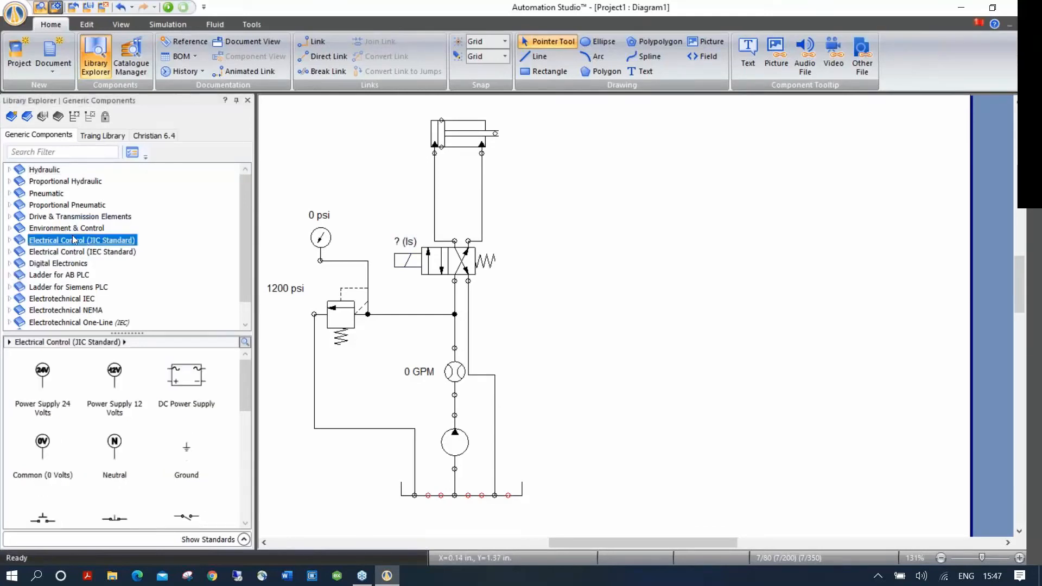
drag(39, 375, 618, 206)
drag(45, 443, 835, 200)
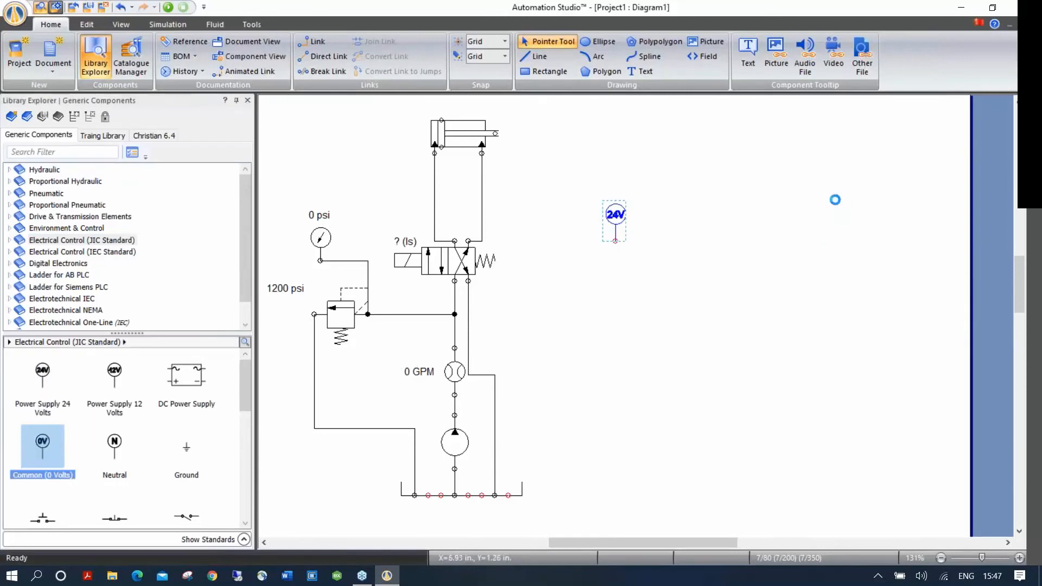
Step: Place a Normally Open Push-Button beside the 24 V supply with the alias Start
drag(42, 522, 659, 233)
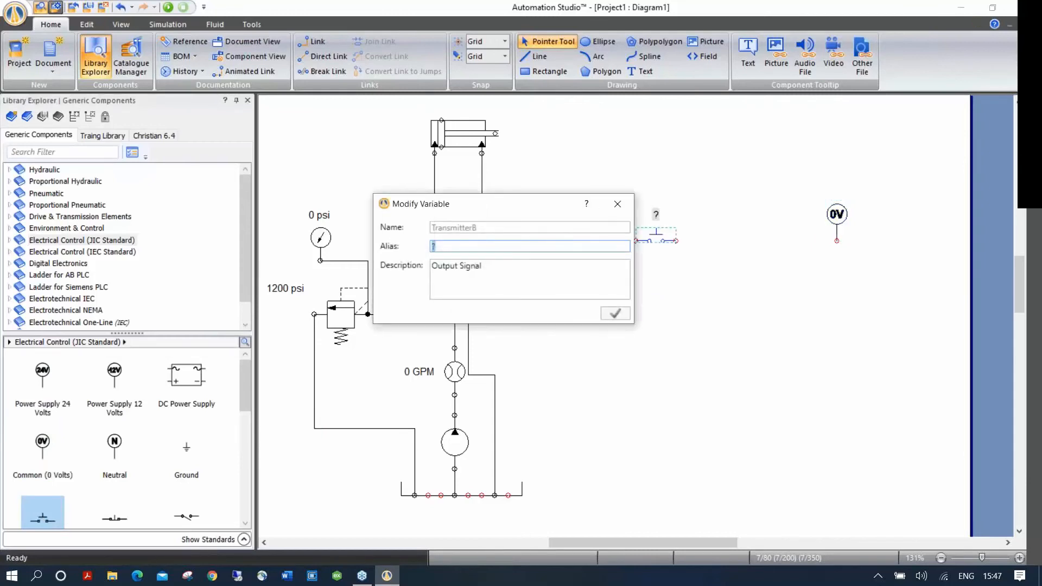
text(Start)
key(Return)
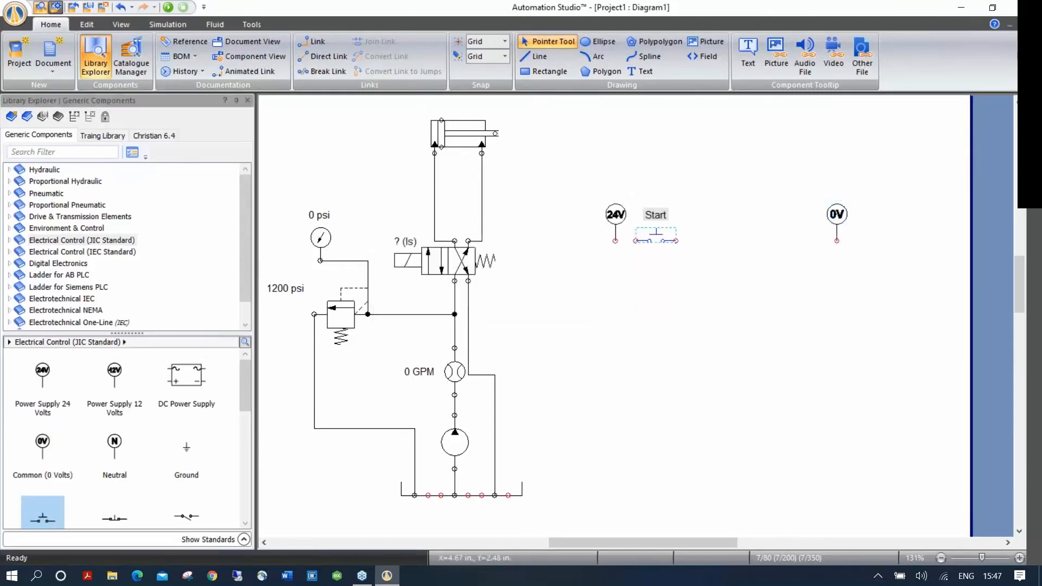
Step: Place a Coil beside the 0 V common, in line with the Start button, with the alias CR1
drag(243, 377, 243, 429)
drag(188, 407, 807, 244)
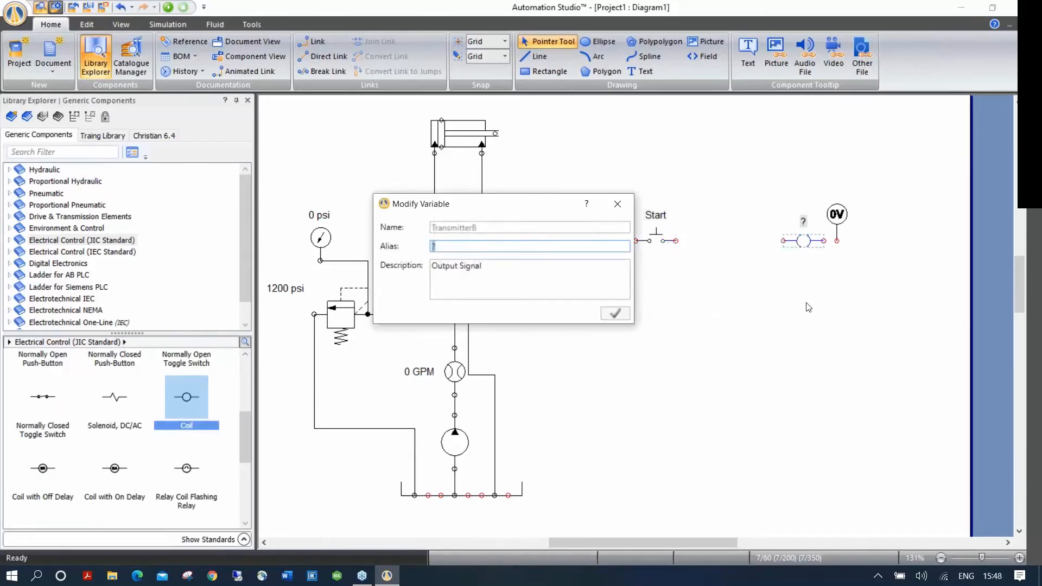
text(CR1)
click(620, 314)
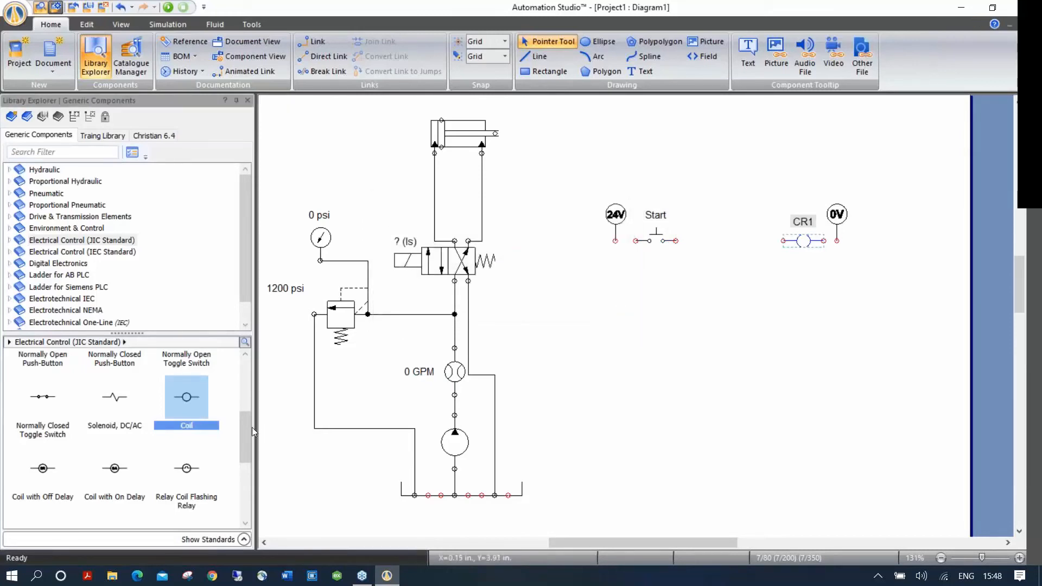
Step: Place a Normally Open Contact below the Start button and associate it with the CR1 coil variable
drag(242, 431, 245, 456)
drag(38, 455, 658, 293)
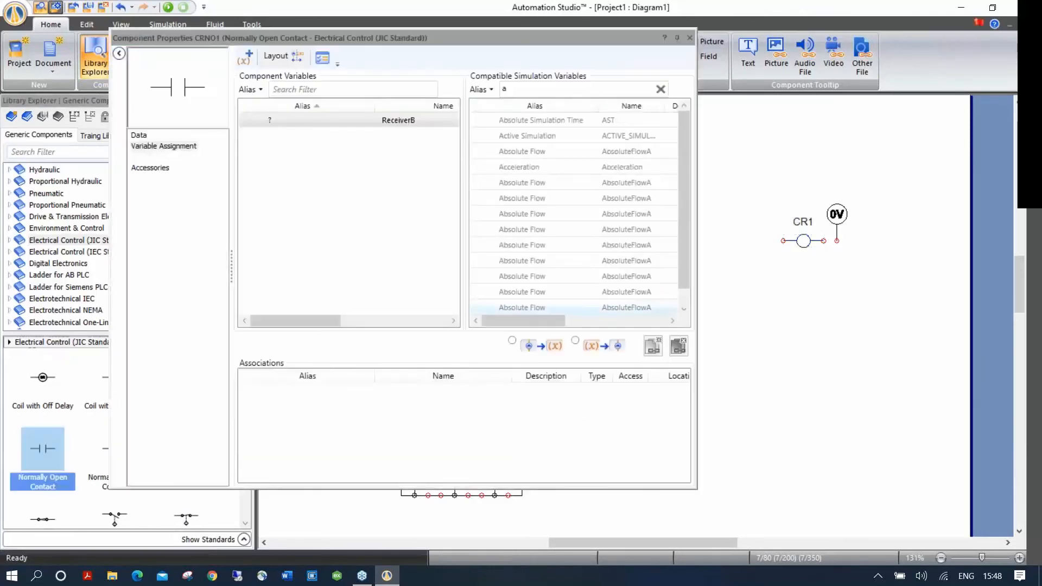
drag(528, 39, 468, 54)
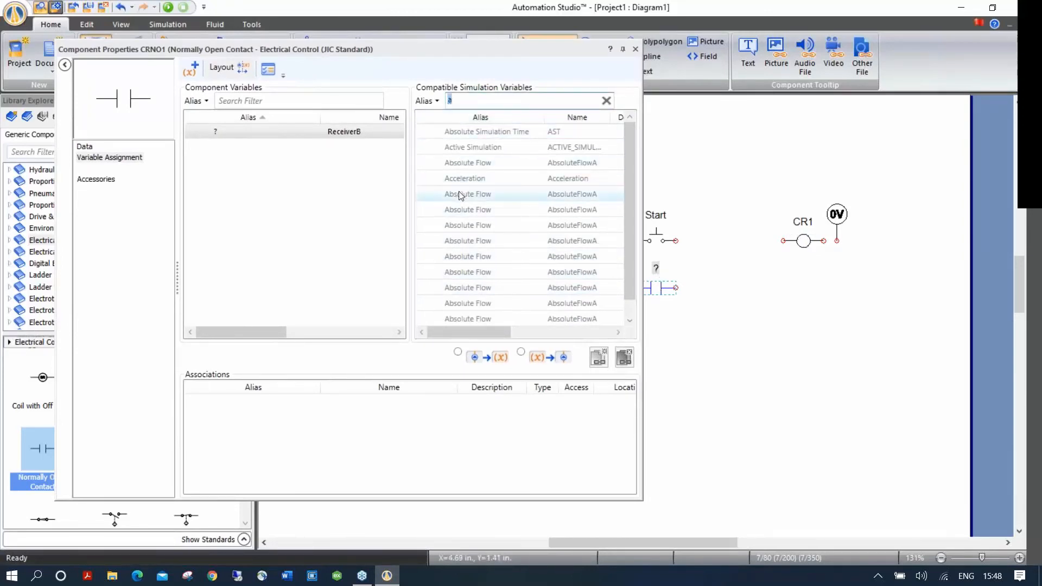
text(c)
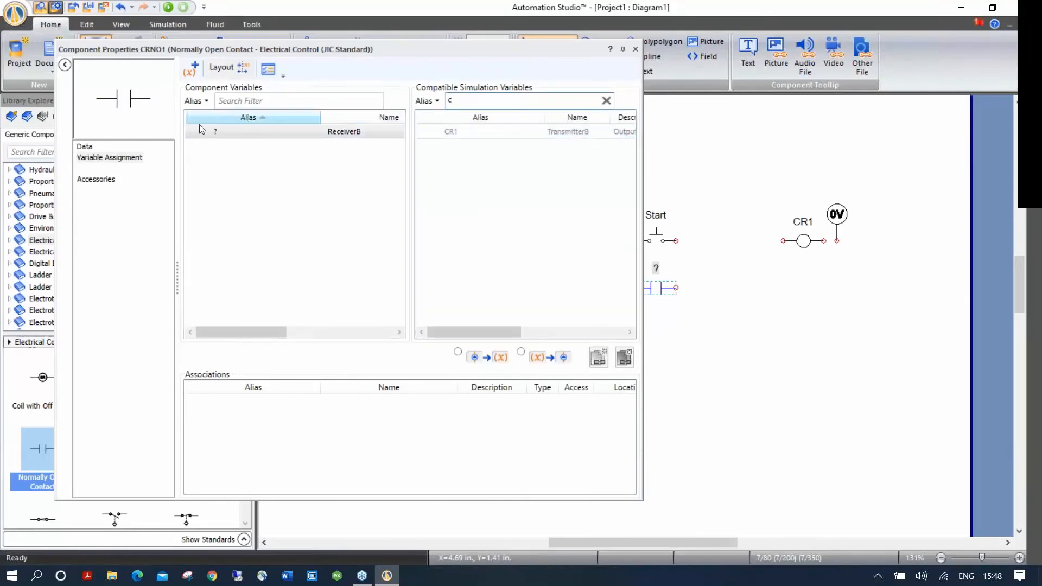
double_click(465, 132)
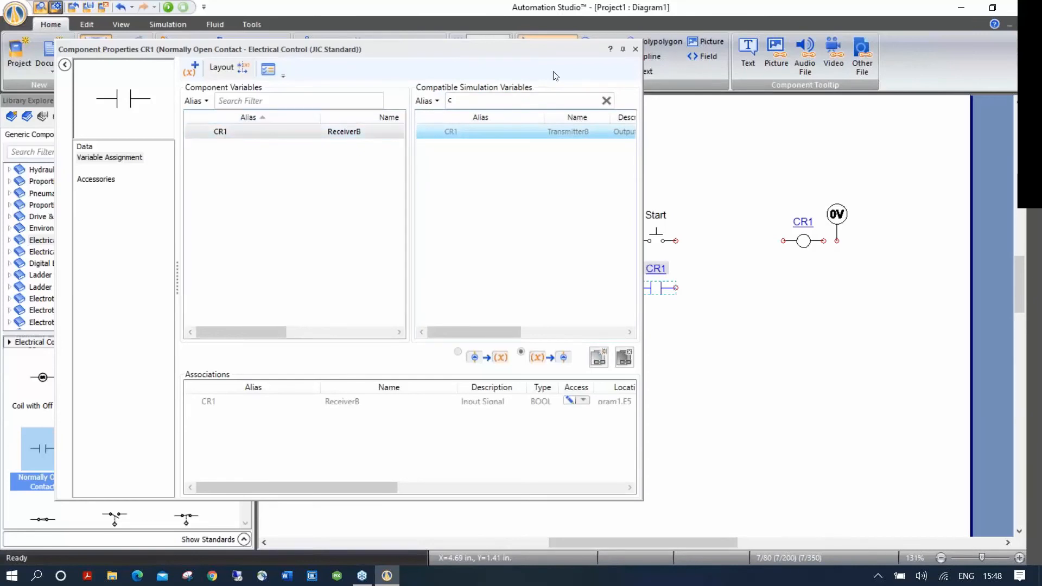
click(635, 49)
click(686, 343)
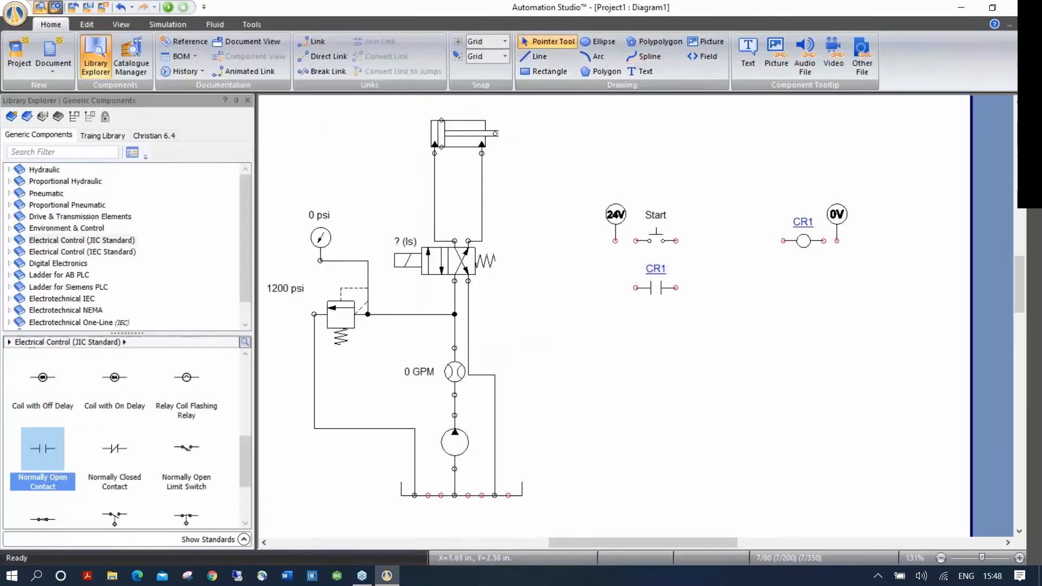
Step: Place a Solenoid, DC/AC below the CR1 coil, level with the CR1 contact, with the alias A+
scroll(241, 447, up, 2)
drag(109, 451, 811, 288)
text(A+)
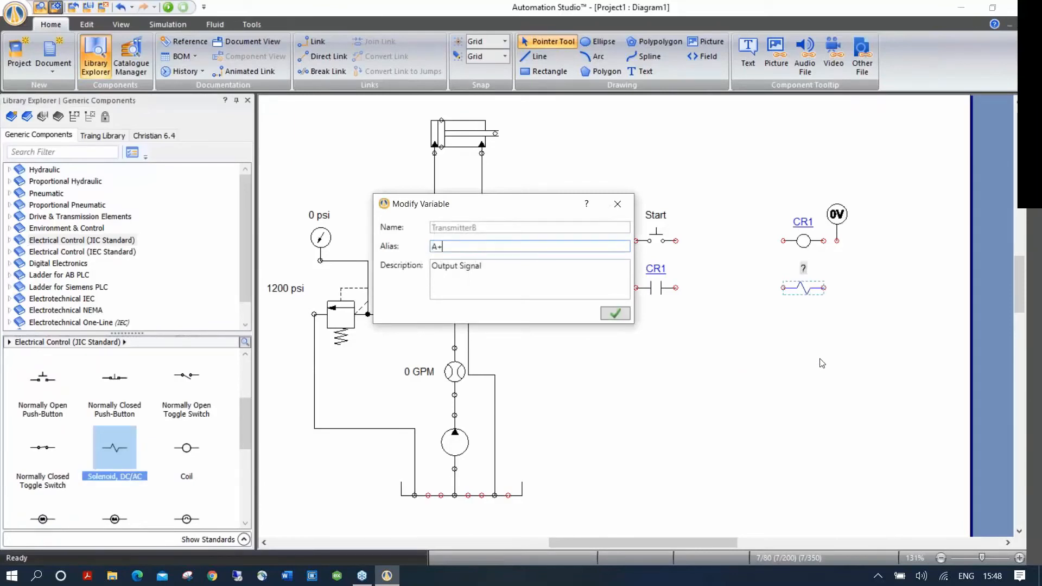
key(Return)
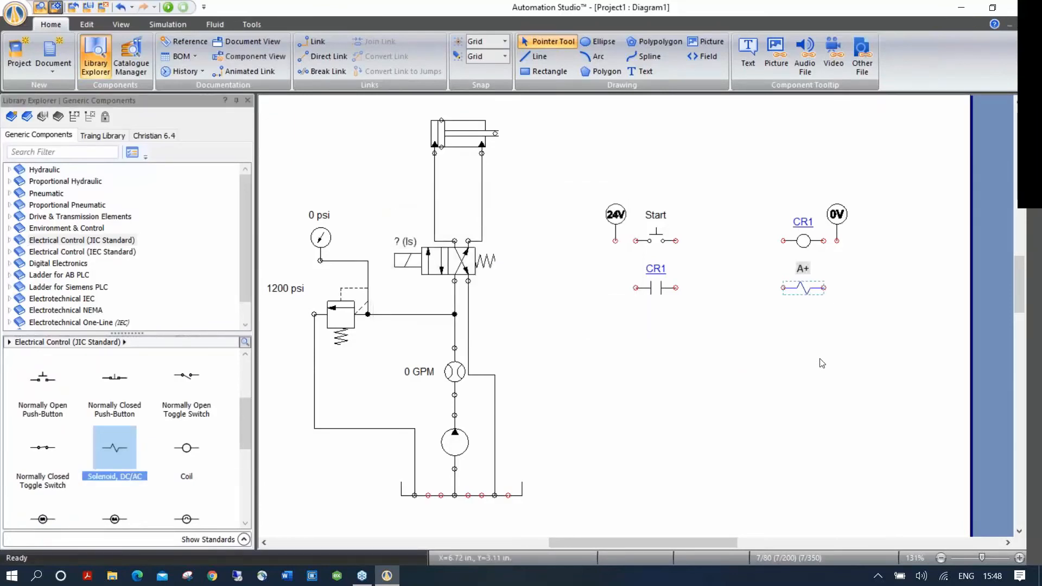
click(767, 327)
Step: Wire the 24 V supply to the input sides of the Start button and the CR1 contact
click(615, 241)
click(636, 241)
click(616, 241)
click(635, 288)
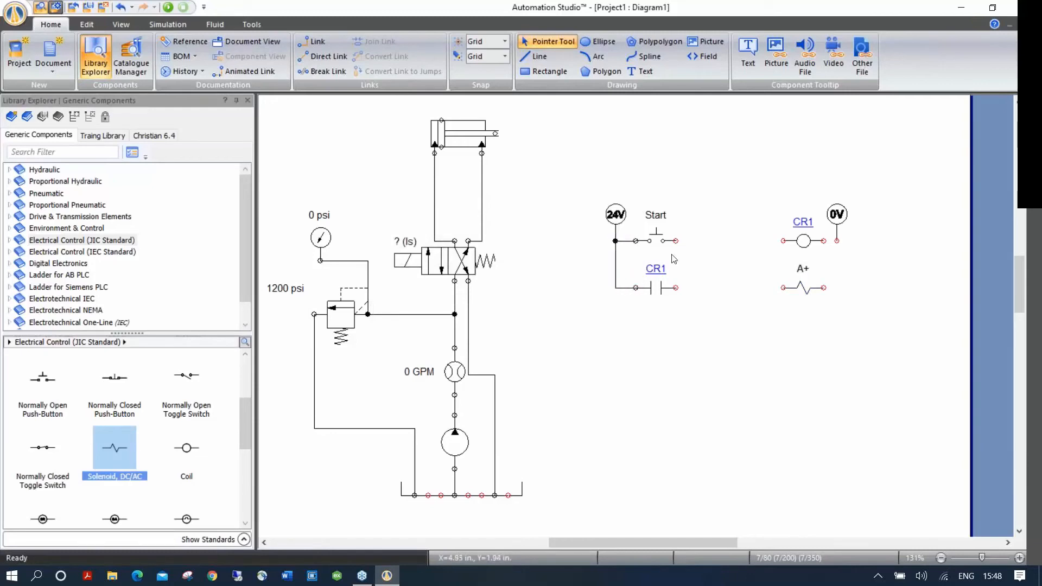
Step: Wire the Start button to the CR1 coil and the CR1 contact to the A+ solenoid, and connect both rungs to 0 V
click(783, 240)
click(676, 288)
click(783, 287)
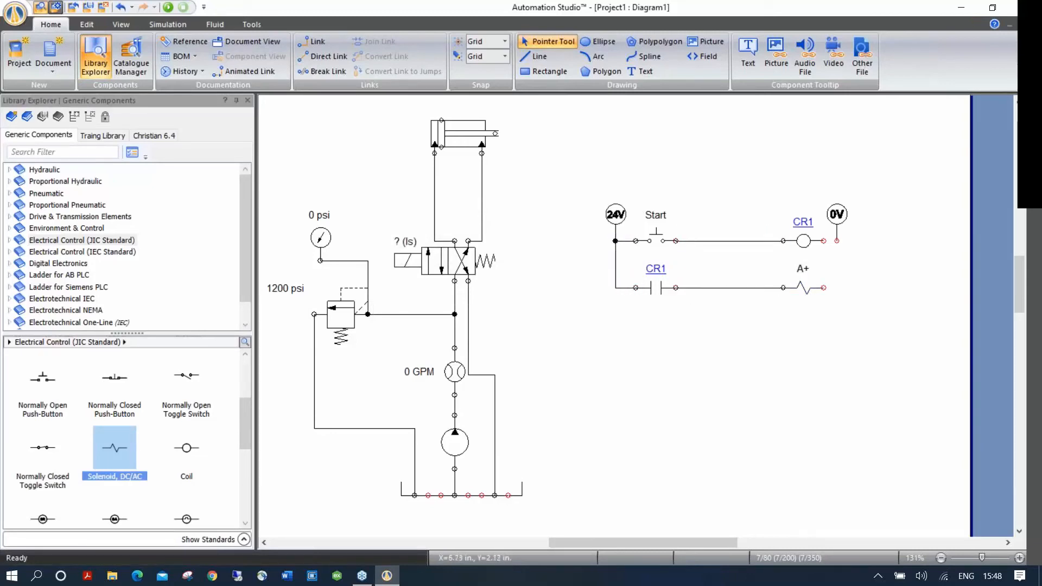
click(823, 287)
click(837, 240)
click(825, 241)
Step: Associate the directional valve's solenoid with the A+ variable in its Variable Assignment
click(406, 260)
double_click(407, 260)
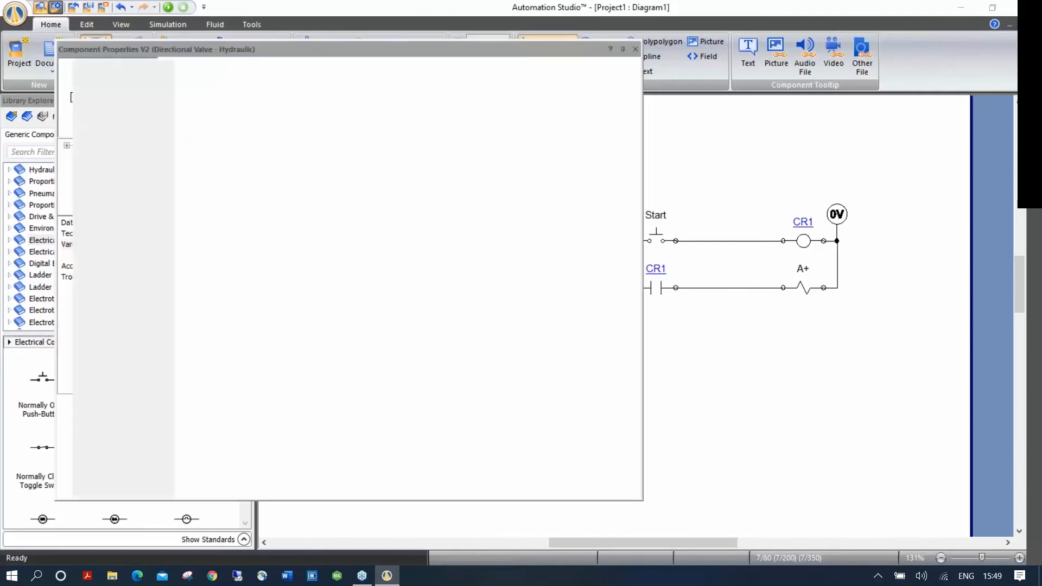
click(455, 101)
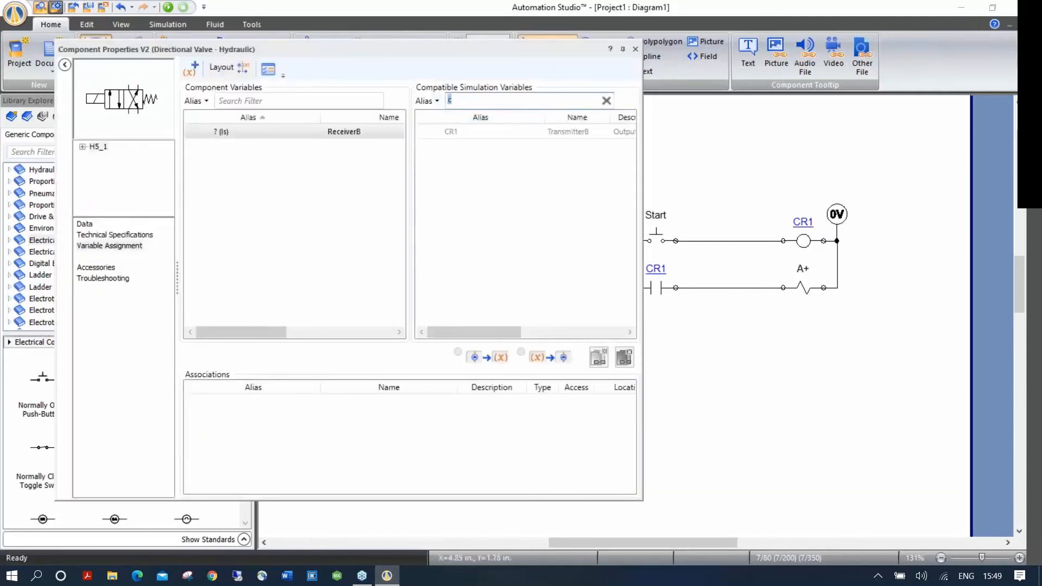
text(a)
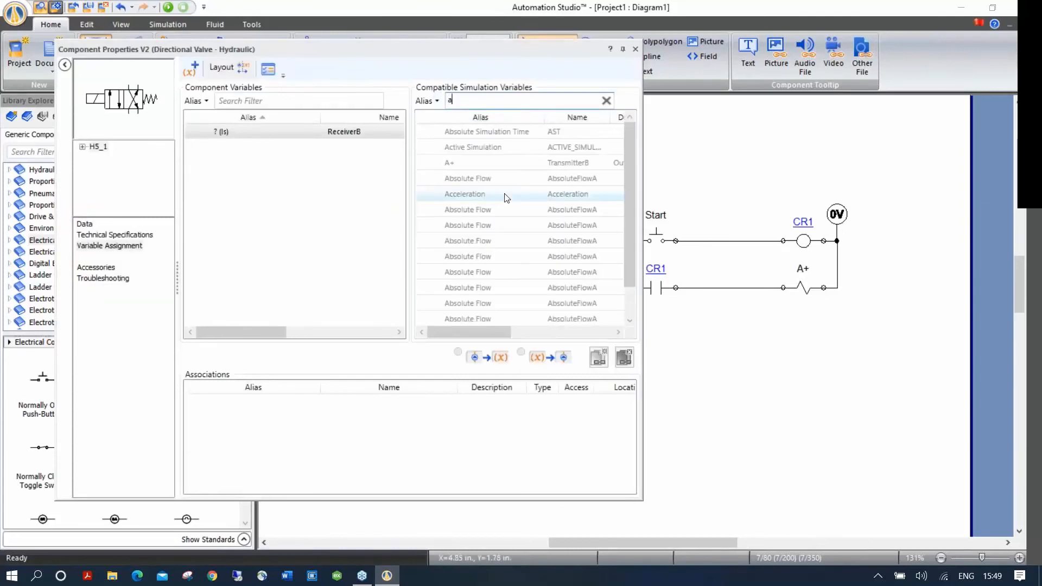
double_click(471, 165)
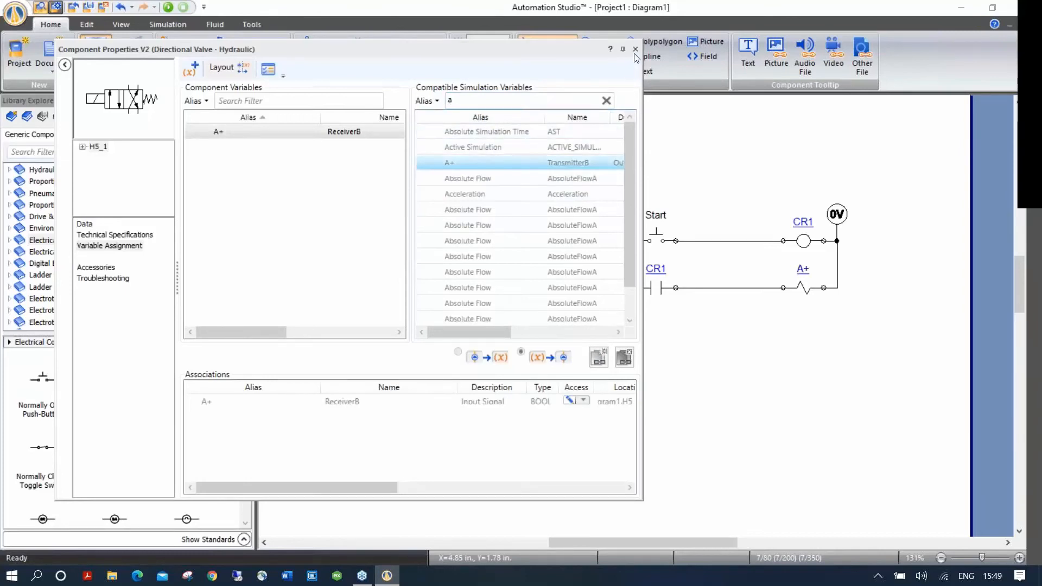
click(635, 49)
click(498, 287)
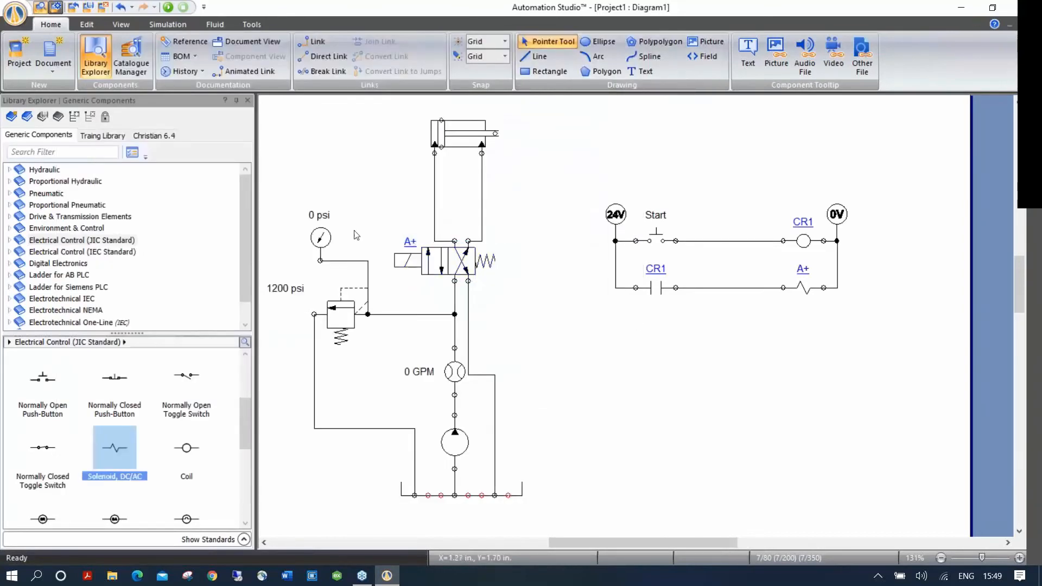
Step: Simulate the circuit, actuate the Start push-button several times to test the valve and cylinder, and stop the simulation
click(168, 7)
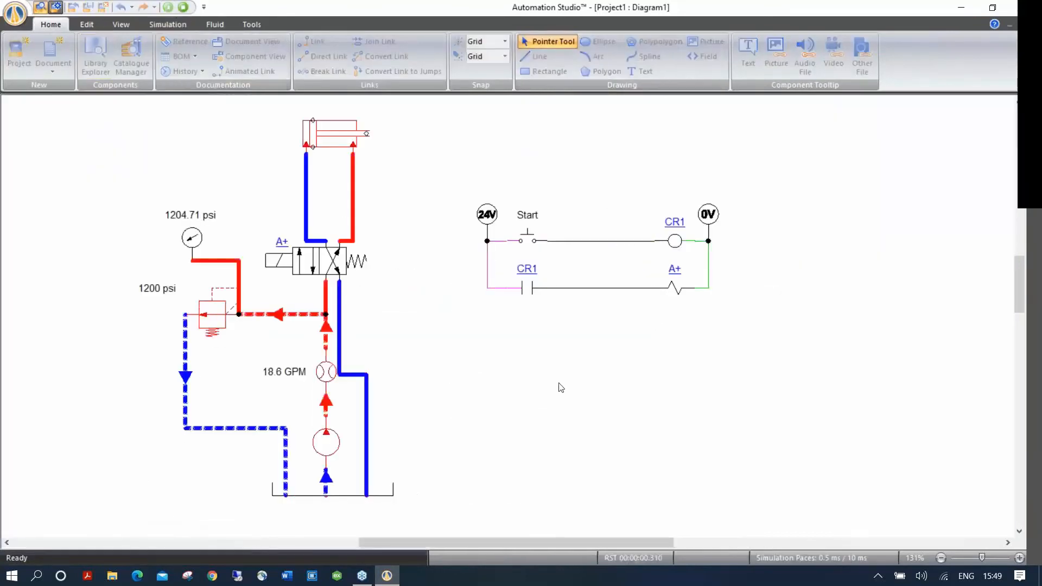
click(527, 241)
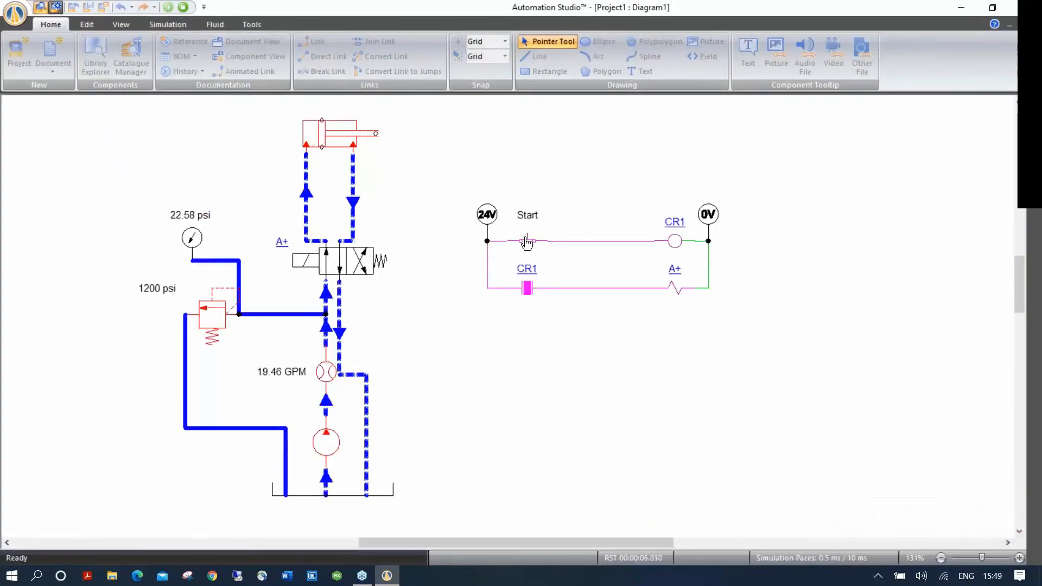
click(527, 241)
click(527, 243)
click(526, 242)
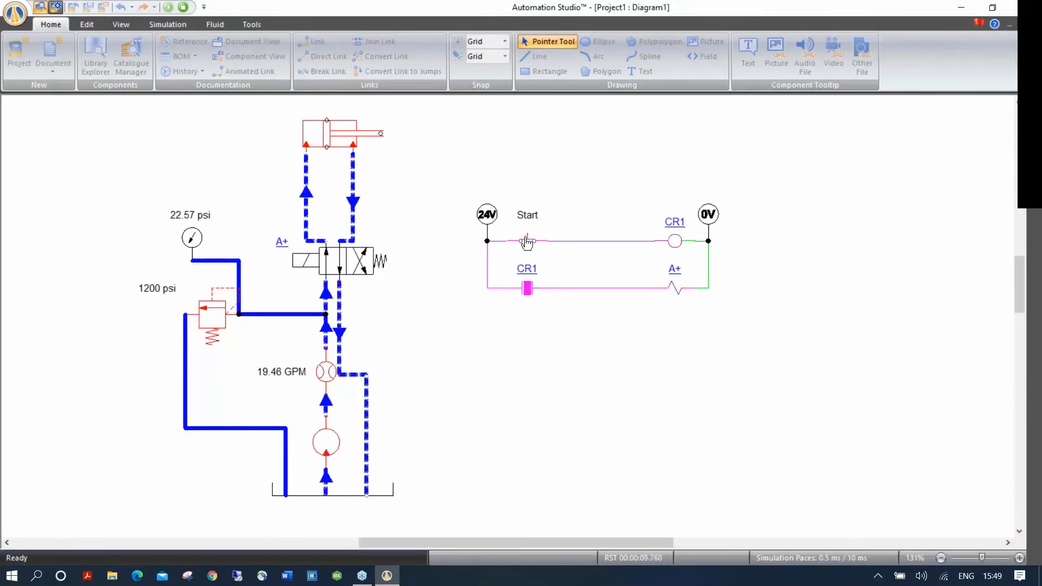
click(534, 241)
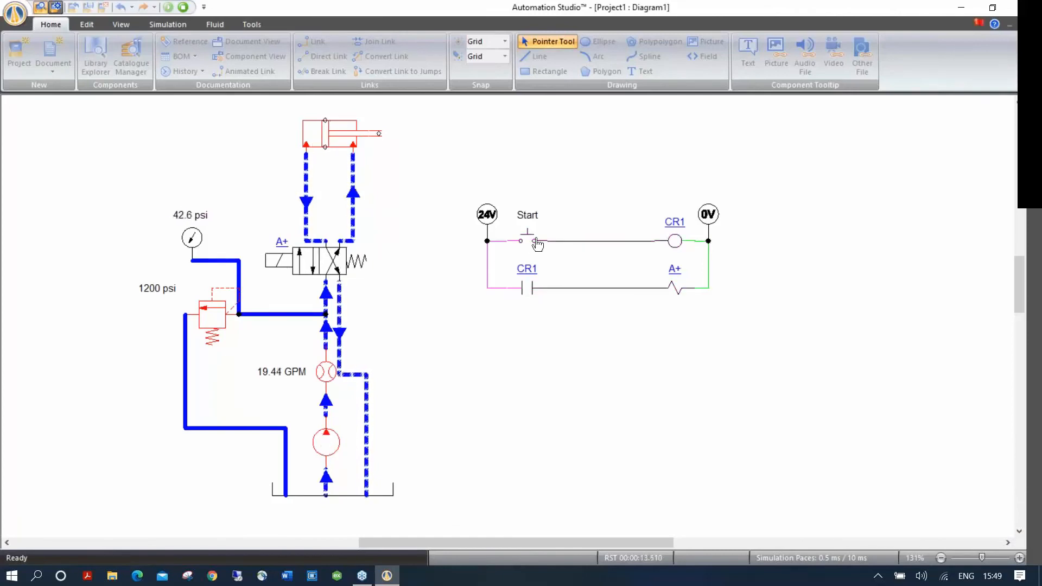
click(184, 7)
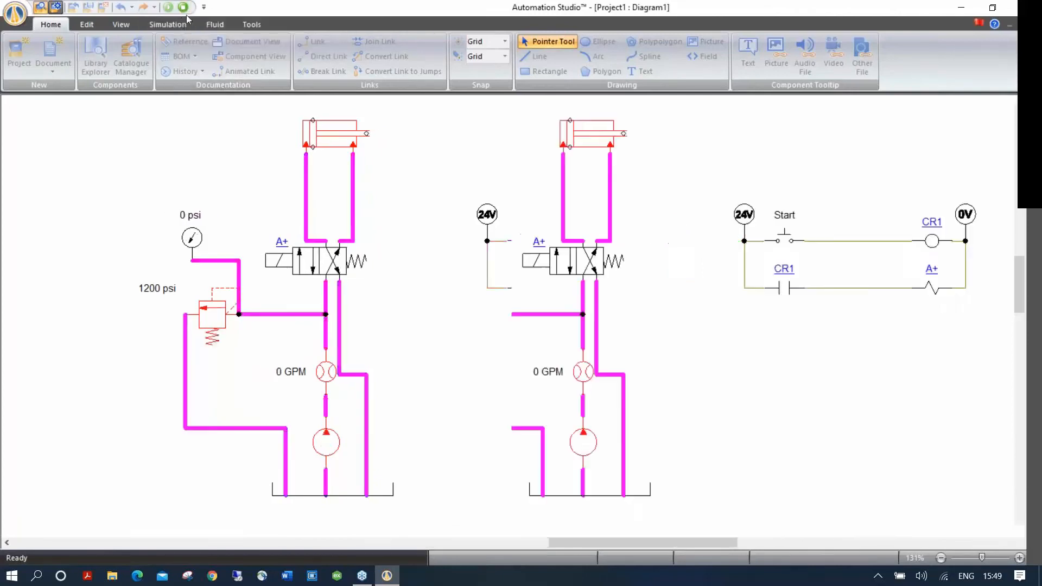
Step: Connect the output side of the Start button to the output side of the CR1 contact
drag(676, 240, 676, 288)
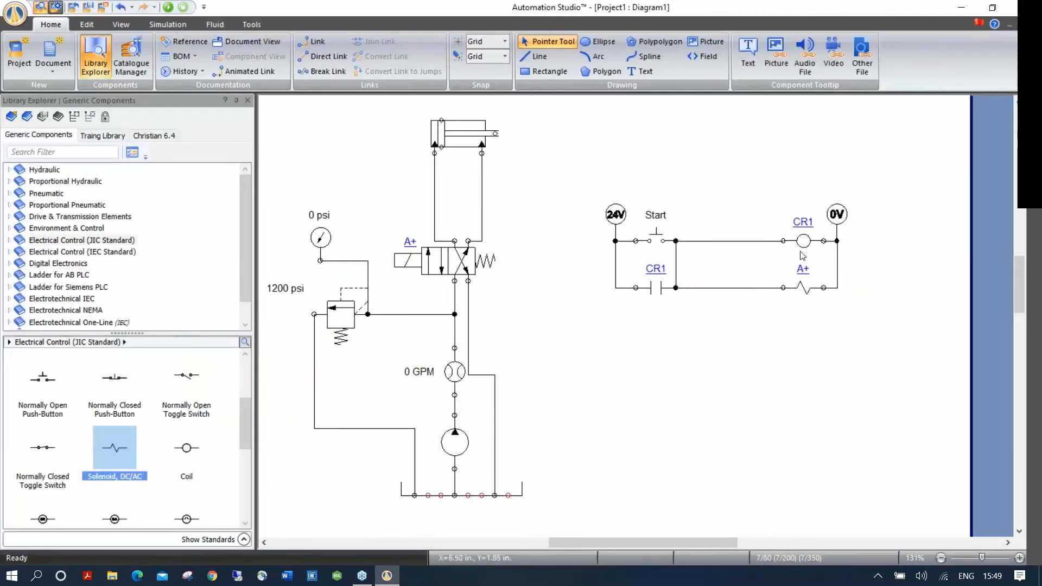
Step: Lower the cylinder toward the directional valve and place a hydraulic Proximity Sensor with alias A1 above its rod end
drag(444, 132, 444, 166)
click(534, 224)
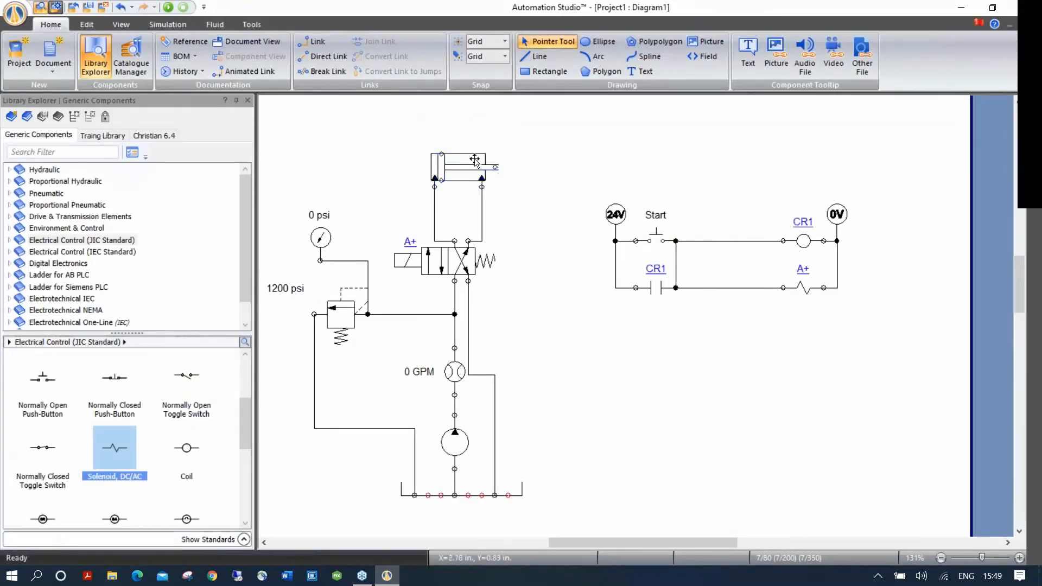
click(46, 169)
scroll(246, 403, down, 6)
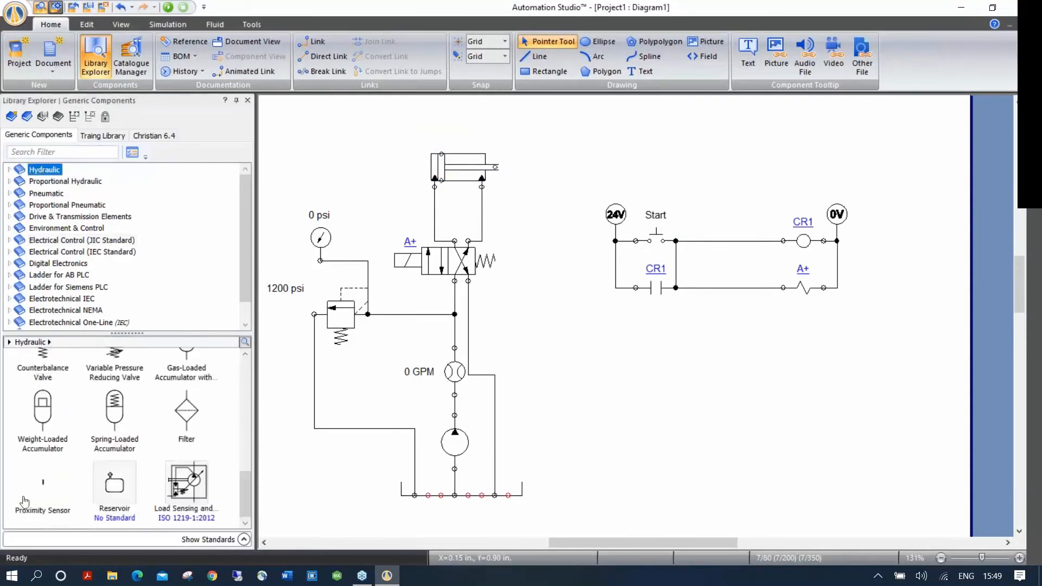
drag(41, 487, 480, 141)
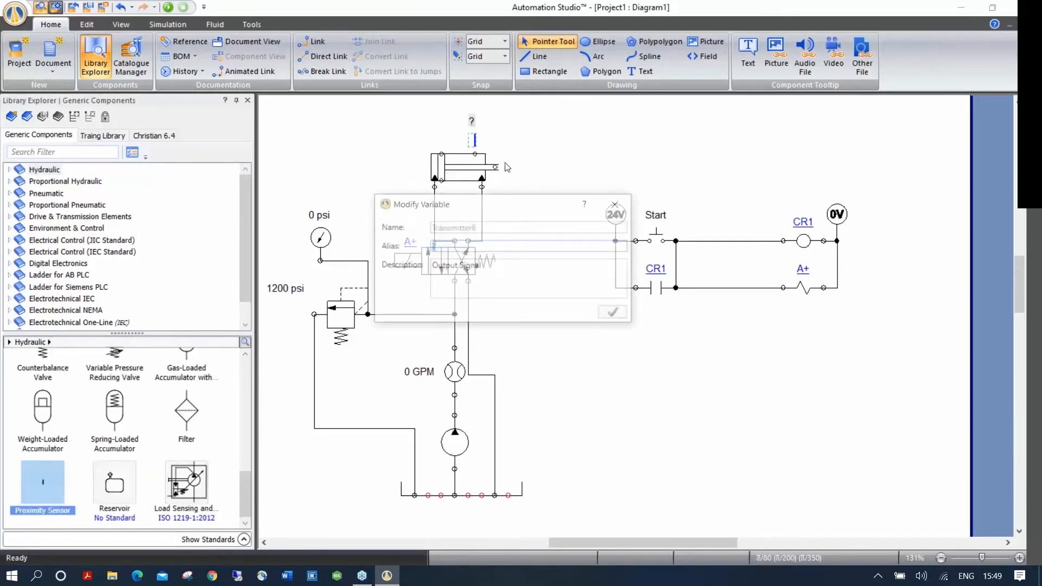
text(A1)
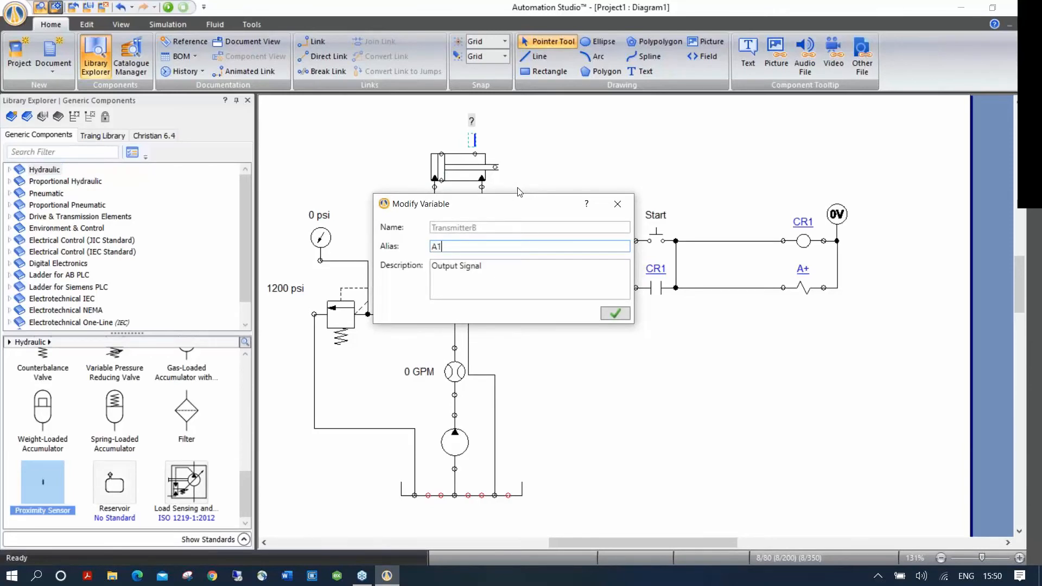
key(Return)
Step: Display the Electrical Control (JIC Standard) switch and contact components in the generic component library
click(82, 240)
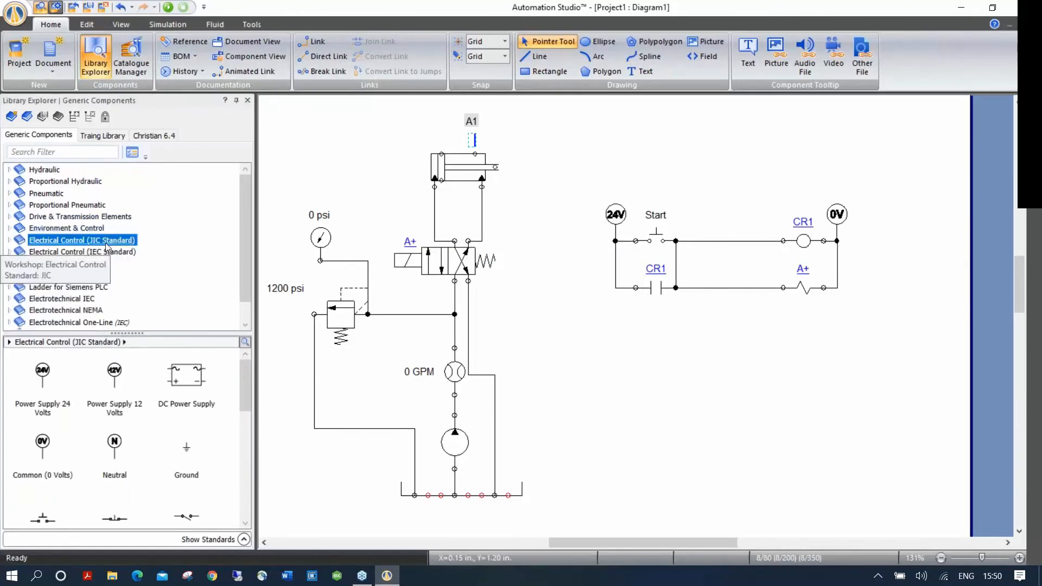
click(112, 138)
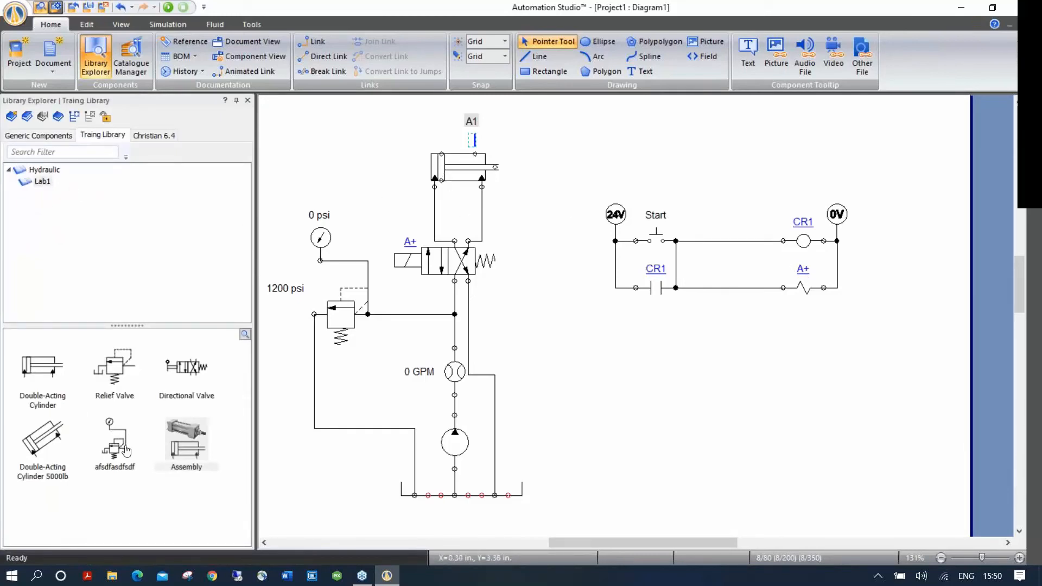
mouse_move(126, 451)
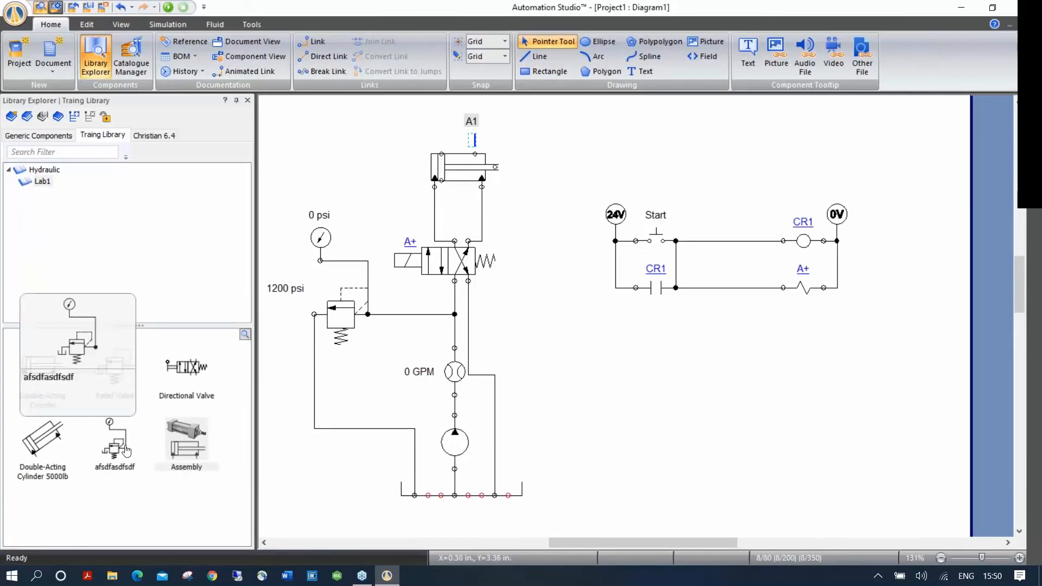
click(47, 137)
click(81, 243)
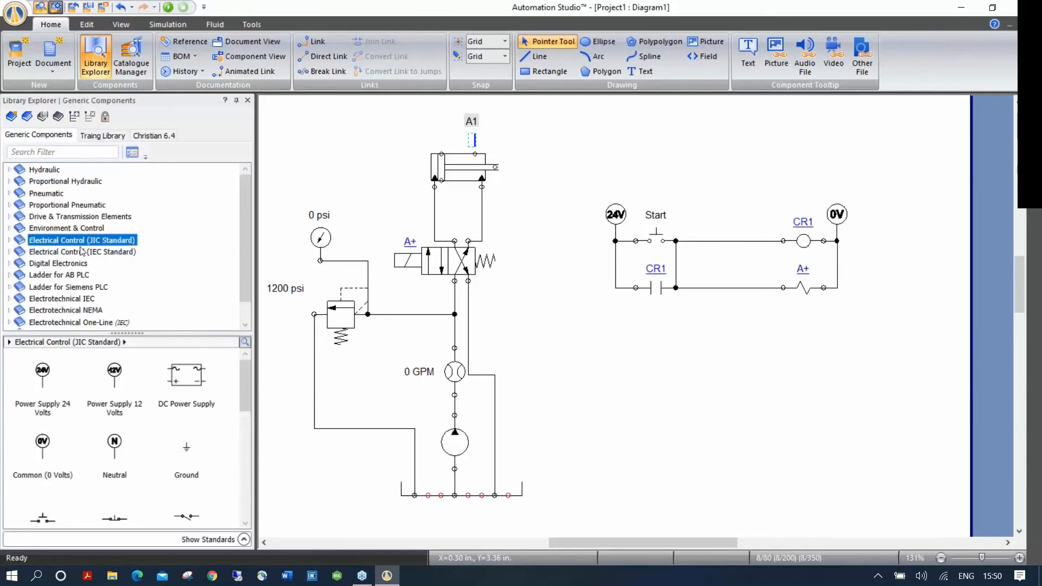
scroll(164, 459, down, 3)
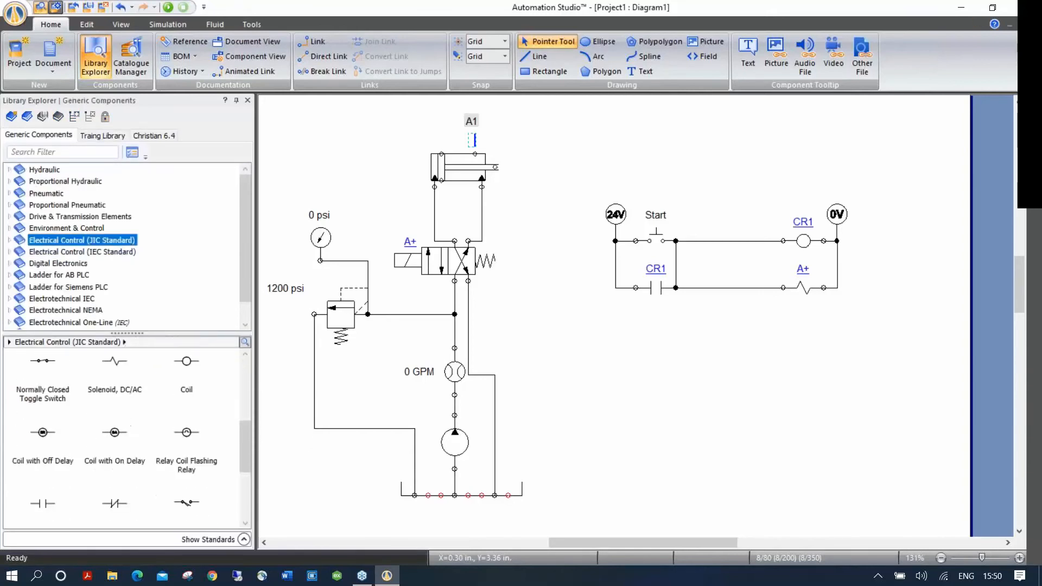
drag(49, 365, 728, 241)
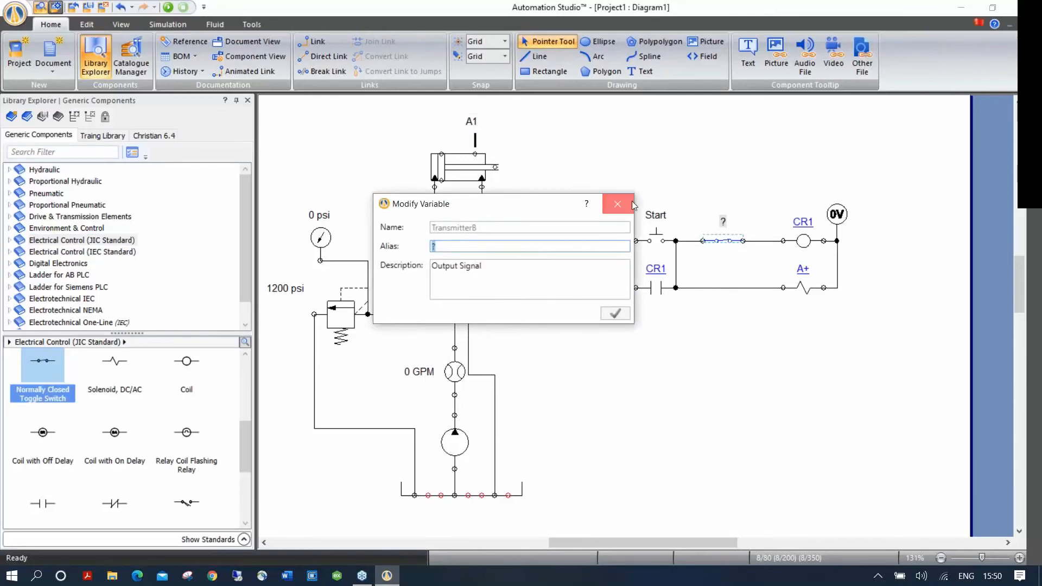
click(617, 204)
key(Delete)
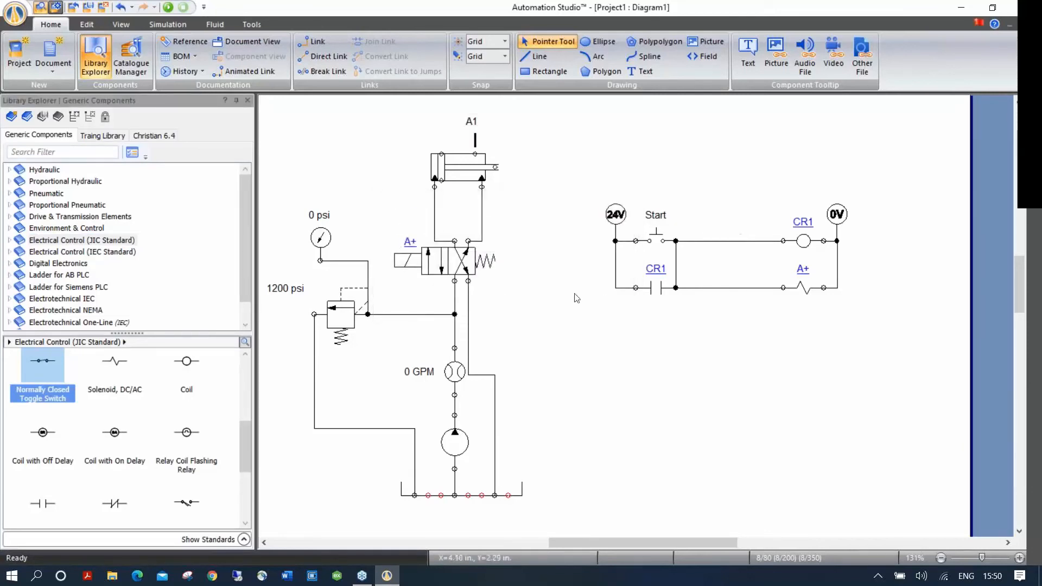
Step: Insert a Normally Closed Limit Switch between the Start button and the CR1 coil and associate it with the sensor's A1 variable
drag(244, 441, 241, 479)
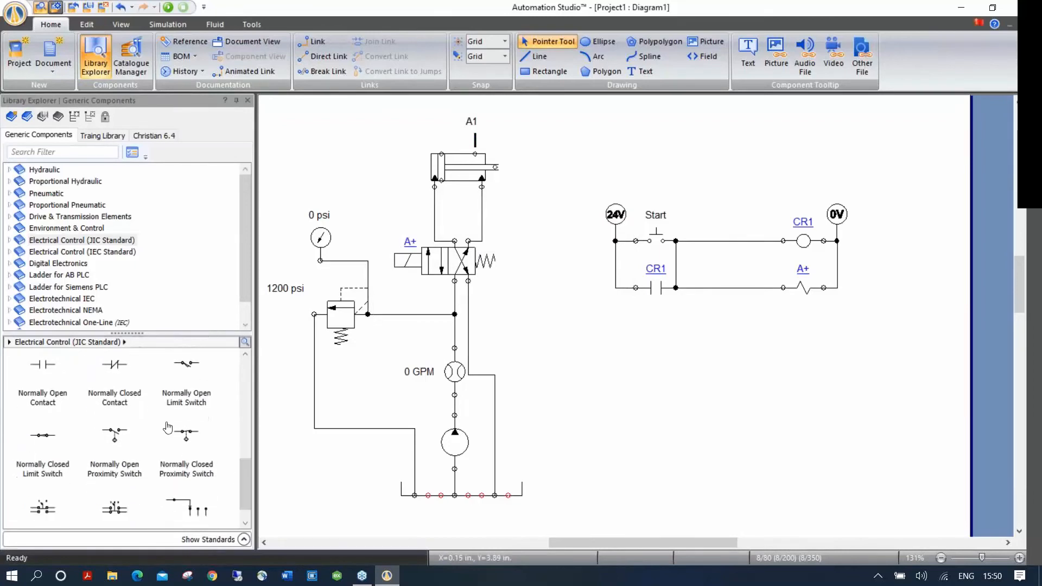
drag(42, 443, 745, 240)
click(734, 228)
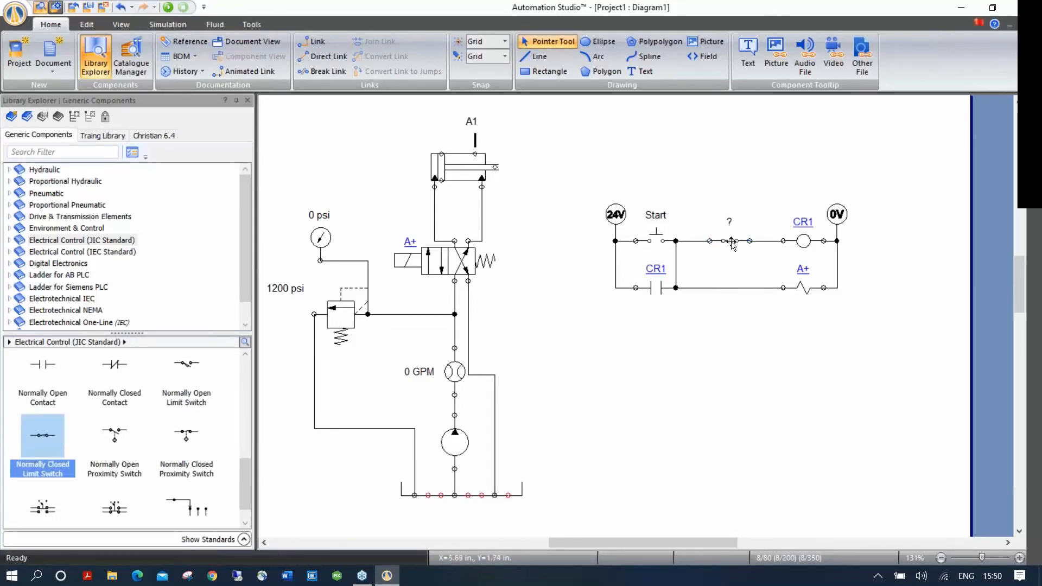
double_click(732, 242)
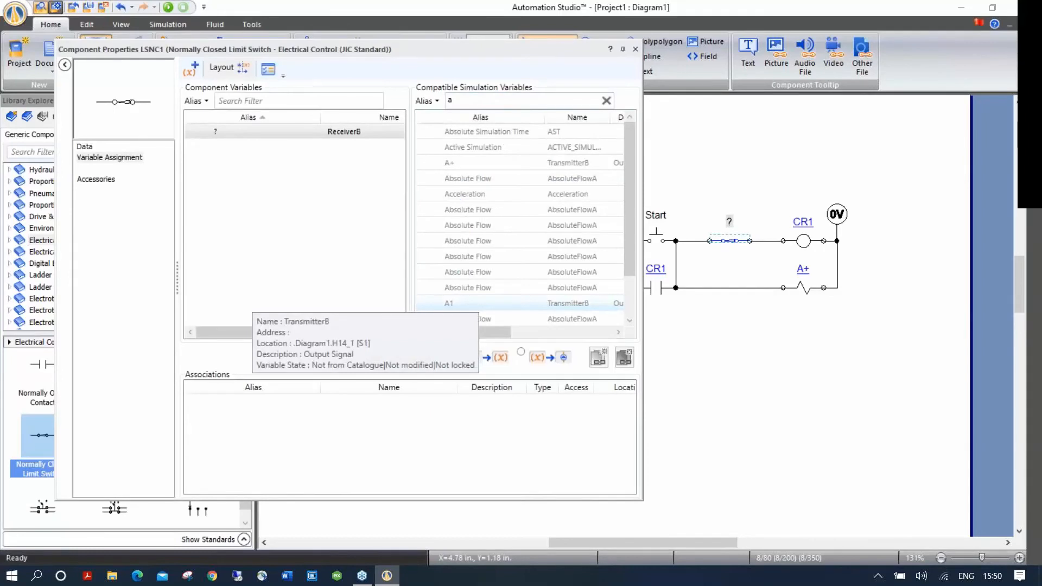
double_click(474, 302)
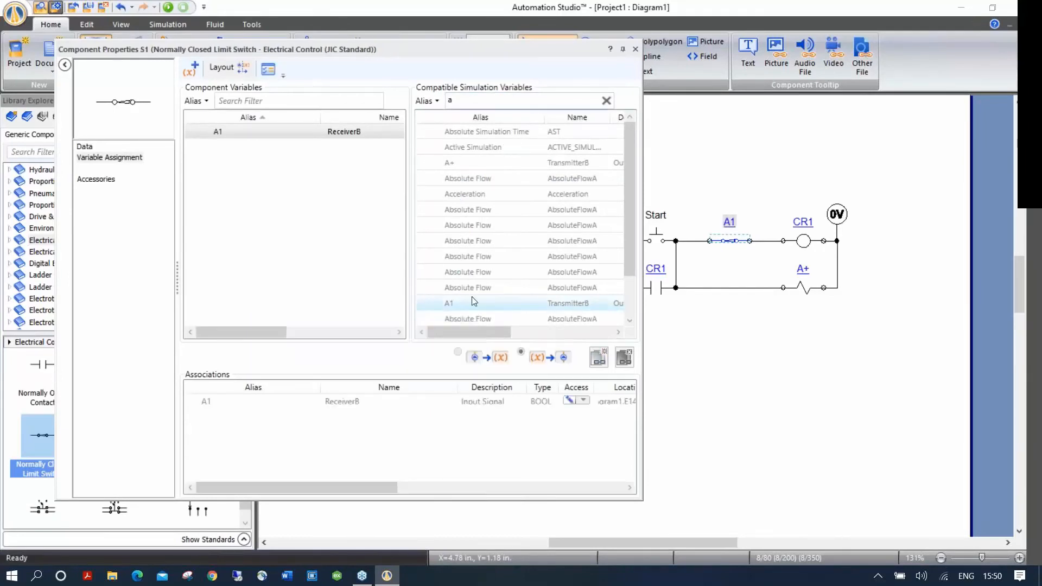
click(635, 49)
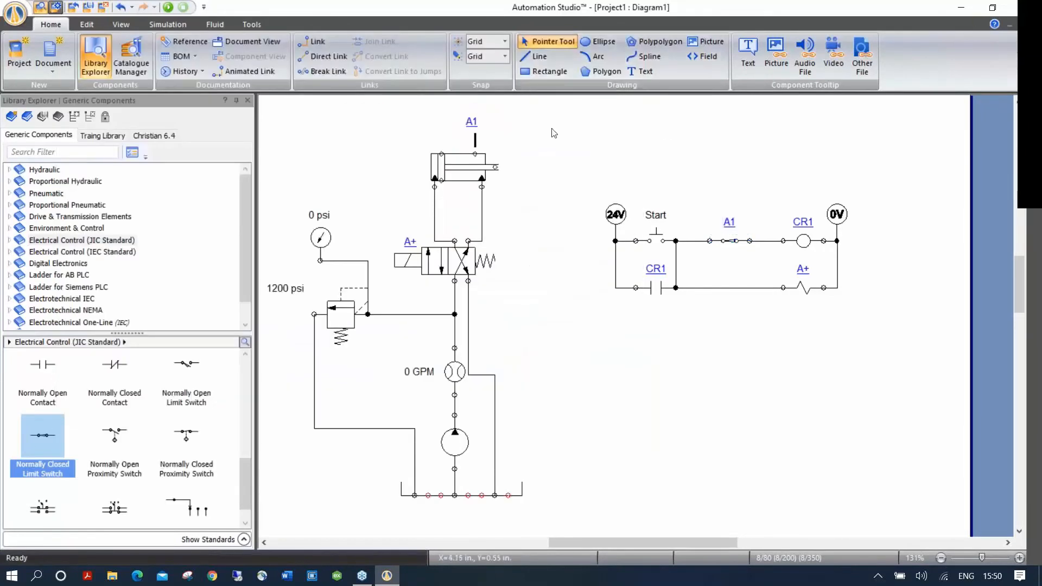
Step: Simulate the circuit with the A1 limit switch in the control rung and stop the simulation
click(168, 7)
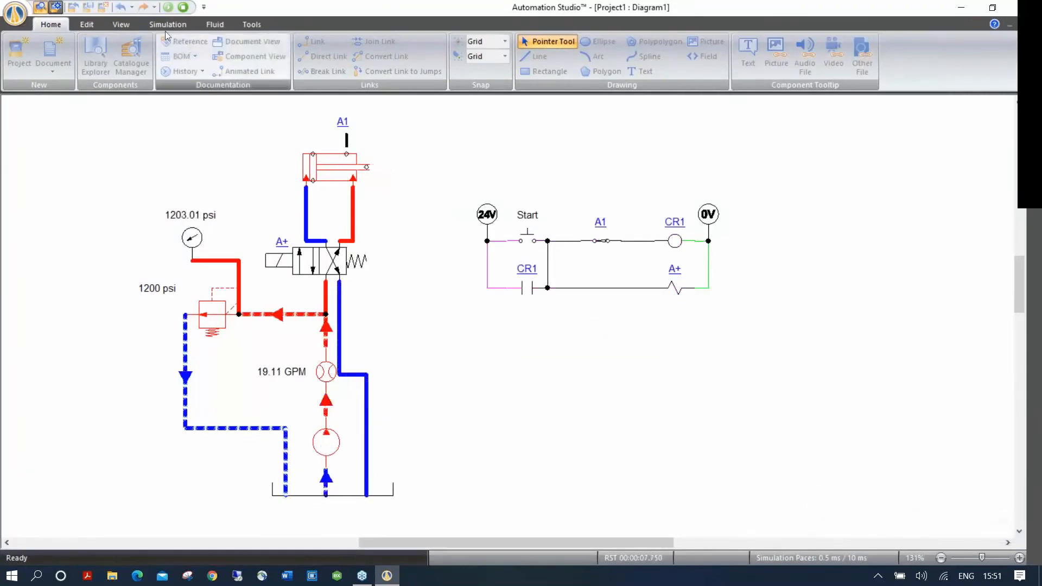
click(184, 7)
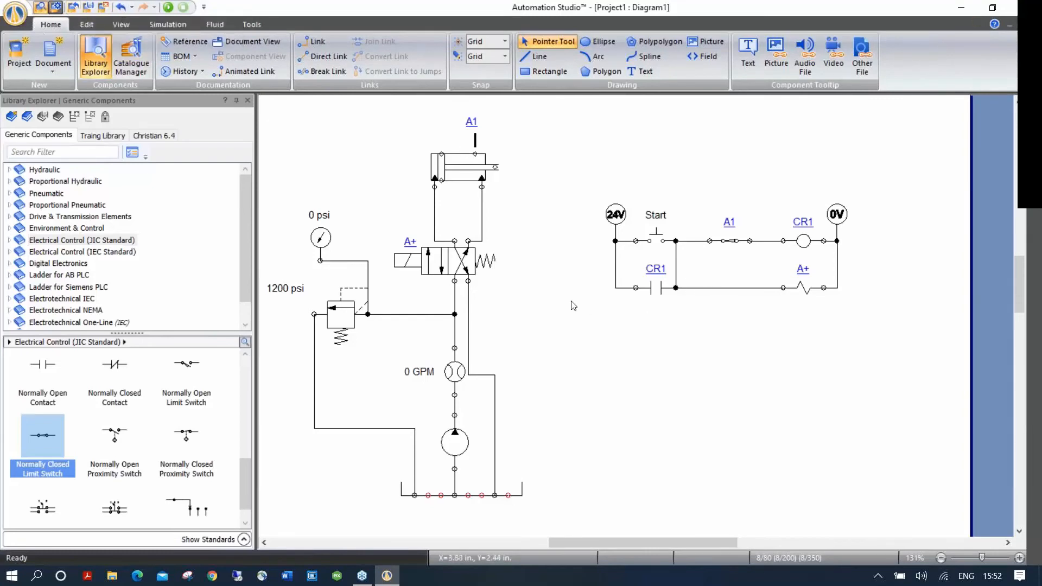
Step: Save the project on the Desktop under the name Circuit 1a
click(18, 20)
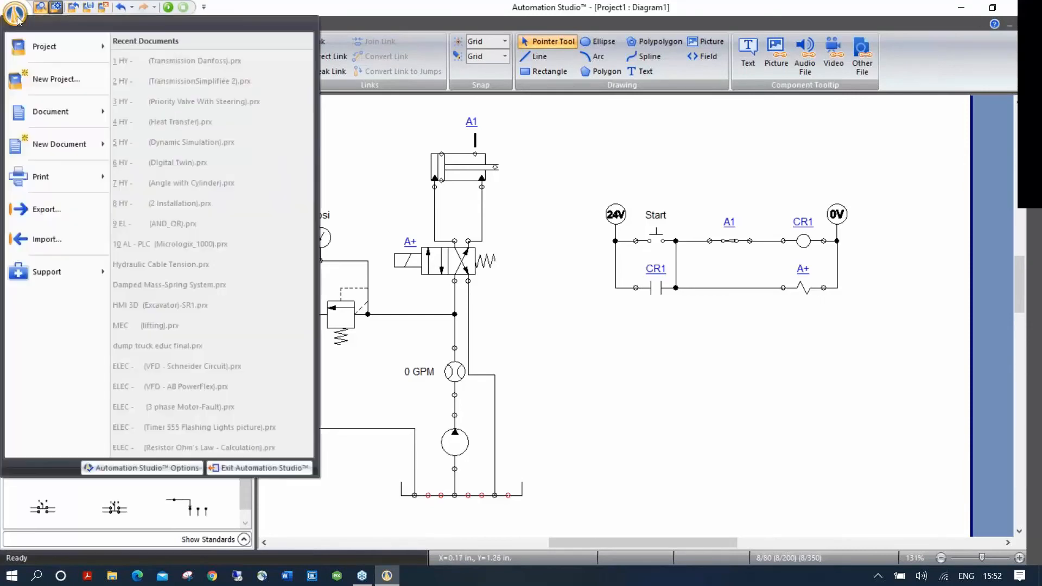
mouse_move(66, 51)
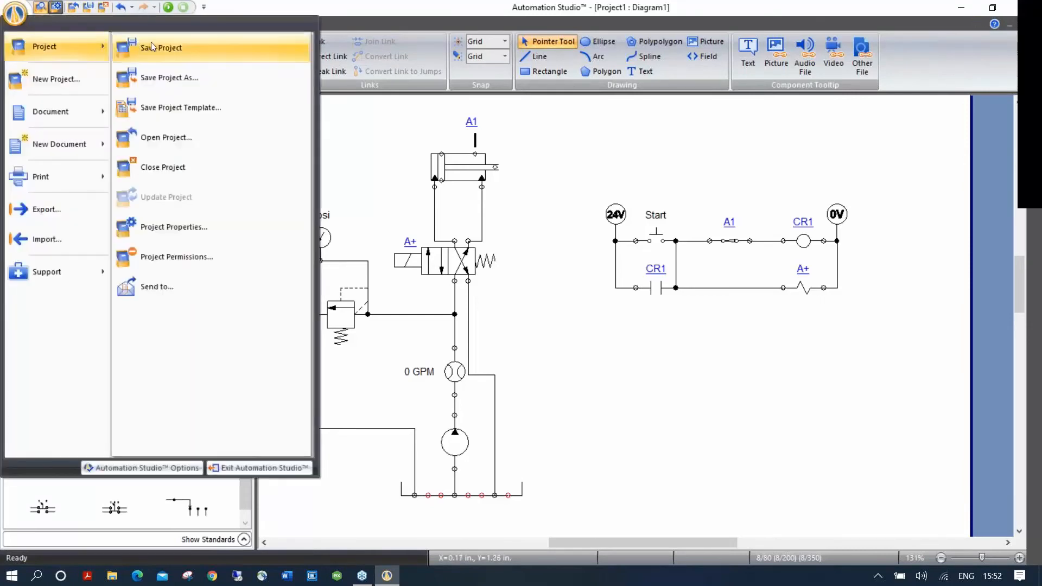
click(169, 77)
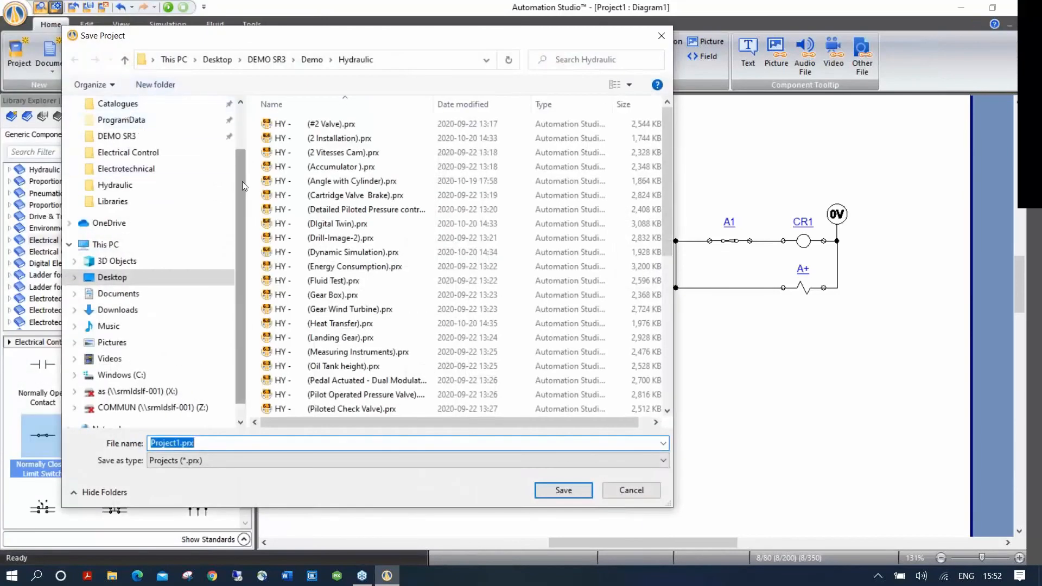
scroll(237, 185, up, 2)
click(112, 131)
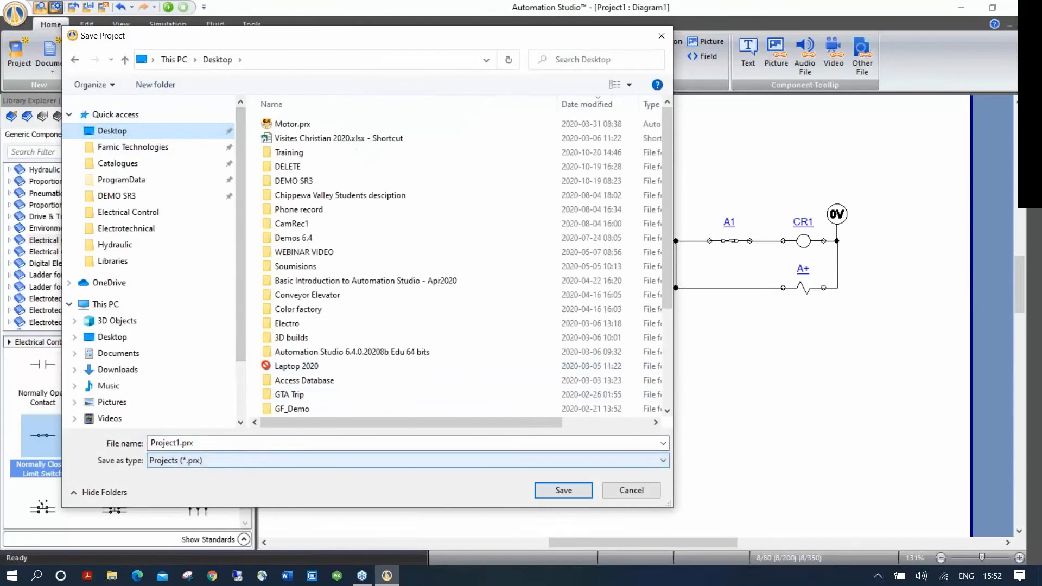
click(180, 443)
drag(182, 443, 149, 443)
text(Circuit 1a)
key(Return)
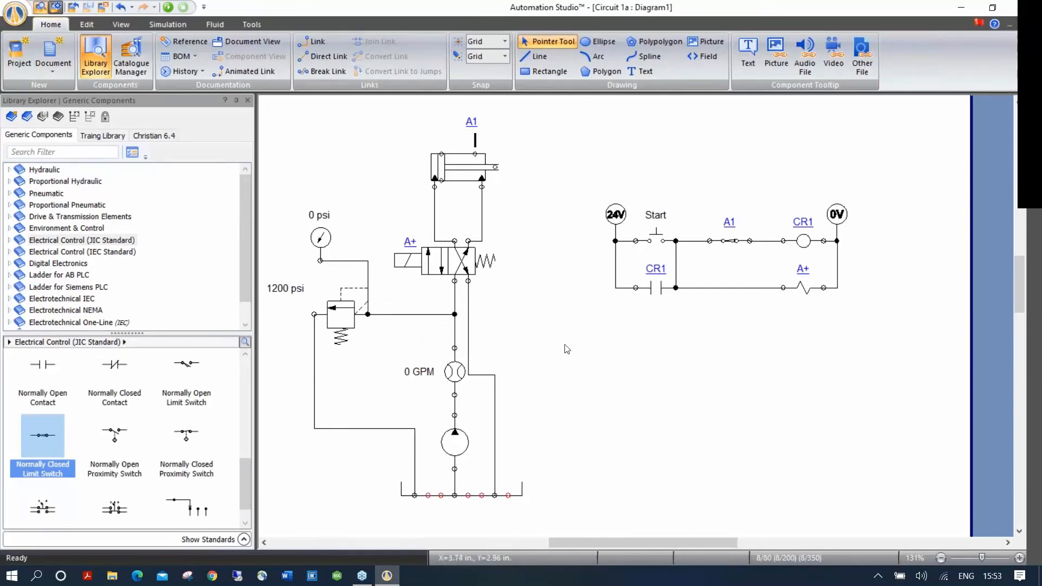
Step: Examine the video recording options for quality, capture area, markers and audio, and leave them unchanged
click(247, 25)
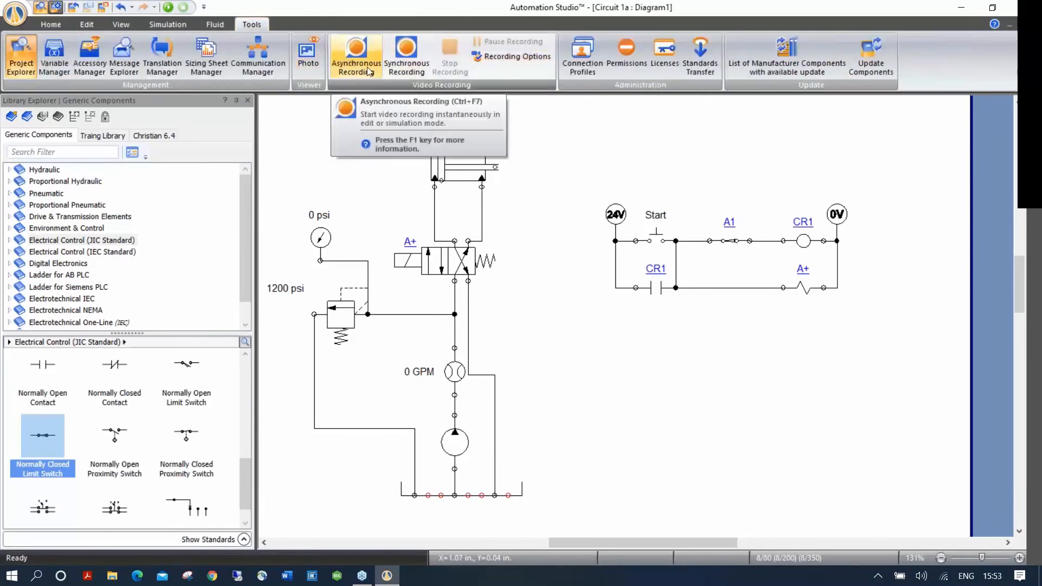
click(515, 57)
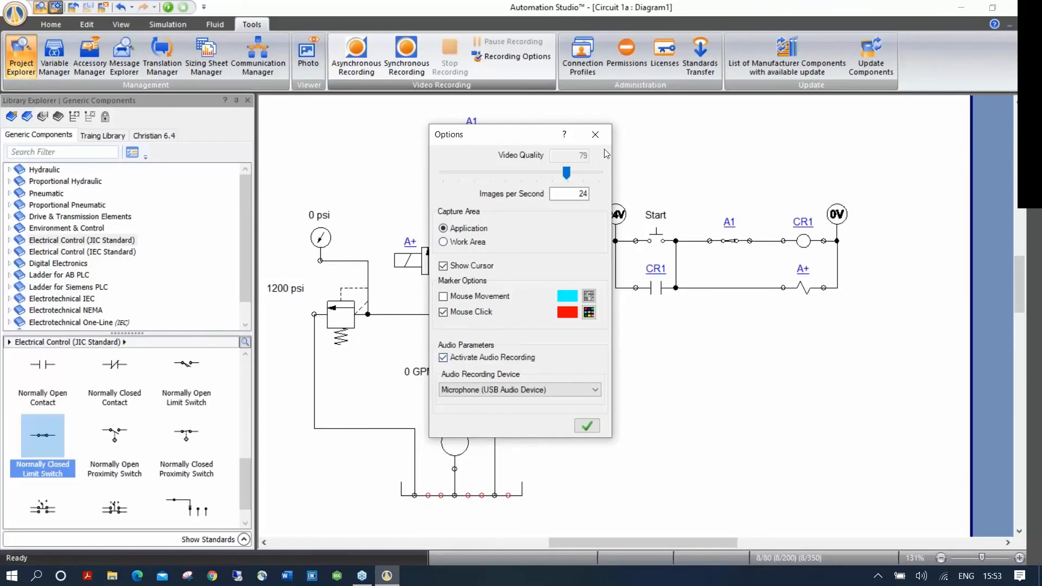
click(595, 134)
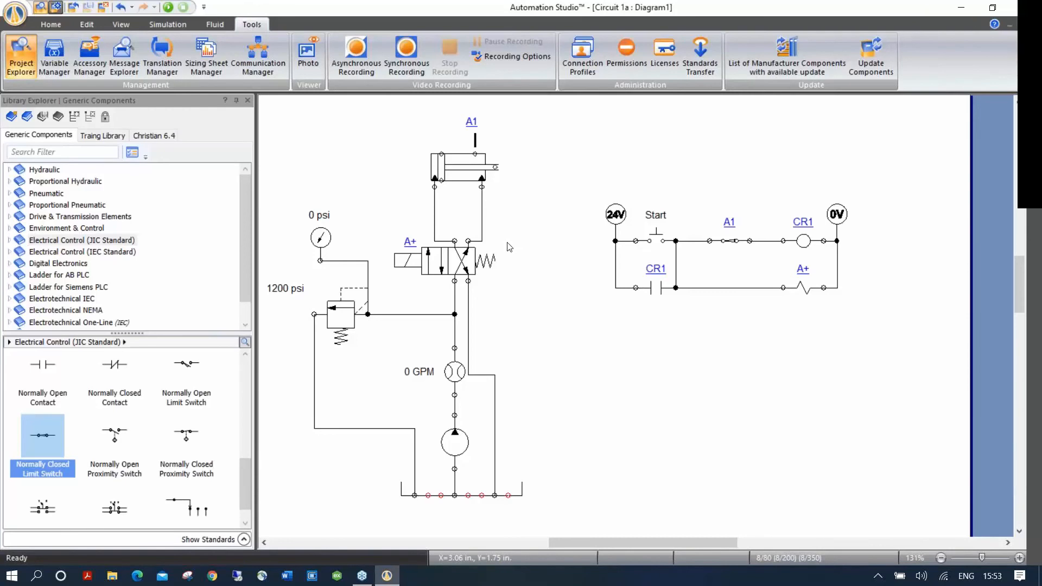
Step: Close the current project and open HY - (Angle with Cylinder).prx from the Hydraulic folder of the DEMO SR3 demos
click(73, 8)
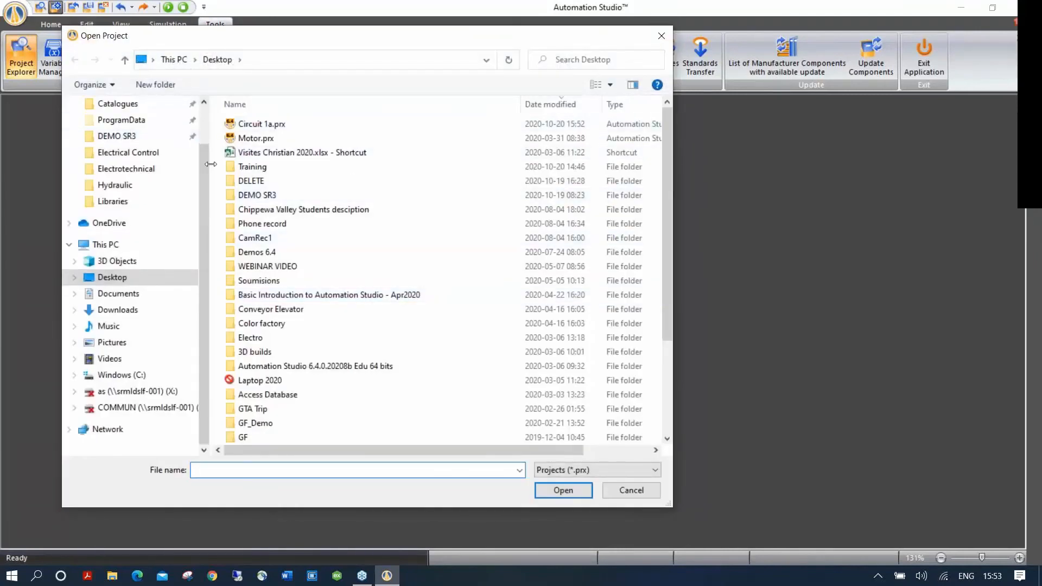
scroll(136, 190, up, 2)
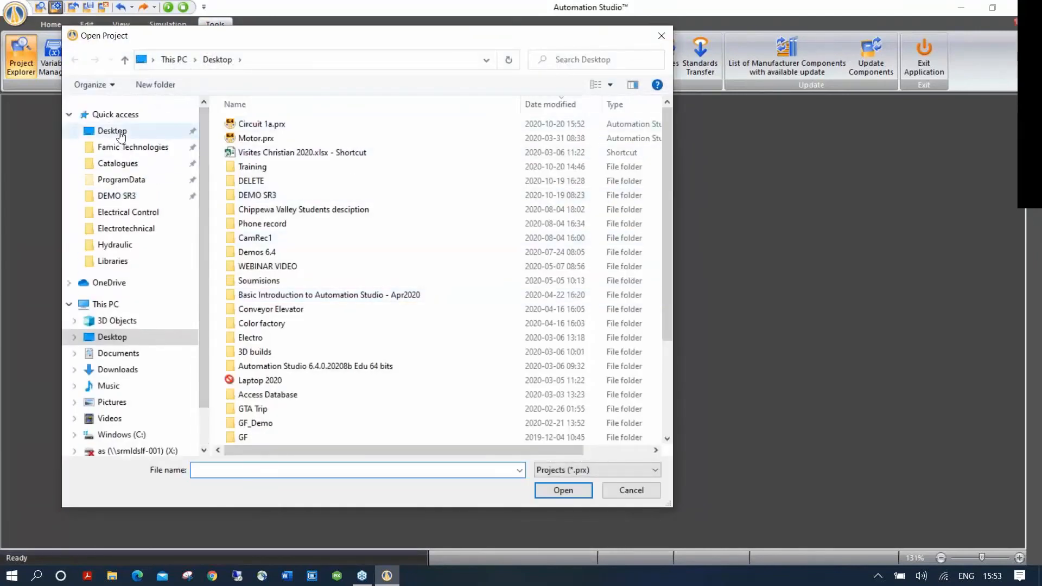
click(117, 196)
double_click(252, 131)
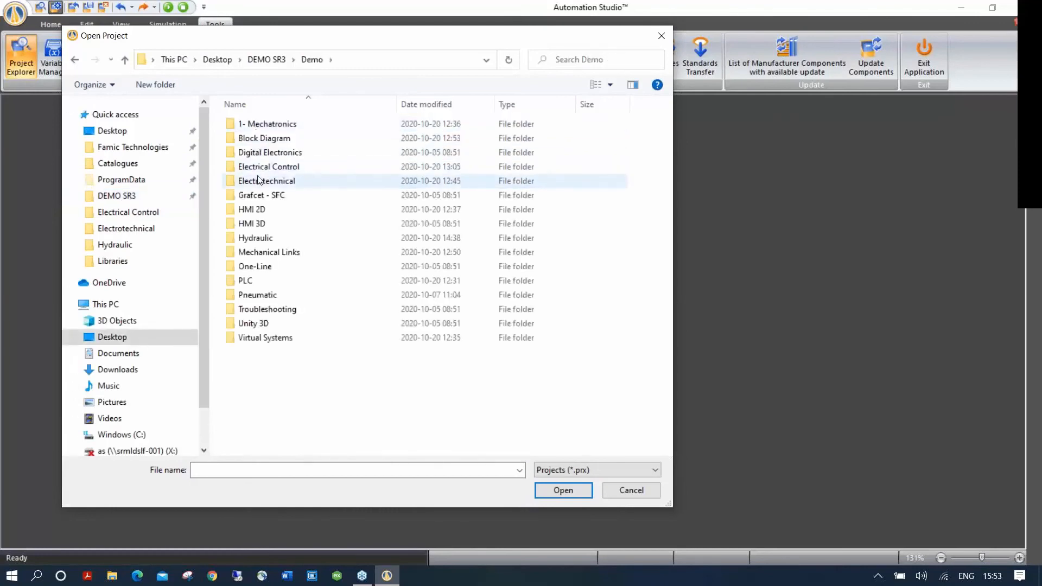
double_click(264, 238)
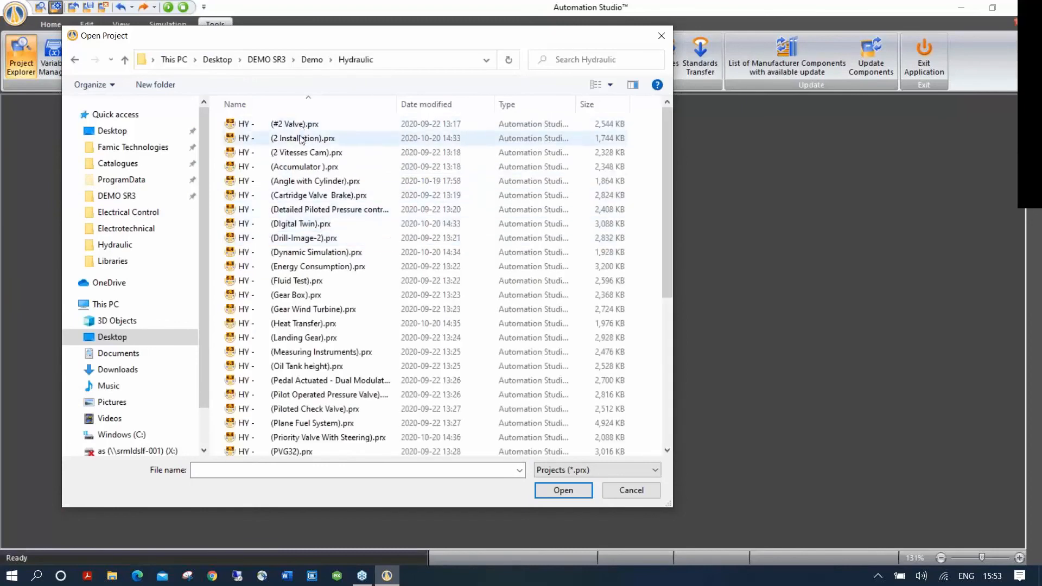
double_click(302, 180)
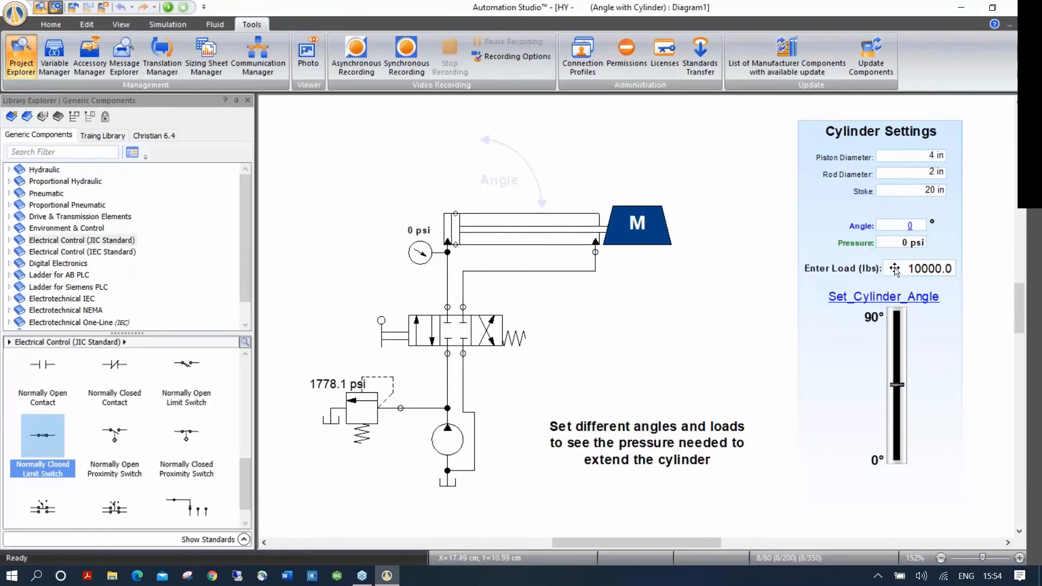
Step: Start the simulation and shift the directional valve both ways to extend and retract the cylinder at 0°
click(168, 6)
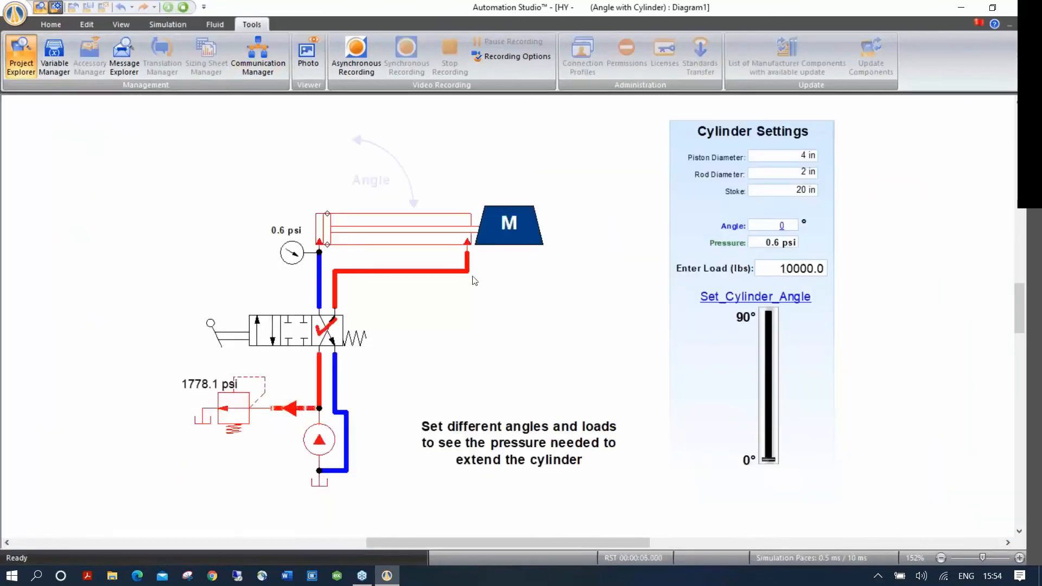
click(373, 338)
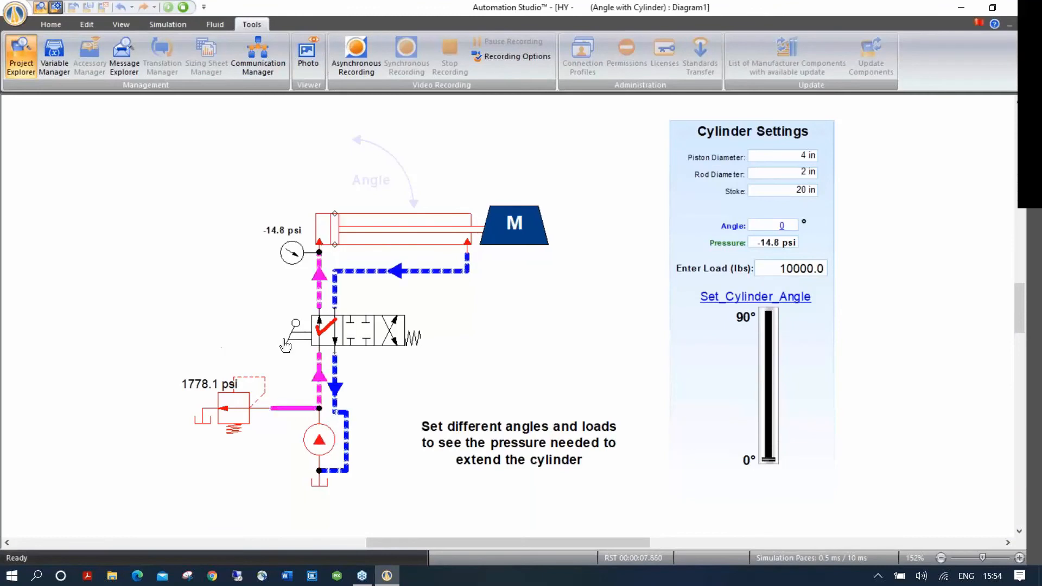
click(381, 338)
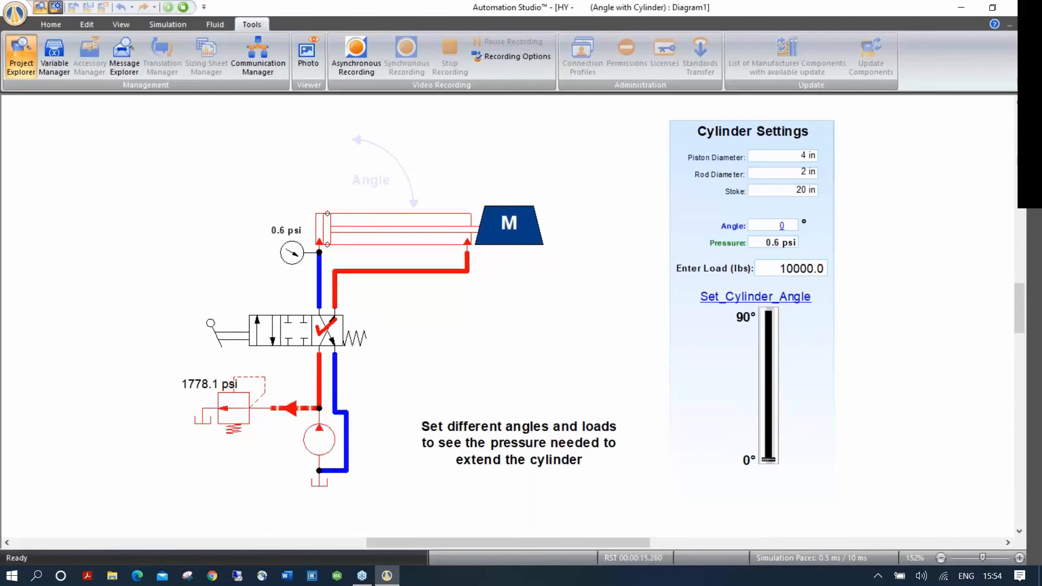
Step: Set the cylinder angle to 33.6°, extend and retract the cylinder with the directional valve, and stop the simulation
drag(768, 463, 768, 405)
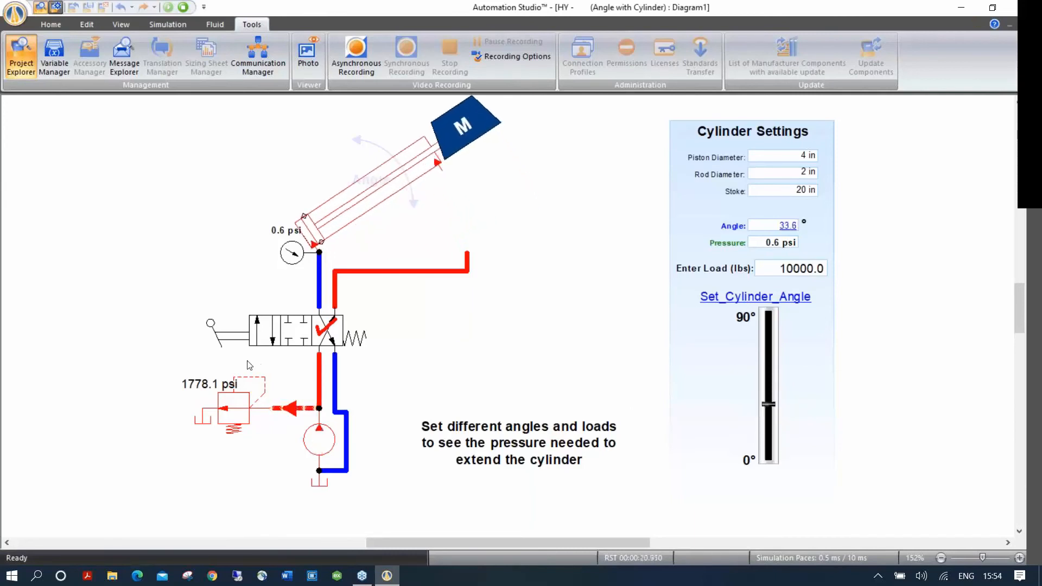
click(273, 338)
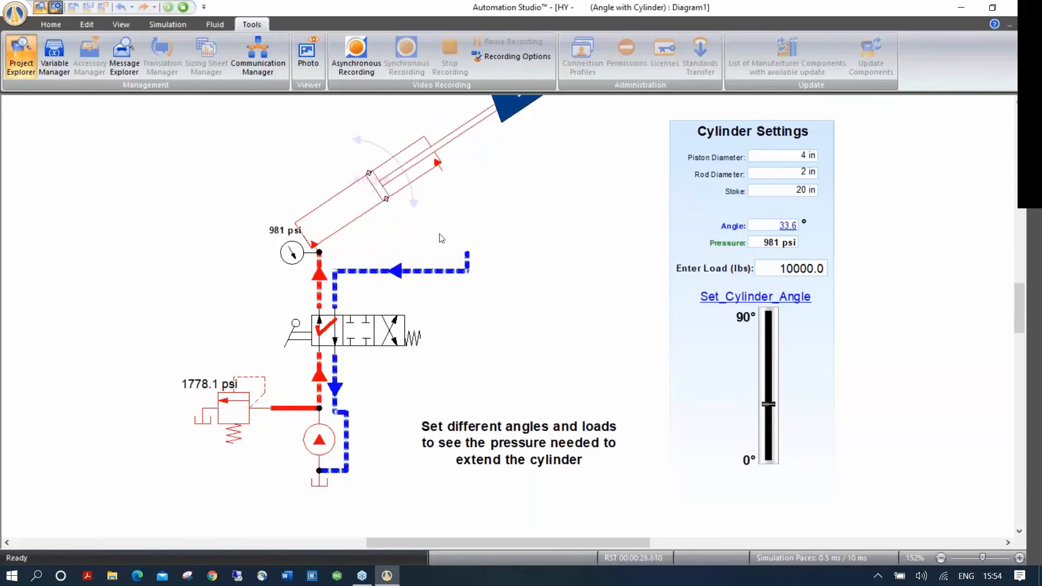
click(388, 341)
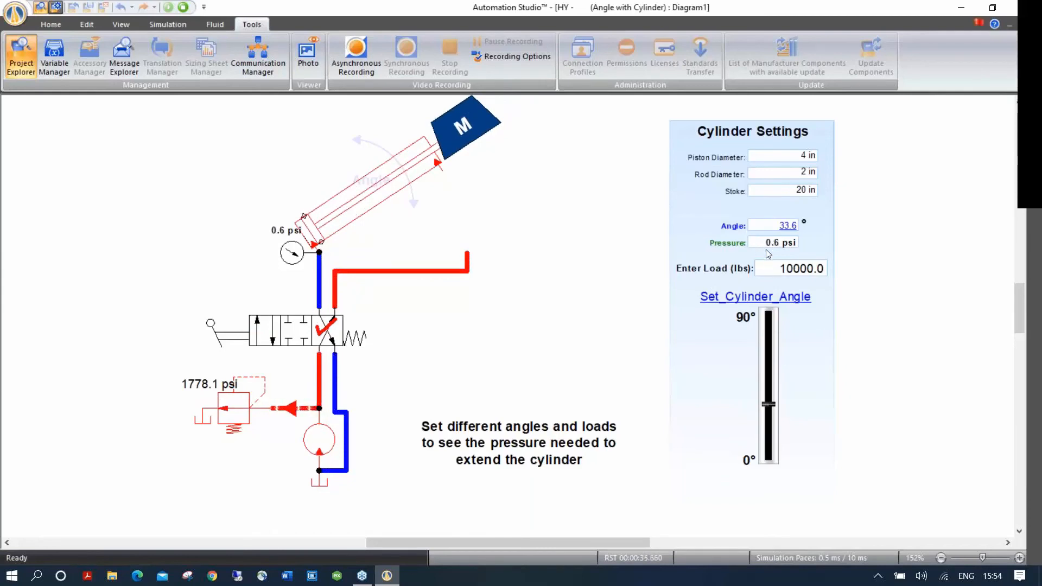
click(183, 7)
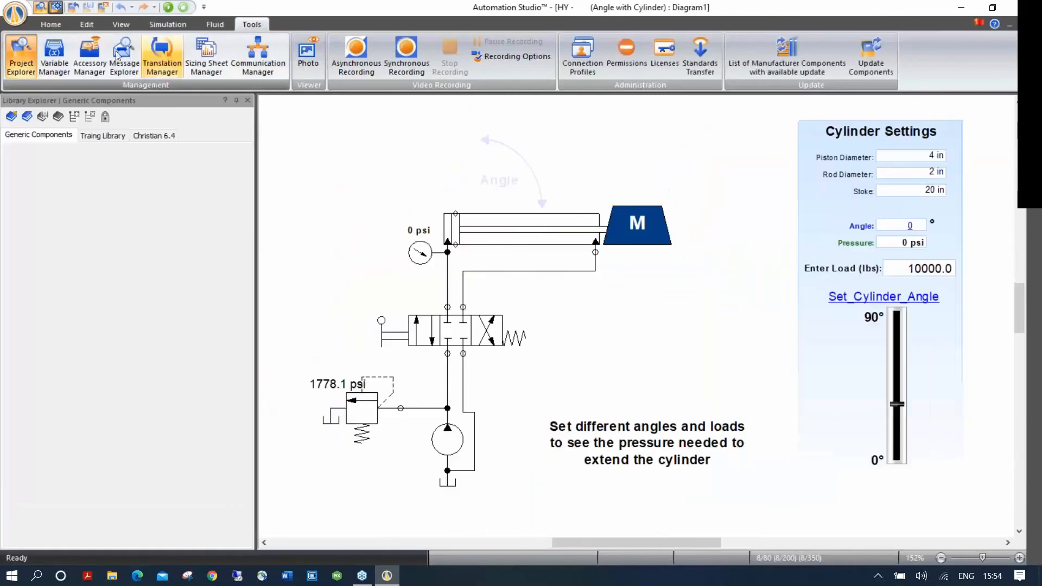
Step: Open HY - (Priority Valve With Steering).prx from the Hydraulic demos and arrange the workspace with the plotter beside the full diagram
click(73, 7)
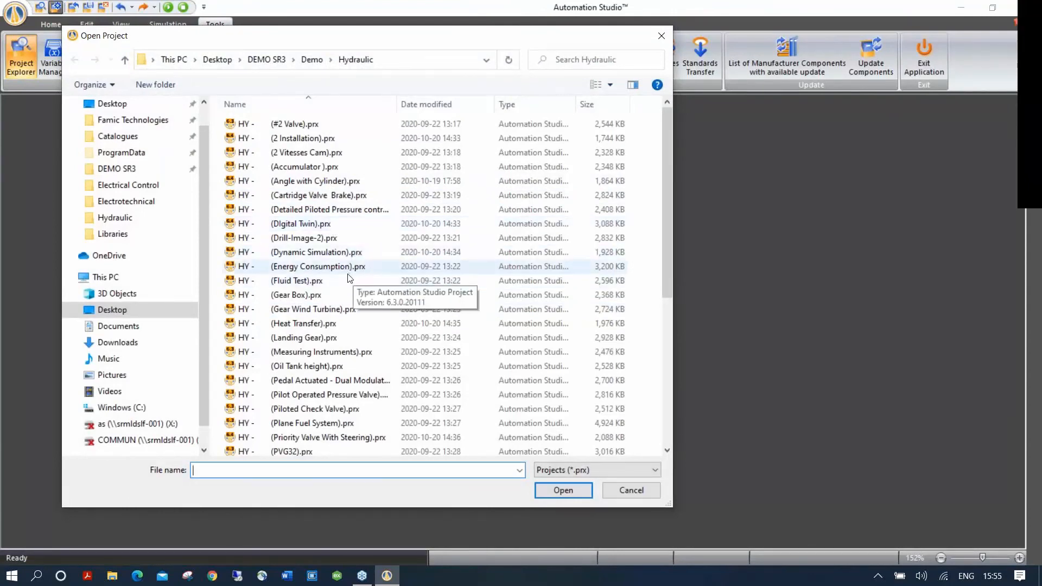
double_click(317, 437)
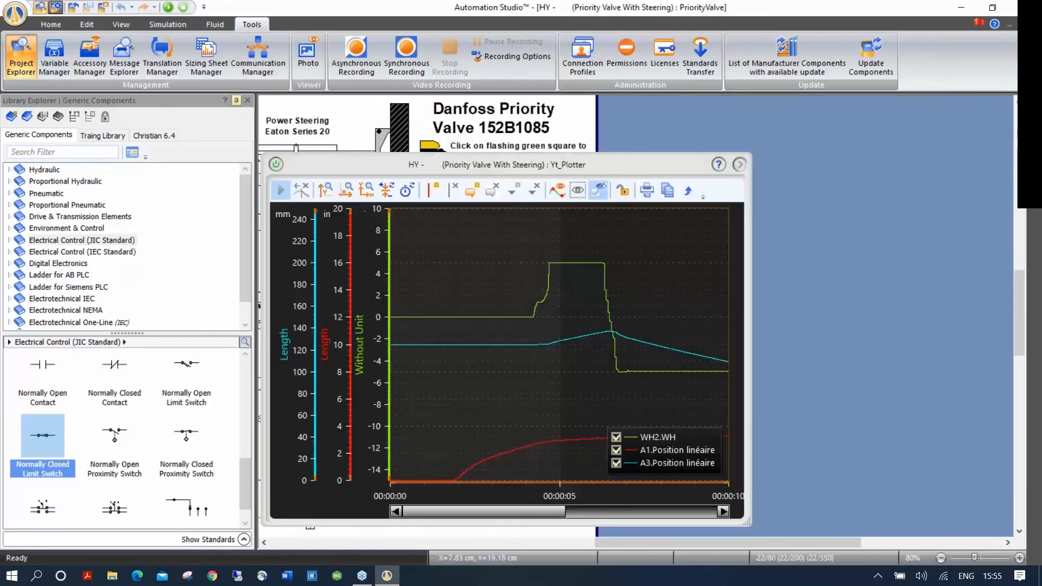
click(238, 101)
drag(377, 164, 611, 154)
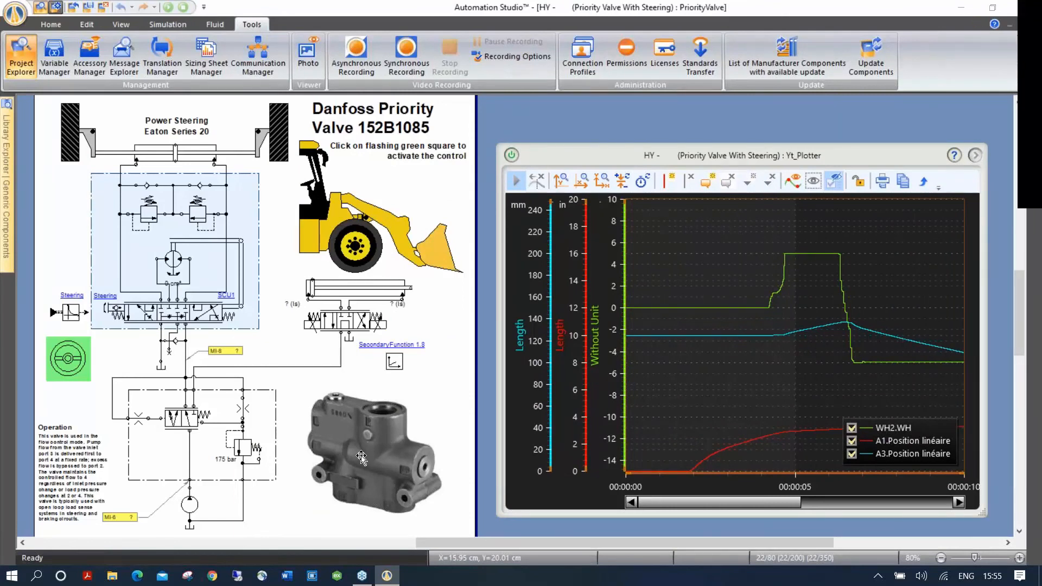
Step: Run the simulation, set the steering output to 5.00 and then to -3.12, and stop the simulation
click(168, 23)
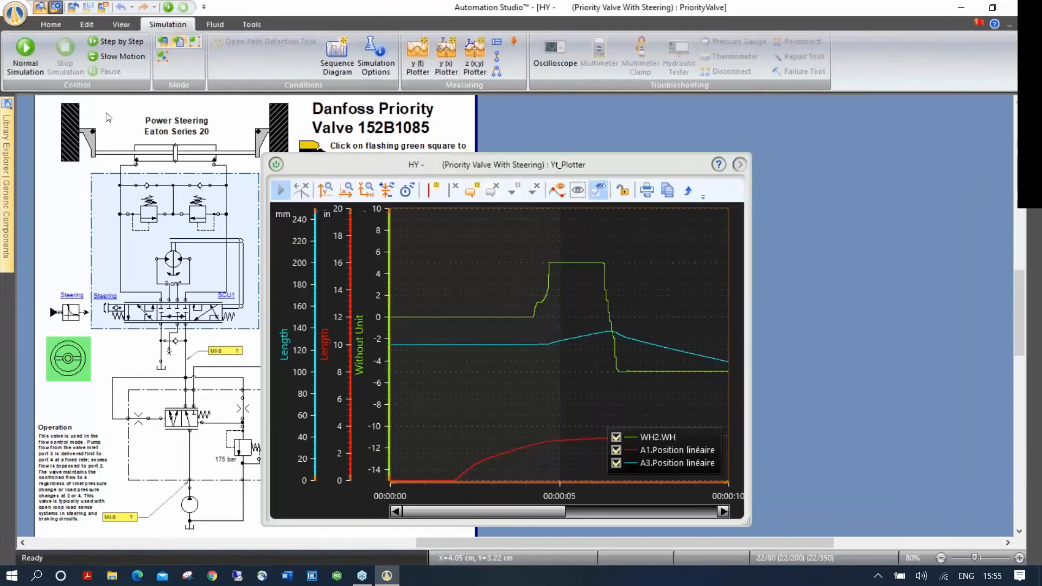
click(23, 48)
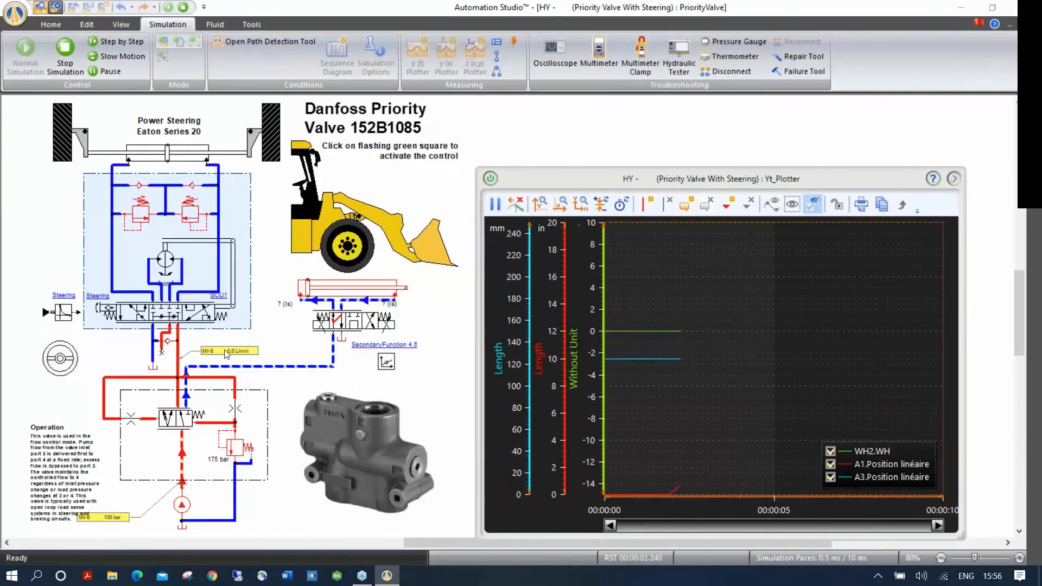
click(61, 358)
drag(146, 384, 64, 364)
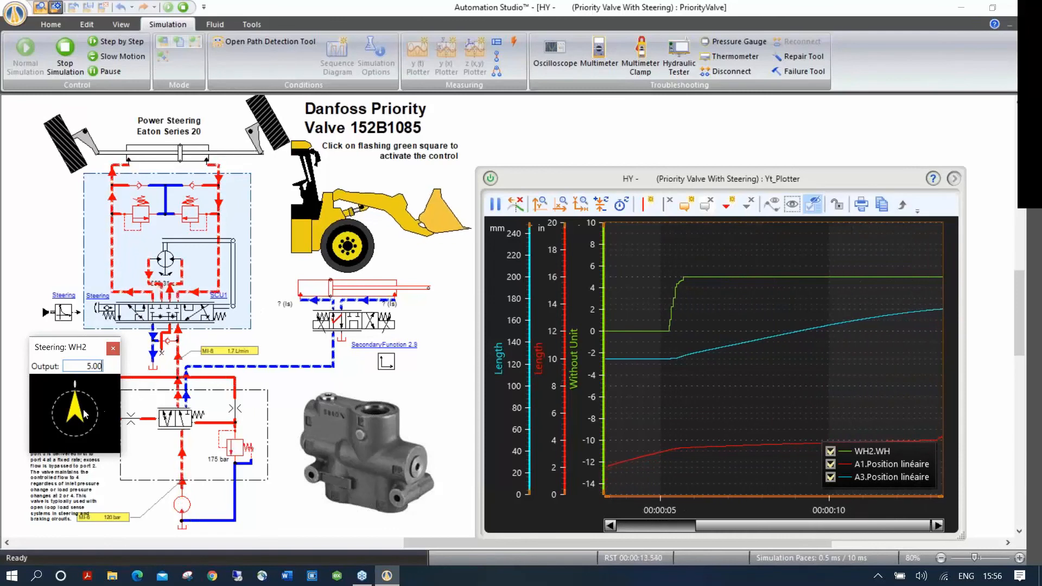
mouse_move(74, 406)
mouse_down()
mouse_move(68, 417)
mouse_move(90, 413)
mouse_up()
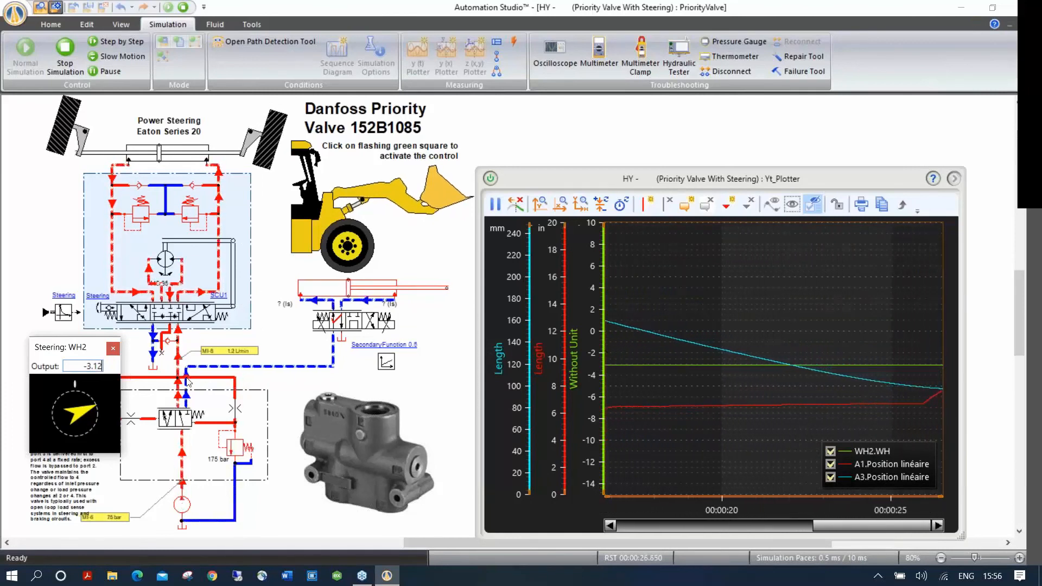
click(184, 8)
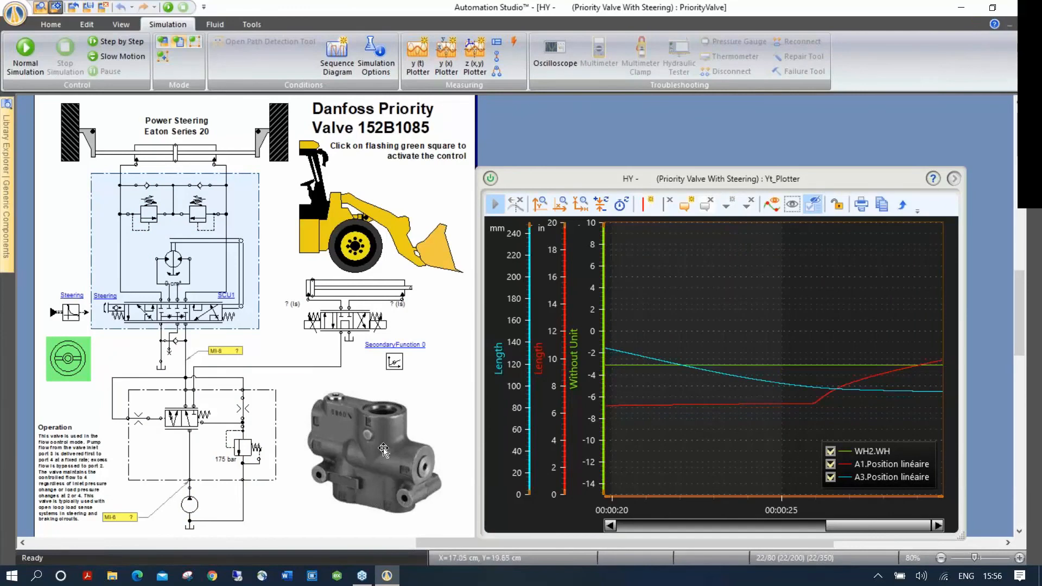
Step: Switch to Chrome and open the Automation Studio Manufacturers Catalogues page on the Famic Technologies website
click(212, 576)
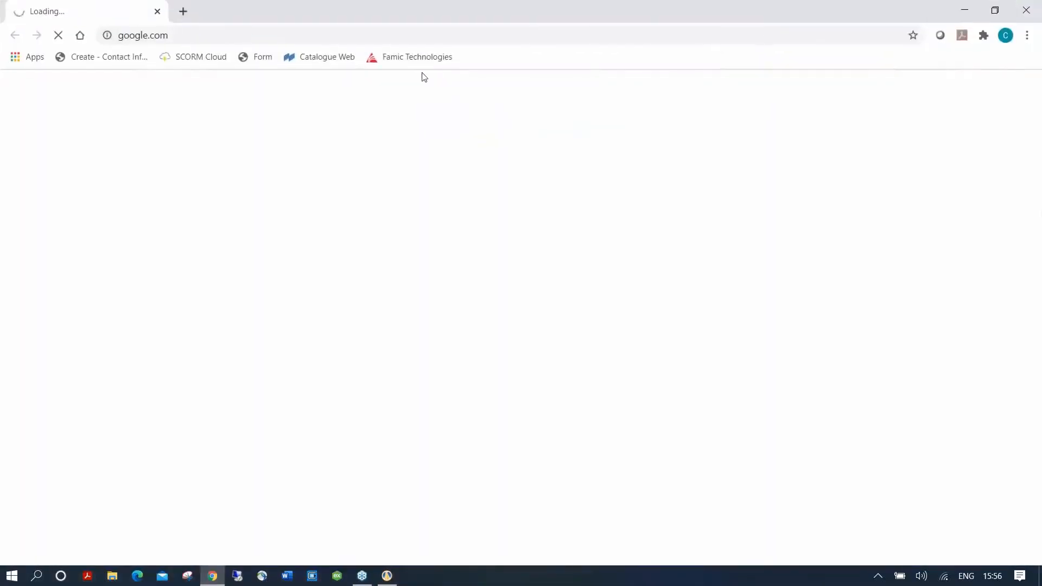
click(418, 57)
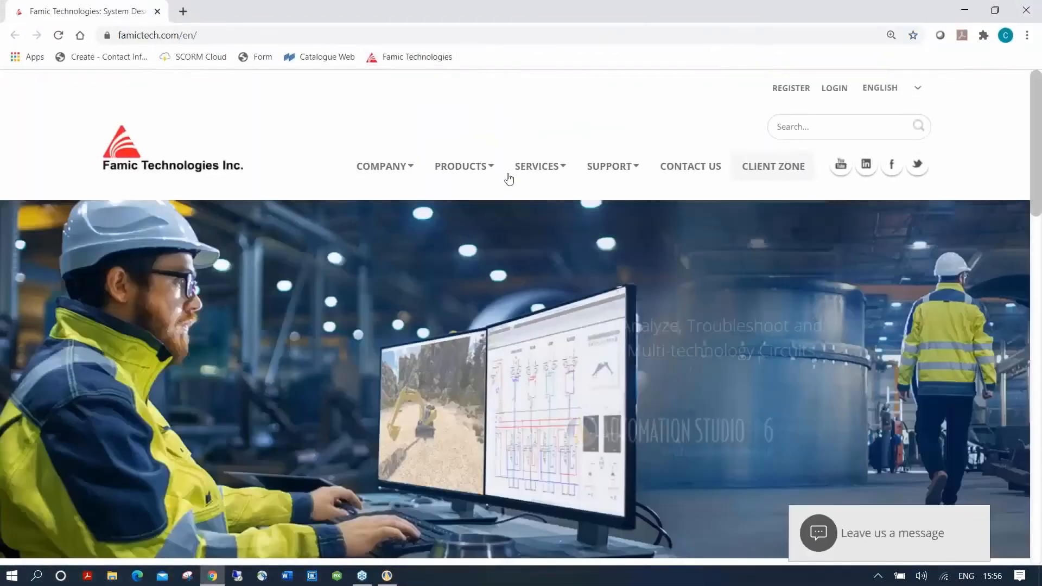
mouse_move(478, 169)
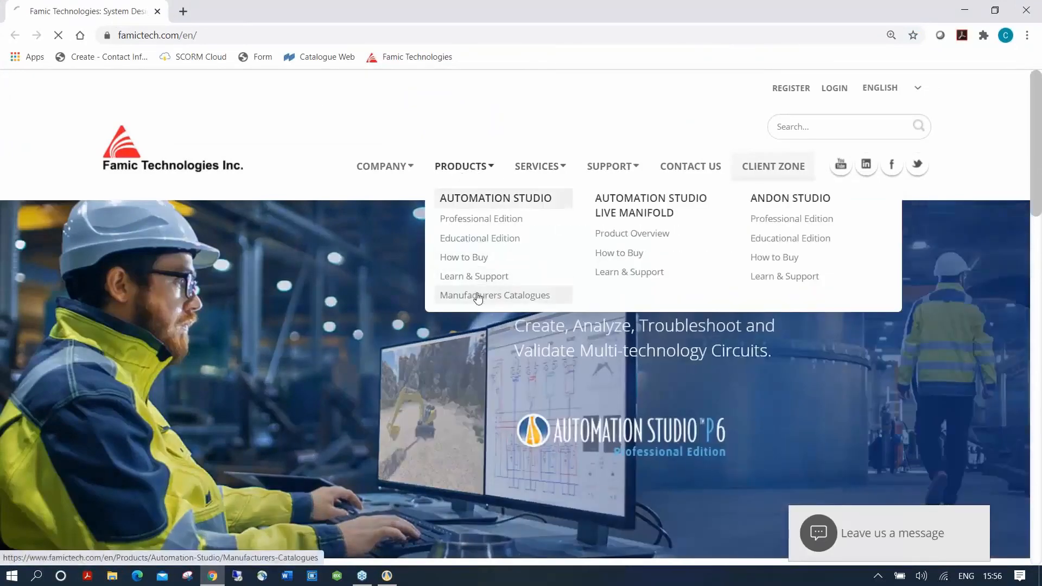
click(486, 302)
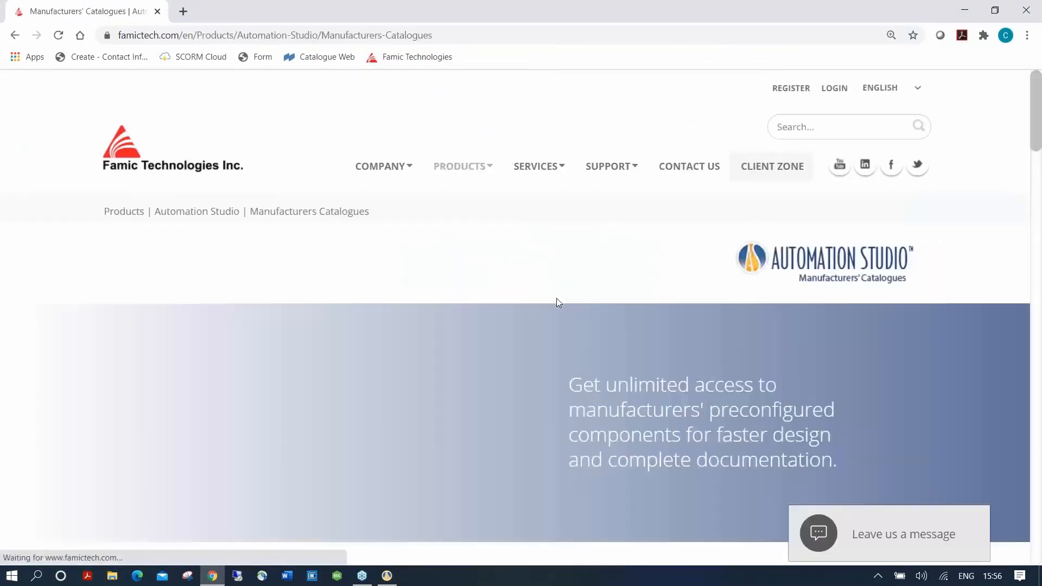
Step: Examine the range of manufacturers' catalogues offered on the page, and return to Automation Studio
scroll(558, 302, down, 2)
scroll(559, 302, down, 10)
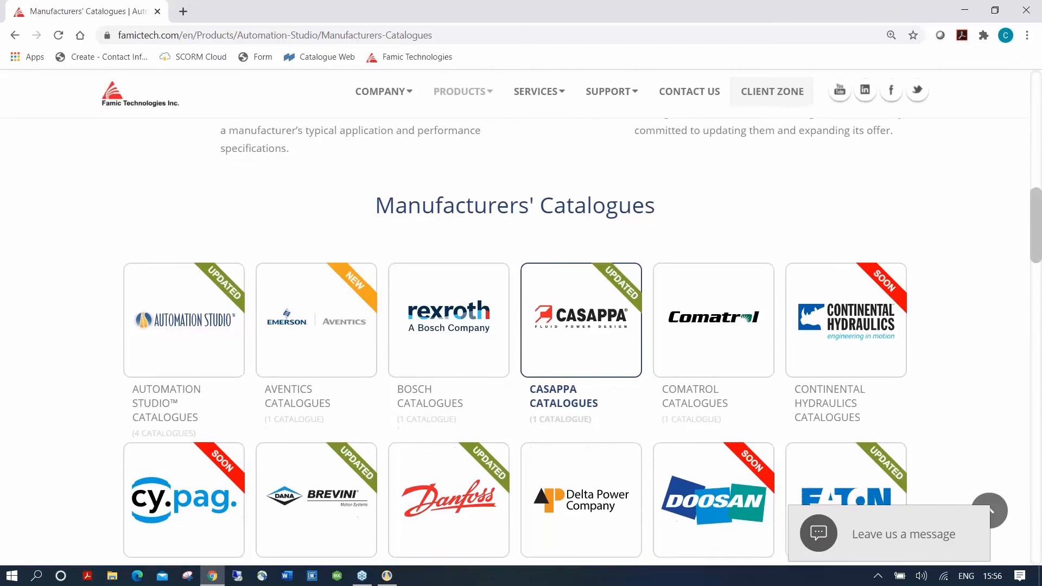
scroll(546, 293, down, 2)
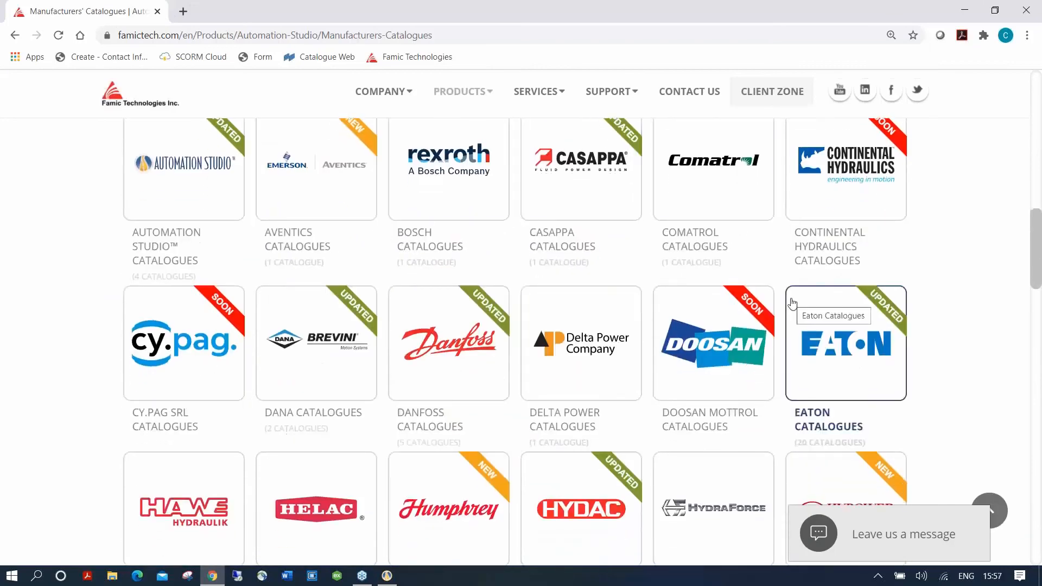
scroll(793, 304, down, 2)
scroll(793, 304, down, 2)
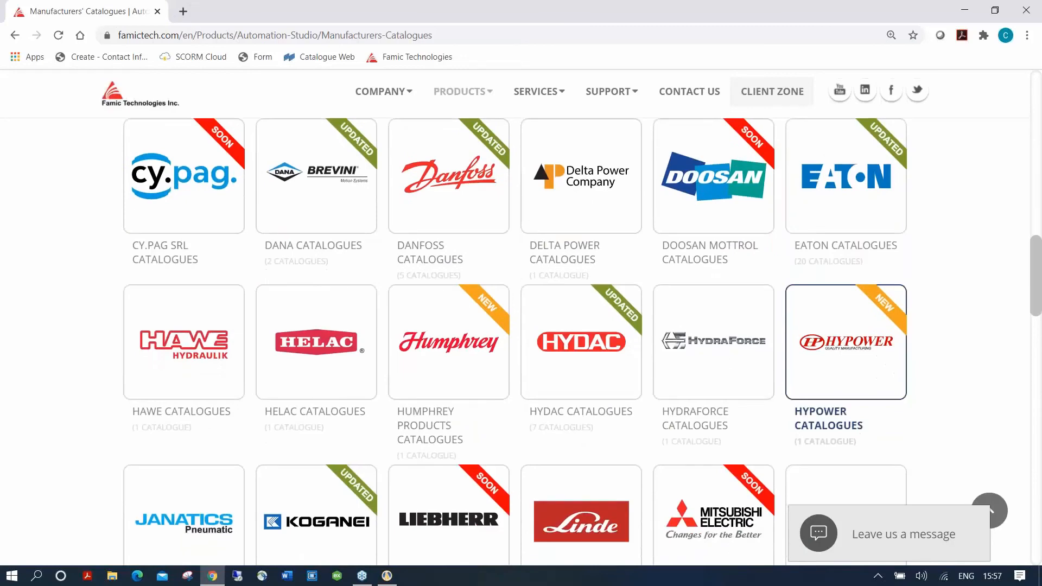
scroll(793, 304, down, 4)
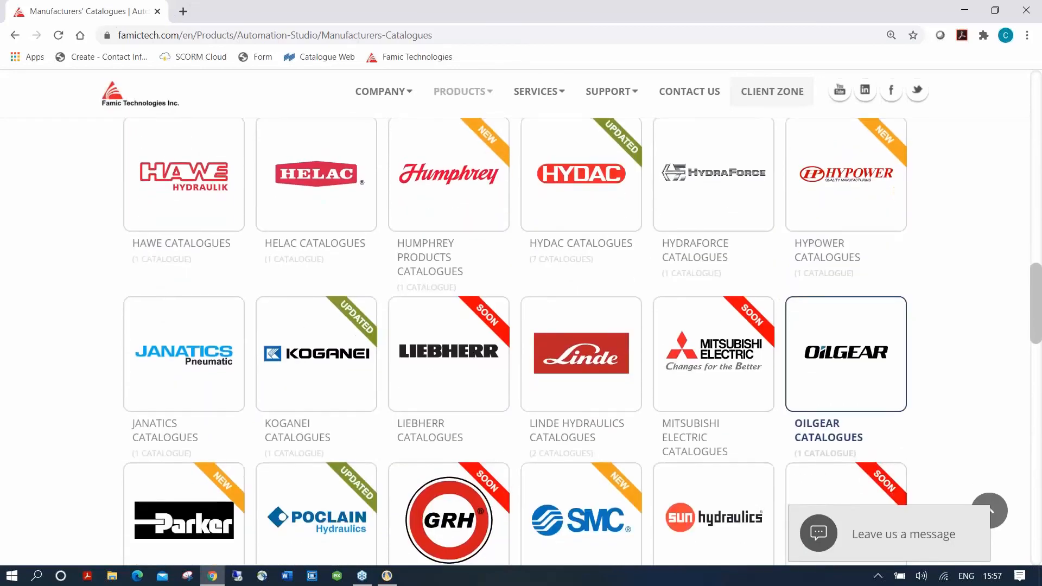
scroll(793, 304, down, 4)
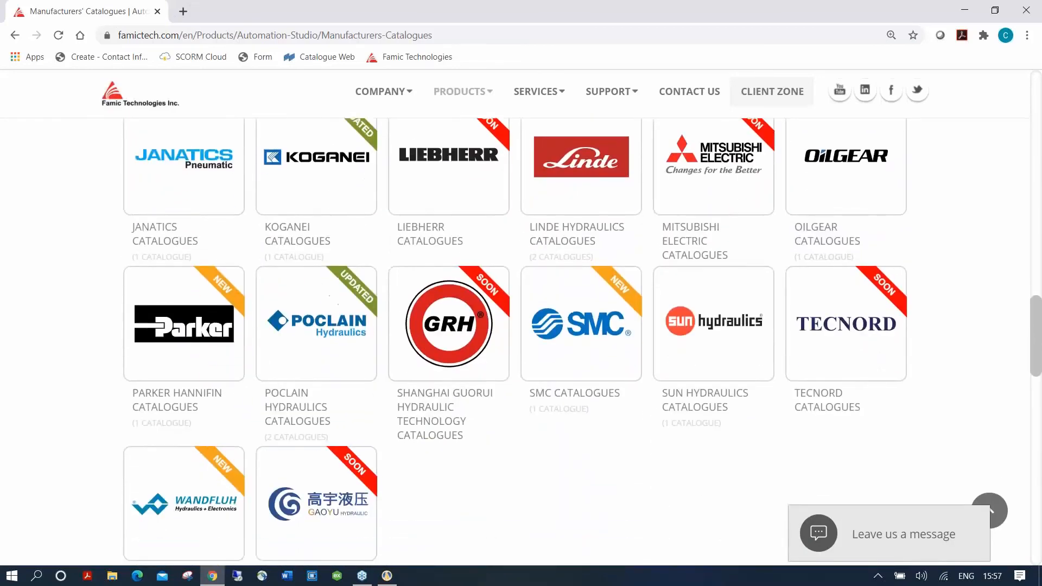
scroll(575, 326, up, 9)
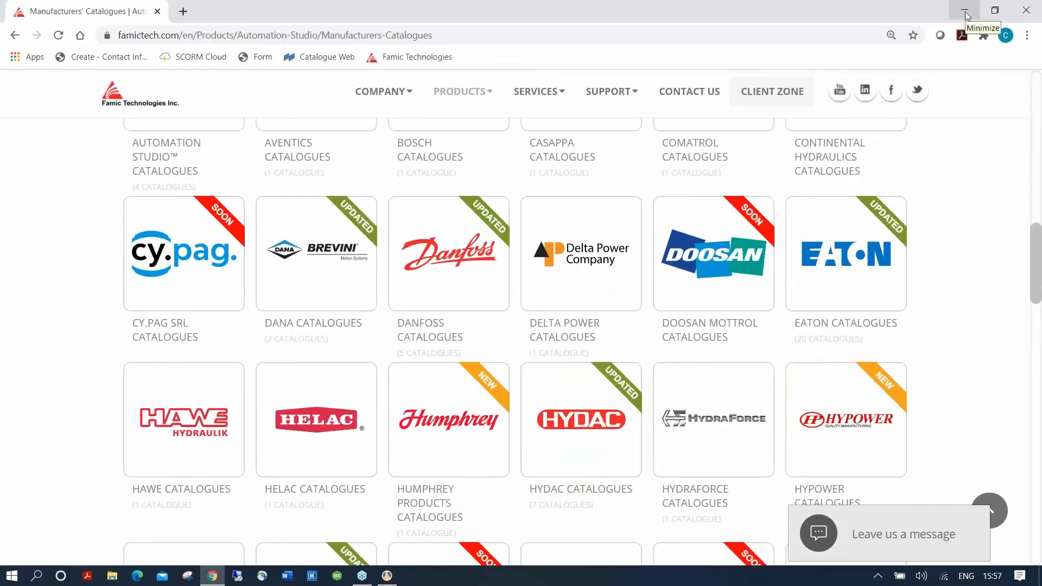
click(966, 12)
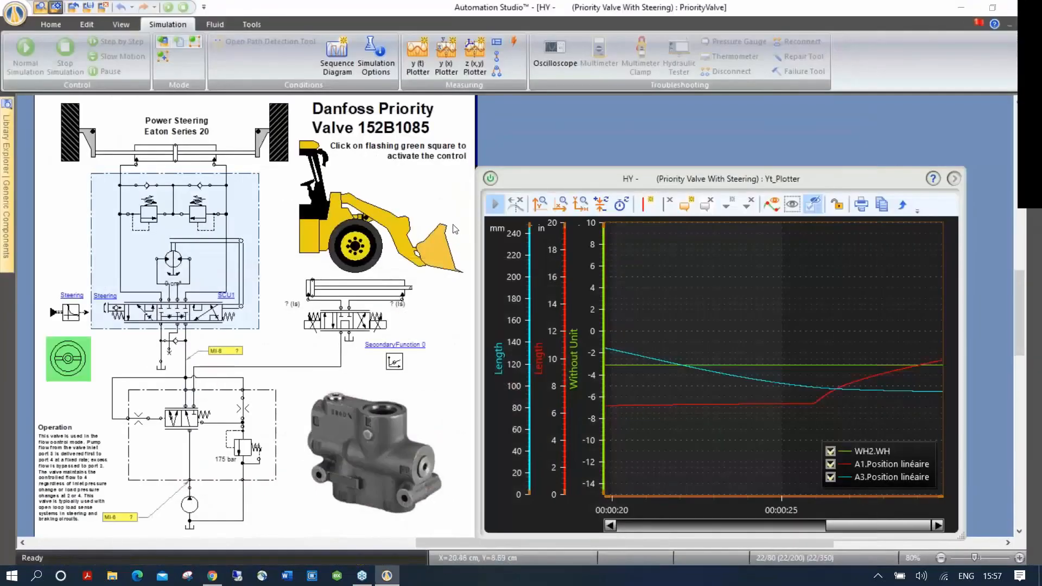
Step: Find the OSPD 60/220 steering unit in the Danfoss Steering catalogue and examine its images and linked documents
click(64, 27)
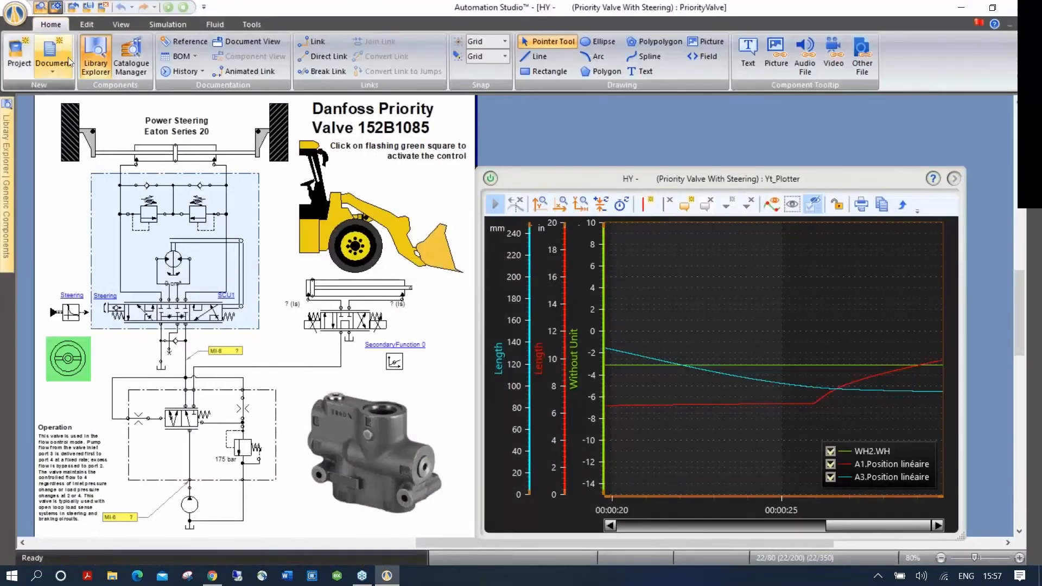
click(130, 57)
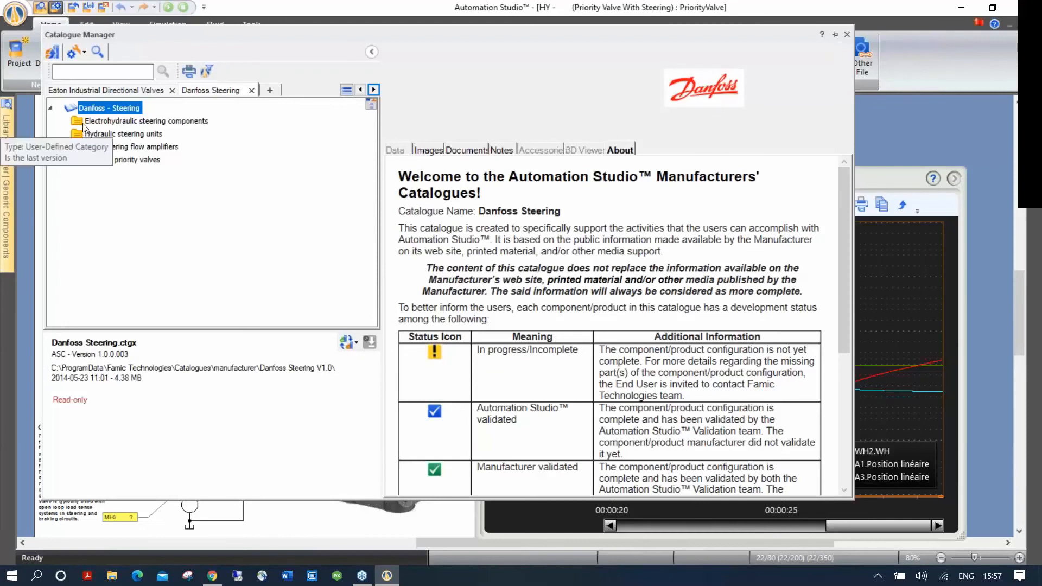
double_click(101, 121)
double_click(122, 147)
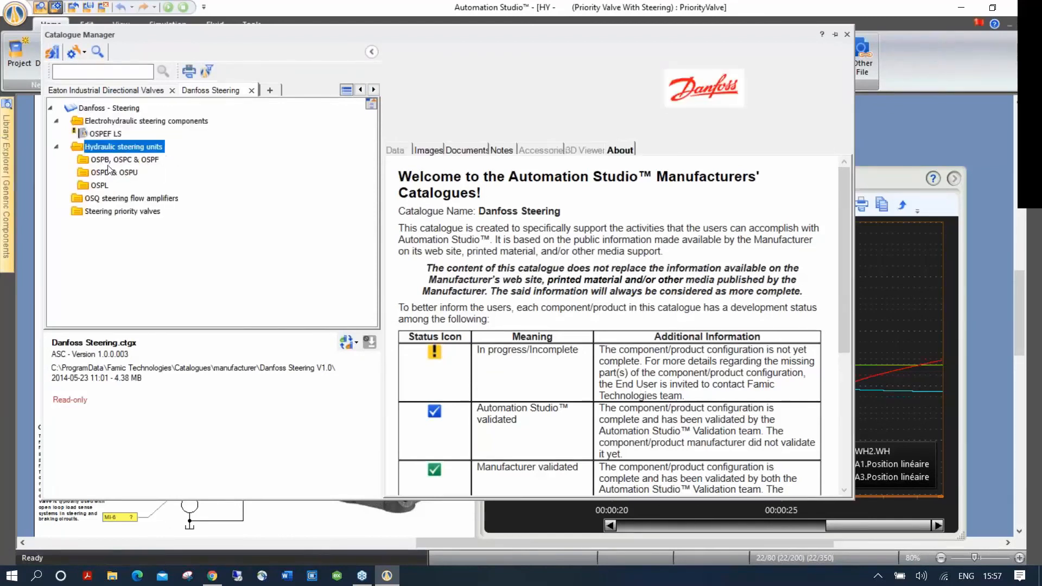
double_click(114, 172)
click(162, 186)
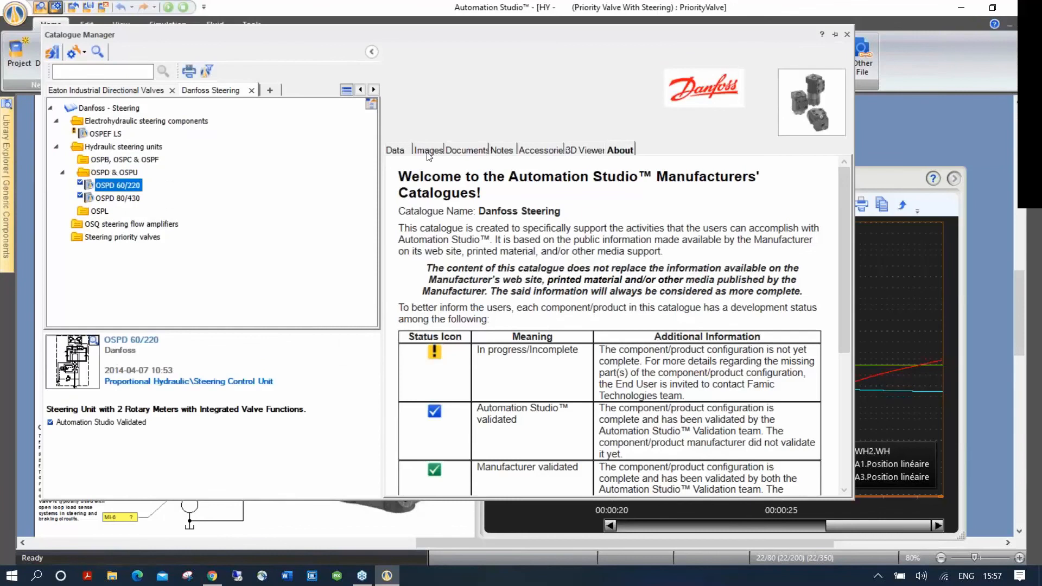
click(428, 154)
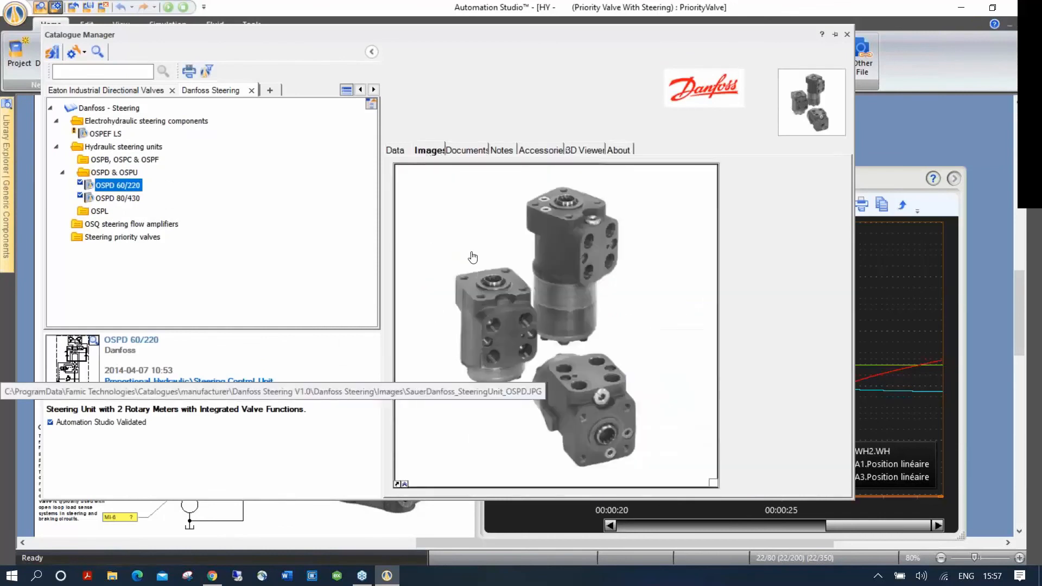
click(465, 150)
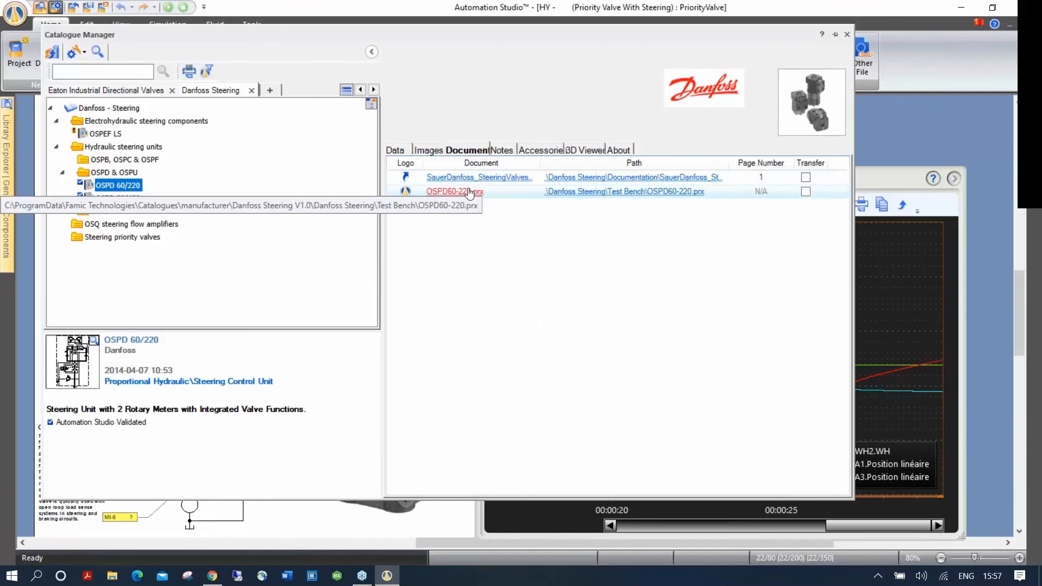
Step: Select the 152B1085 steering priority valve in the Danfoss Steering catalogue and compare its image with the diagram
double_click(84, 237)
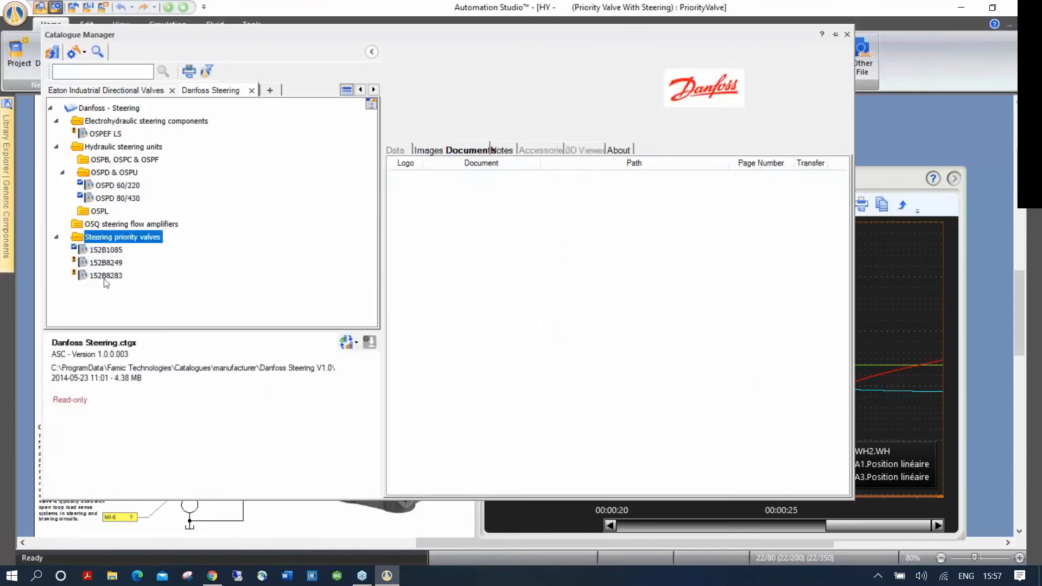
click(105, 251)
click(431, 152)
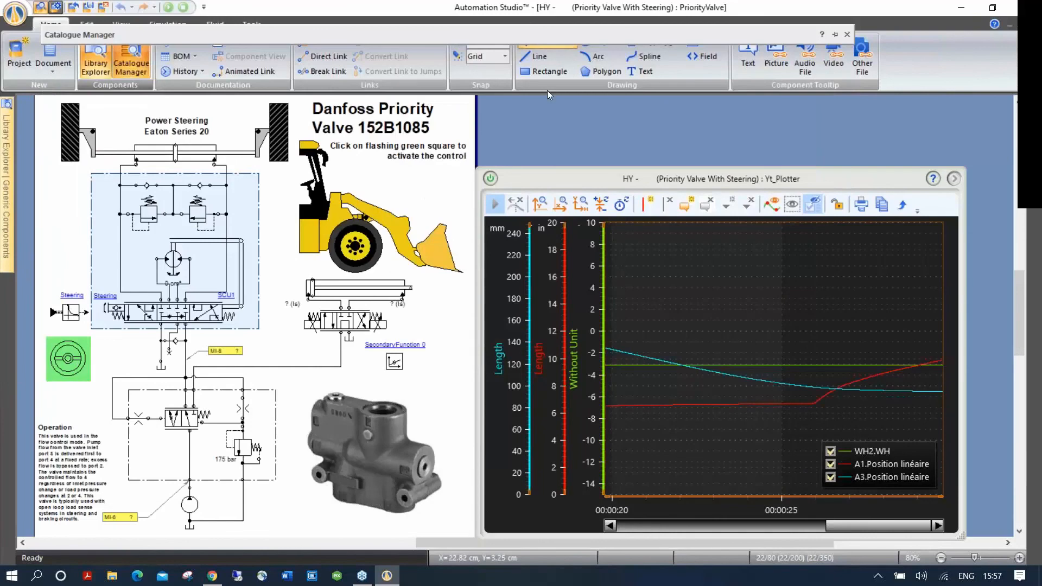
mouse_move(716, 28)
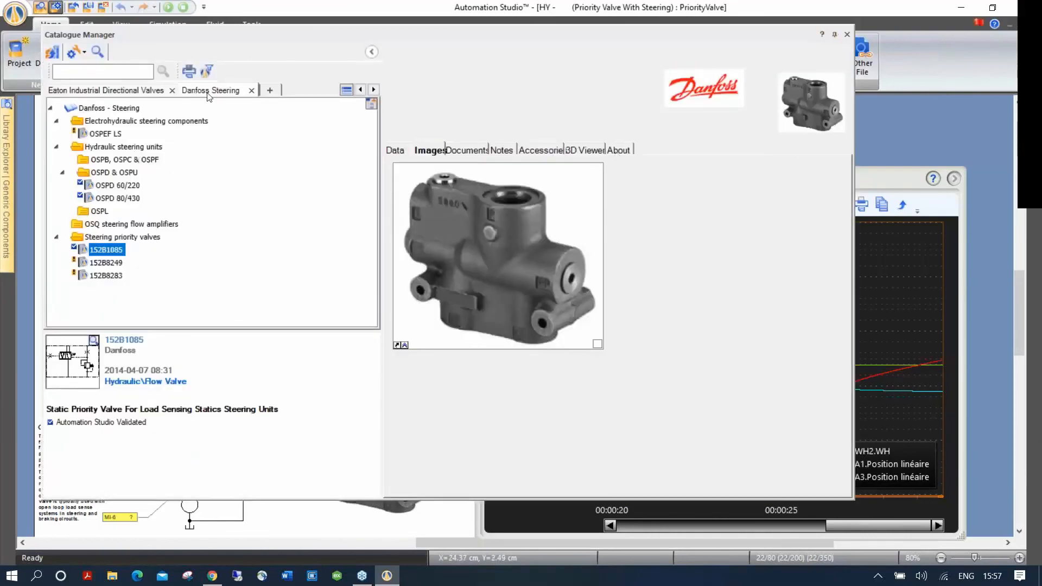
Step: Select the DG17V-3-0 valve among the manually operated Size 3 (D03) directional valves in the Eaton Industrial Directional Valves catalogue
click(128, 93)
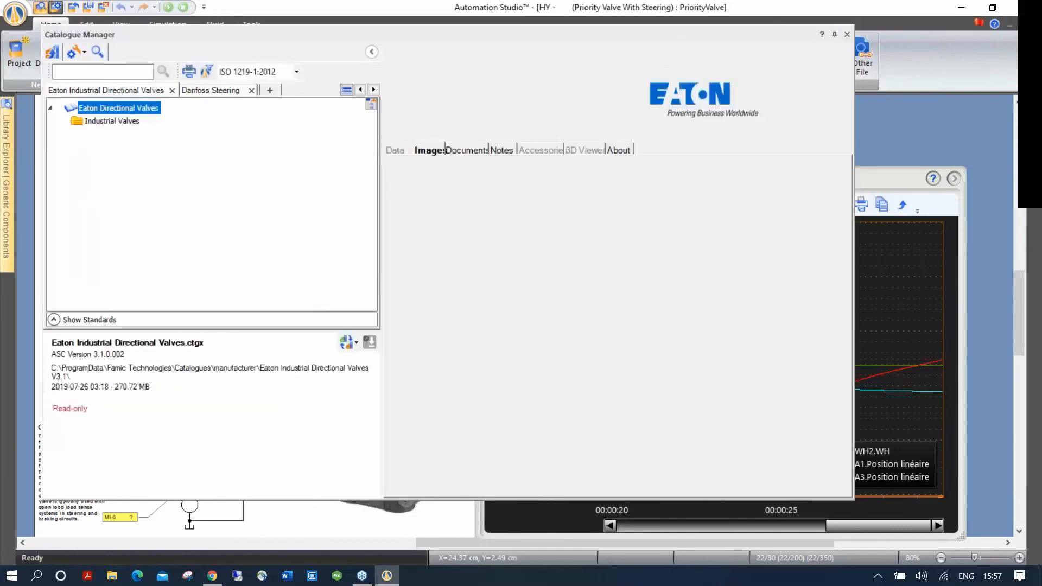
double_click(96, 121)
double_click(106, 135)
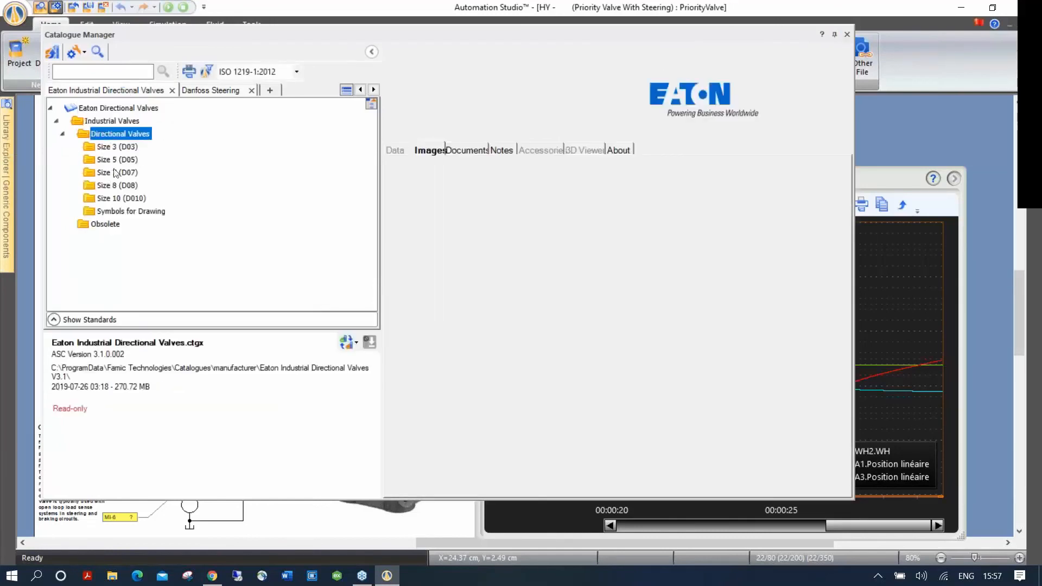
double_click(110, 147)
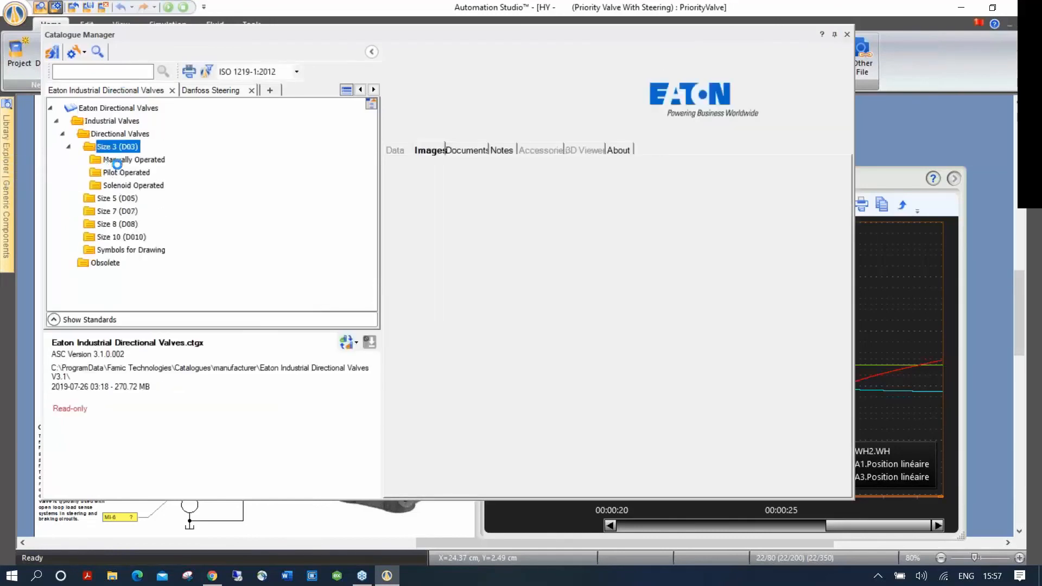
double_click(122, 159)
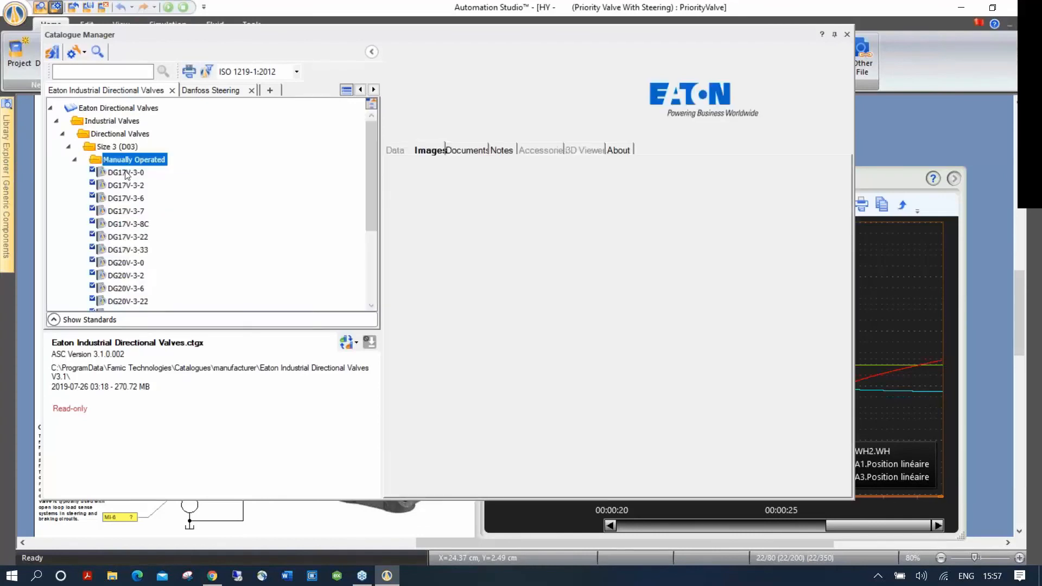
click(124, 174)
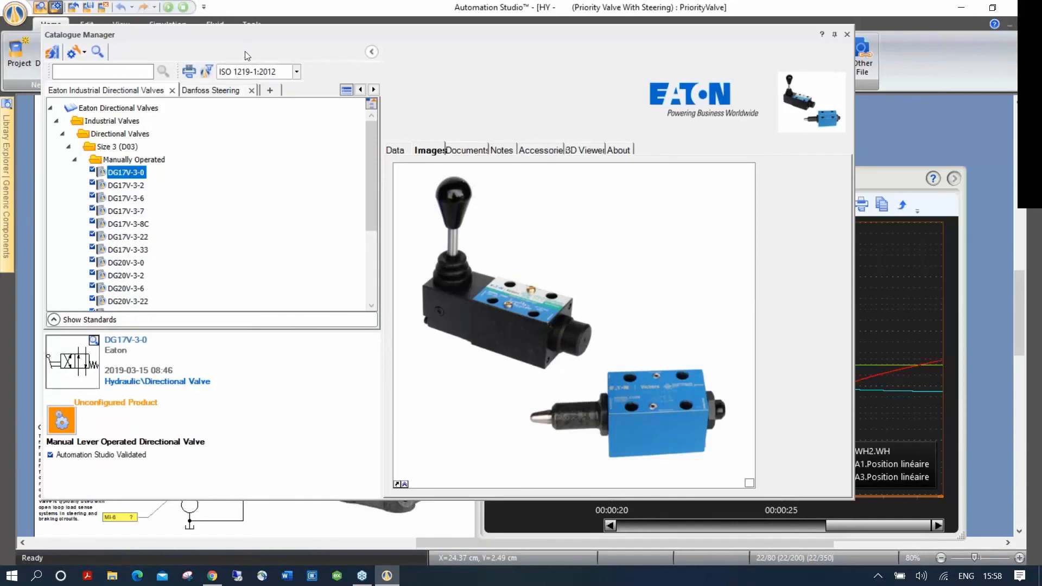
Step: Move the Catalogue Manager aside and place the DG17V-3-0 valve in the diagram just above the Operation text
drag(195, 32, 415, 60)
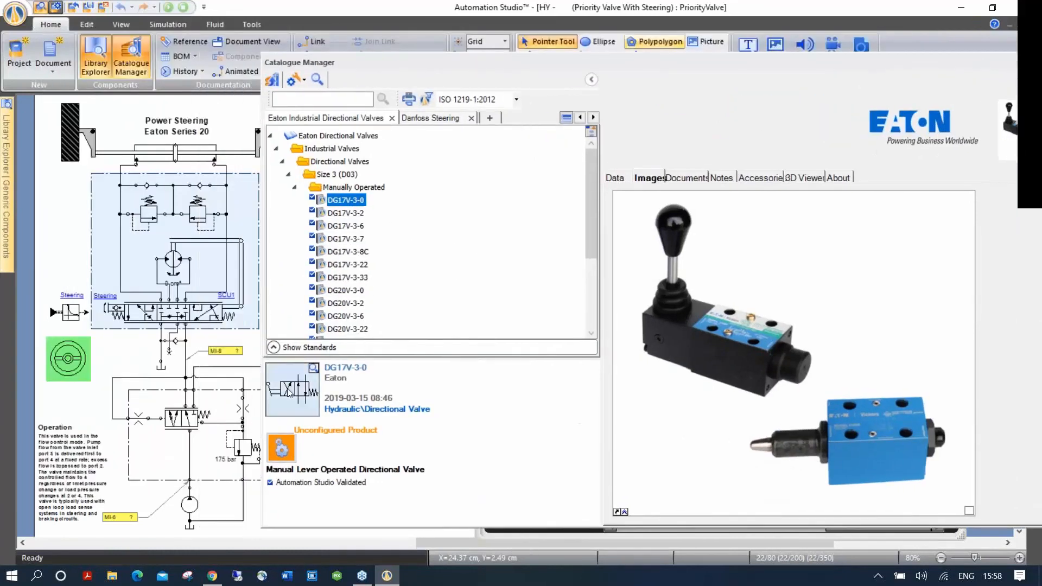
drag(291, 393, 76, 403)
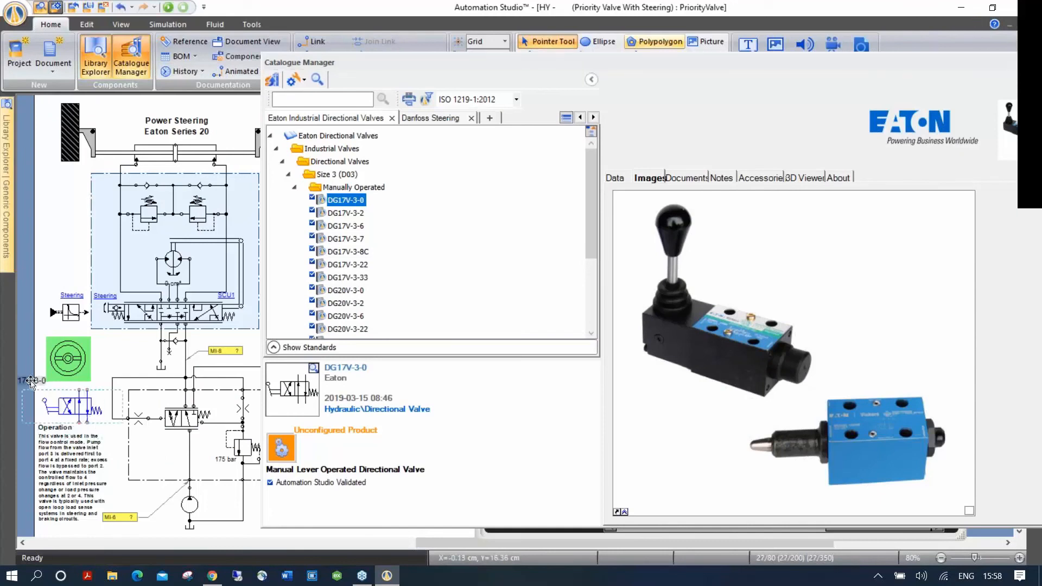
Step: Examine the placed DG17V-3-0 valve's technical specifications, including its symbol, area/flow curves and pressure drop curves
double_click(81, 408)
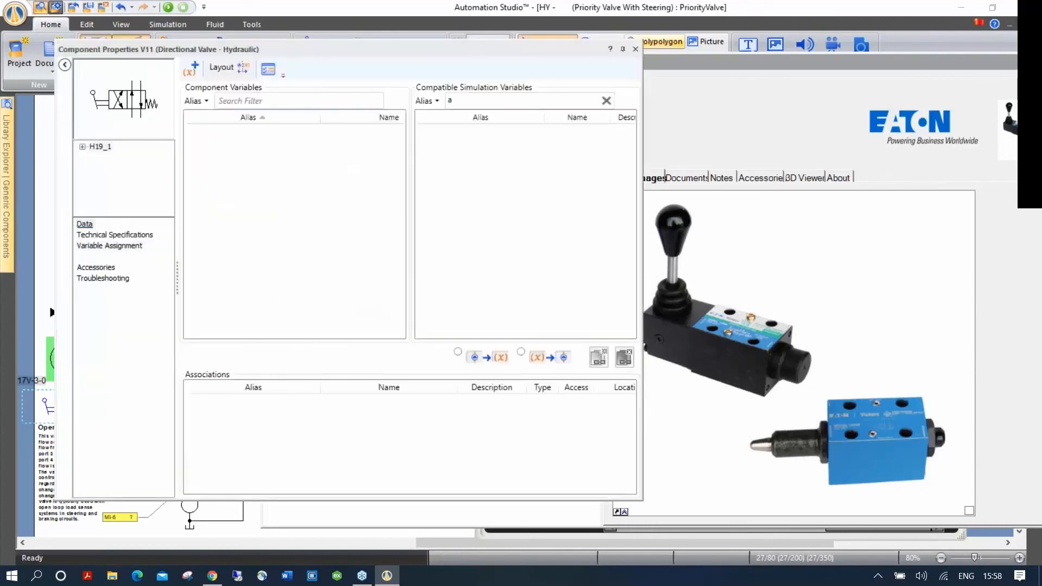
click(91, 235)
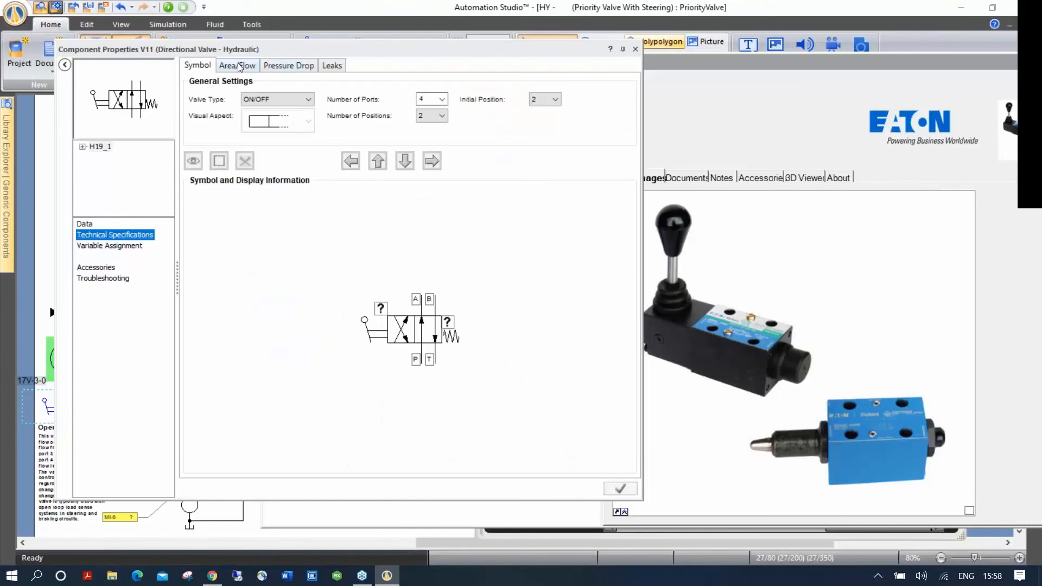
click(239, 66)
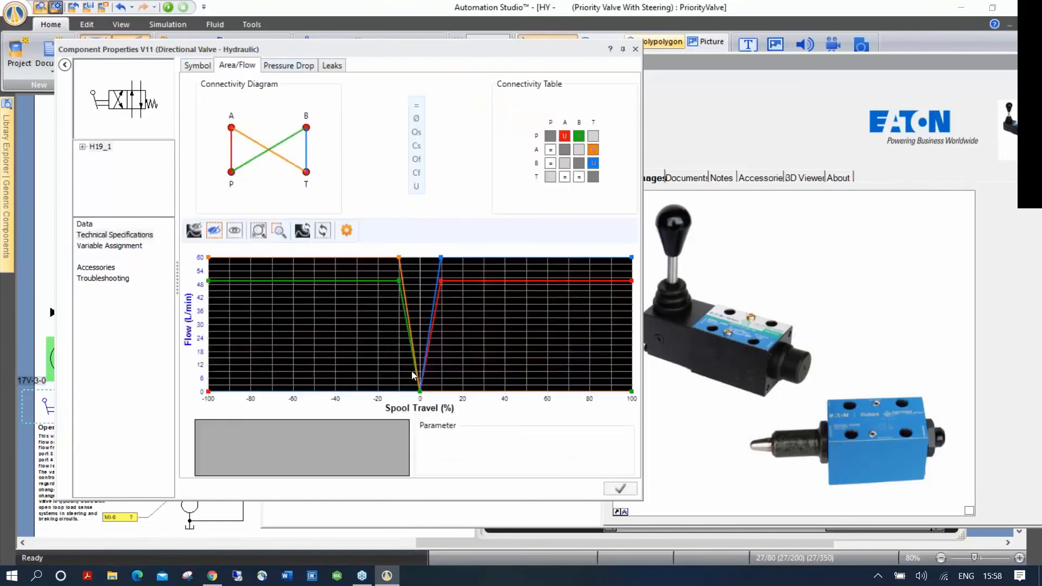
mouse_move(442, 281)
click(281, 68)
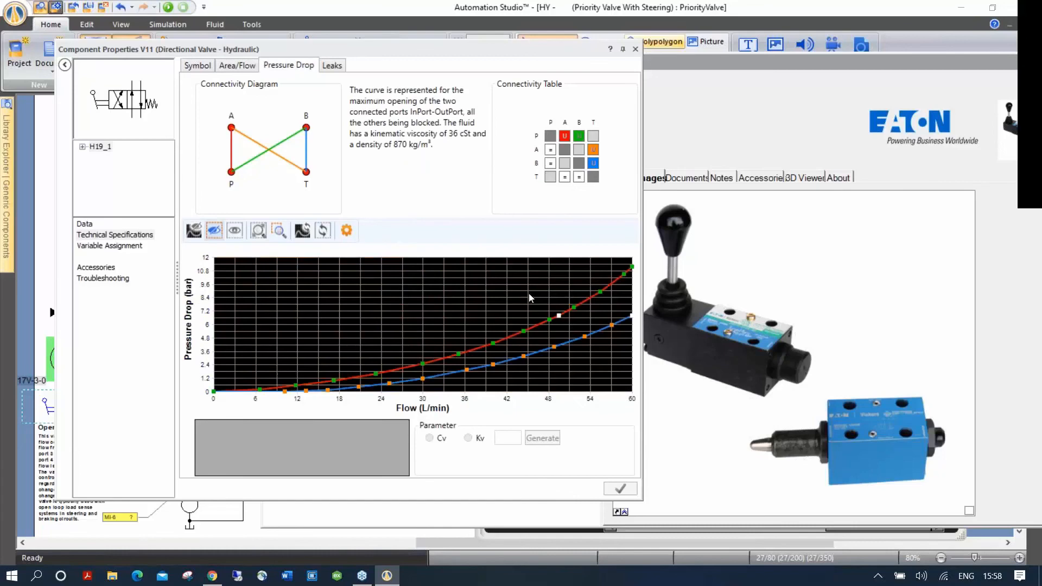
click(636, 49)
Step: Close the Catalogue Manager and delete the DG17V-3-0 valve from the diagram
click(907, 59)
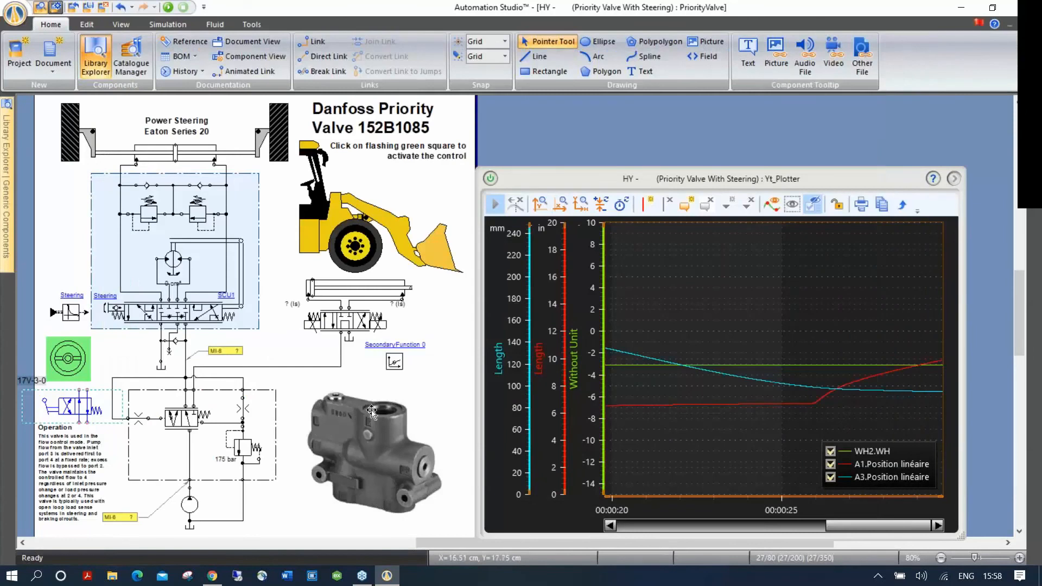
key(Delete)
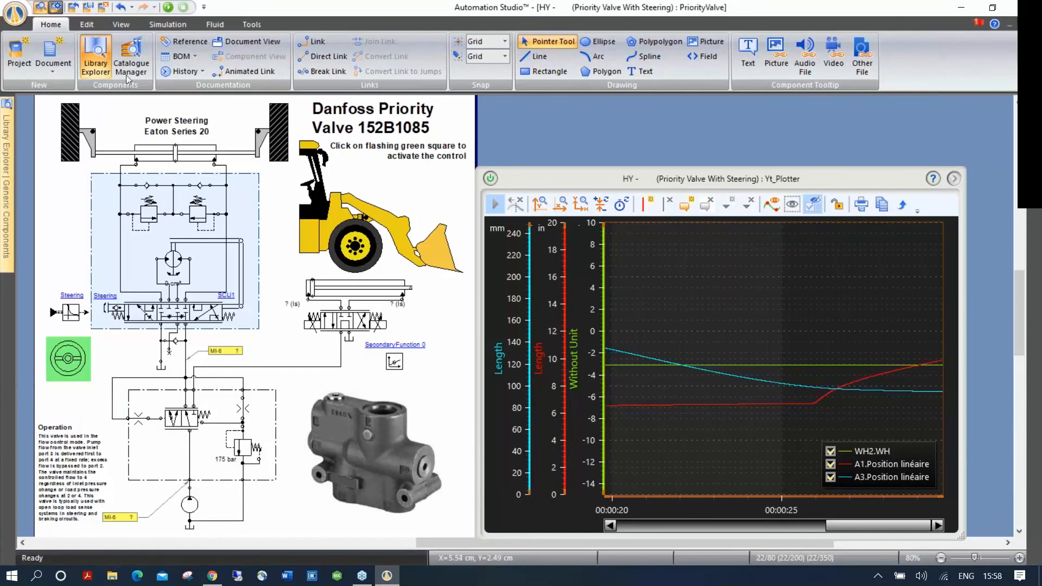
Step: Open the Heat Transfer project from the Hydraulic demo folder, discarding the changes to the Priority Valve With Steering project
click(73, 8)
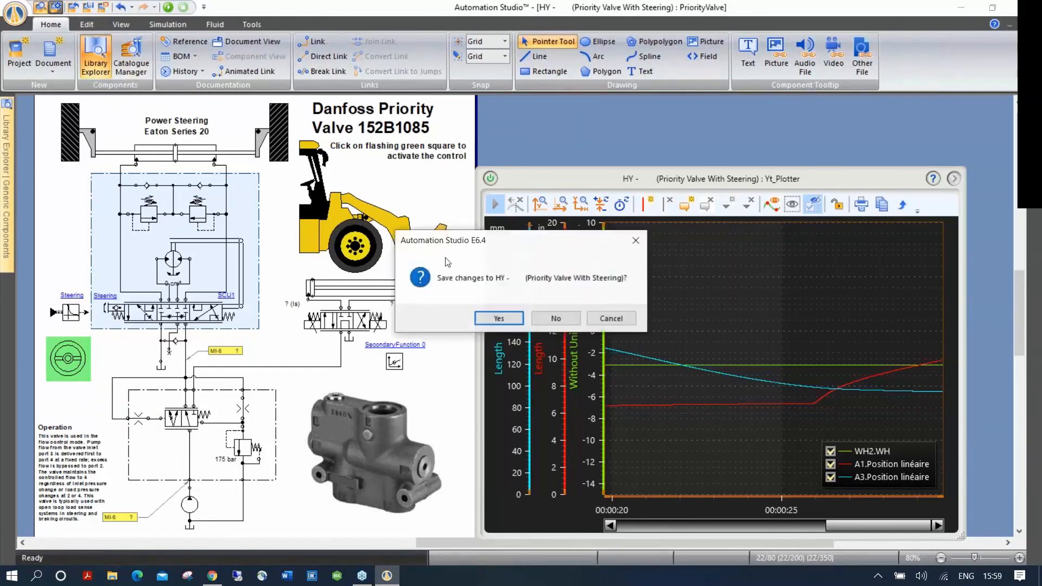
click(543, 319)
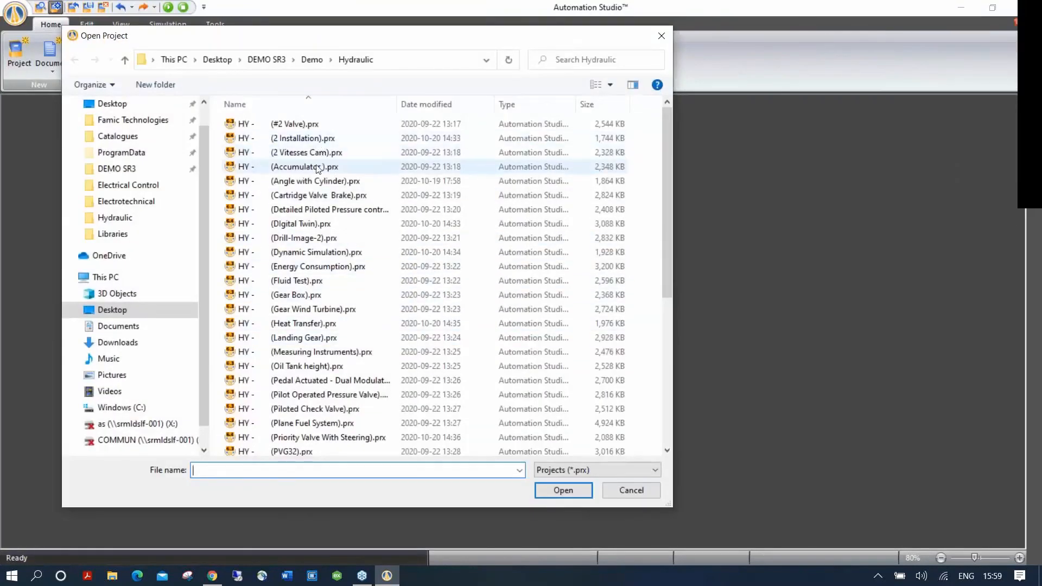
double_click(303, 324)
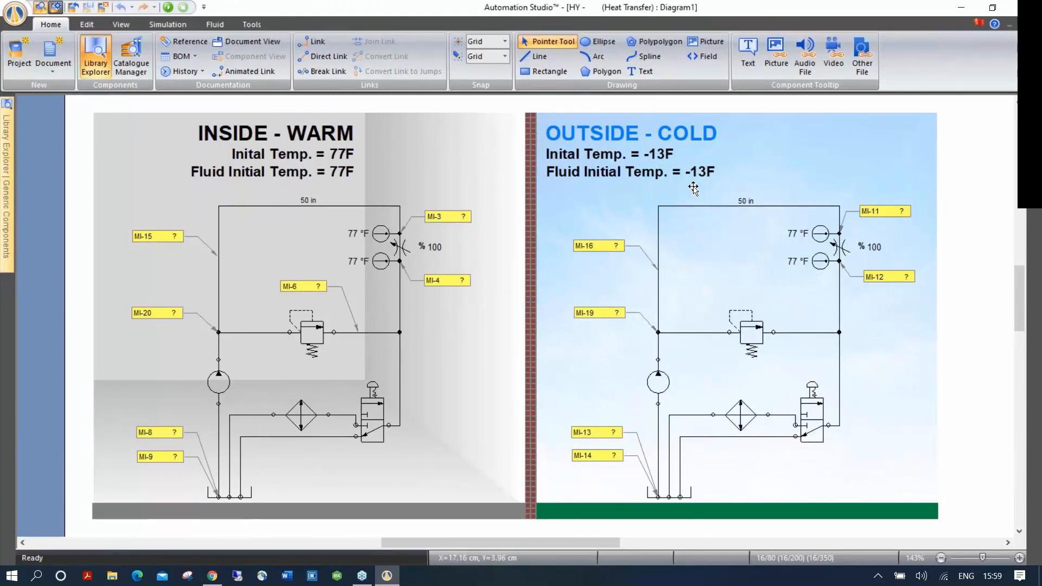
Step: Simulate the Heat Transfer diagram and reduce the internal diameter of the variable throttle in the inside warm circuit to 0.19 in
click(168, 7)
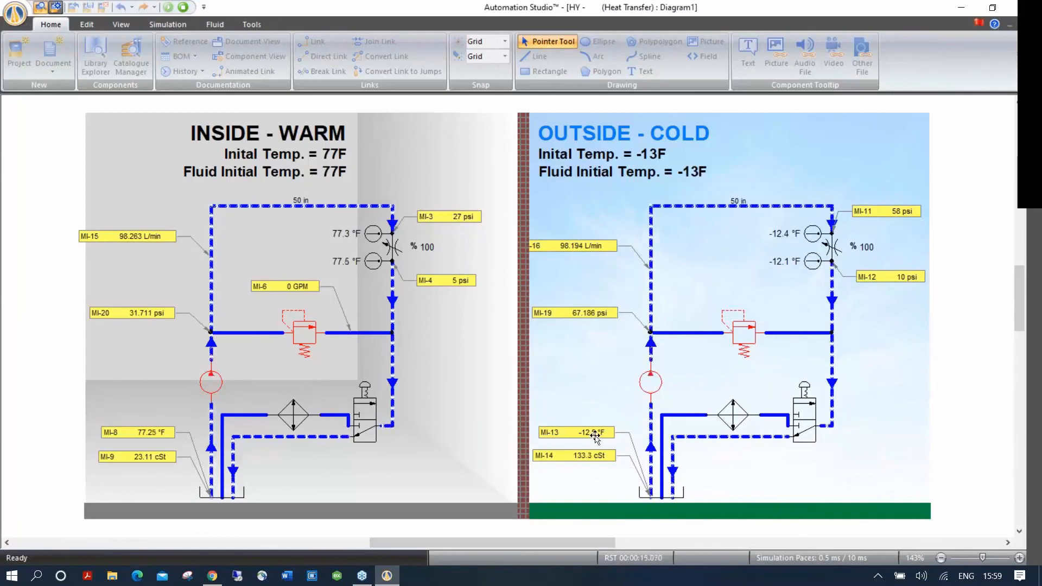
scroll(220, 305, up, 1)
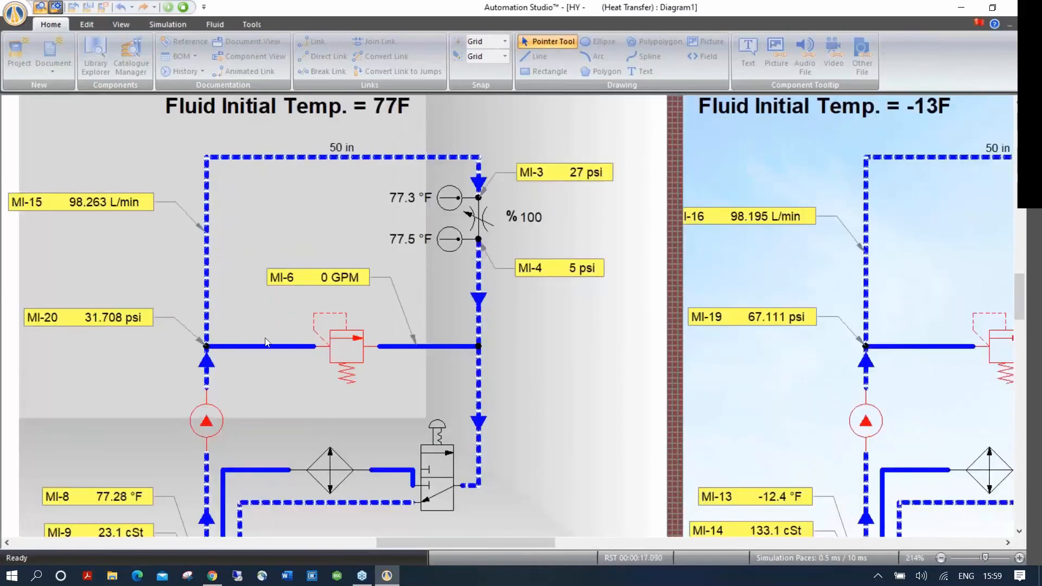
drag(422, 348, 561, 296)
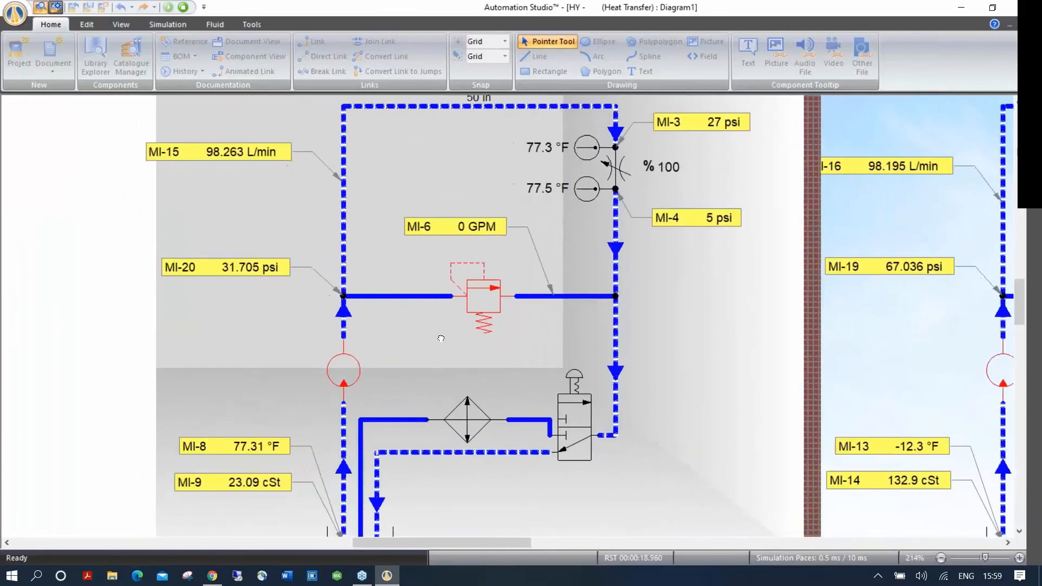
click(621, 163)
drag(688, 174, 755, 146)
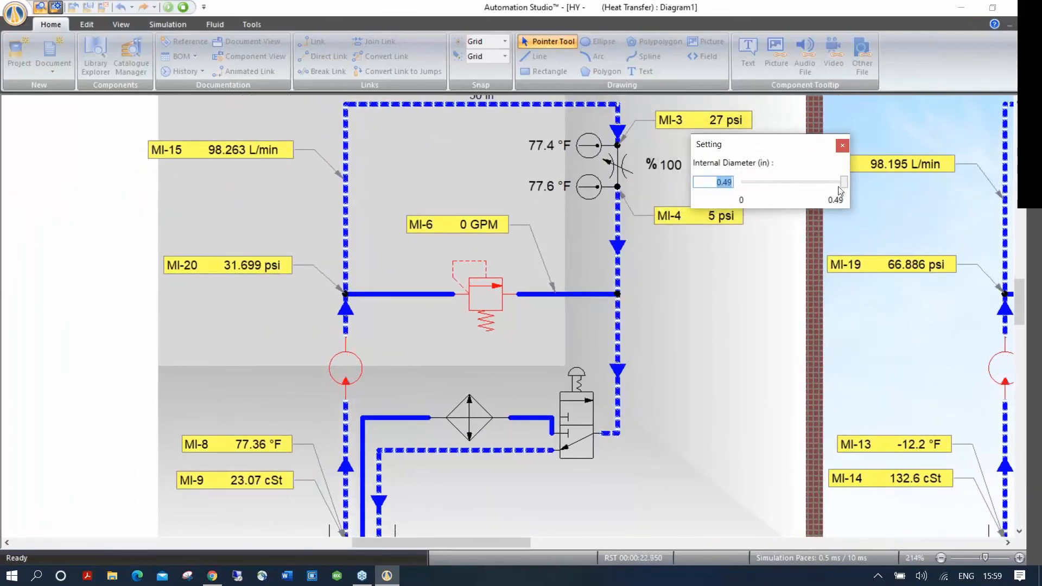
drag(844, 182, 789, 186)
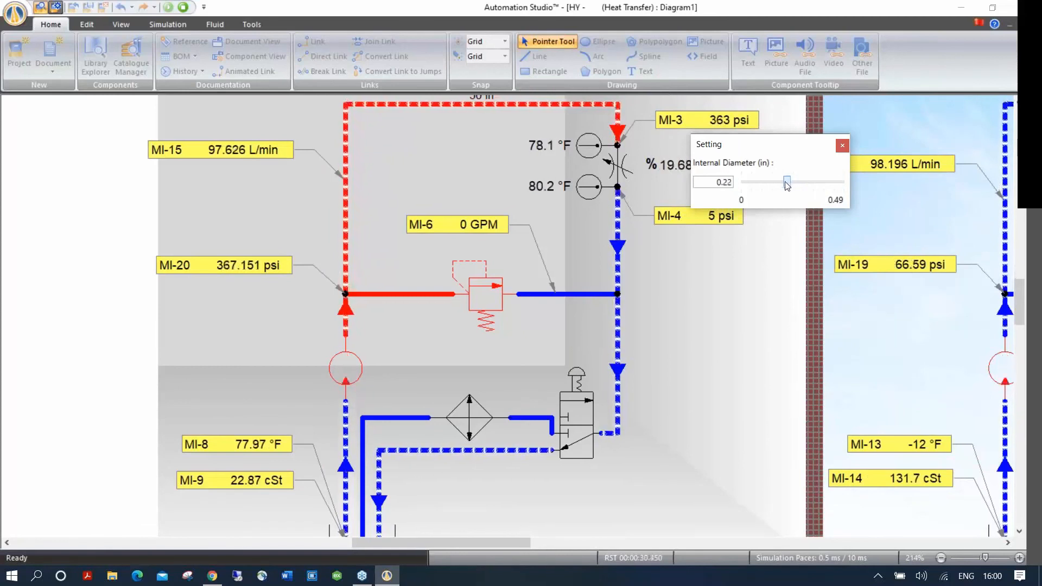
drag(788, 185, 781, 185)
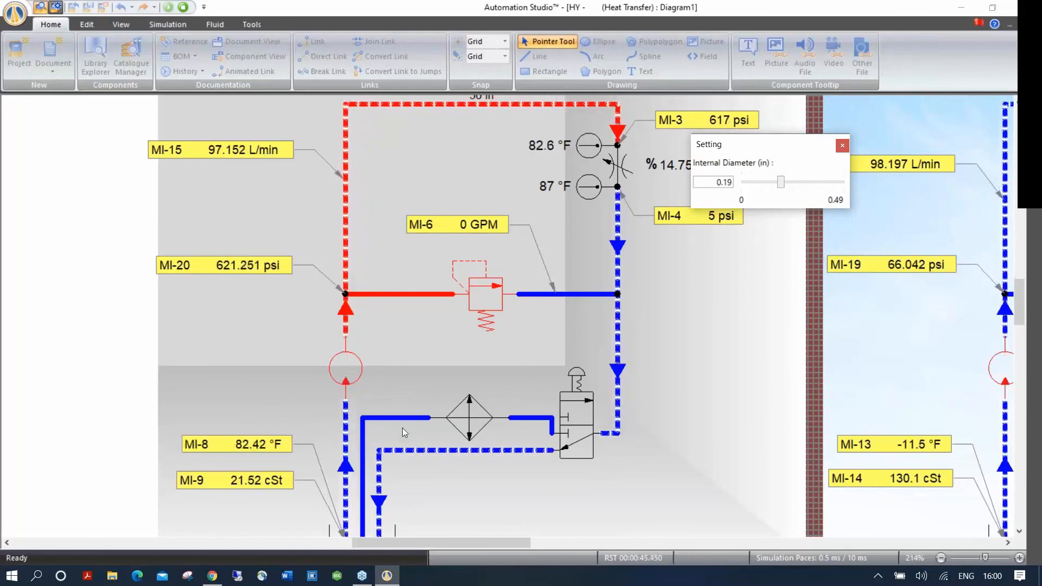
Step: Switch the warm circuit's directional valve to route the return flow through the cooler, and stop the simulation
click(567, 427)
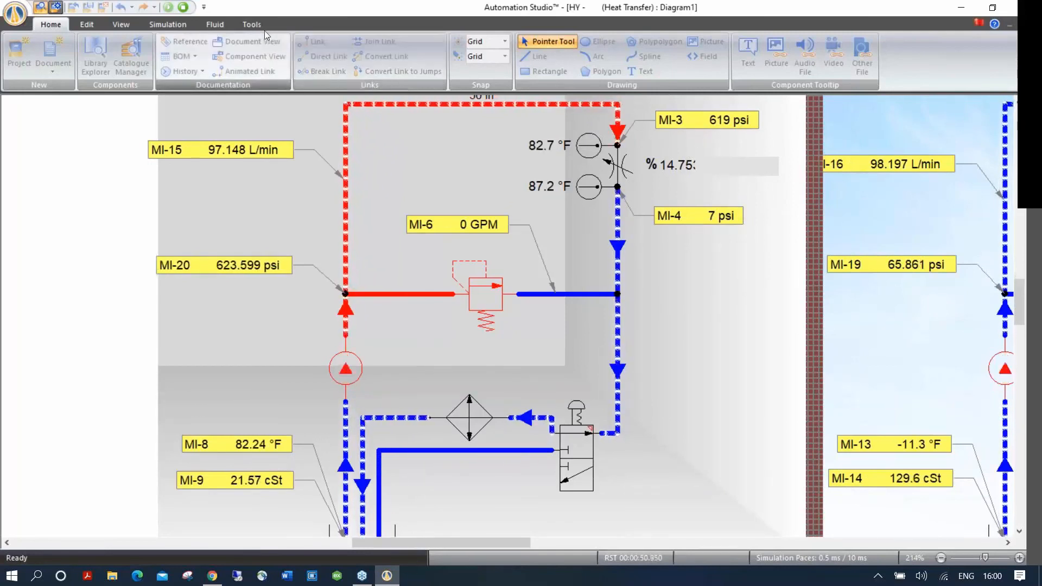
click(183, 8)
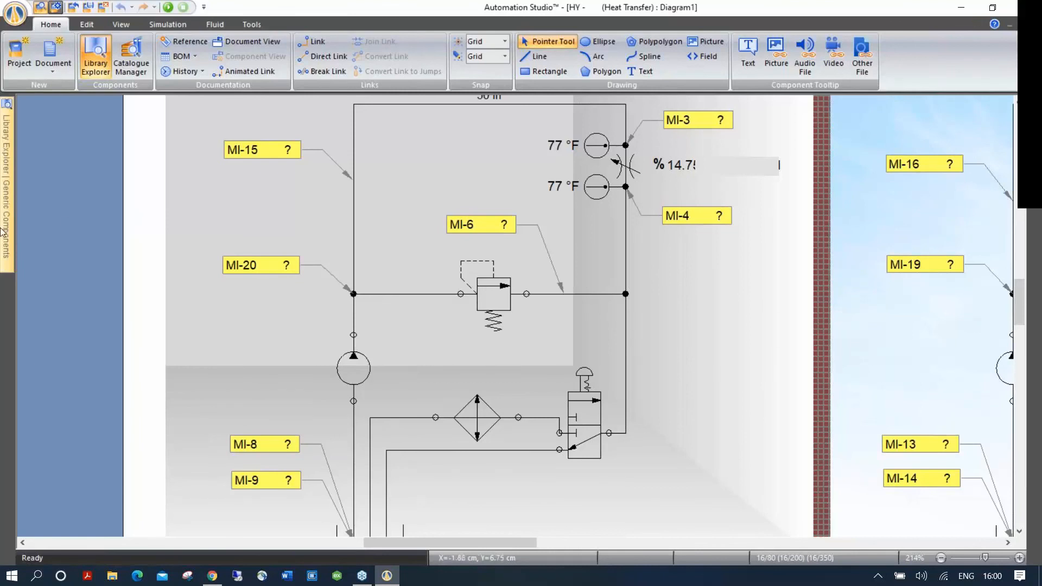
scroll(159, 225, down, 1)
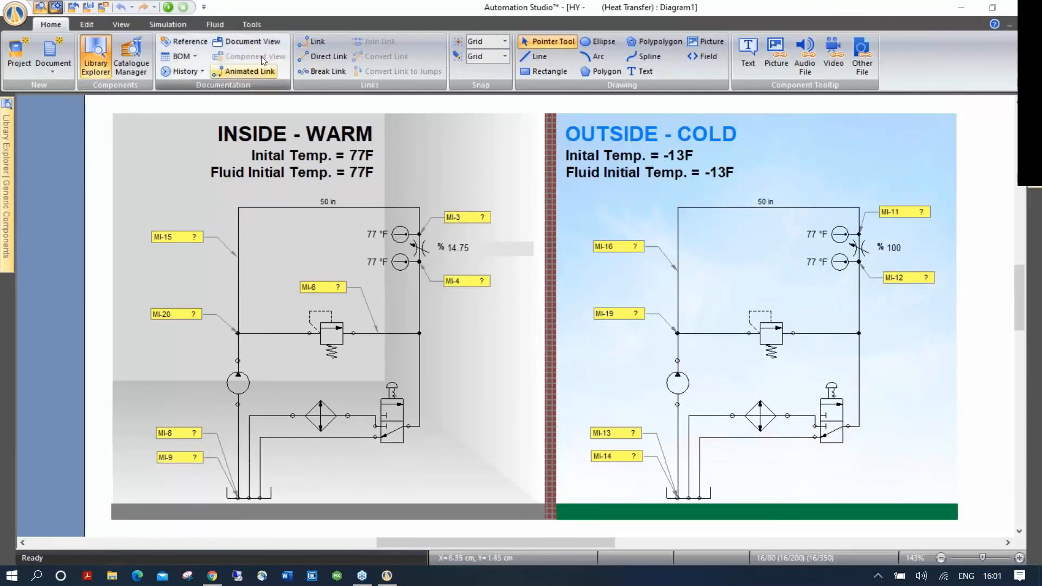
Step: Open the Fluid and Line Manager and examine the technical characteristics of the Energol HLP-HM-46 hydraulic fluid
click(259, 25)
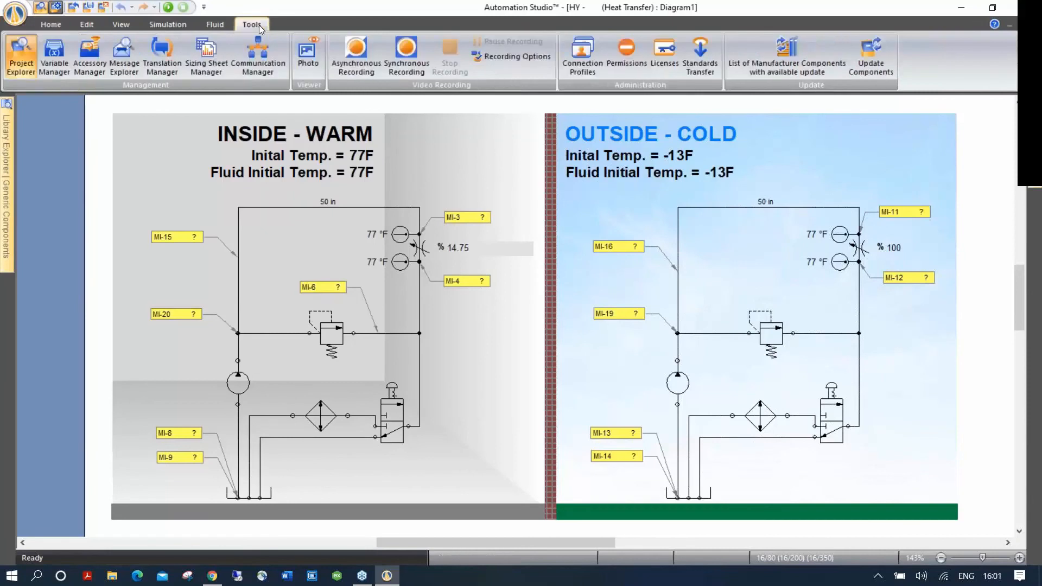
click(223, 24)
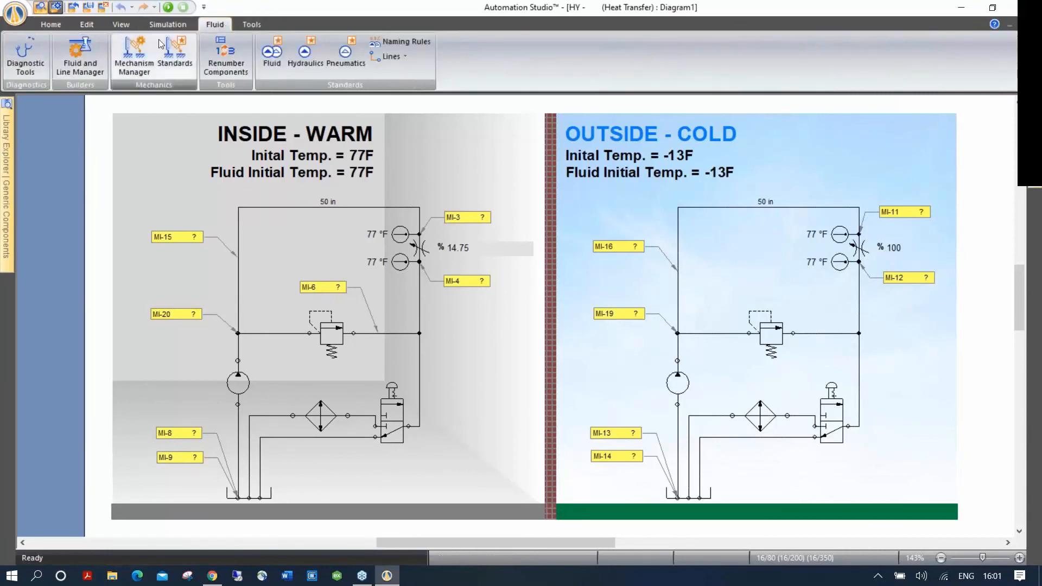
click(83, 59)
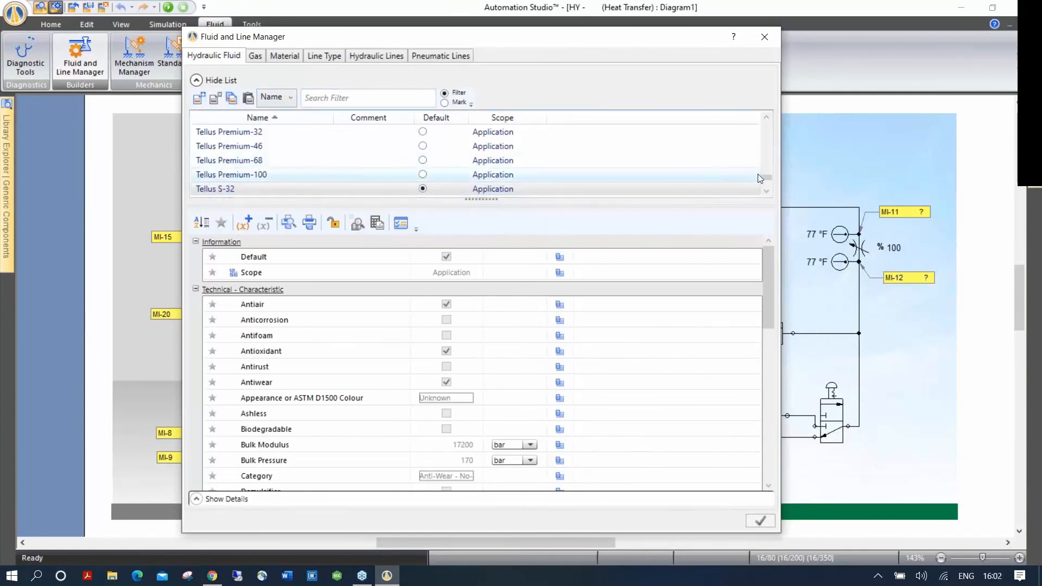
drag(765, 177, 766, 143)
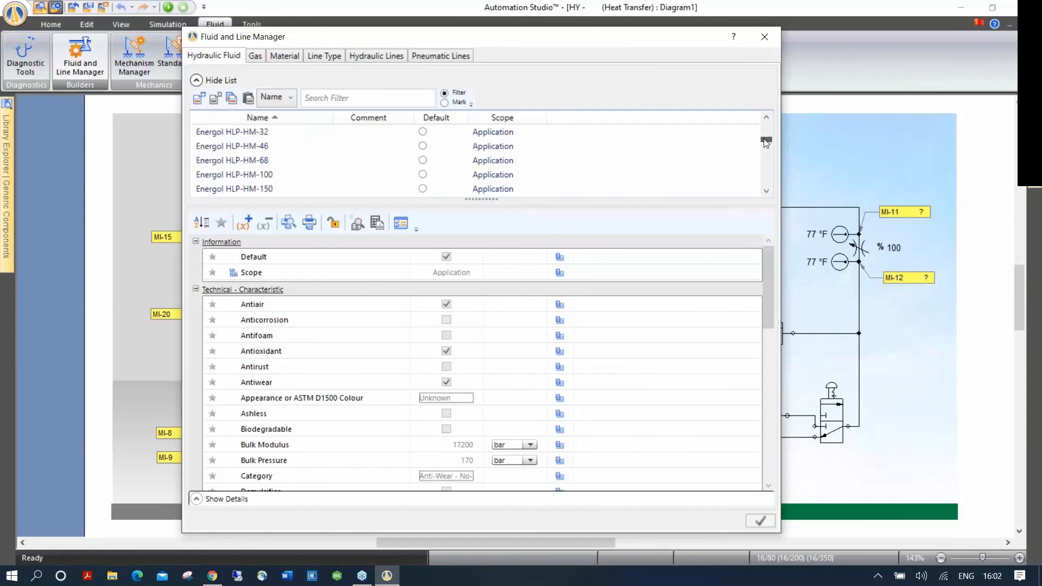
click(275, 147)
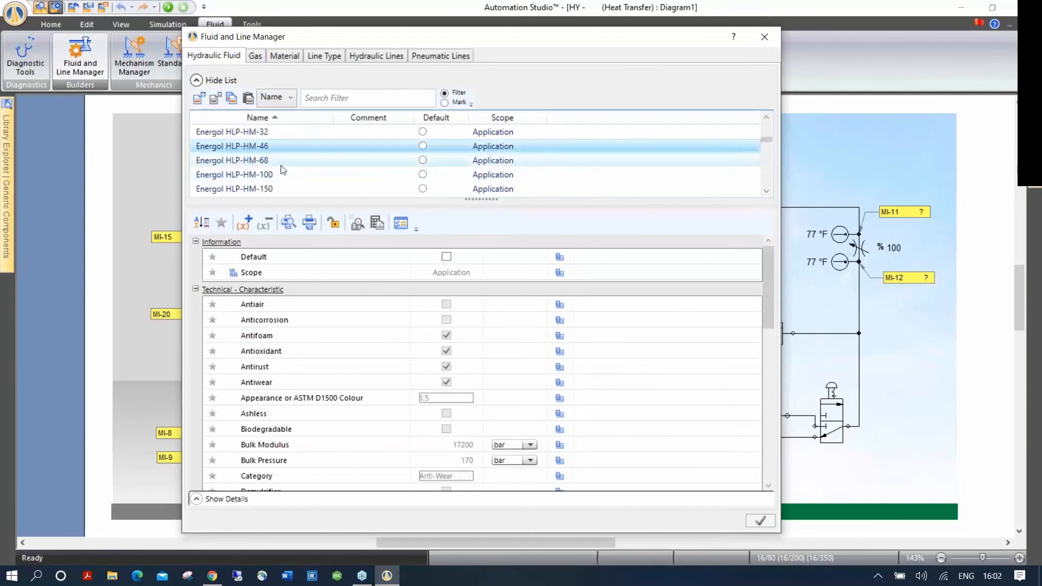
drag(769, 317, 766, 373)
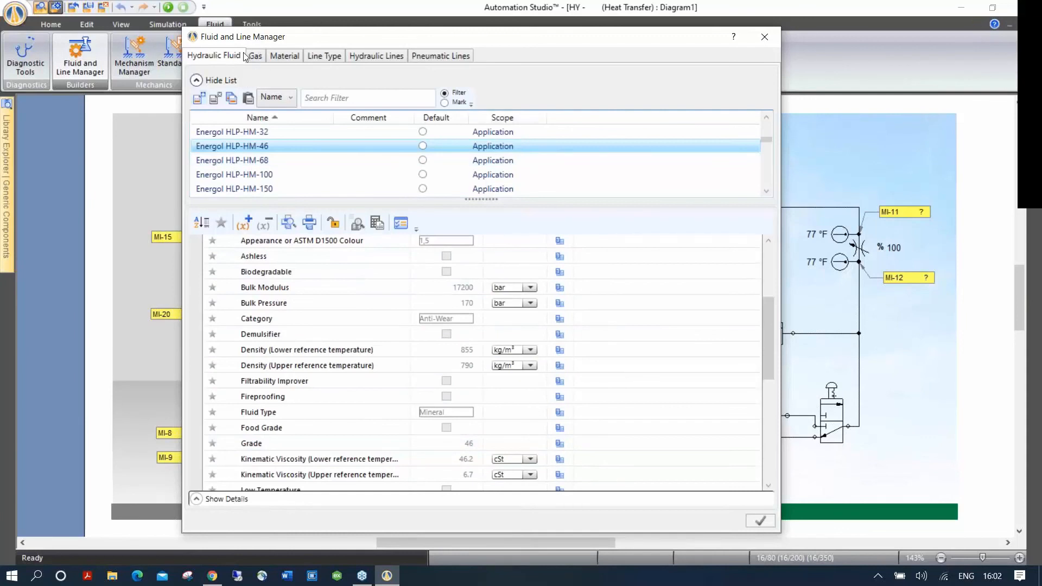
Step: Review the gas, material and line type definitions in the Fluid and Line Manager
click(262, 60)
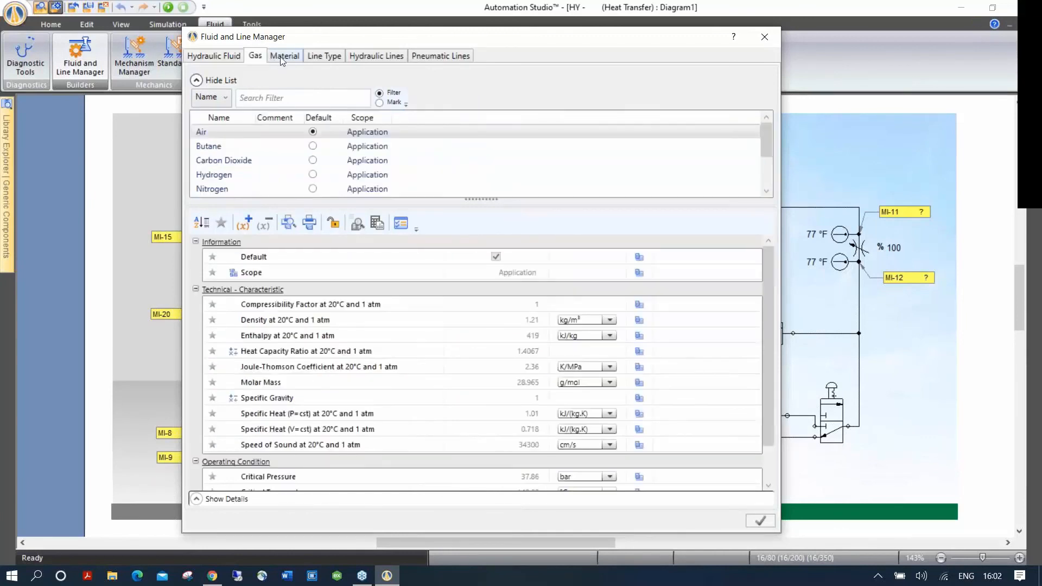
click(283, 60)
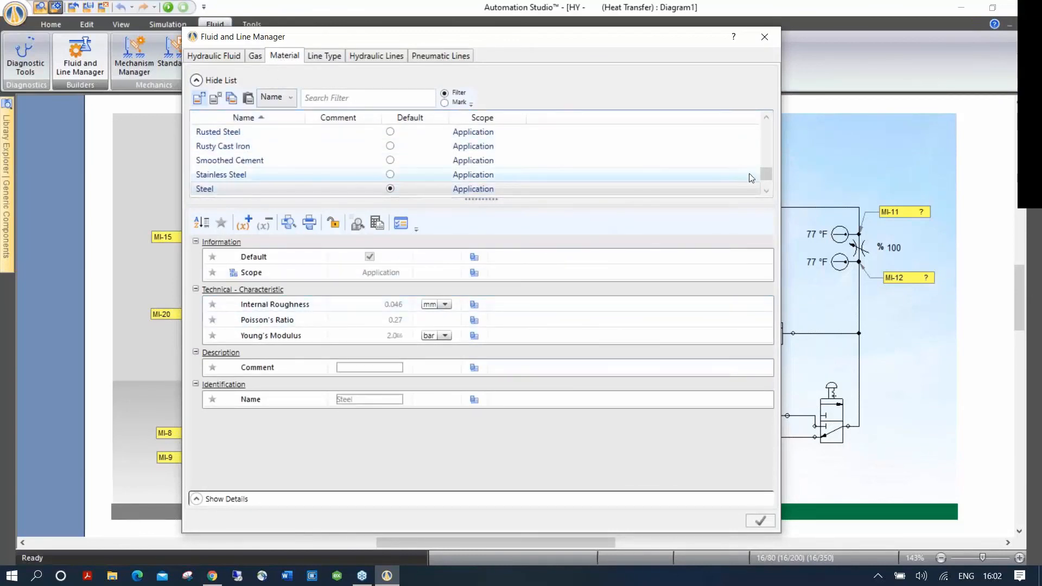
drag(765, 172, 768, 153)
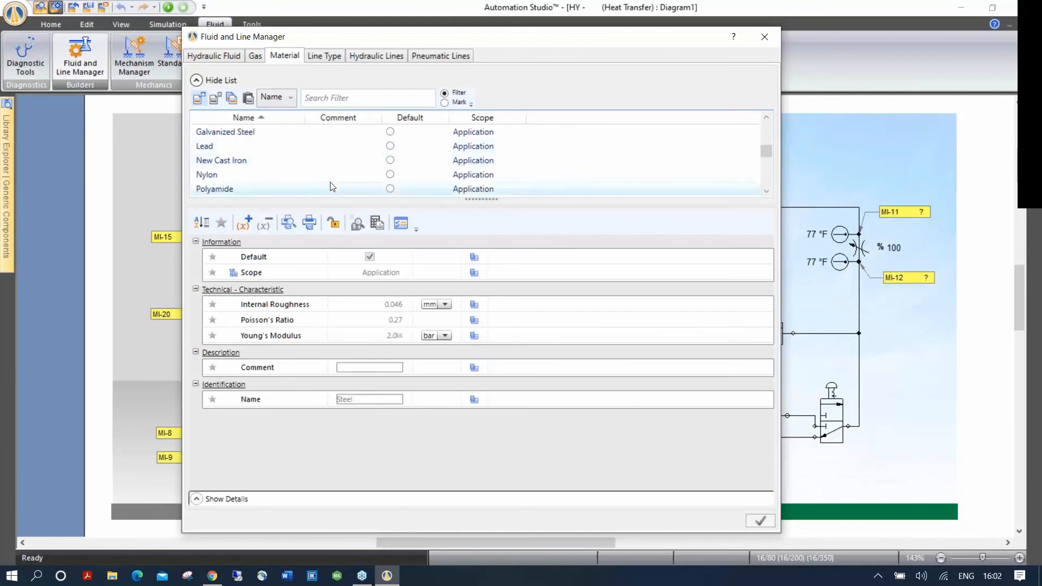
click(333, 57)
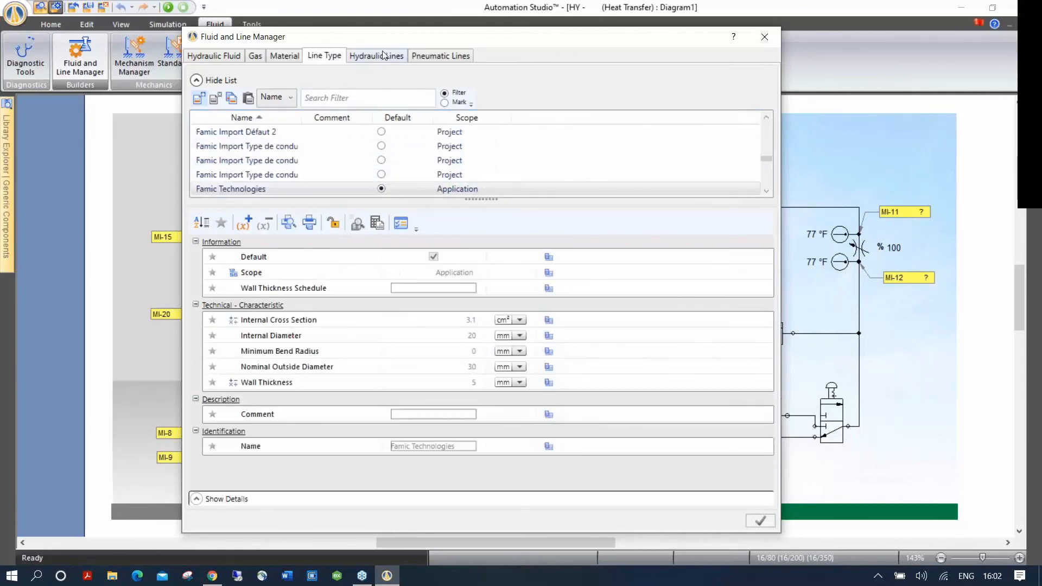